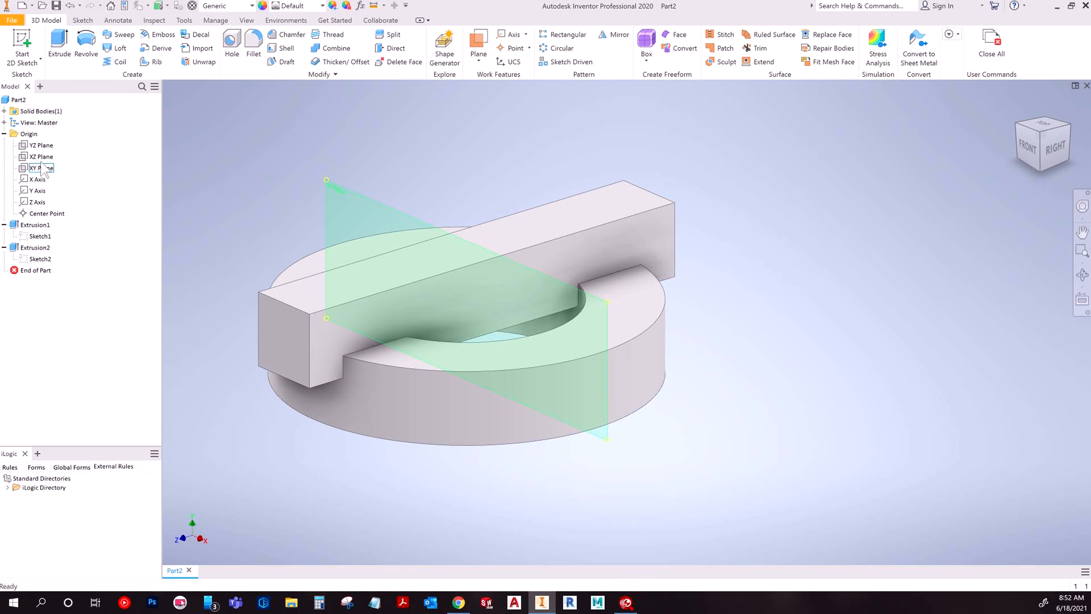
- Create a work axis through the center of the ring using its outer cylindrical face
{"action": "left_click", "coordinate": [511, 37]}
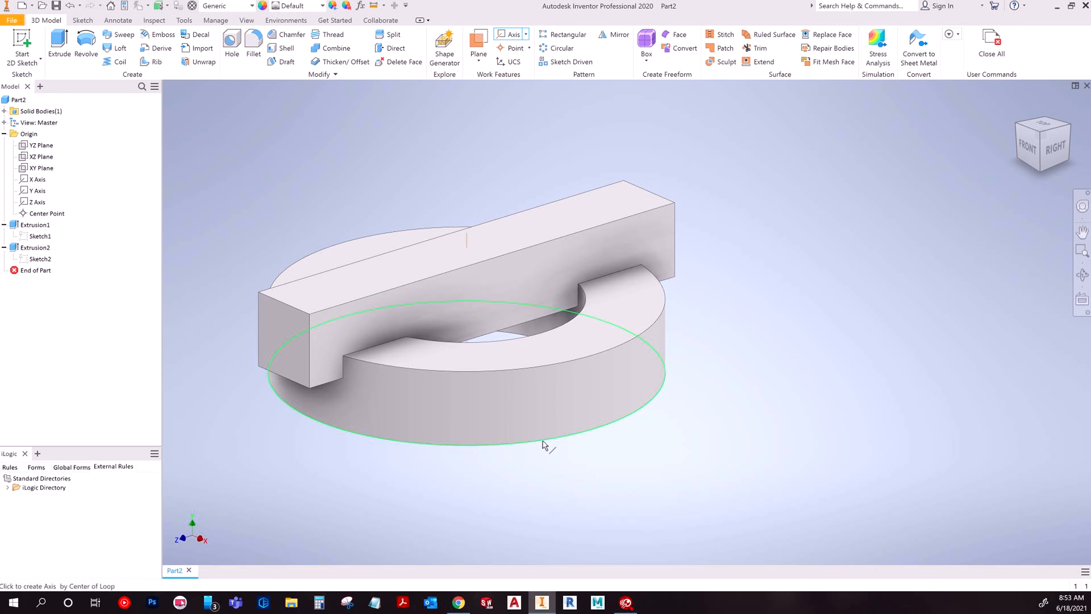
{"action": "left_click", "coordinate": [540, 408]}
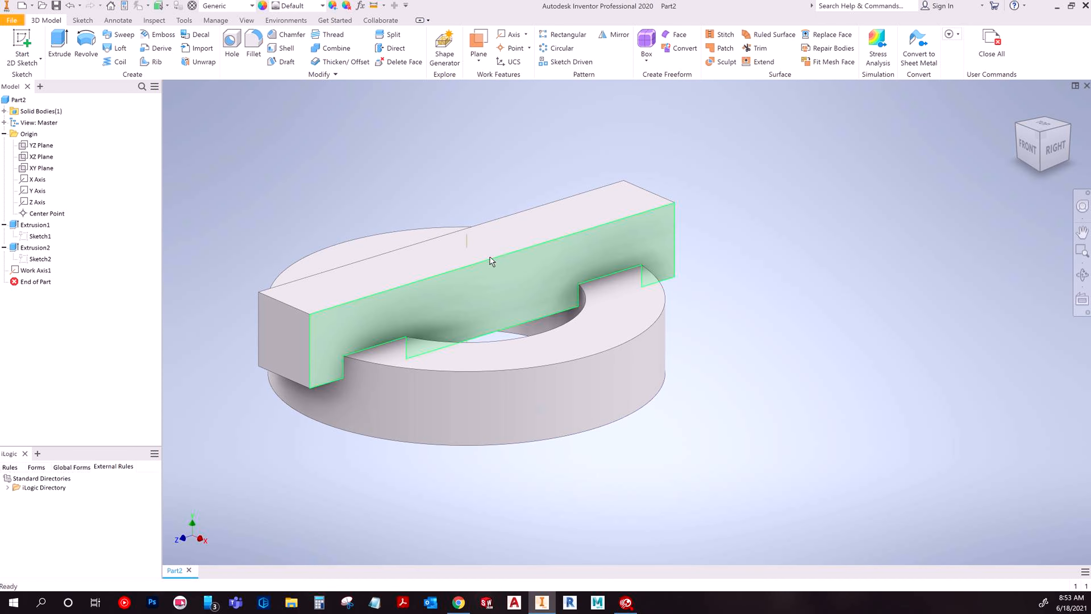
{"action": "left_click", "coordinate": [470, 241]}
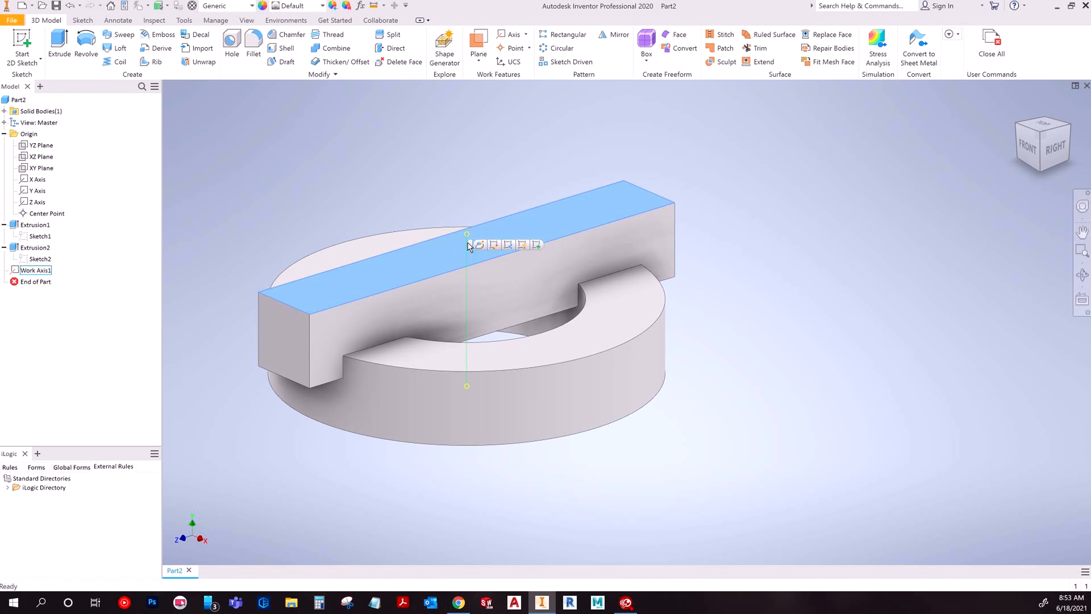
{"action": "left_click", "coordinate": [296, 167]}
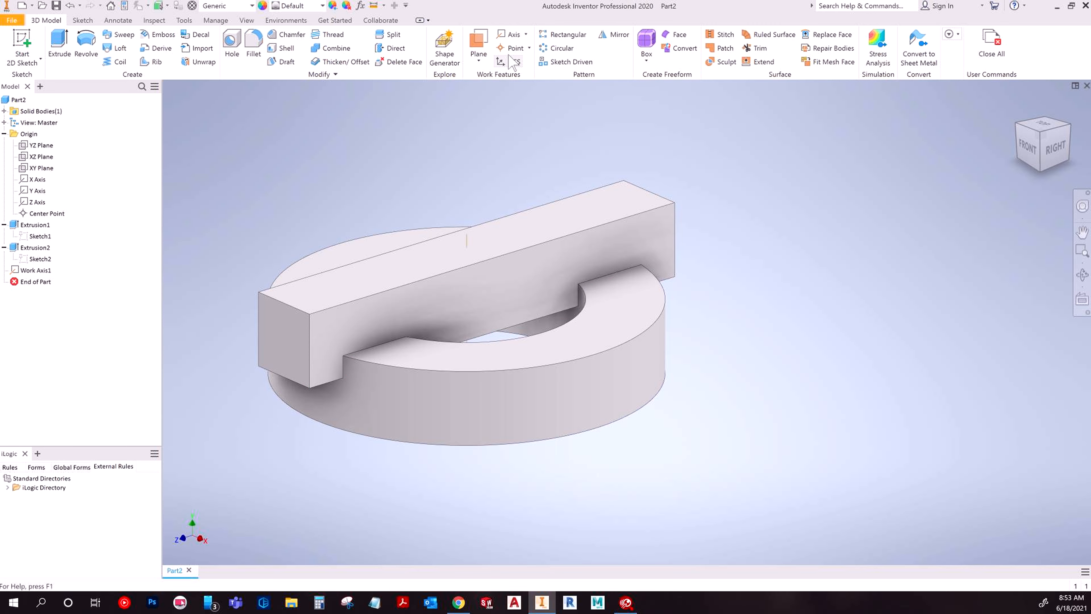
- Create a Through Two Points work axis between the end corners of the bar's rear upper edge, and undo it
{"action": "left_click", "coordinate": [526, 33]}
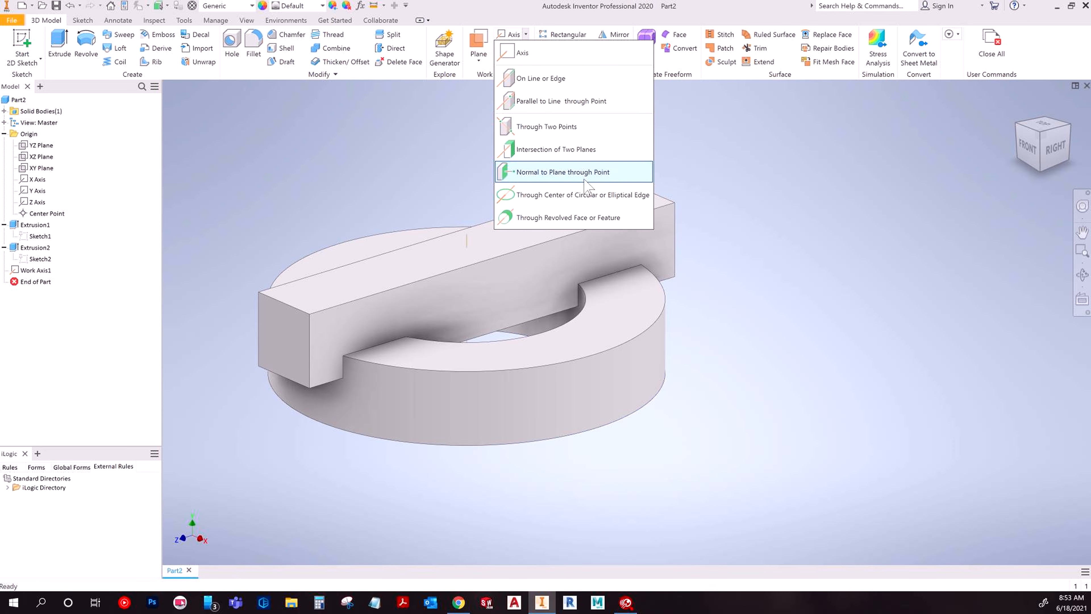
{"action": "left_click", "coordinate": [538, 128]}
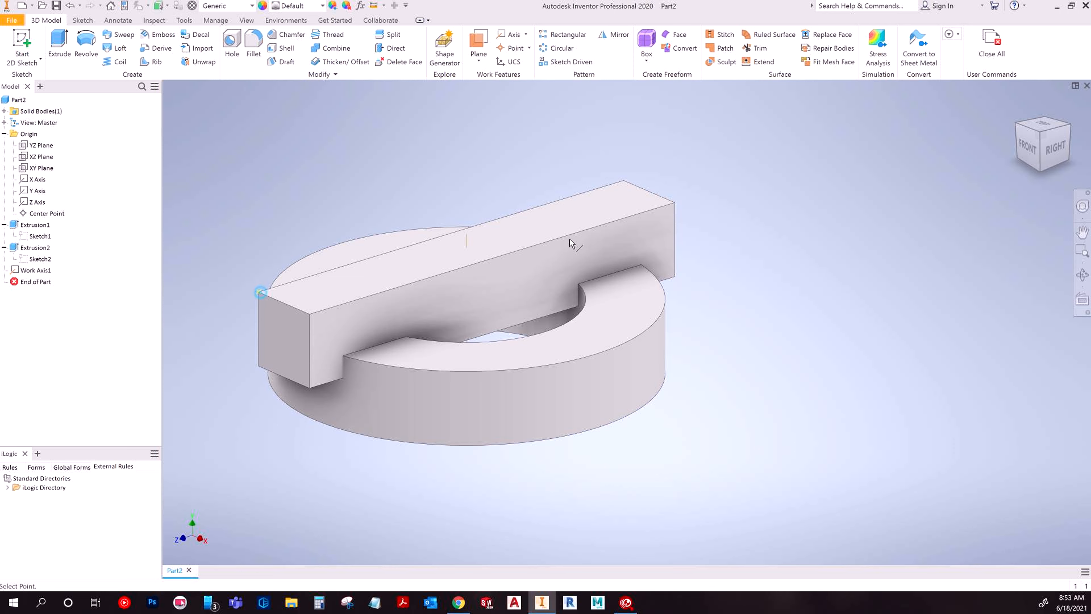
{"action": "left_click", "coordinate": [626, 183]}
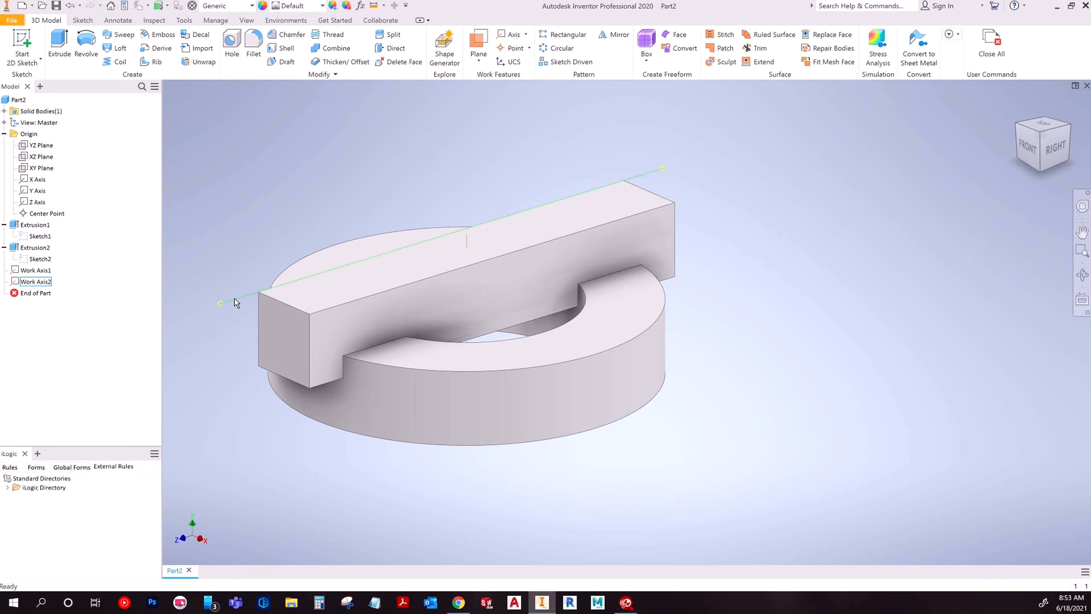
{"action": "left_click", "coordinate": [244, 296]}
{"action": "key", "text": "ctrl+z"}
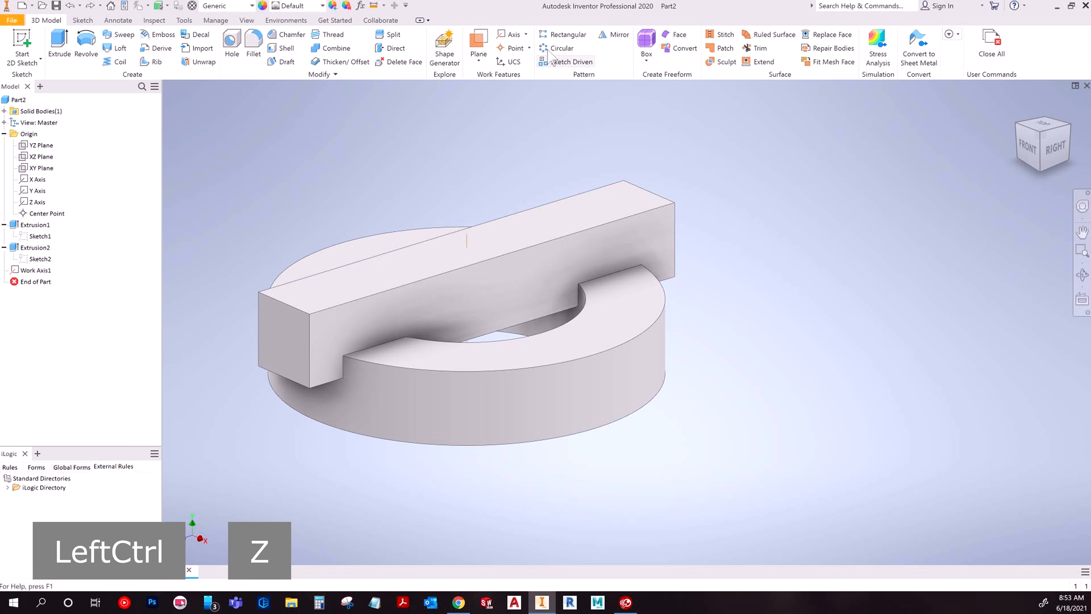
- Create a second work axis from the ring's outer cylindrical face with the general Axis command
{"action": "left_click", "coordinate": [526, 34]}
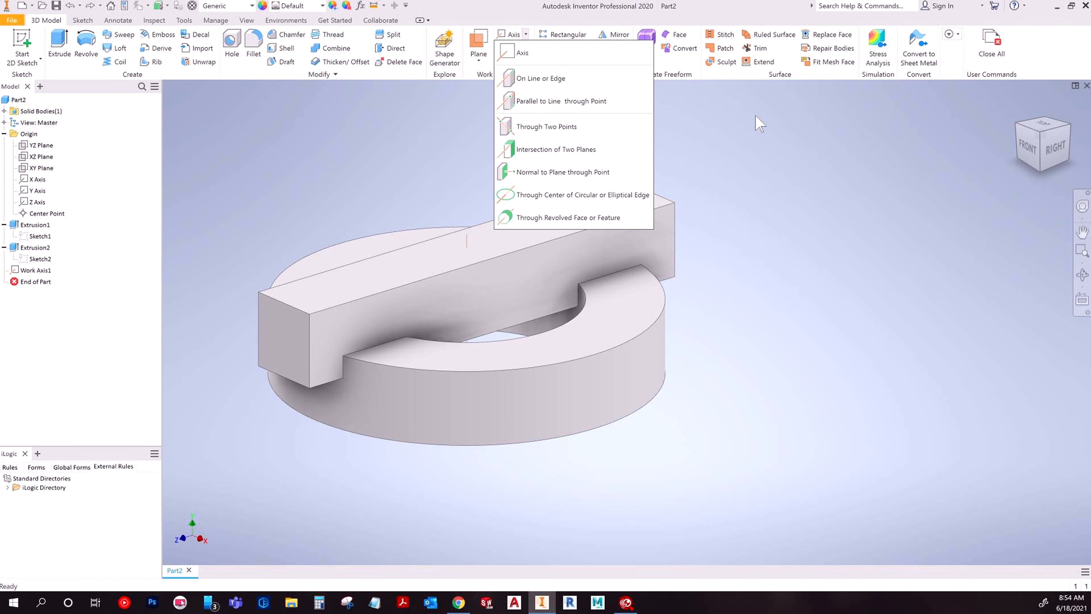
{"action": "left_click", "coordinate": [521, 52]}
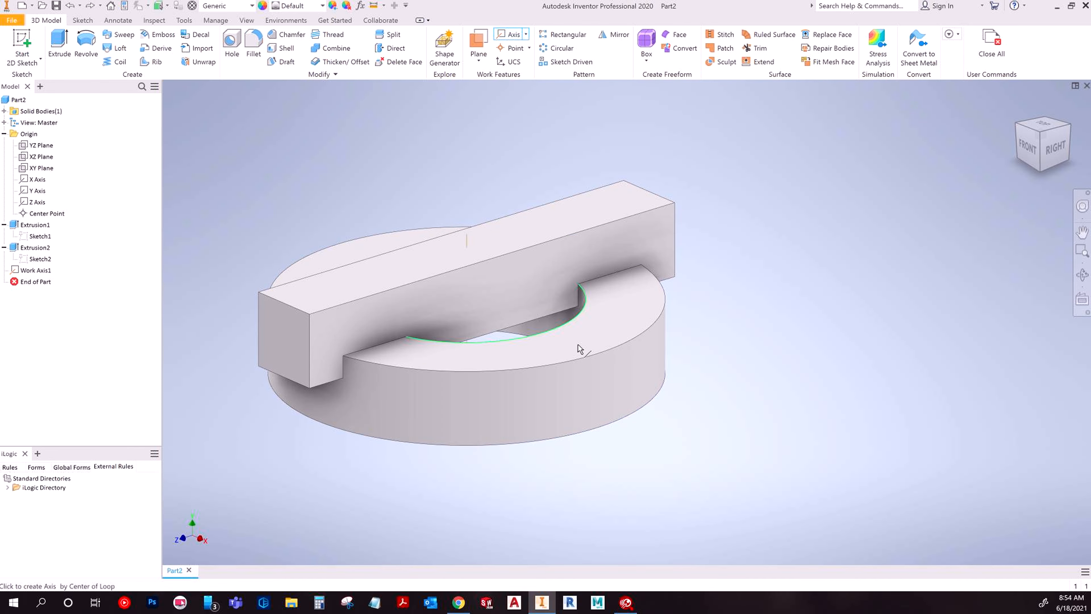
{"action": "left_click", "coordinate": [574, 402]}
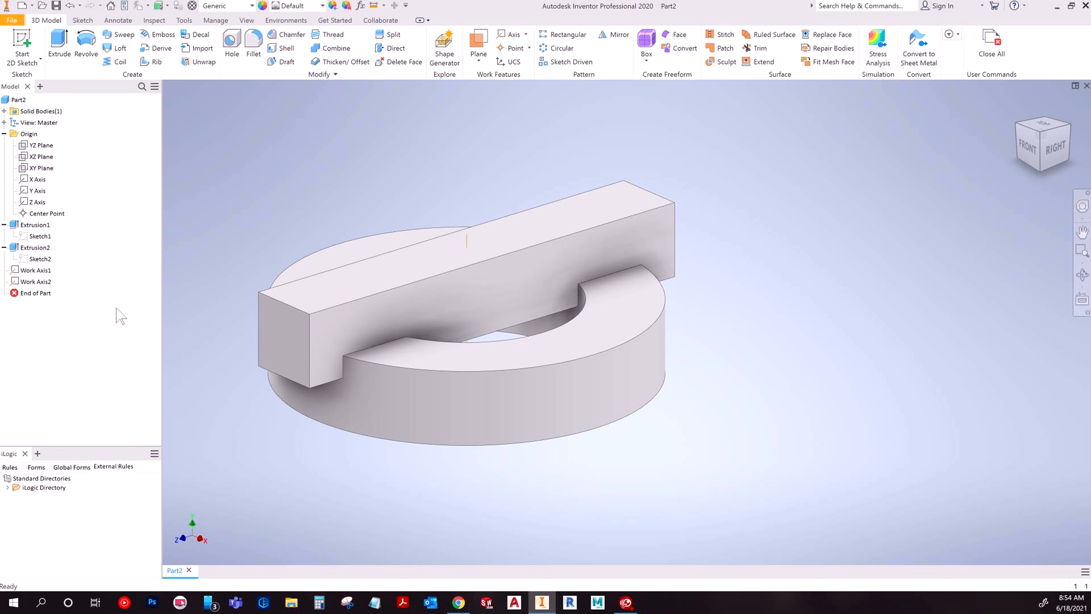
- Turn on Auto-Resize for the second work axis
{"action": "left_click", "coordinate": [43, 282]}
{"action": "right_click", "coordinate": [44, 282]}
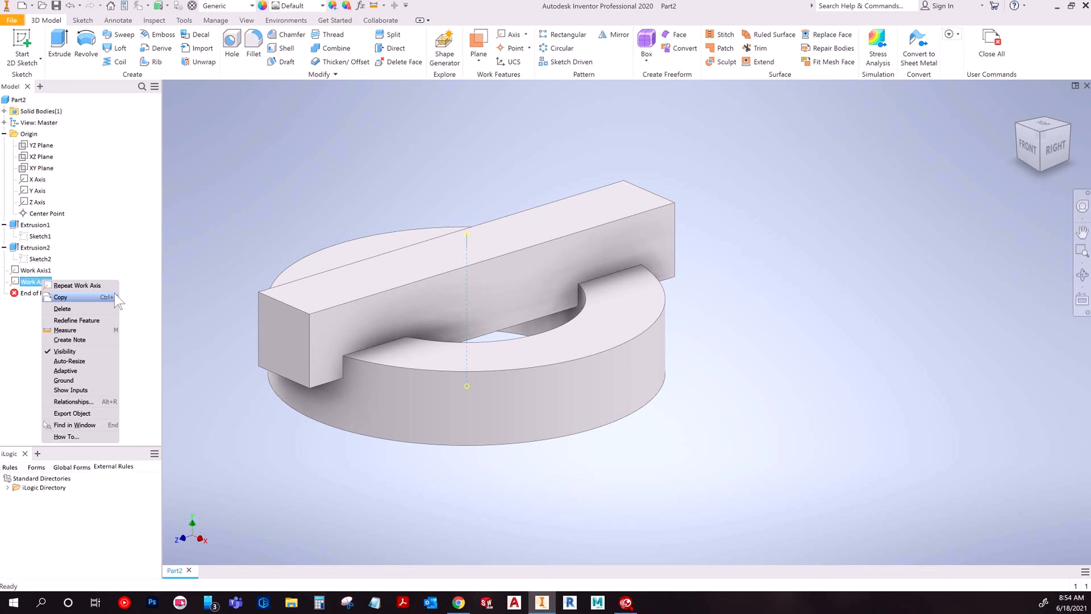
{"action": "left_click", "coordinate": [66, 361]}
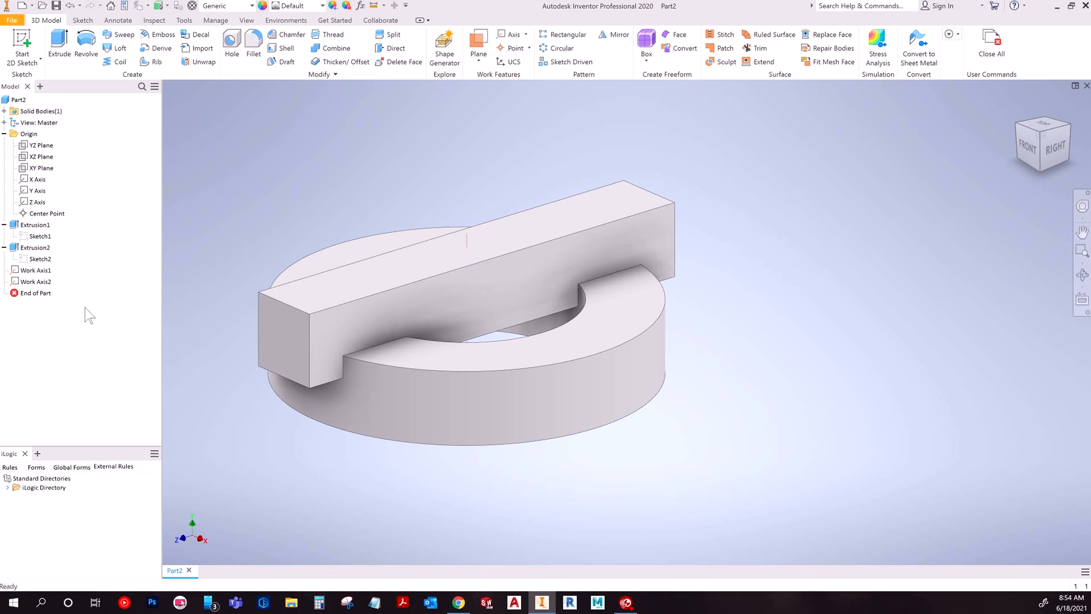
{"action": "left_click", "coordinate": [36, 281]}
{"action": "right_click", "coordinate": [37, 283]}
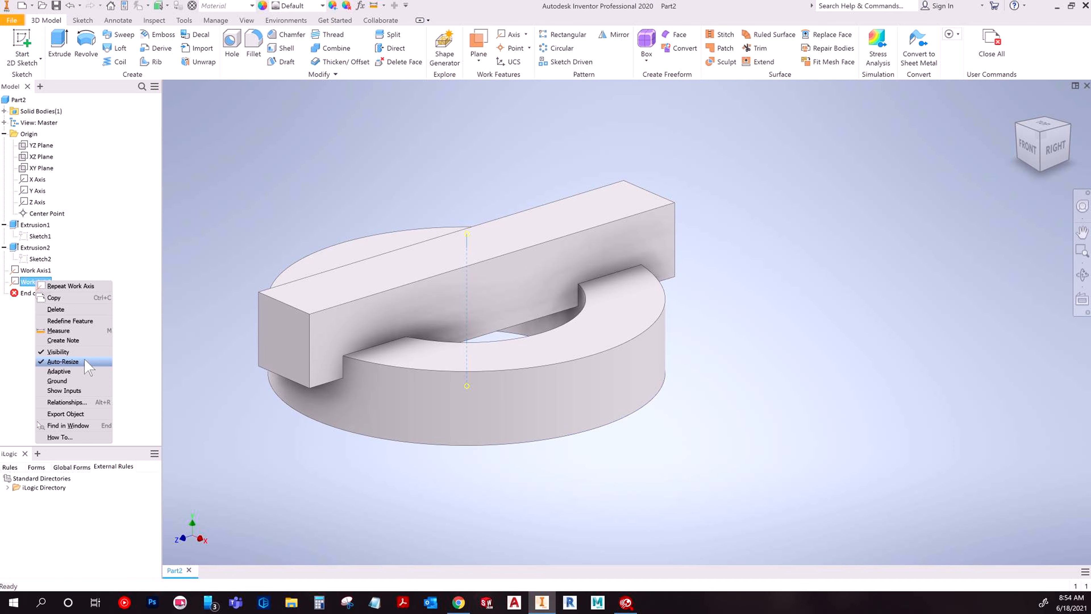
{"action": "key", "text": "Escape"}
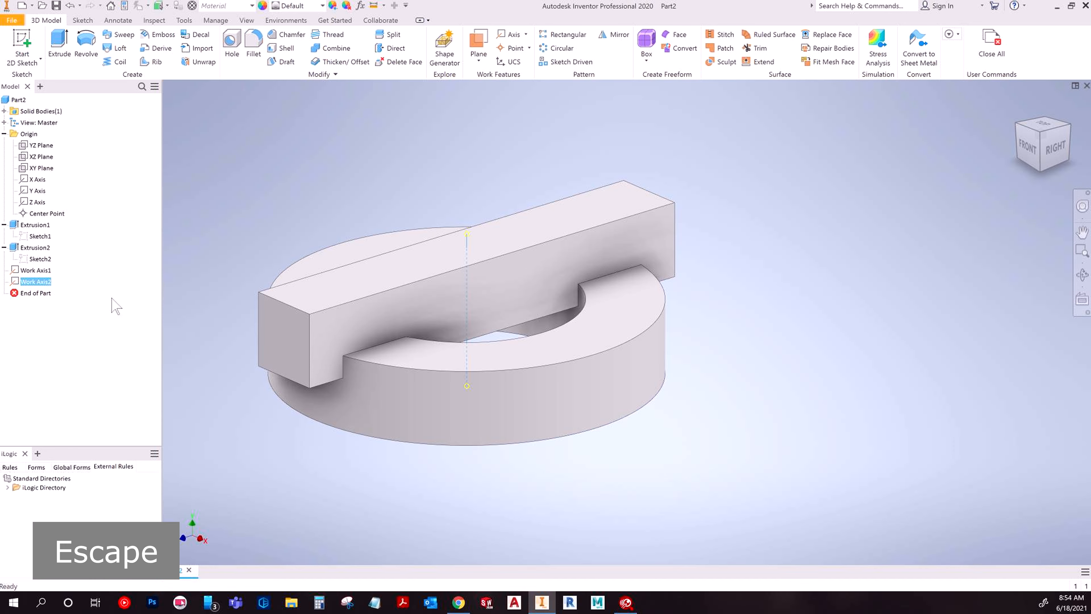
{"action": "double_click", "coordinate": [35, 247]}
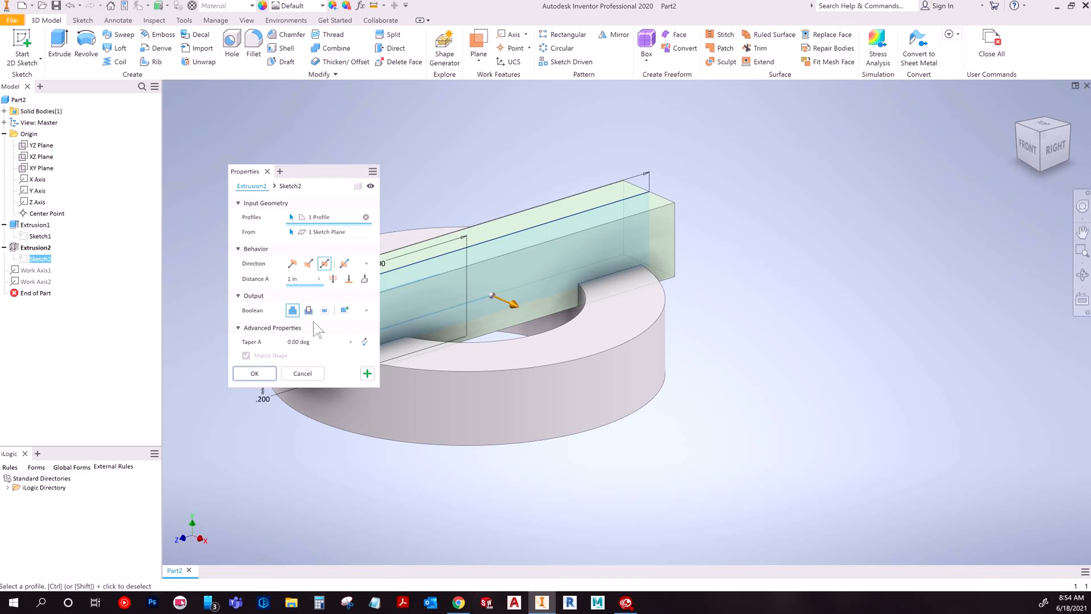
{"action": "left_click", "coordinate": [305, 279]}
{"action": "type", "text": "4"}
{"action": "key", "text": "Return"}
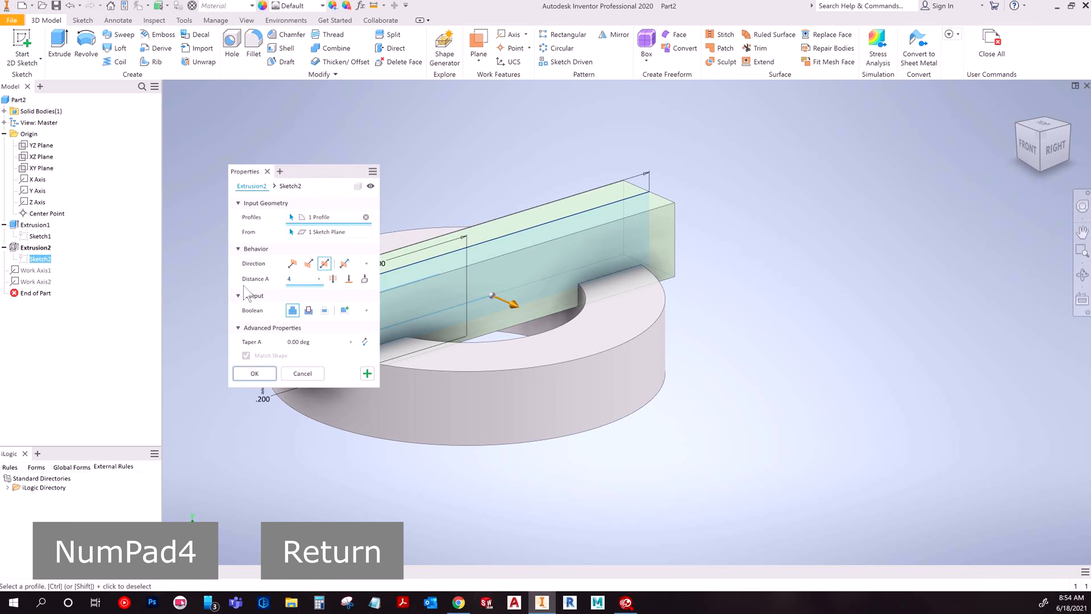
{"action": "key", "text": "Escape"}
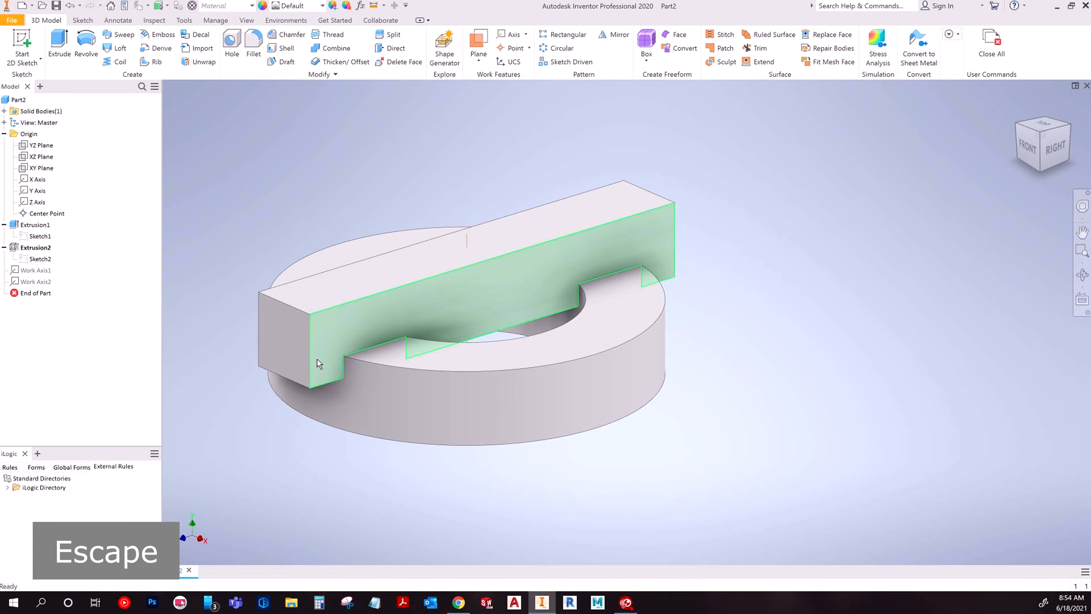
- Set the rectangle's height to 6 in in the bar's sketch and finish the sketch
{"action": "double_click", "coordinate": [40, 259]}
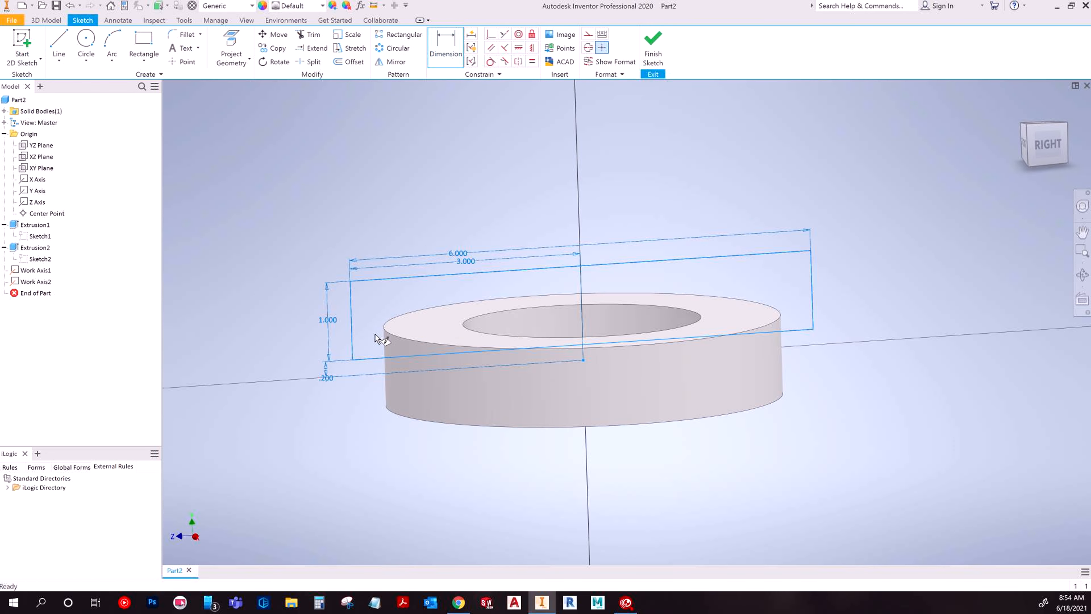
{"action": "double_click", "coordinate": [380, 321]}
{"action": "type", "text": "6"}
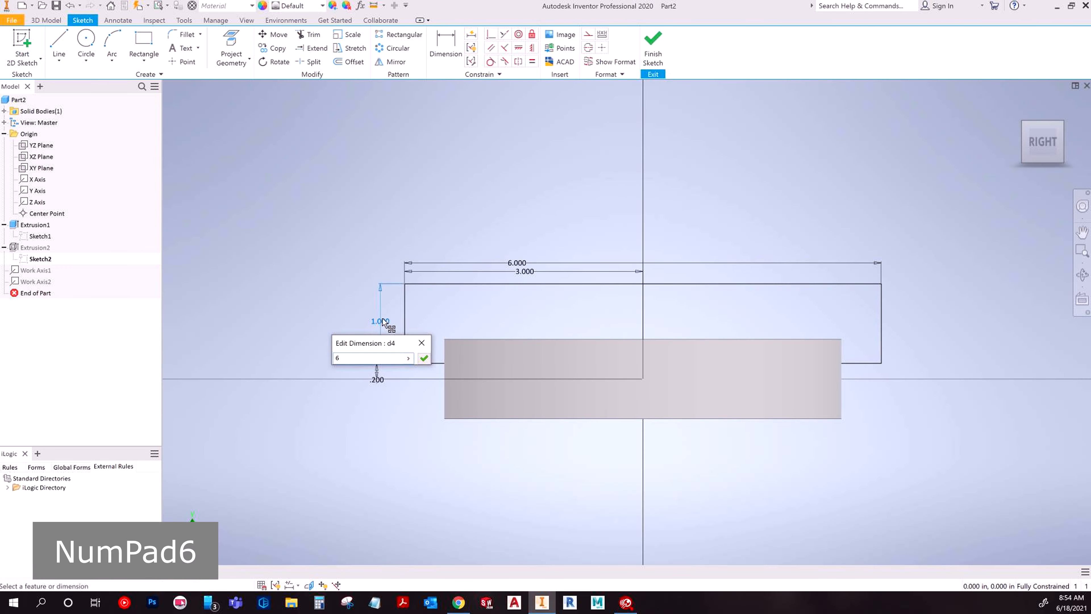
{"action": "key", "text": "Return"}
{"action": "left_click", "coordinate": [657, 51]}
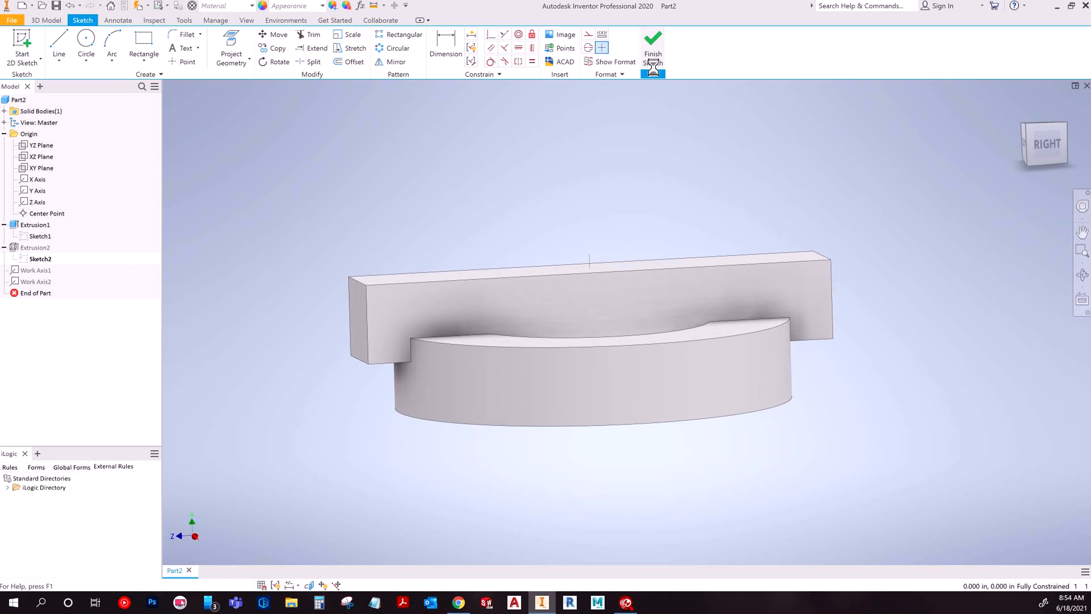
- Examine how far each of the two work axes extends along the taller bar
{"action": "scroll", "coordinate": [491, 322], "scroll_direction": "up", "scroll_amount": 2}
{"action": "middle_click_drag", "start_coordinate": [489, 341], "coordinate": [486, 416]}
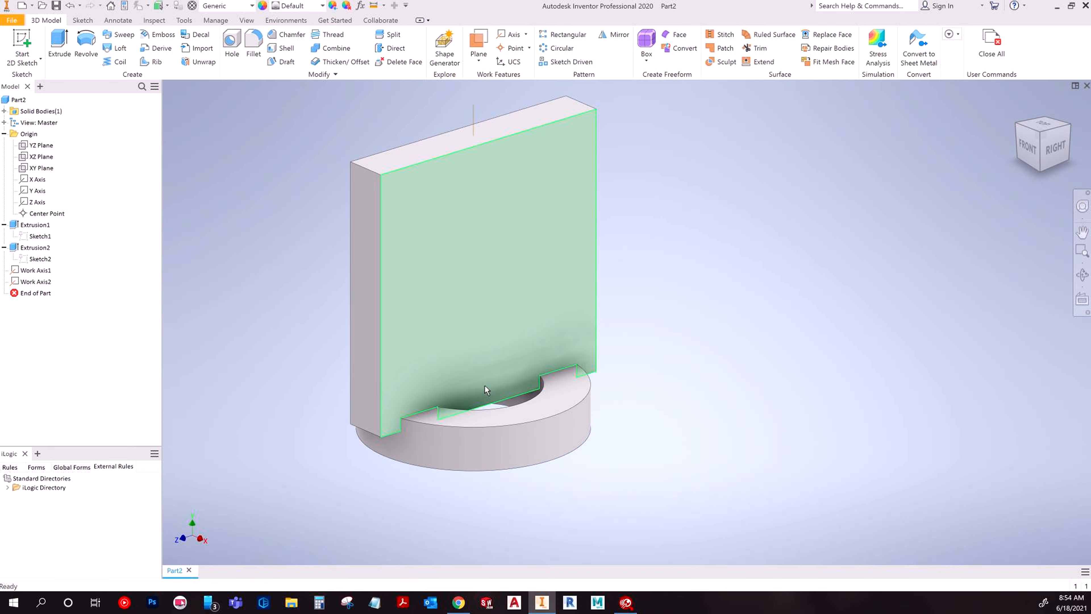
{"action": "left_click", "coordinate": [33, 271]}
{"action": "left_click", "coordinate": [35, 281]}
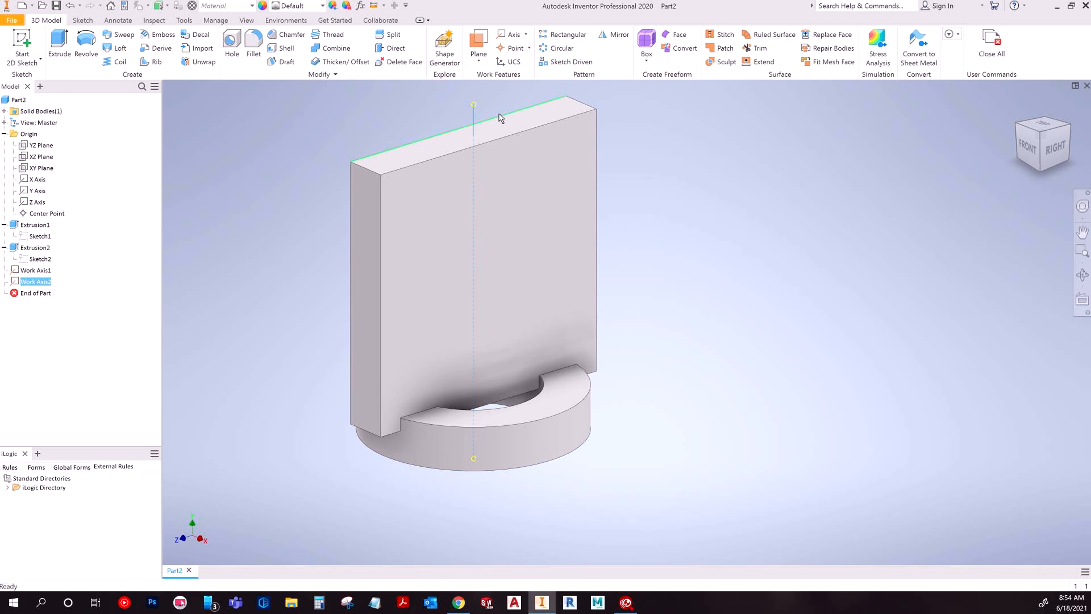
{"action": "middle_click_drag", "start_coordinate": [565, 471], "coordinate": [540, 350], "text": "shift"}
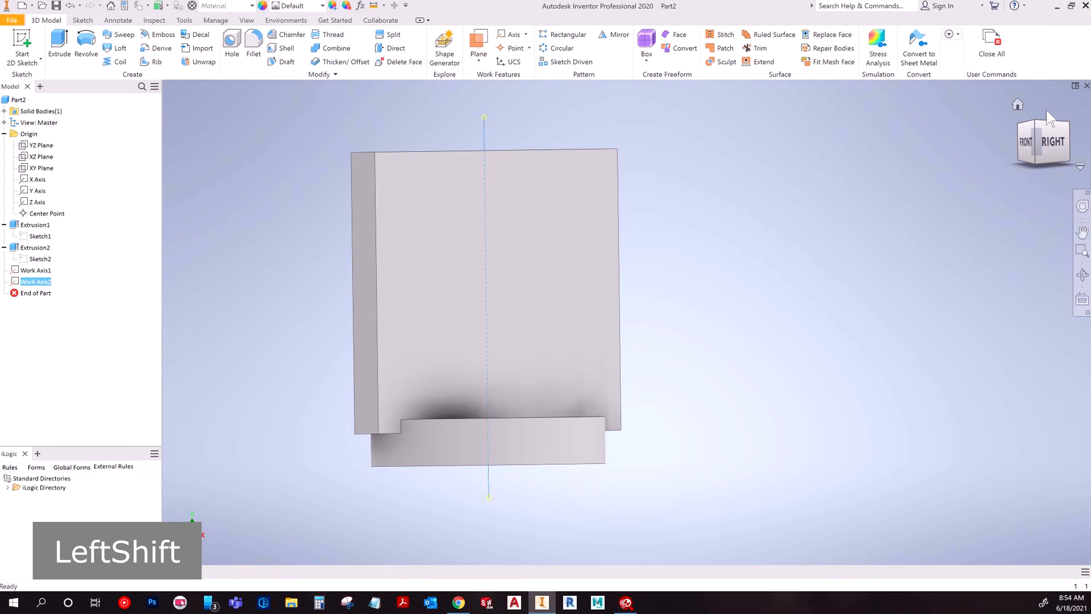
{"action": "left_click", "coordinate": [1036, 125]}
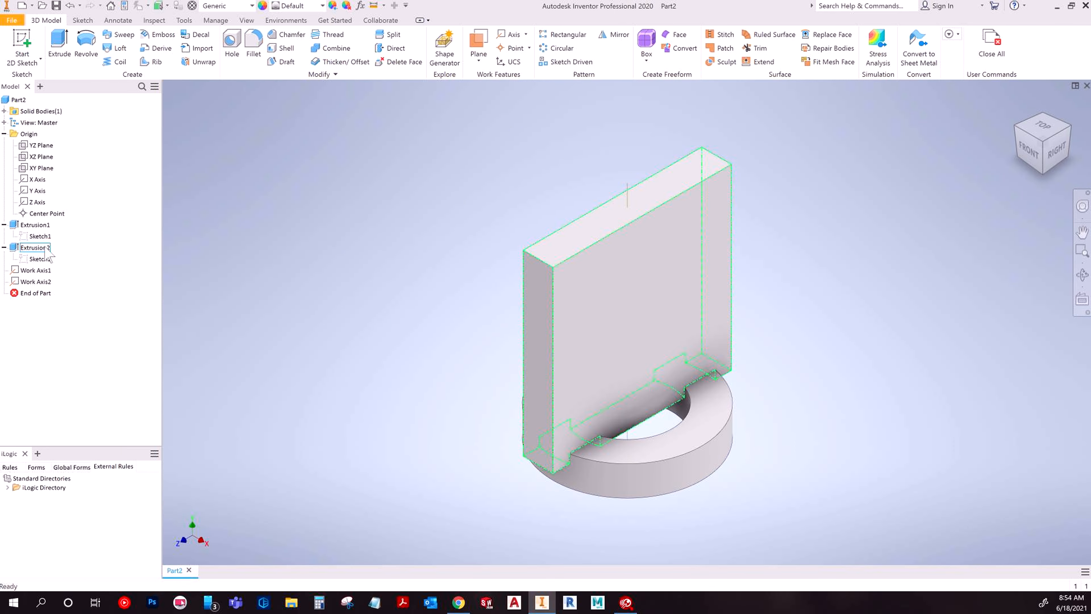
- Undo the bar sketch's height change and select the second work axis
{"action": "key", "text": "ctrl+z"}
{"action": "key", "text": "ctrl+z"}
{"action": "key", "text": "ctrl+z"}
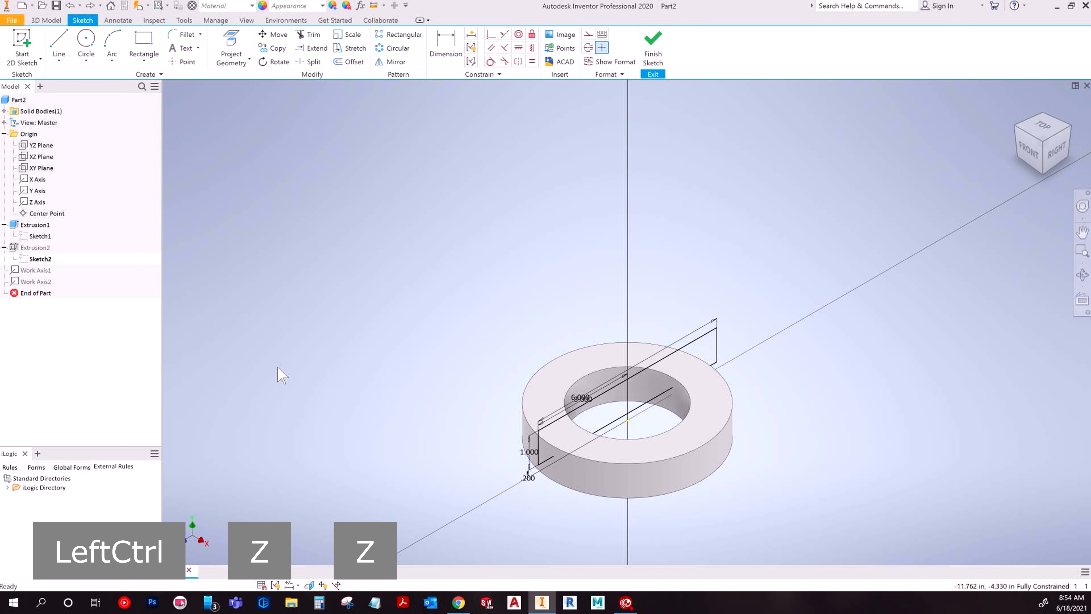
{"action": "left_click", "coordinate": [34, 282]}
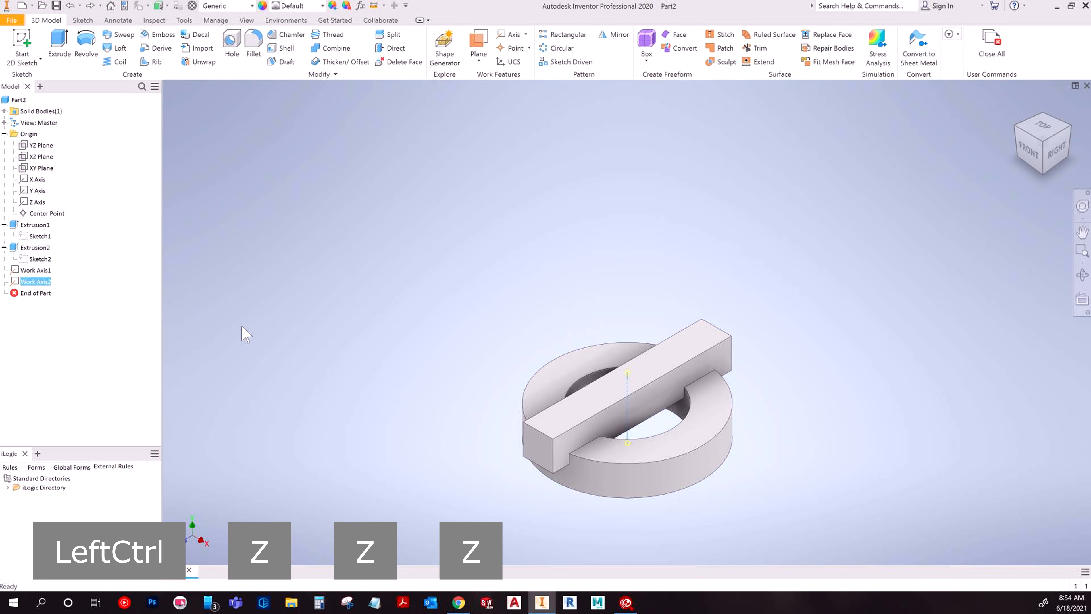
{"action": "right_click", "coordinate": [36, 145]}
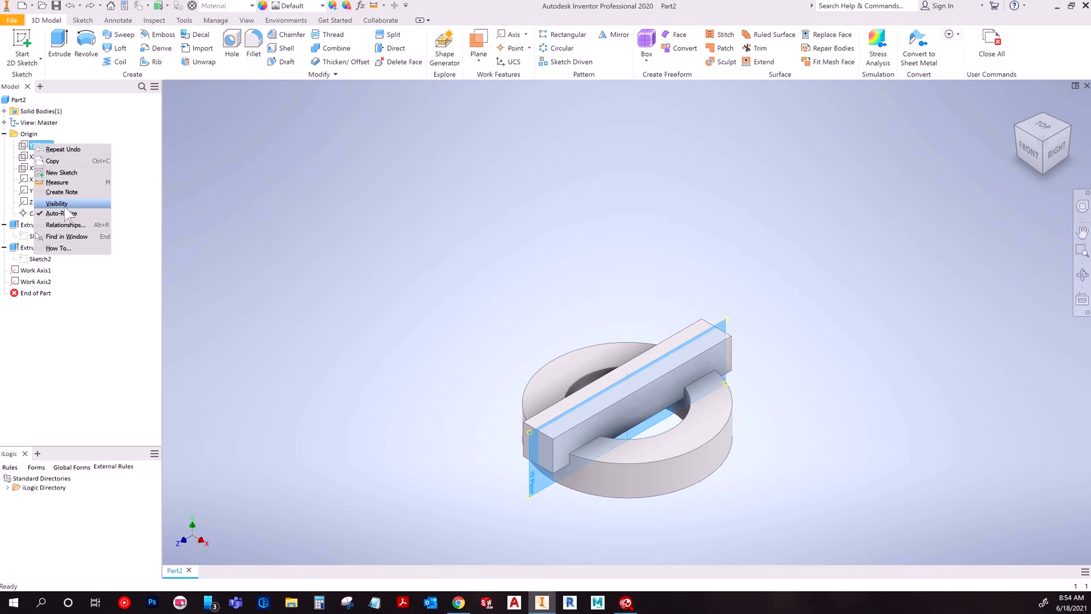
{"action": "left_click", "coordinate": [193, 204]}
{"action": "middle_click_drag", "start_coordinate": [424, 388], "coordinate": [324, 328]}
{"action": "left_click", "coordinate": [336, 343]}
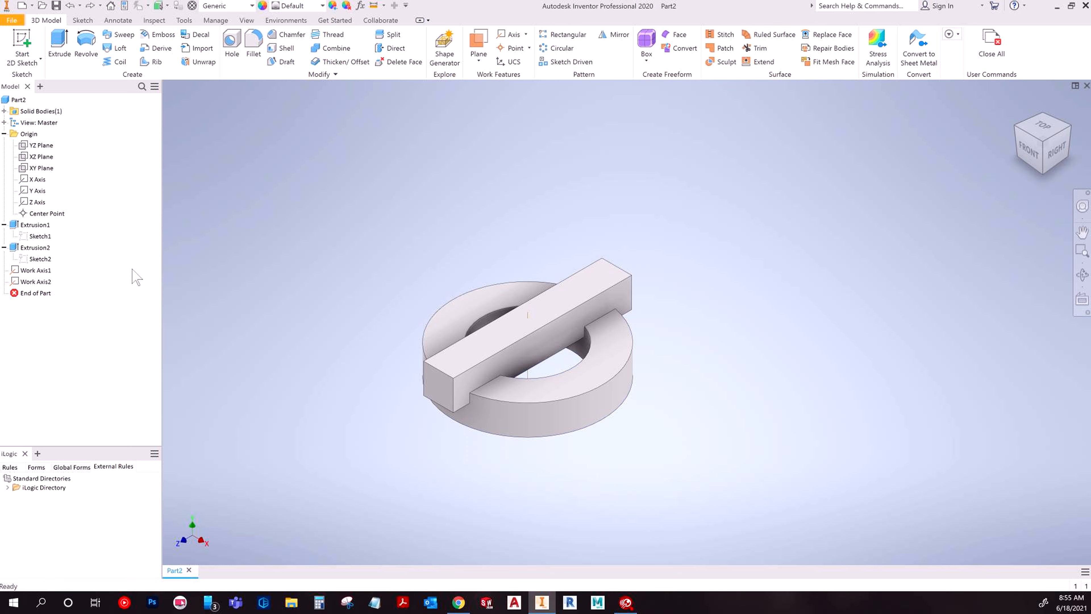
- Delete the first work axis and turn off the visibility of the remaining one
{"action": "right_click", "coordinate": [35, 275]}
{"action": "left_click", "coordinate": [65, 300]}
{"action": "right_click", "coordinate": [34, 271]}
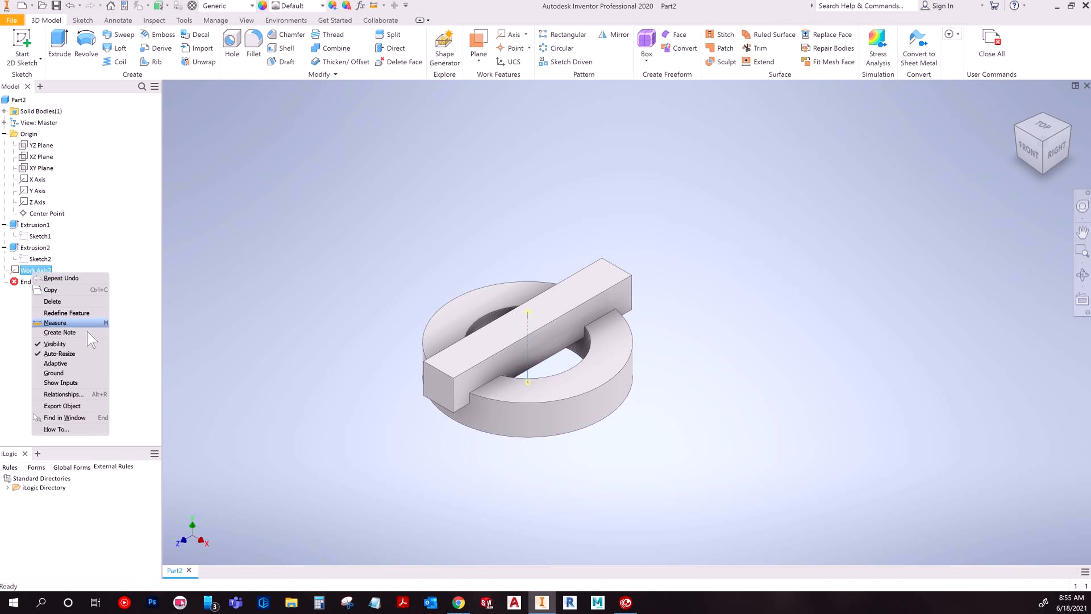
{"action": "left_click", "coordinate": [57, 346]}
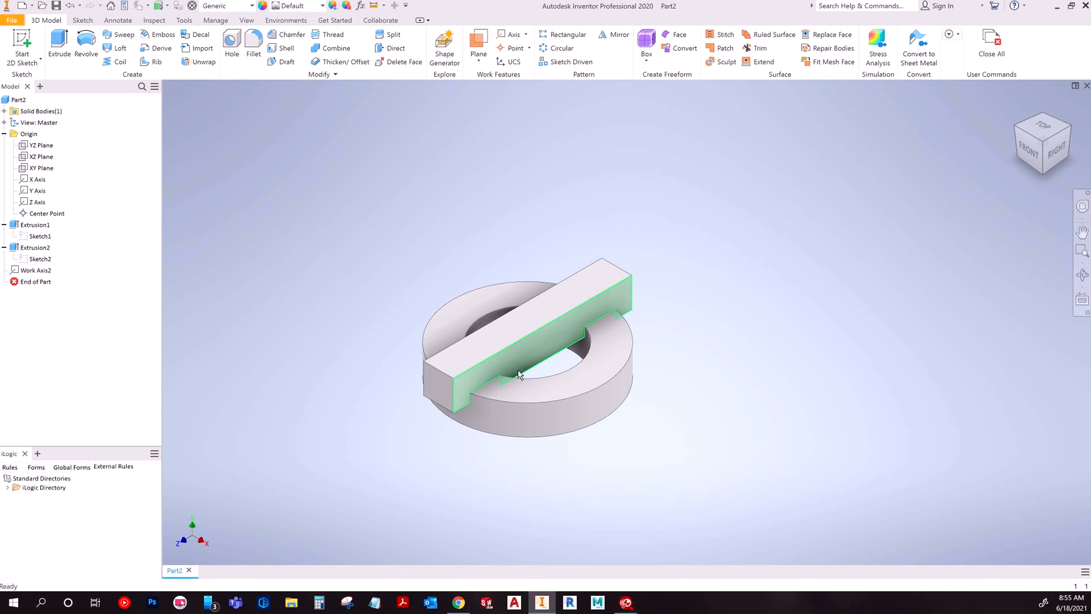
- Turn on the visibility of the YZ, XZ and XY origin planes together
{"action": "left_click", "coordinate": [50, 145]}
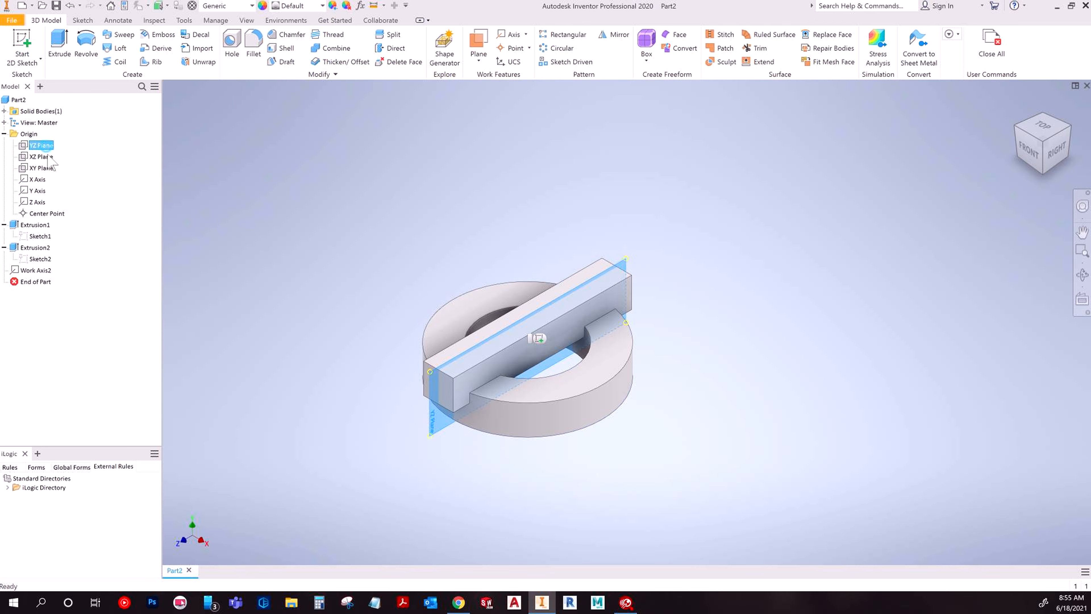
{"action": "left_click", "coordinate": [49, 169], "text": "shift"}
{"action": "right_click", "coordinate": [50, 169]}
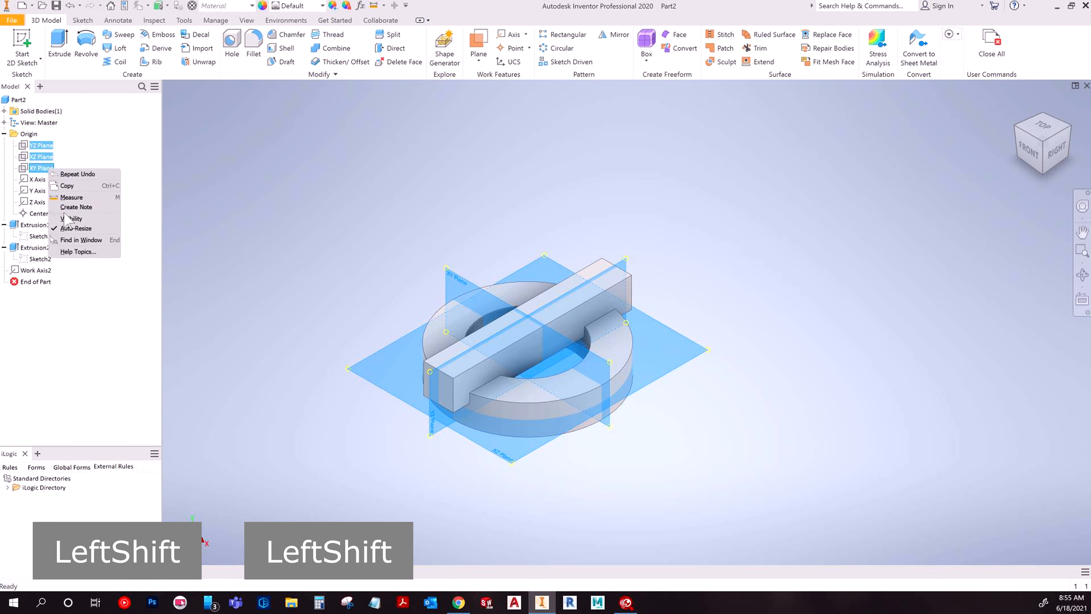
{"action": "left_click", "coordinate": [66, 218]}
{"action": "mouse_move", "coordinate": [626, 449]}
{"action": "middle_mouse_down", "text": "shift"}
{"action": "mouse_move", "coordinate": [629, 364]}
{"action": "mouse_move", "coordinate": [616, 446]}
{"action": "mouse_move", "coordinate": [622, 439]}
{"action": "middle_mouse_up", "text": "shift"}
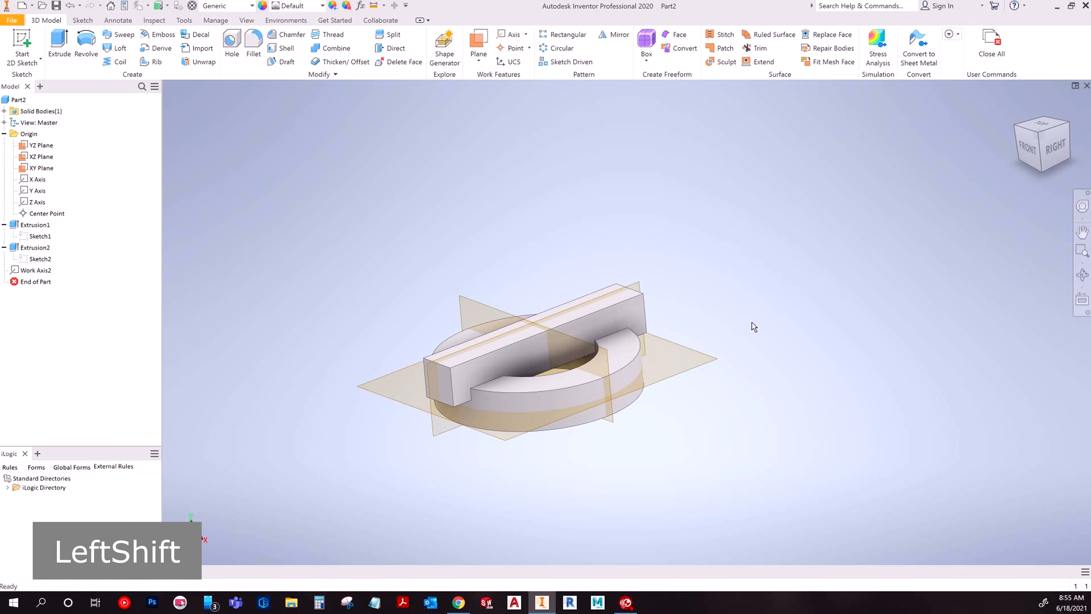
{"action": "left_click", "coordinate": [1041, 136]}
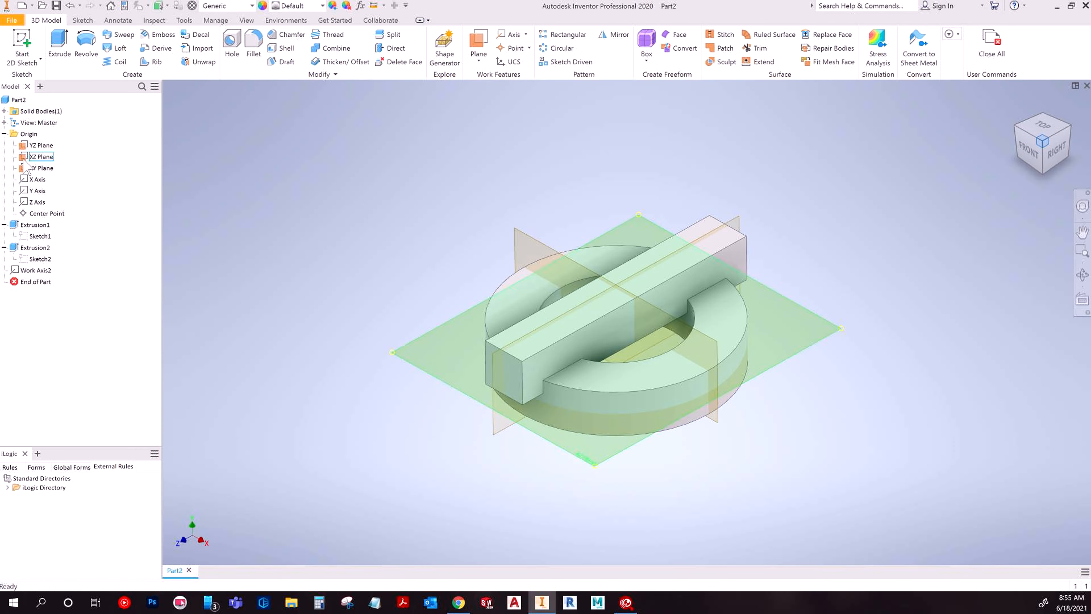
- Turn off the visibility of the YZ, XZ and XY origin planes together
{"action": "left_click", "coordinate": [40, 146]}
{"action": "left_click", "coordinate": [41, 168], "text": "shift"}
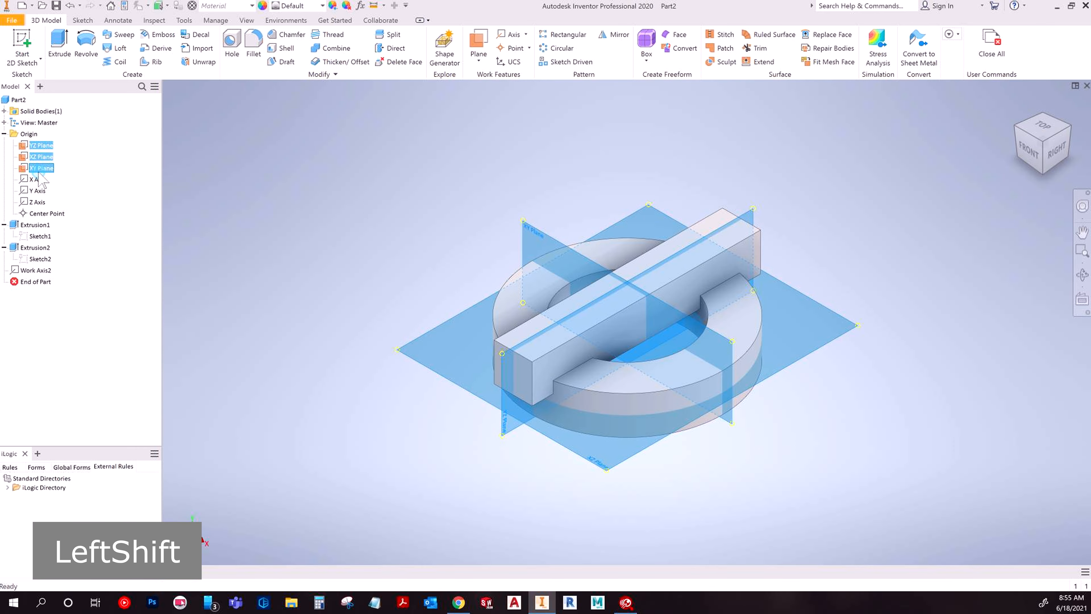
{"action": "right_click", "coordinate": [40, 170]}
{"action": "left_click", "coordinate": [61, 221]}
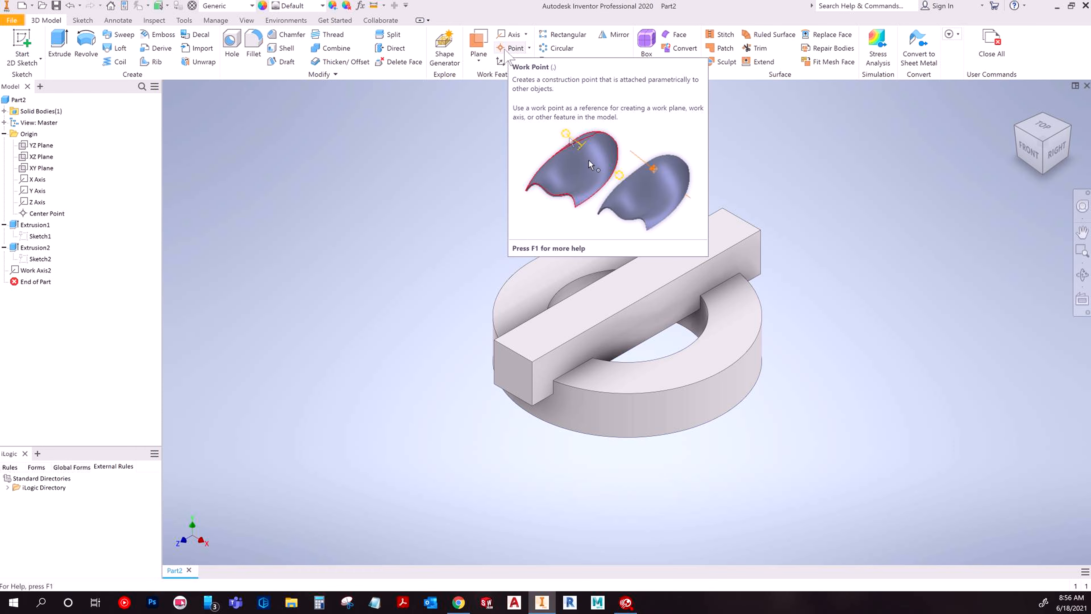
- Create a work point on the nearest top corner vertex of the bar's front end and select it for inspection
{"action": "left_click", "coordinate": [508, 52]}
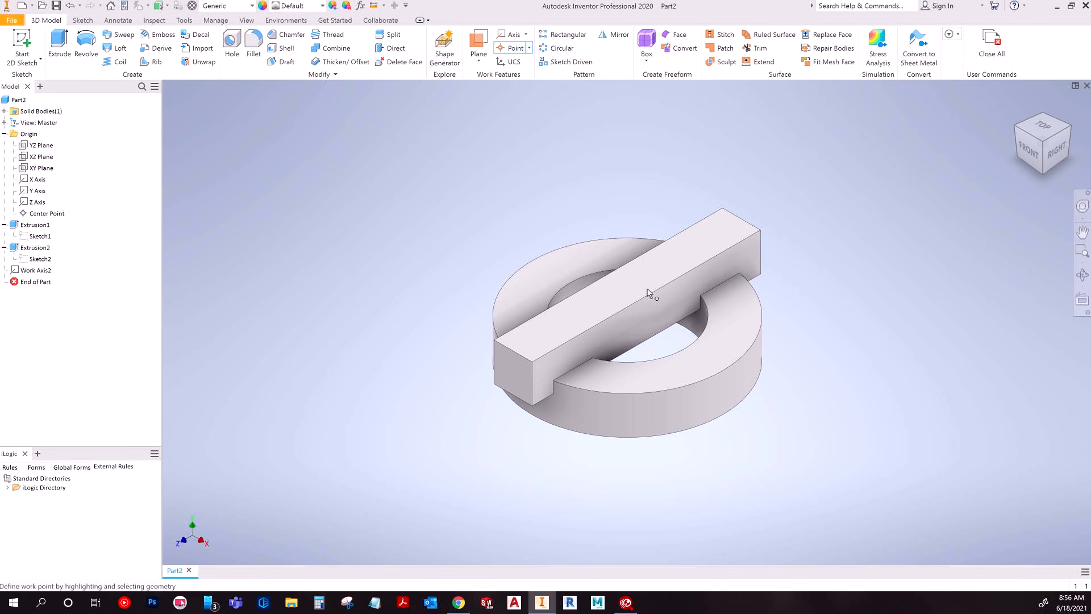
{"action": "left_click", "coordinate": [533, 363]}
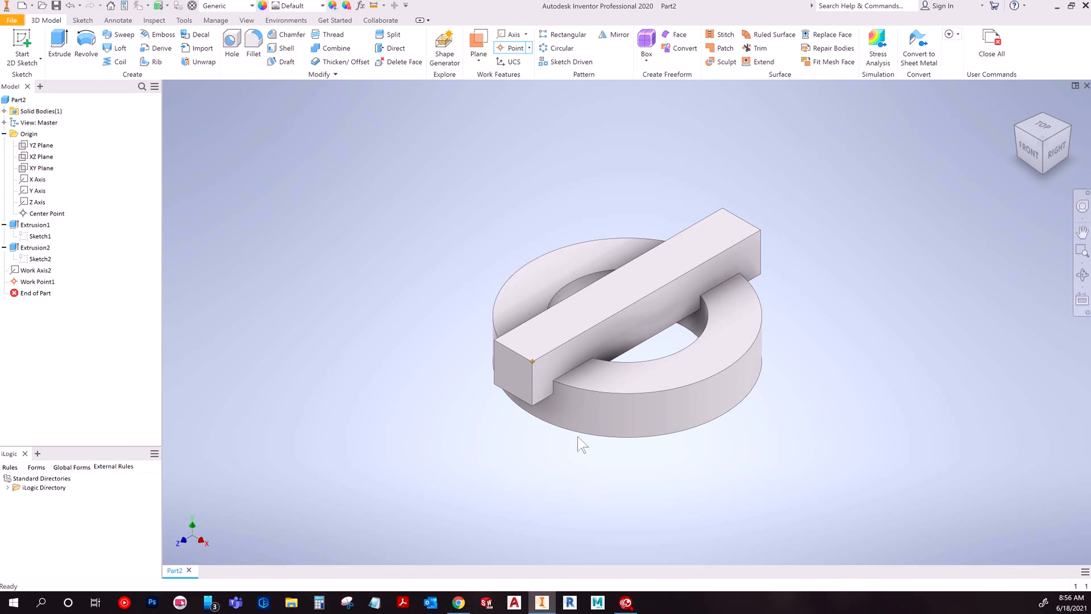
{"action": "scroll", "coordinate": [544, 379], "scroll_direction": "up", "scroll_amount": 5}
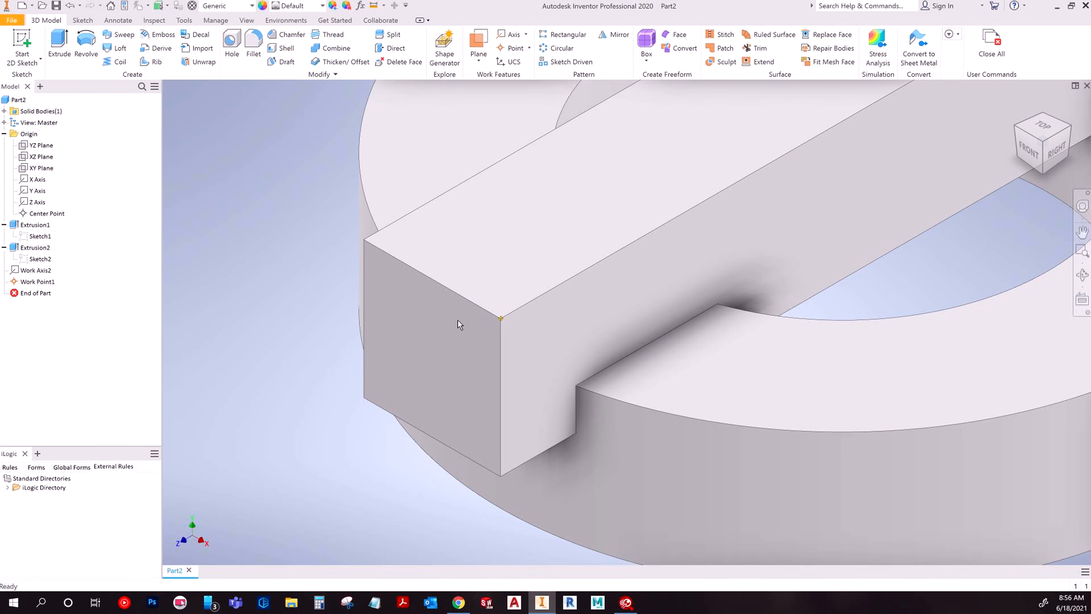
{"action": "left_click", "coordinate": [37, 281]}
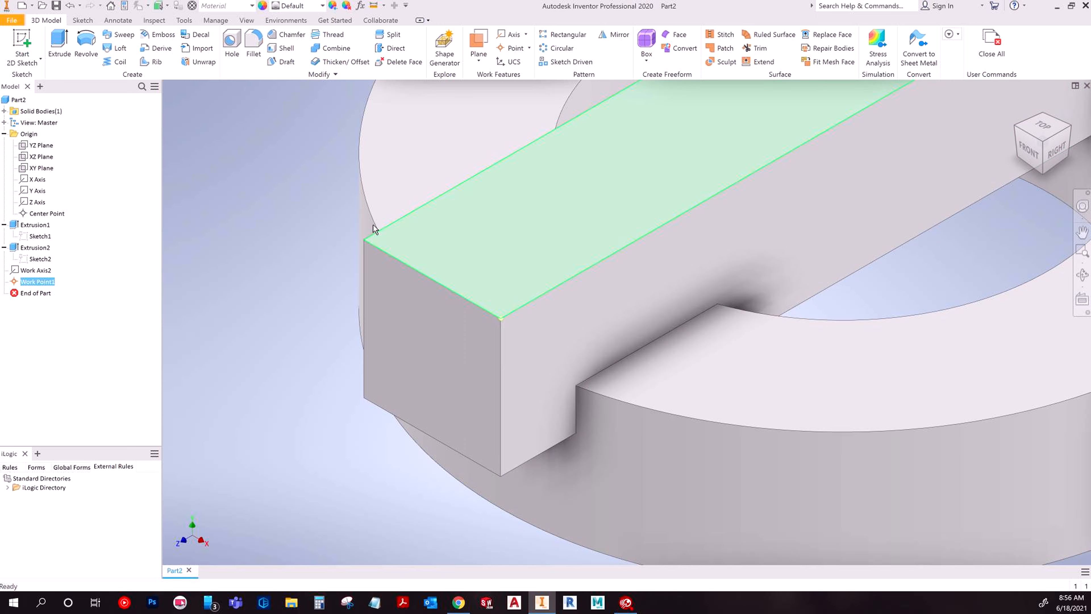
{"action": "scroll", "coordinate": [279, 275], "scroll_direction": "down", "scroll_amount": 5}
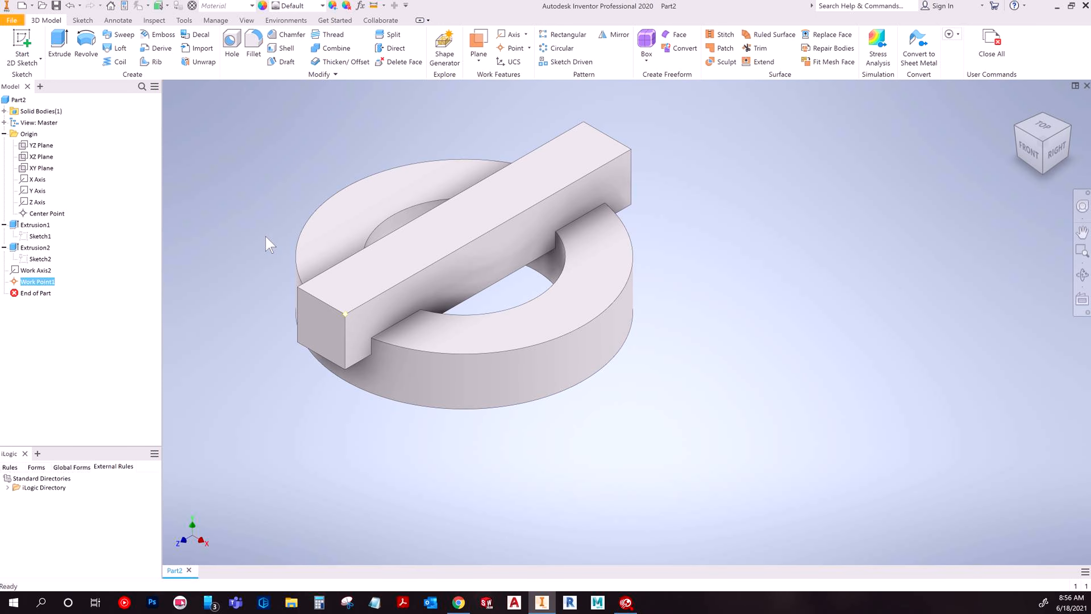
- Create another work point where the ring's inner top edge meets the bar's side face
{"action": "left_click", "coordinate": [530, 48]}
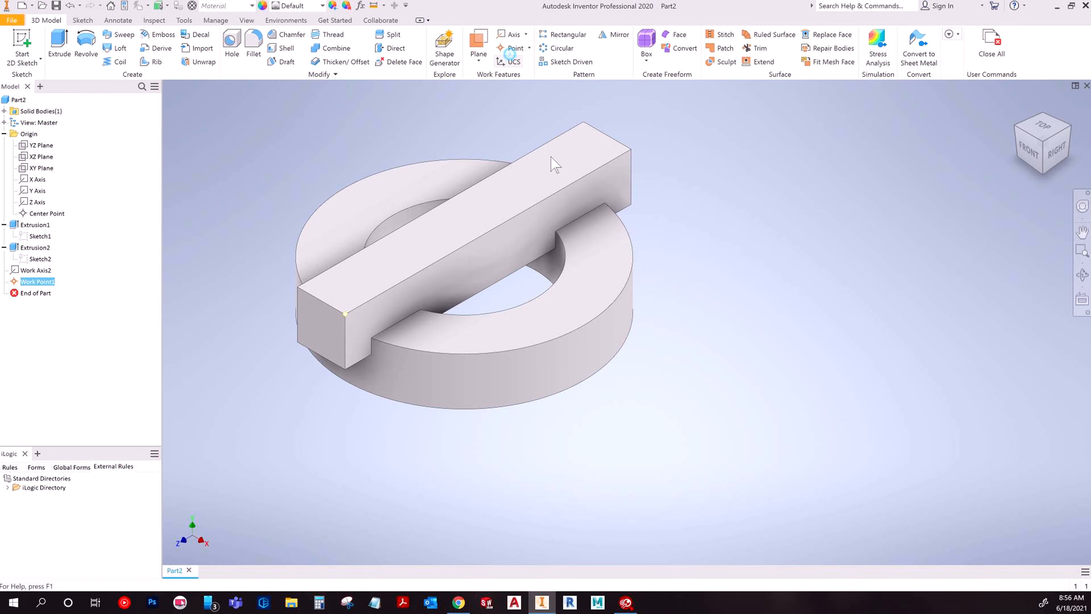
{"action": "left_click", "coordinate": [513, 48]}
{"action": "left_click", "coordinate": [567, 259]}
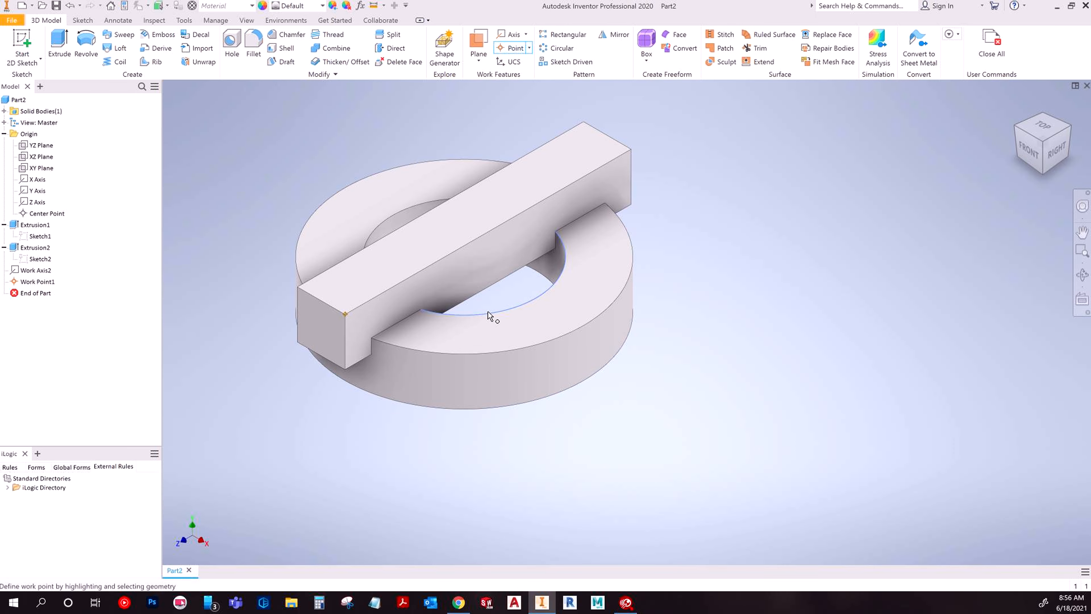
{"action": "left_click", "coordinate": [483, 264]}
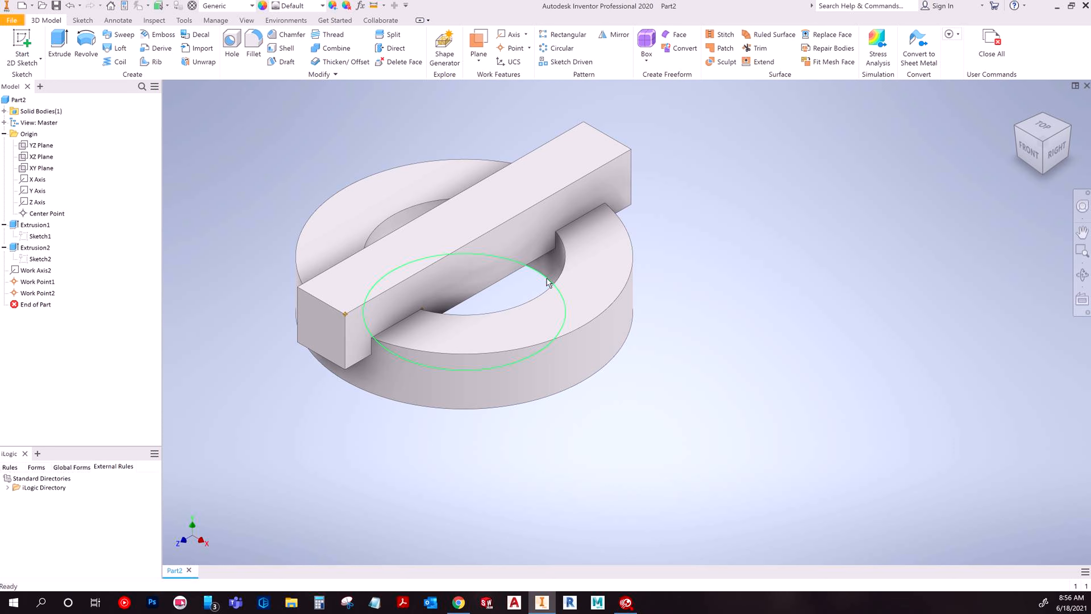
- Inspect the second work point up close from several angles and undo its creation
{"action": "middle_click_drag", "start_coordinate": [629, 390], "coordinate": [11, 366], "text": "shift"}
{"action": "middle_click_drag", "start_coordinate": [326, 284], "coordinate": [99, 298], "text": "shift"}
{"action": "left_click", "coordinate": [34, 292]}
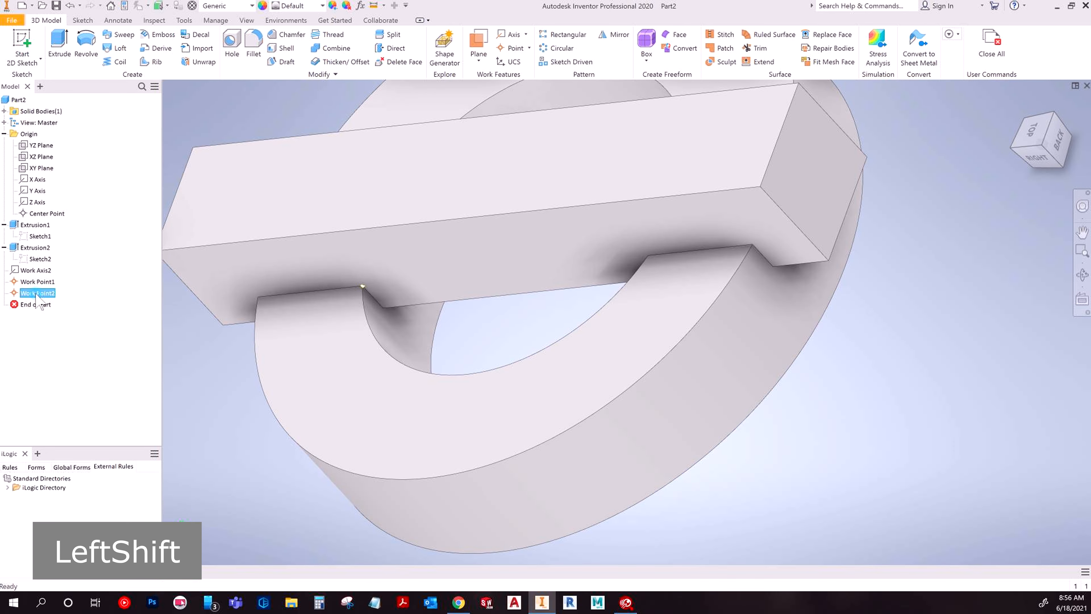
{"action": "scroll", "coordinate": [361, 301], "scroll_direction": "up", "scroll_amount": 5}
{"action": "scroll", "coordinate": [385, 306], "scroll_direction": "down", "scroll_amount": 5}
{"action": "middle_click_drag", "start_coordinate": [390, 292], "coordinate": [492, 271], "text": "shift"}
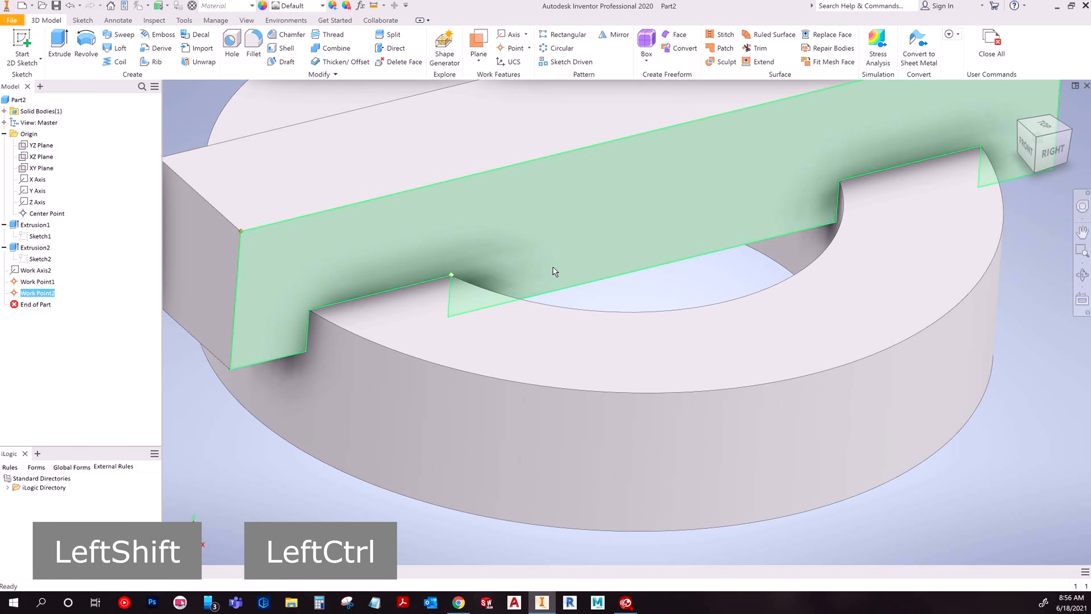
{"action": "key", "text": "ctrl+z"}
{"action": "left_click", "coordinate": [529, 48]}
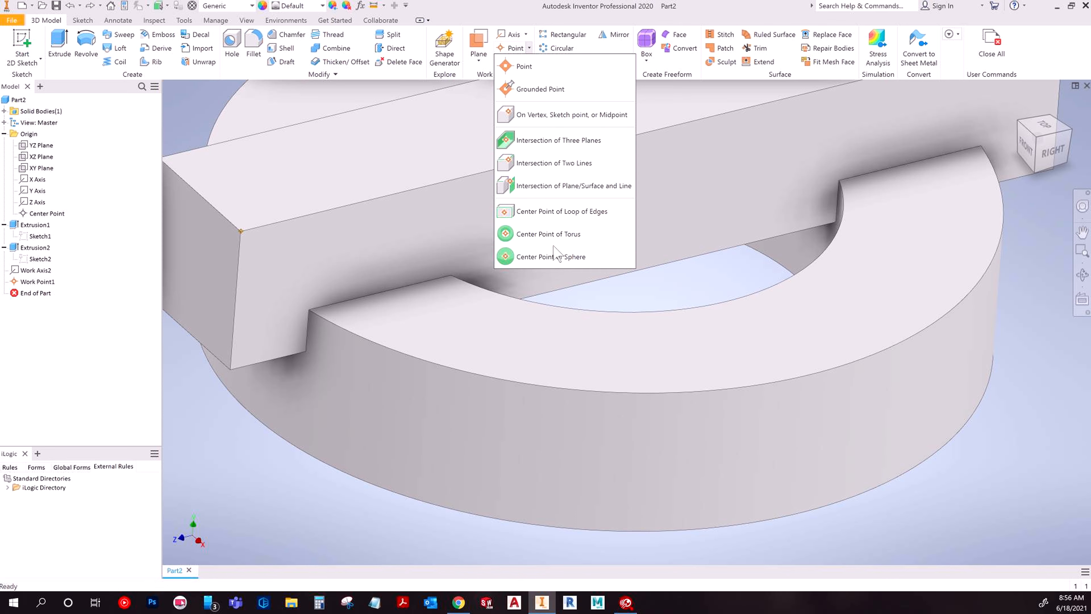
{"action": "left_click", "coordinate": [546, 256]}
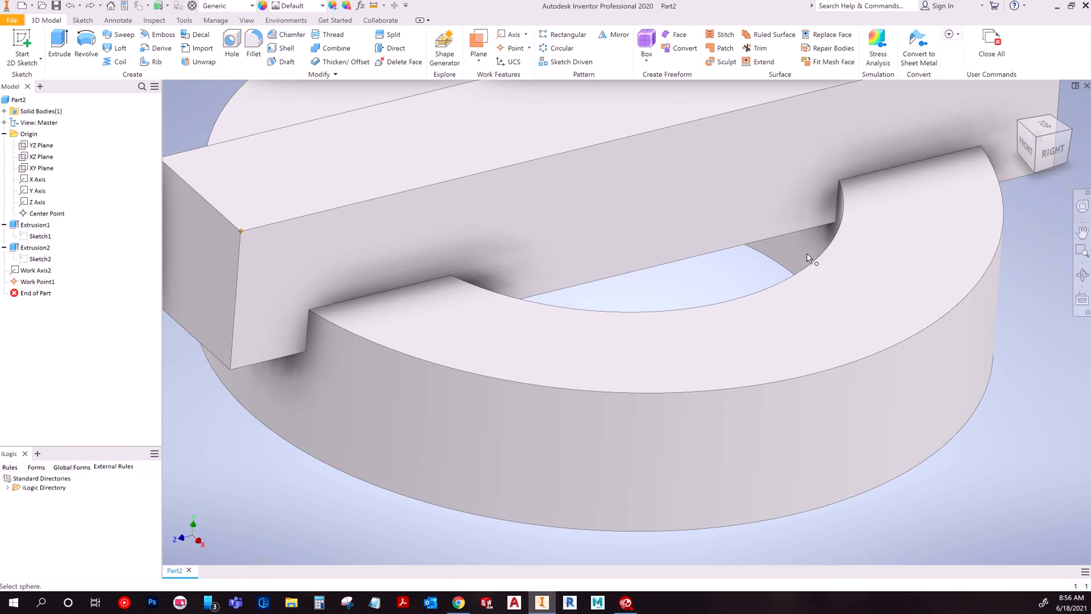
{"action": "key", "text": "Escape"}
{"action": "key", "text": "Escape"}
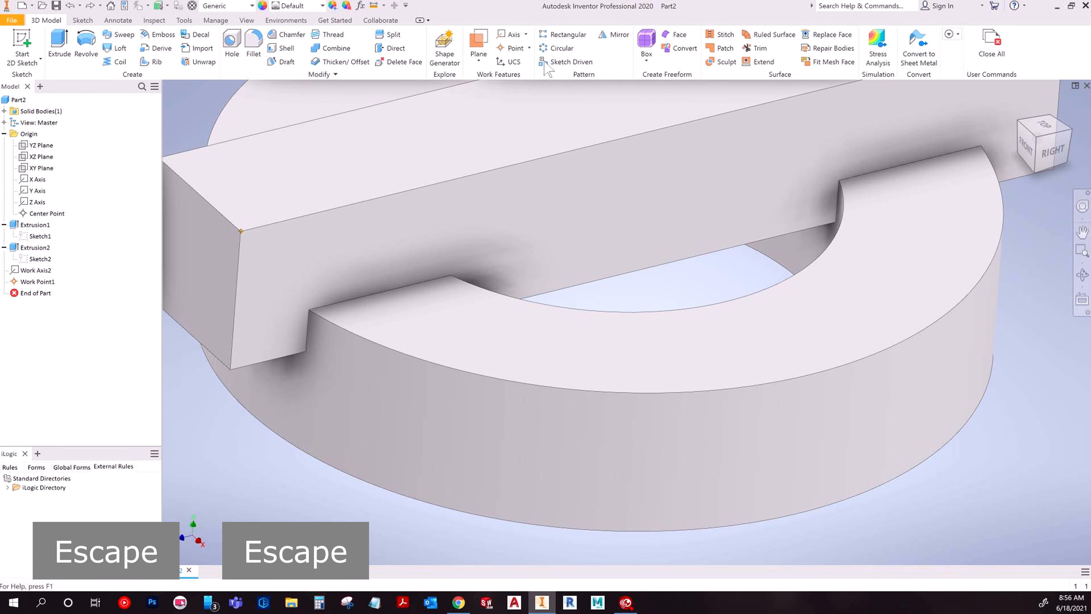
- Create a work axis through the ring's inner cylindrical face and a work point on that axis at the ring's centre
{"action": "left_click", "coordinate": [512, 37]}
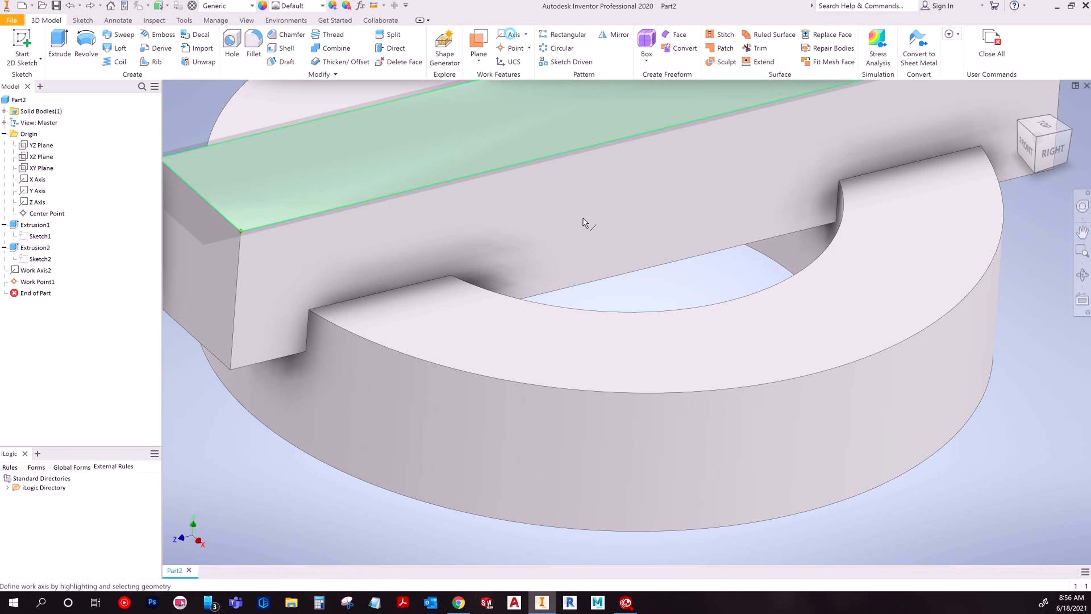
{"action": "middle_click_drag", "start_coordinate": [731, 280], "coordinate": [628, 361]}
{"action": "left_click", "coordinate": [707, 317]}
{"action": "left_click", "coordinate": [514, 48]}
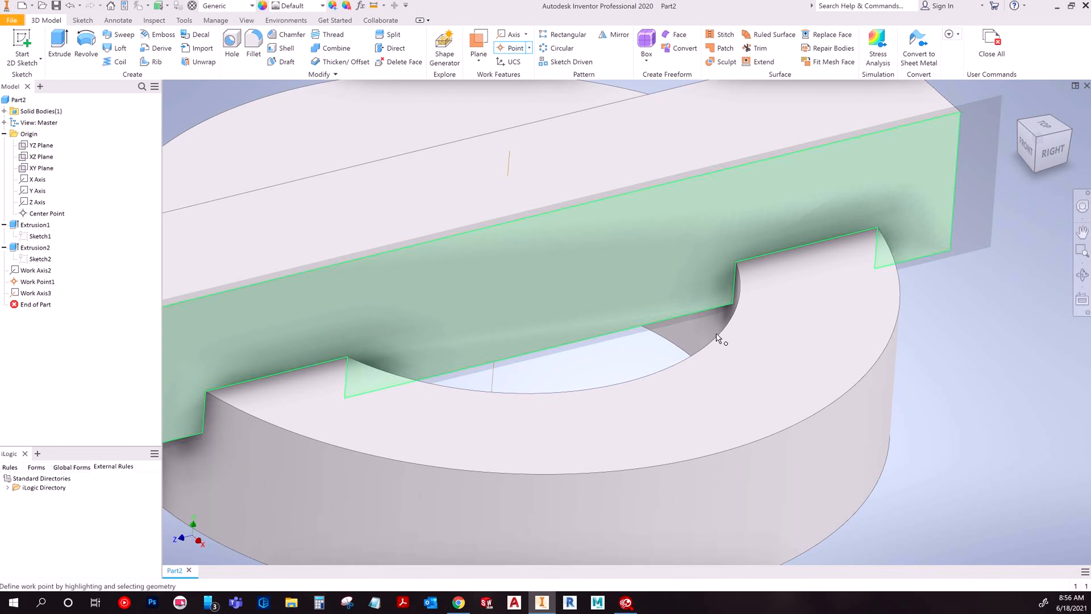
{"action": "left_click", "coordinate": [509, 157]}
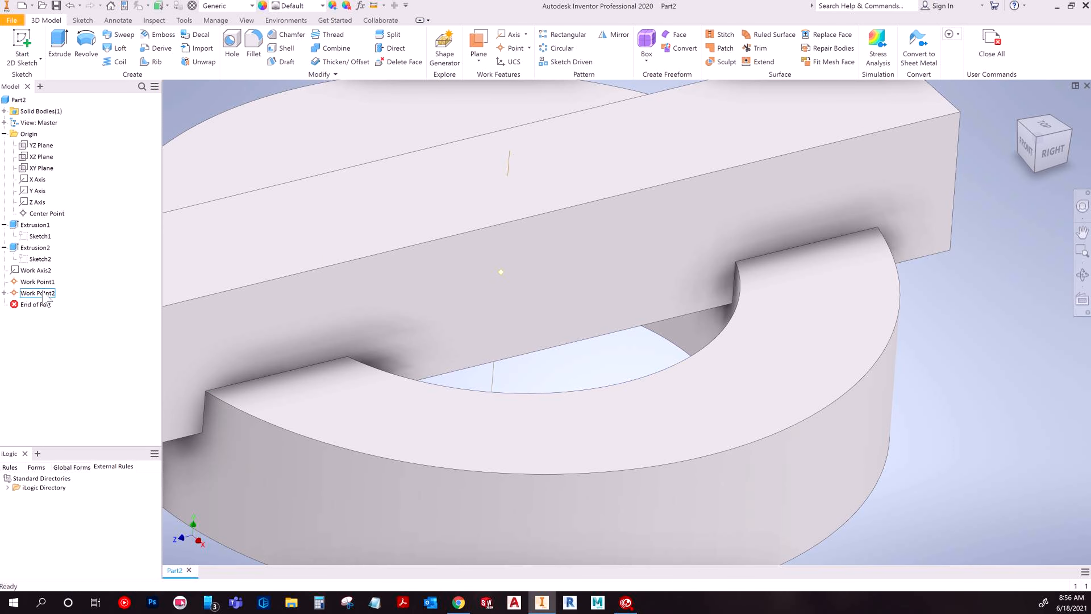
- Suppress the bar extrusion, Extrusion2, to expose the ring's centre
{"action": "left_click", "coordinate": [581, 427]}
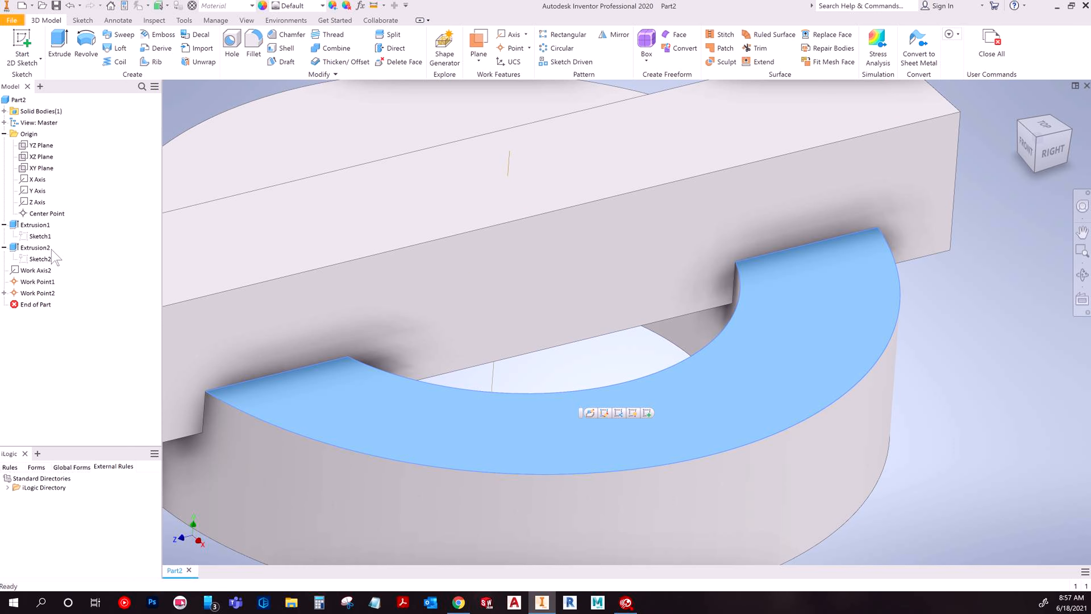
{"action": "left_click", "coordinate": [41, 250]}
{"action": "right_click", "coordinate": [41, 250]}
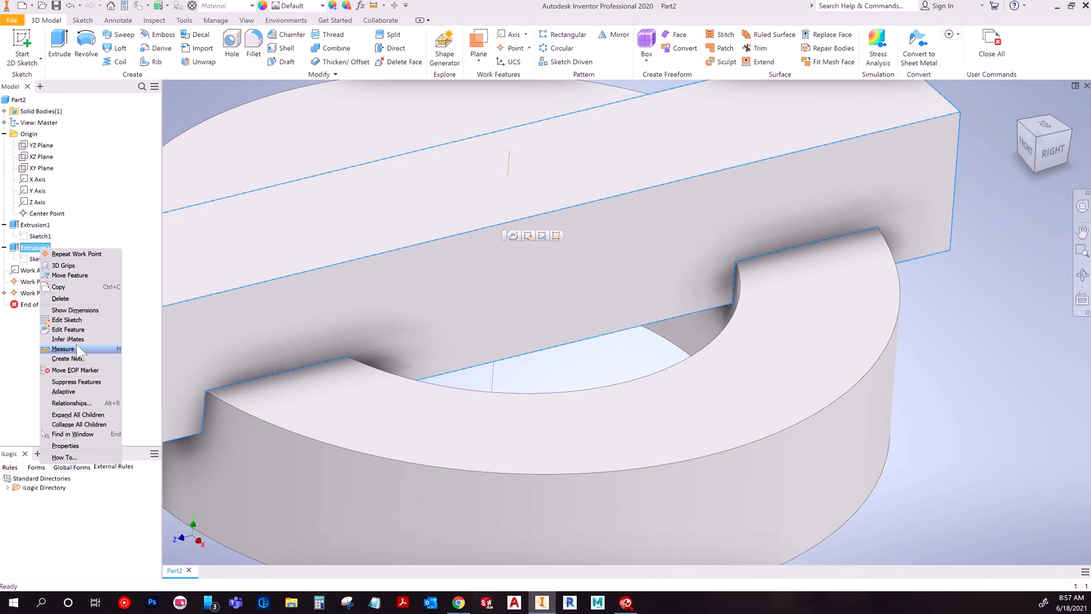
{"action": "left_click", "coordinate": [71, 380]}
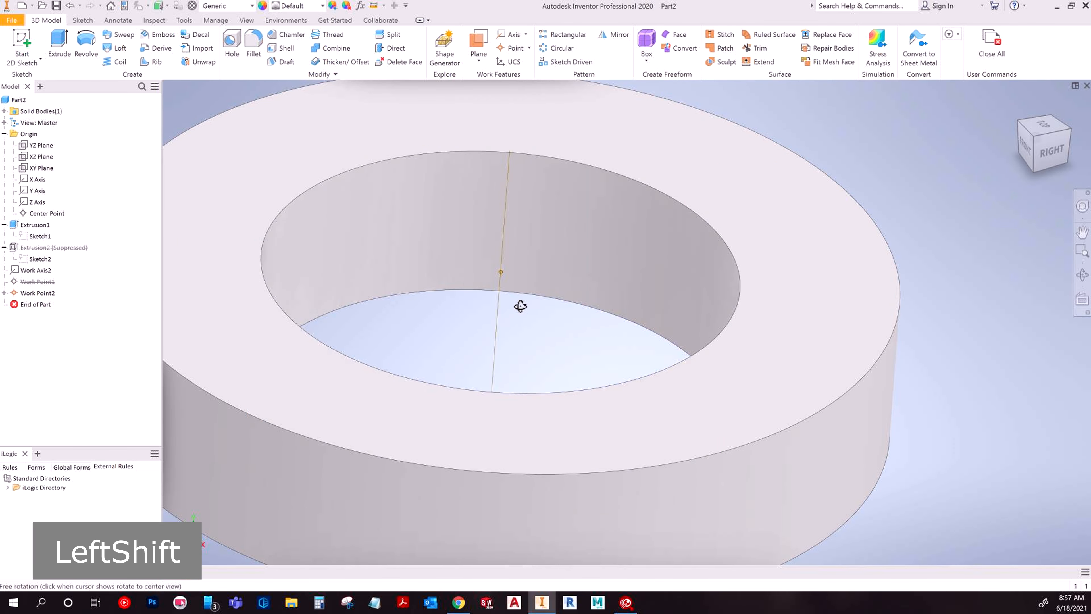
- Inspect the work point at the ring's centre from the right and isometric views and turn off its visibility
{"action": "middle_click_drag", "start_coordinate": [521, 304], "coordinate": [543, 293], "text": "shift"}
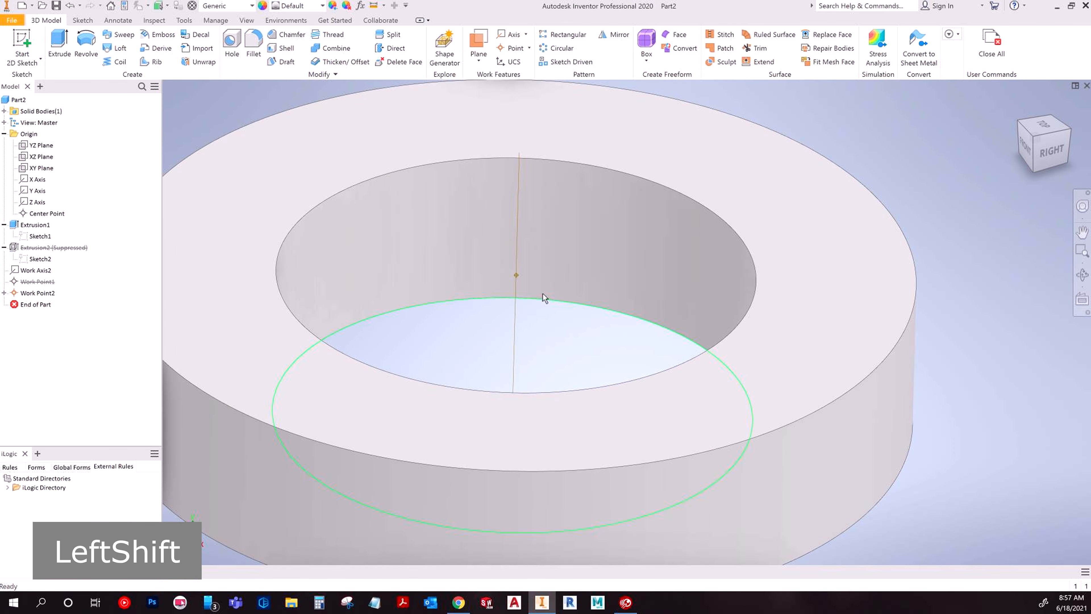
{"action": "left_click", "coordinate": [517, 275]}
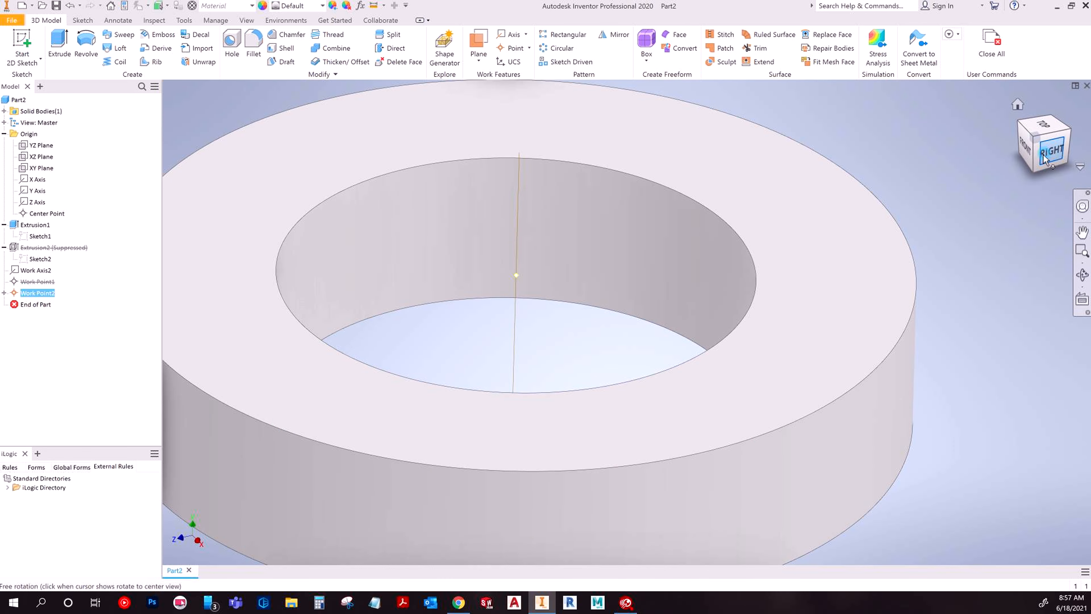
{"action": "left_click", "coordinate": [1045, 159]}
{"action": "middle_click_drag", "start_coordinate": [631, 339], "coordinate": [674, 379], "text": "shift"}
{"action": "left_click", "coordinate": [1037, 149]}
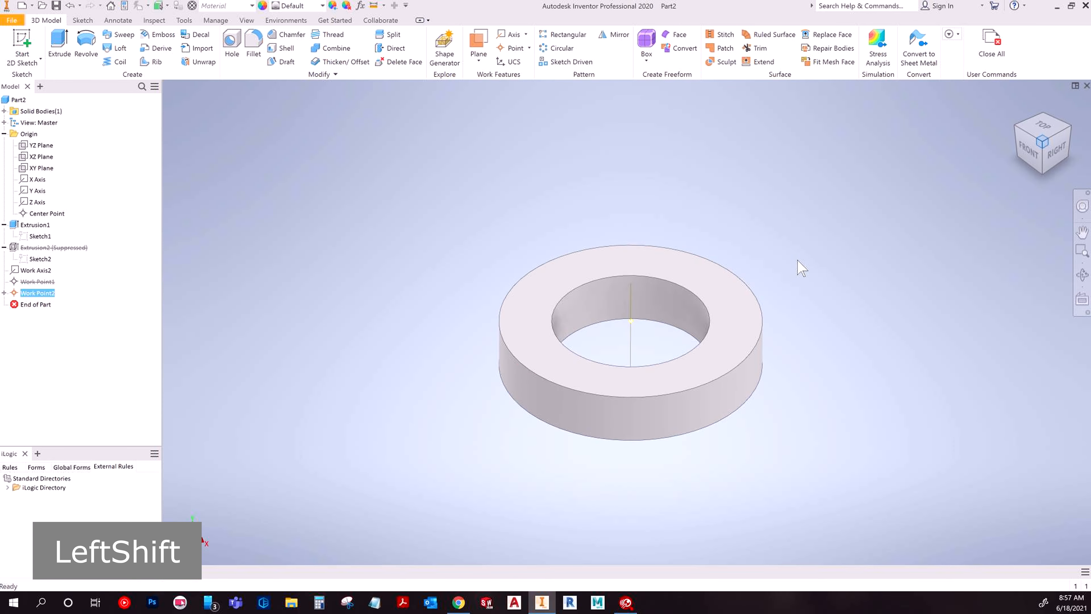
{"action": "right_click", "coordinate": [38, 294]}
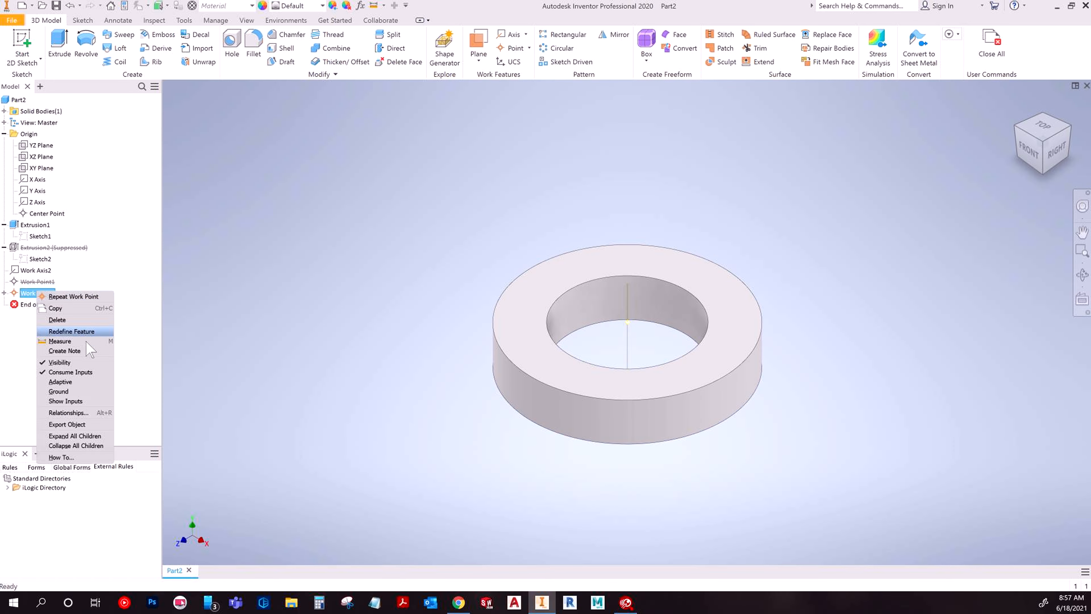
{"action": "left_click", "coordinate": [67, 365]}
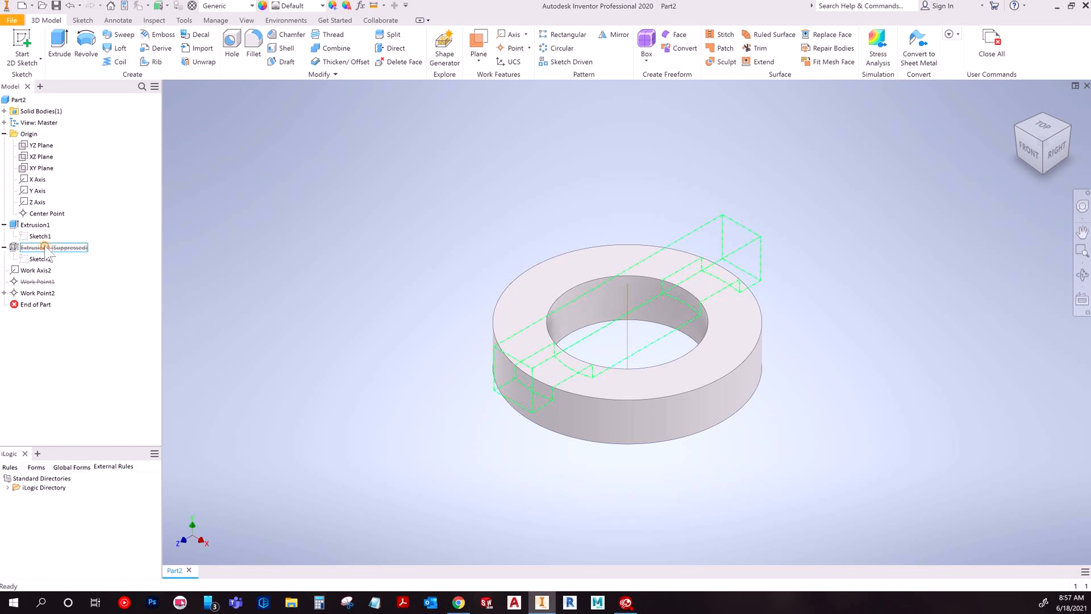
- Unsuppress the bar extrusion and delete the work point on its corner
{"action": "right_click", "coordinate": [32, 247]}
{"action": "left_click", "coordinate": [69, 335]}
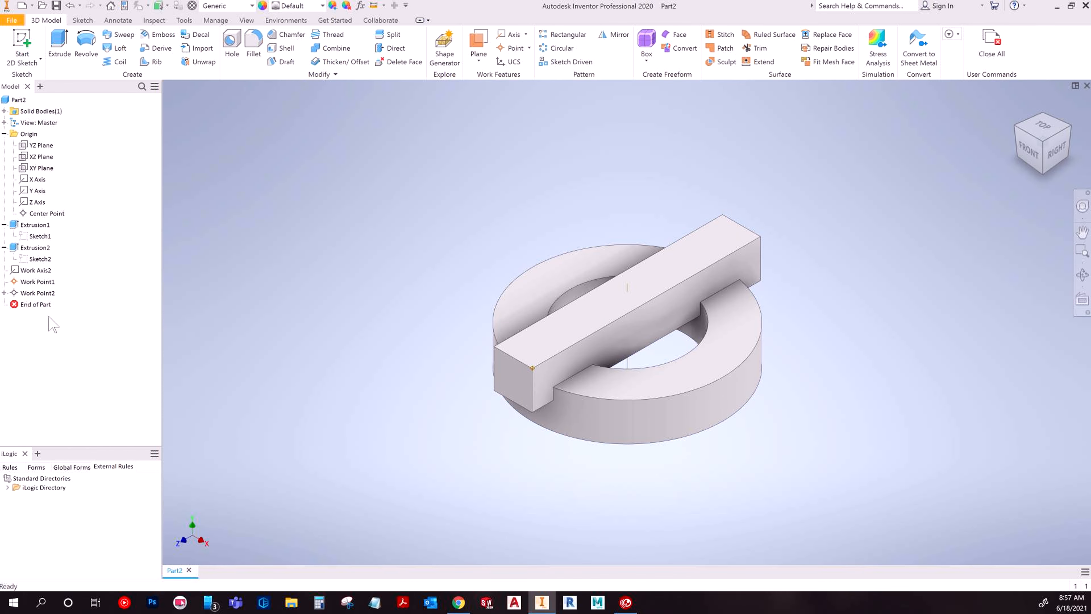
{"action": "left_click", "coordinate": [34, 282]}
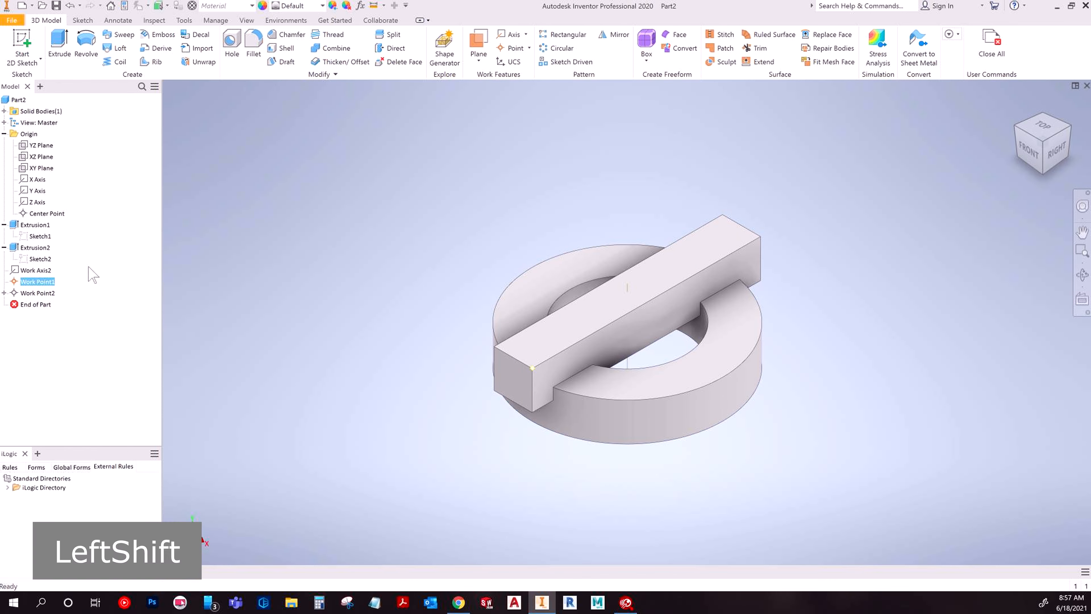
{"action": "key", "text": "shift+Delete"}
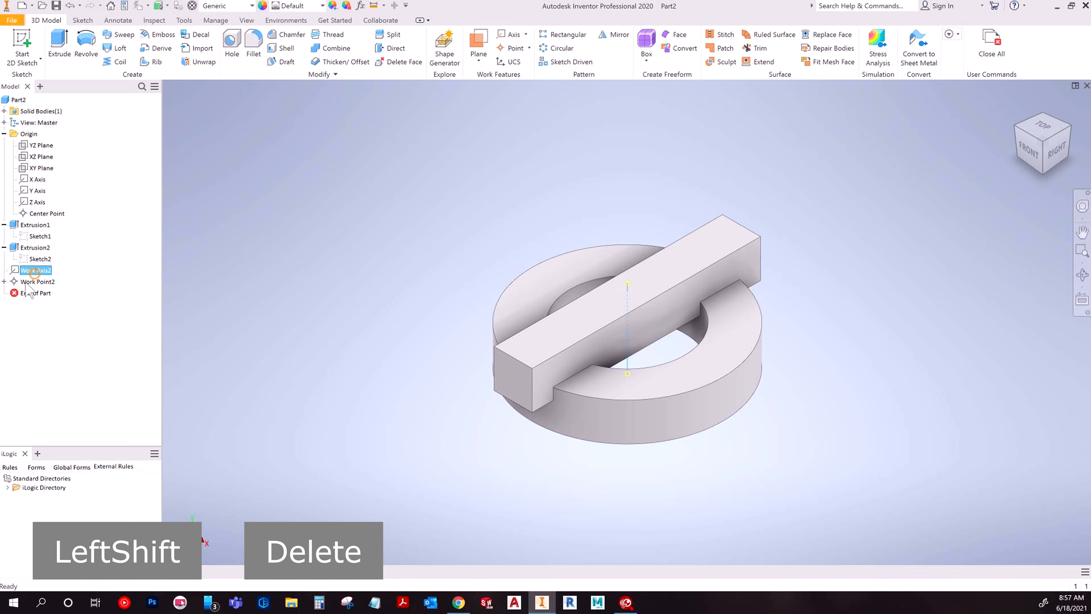
- Turn off the visibility of the work axis through the ring's centre and reveal it nested under its work point
{"action": "right_click", "coordinate": [35, 270]}
{"action": "left_click", "coordinate": [29, 269]}
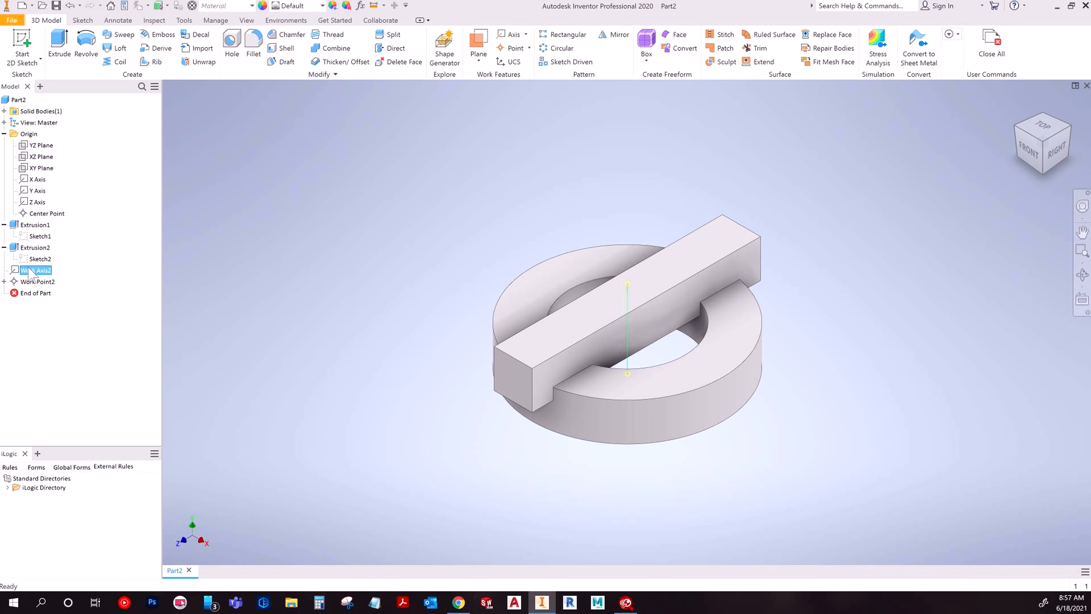
{"action": "right_click", "coordinate": [29, 270]}
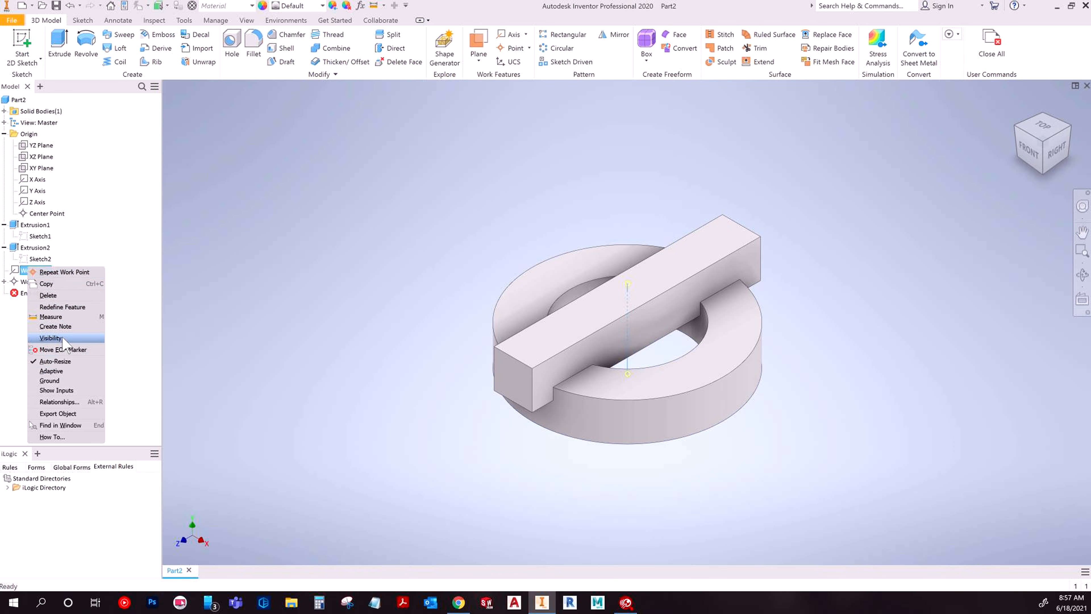
{"action": "left_click", "coordinate": [380, 316]}
{"action": "scroll", "coordinate": [641, 354], "scroll_direction": "down", "scroll_amount": 3}
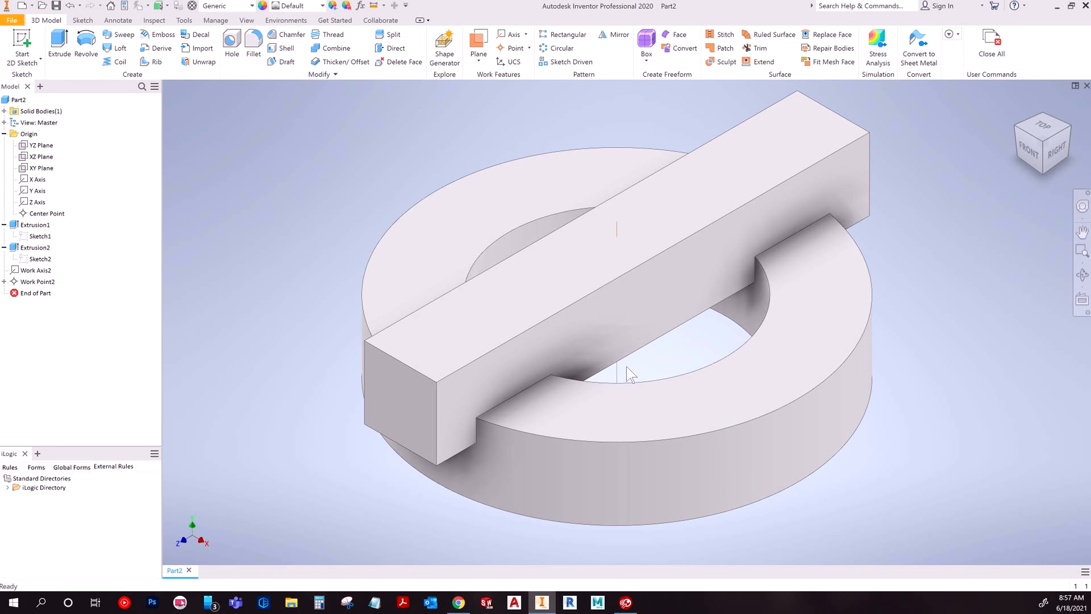
{"action": "left_click", "coordinate": [617, 380]}
{"action": "right_click", "coordinate": [333, 175]}
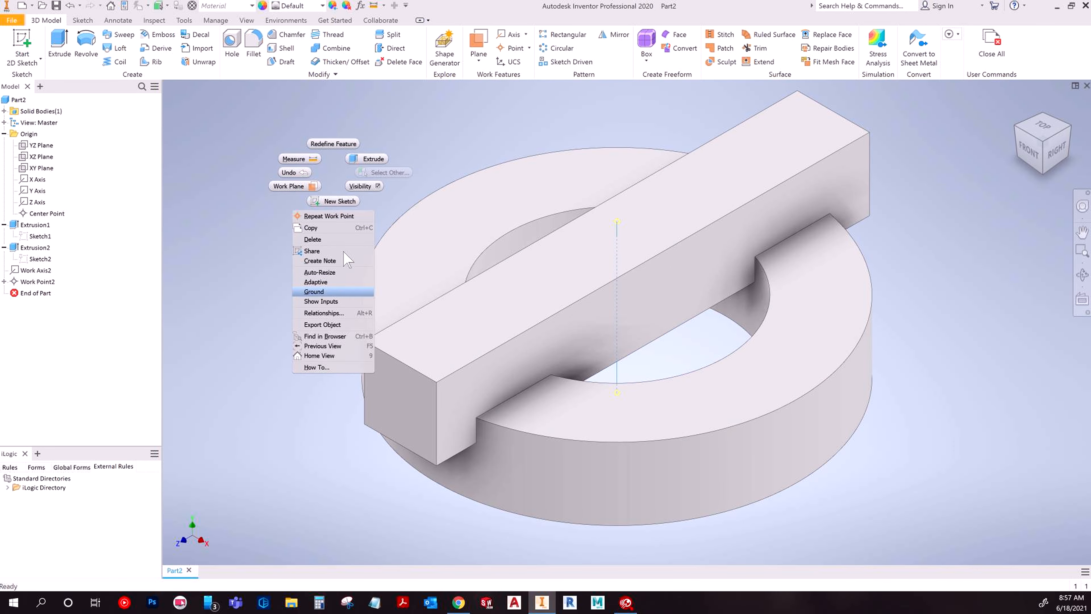
{"action": "key", "text": "Escape"}
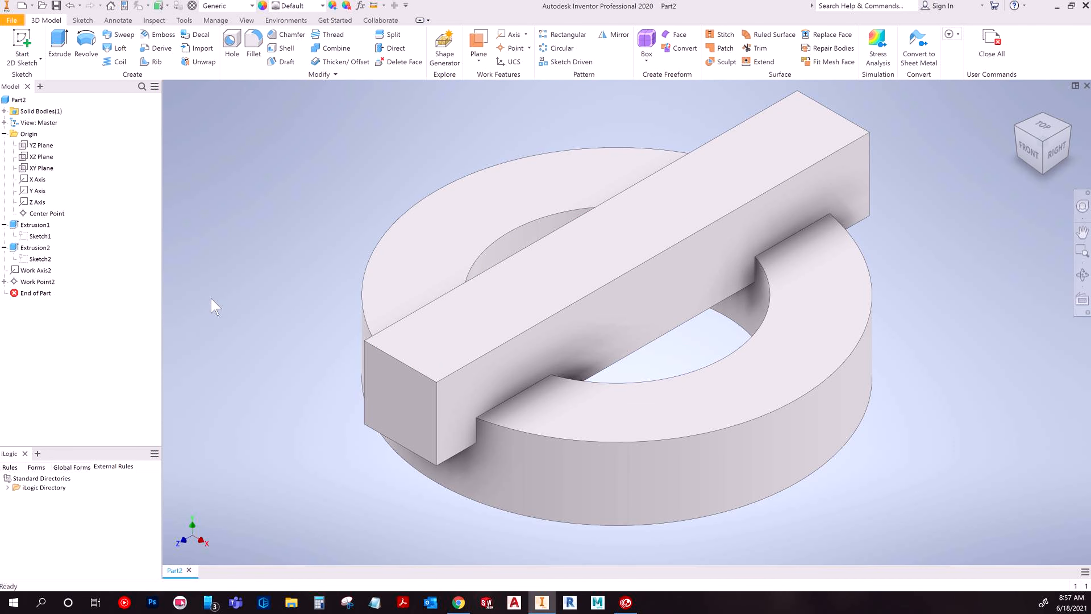
{"action": "left_click", "coordinate": [4, 281]}
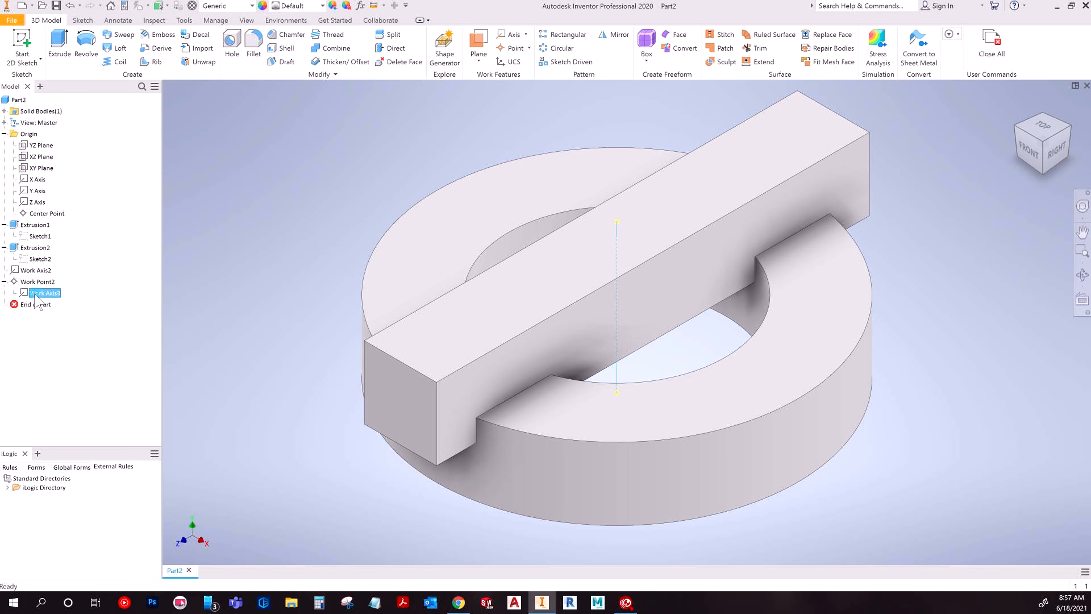
- Delete Work Axis2 and examine the remaining work axis nested under Work Point2
{"action": "left_click", "coordinate": [53, 293]}
{"action": "left_click", "coordinate": [38, 270]}
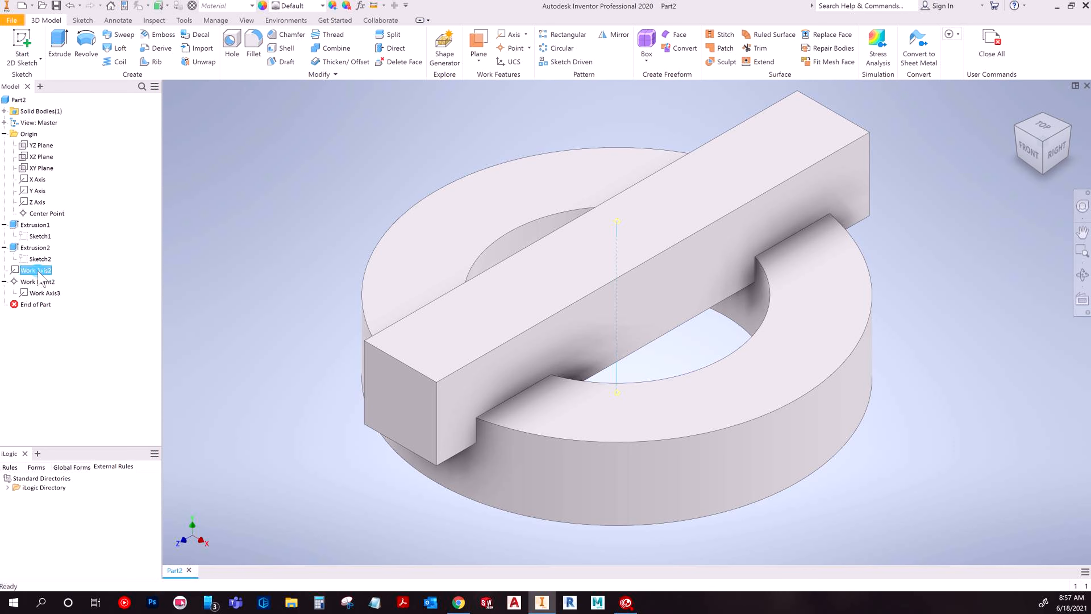
{"action": "key", "text": "Delete"}
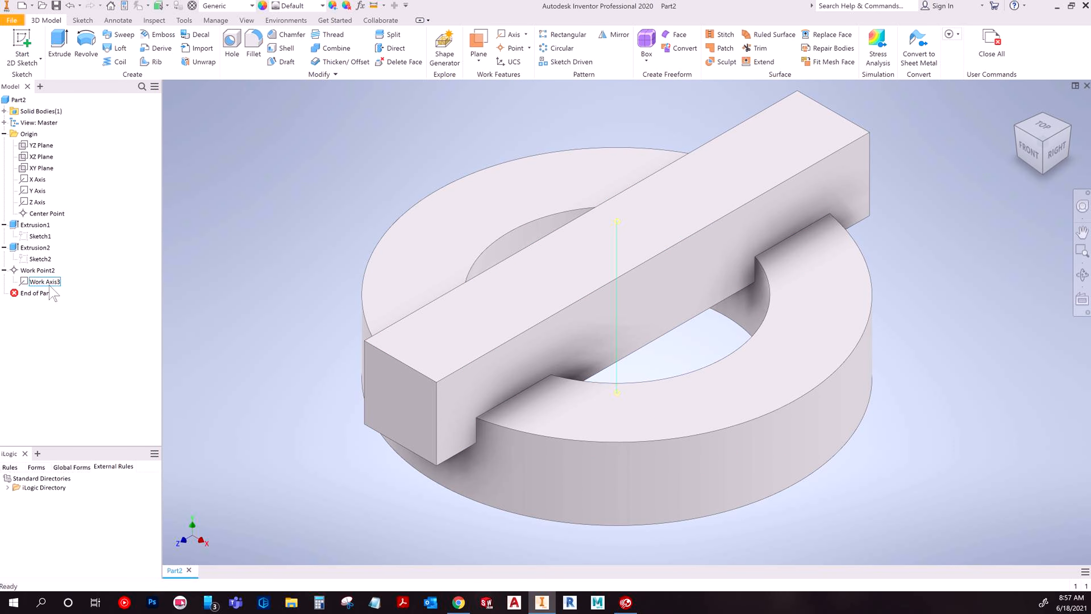
{"action": "left_click", "coordinate": [4, 270]}
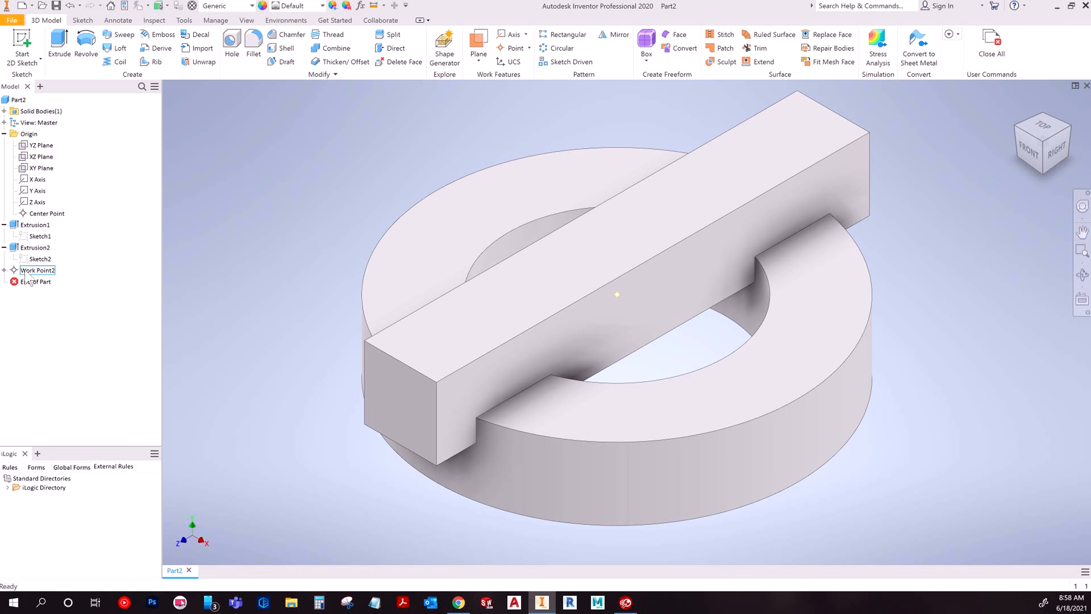
{"action": "left_click", "coordinate": [4, 270]}
{"action": "left_click", "coordinate": [43, 282]}
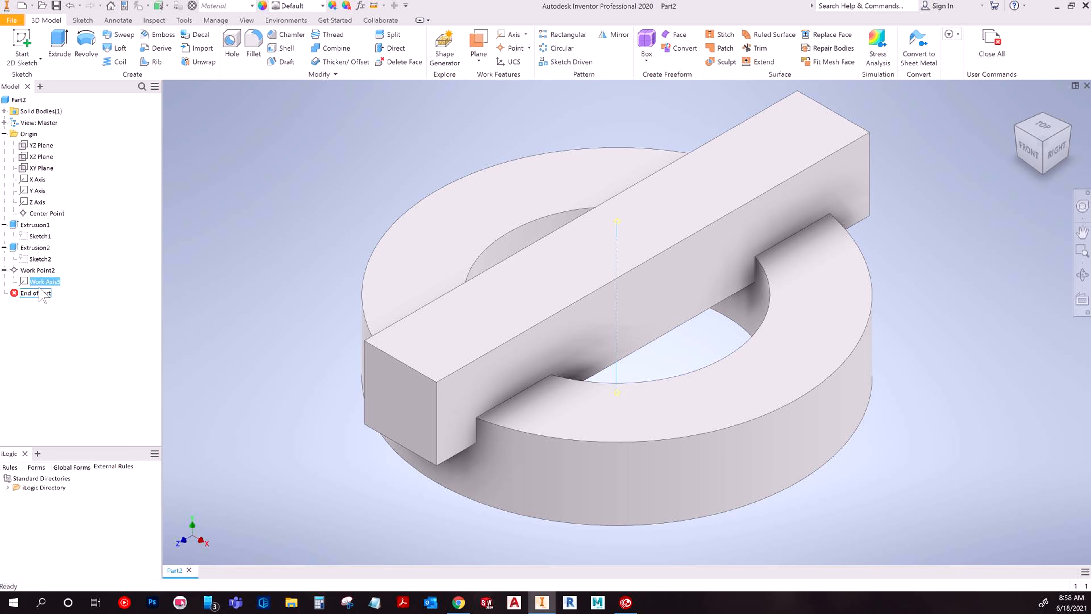
{"action": "left_click", "coordinate": [409, 145]}
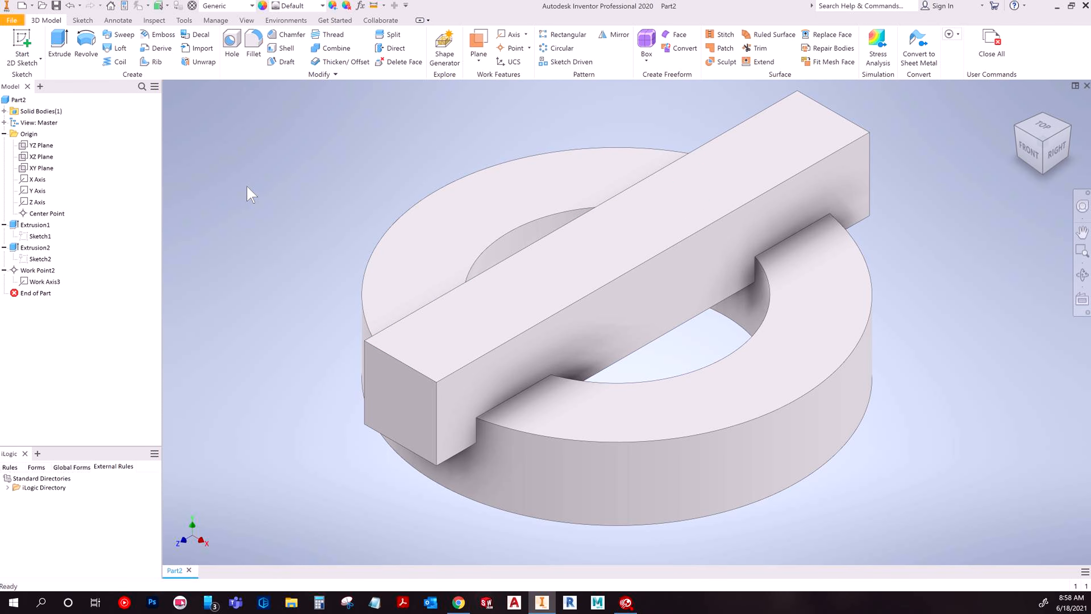
- Delete Work Point2, keeping Work Axis3, and turn on the visibility of that axis
{"action": "left_click", "coordinate": [37, 271]}
{"action": "left_click", "coordinate": [42, 281], "text": "shift"}
{"action": "key", "text": "Delete"}
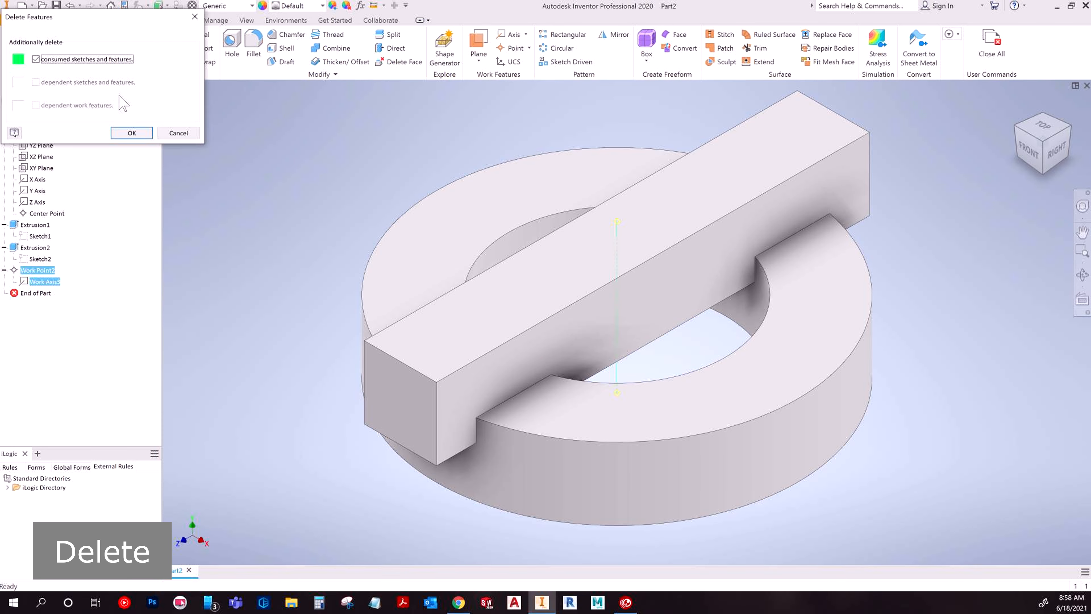
{"action": "left_click", "coordinate": [132, 133]}
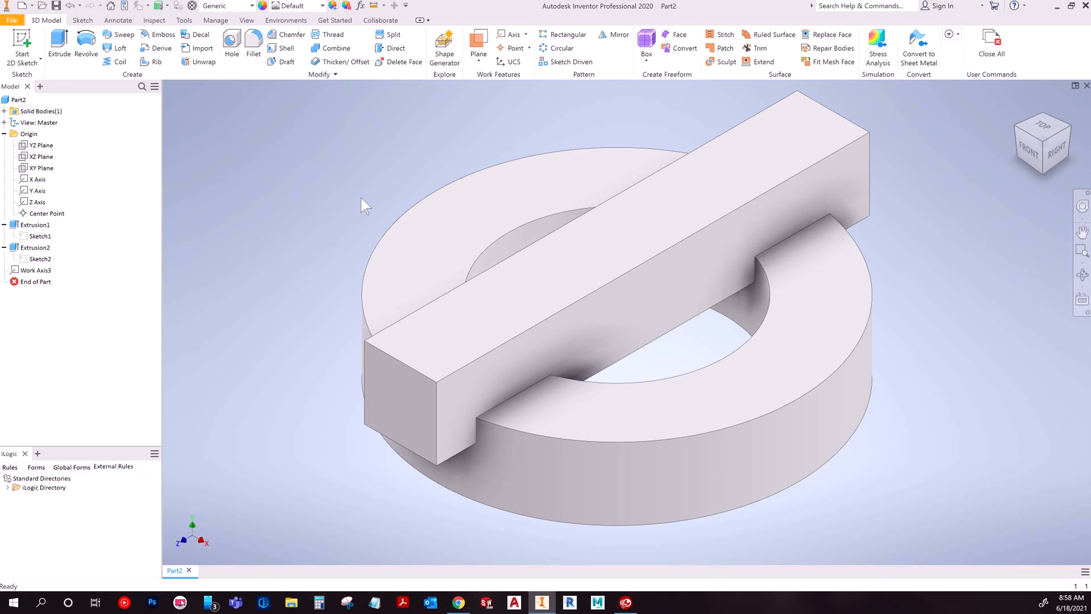
{"action": "right_click", "coordinate": [37, 272]}
{"action": "left_click", "coordinate": [340, 162]}
- Create a work plane offset 2 in from the origin YZ plane
{"action": "left_click", "coordinate": [478, 60]}
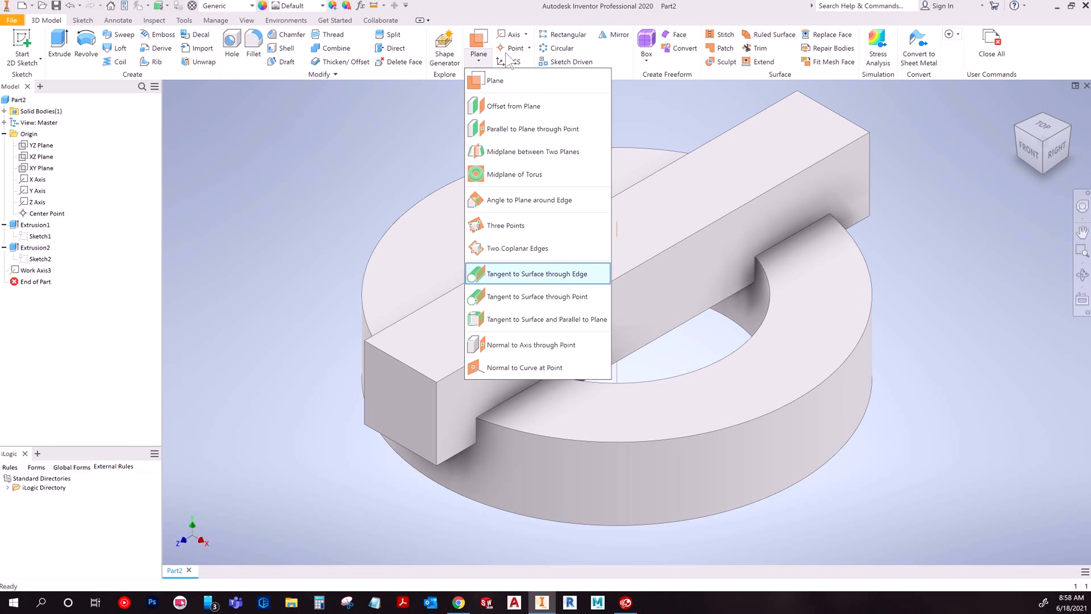
{"action": "left_click", "coordinate": [479, 43]}
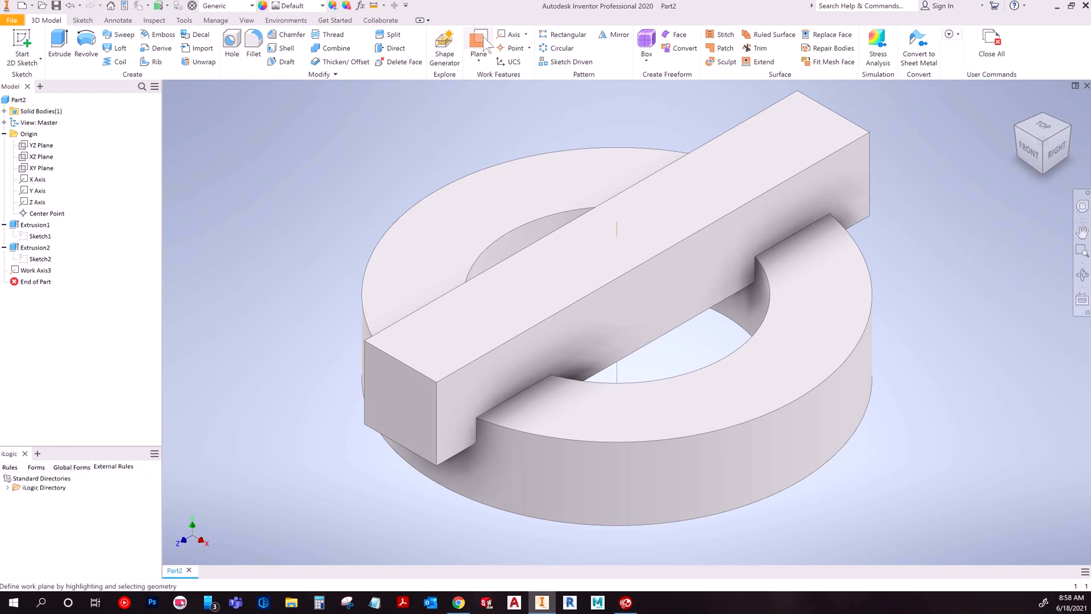
{"action": "left_click", "coordinate": [479, 60]}
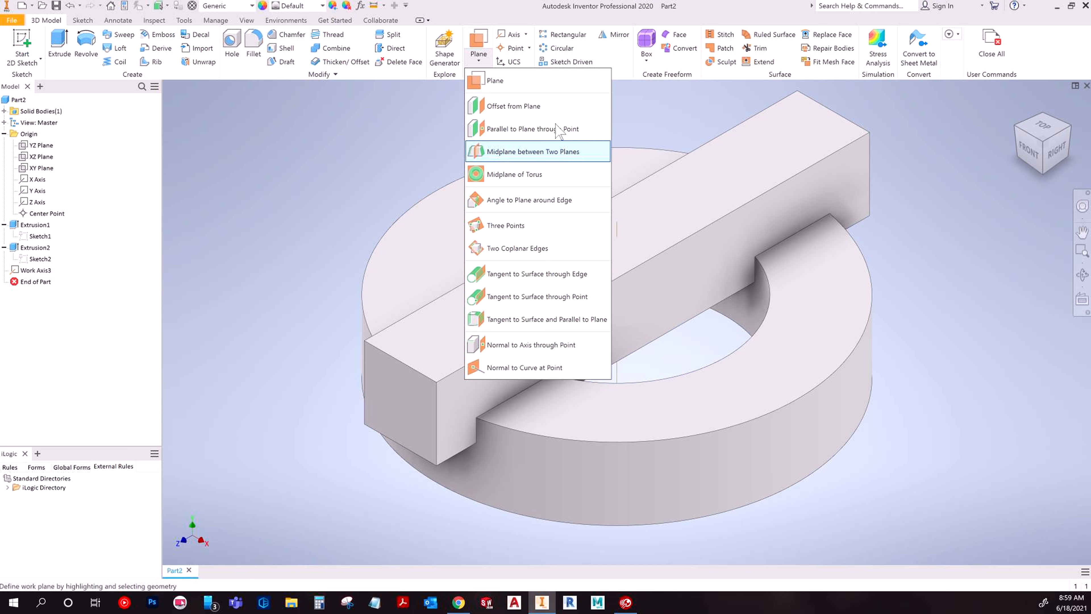
{"action": "left_click", "coordinate": [506, 107]}
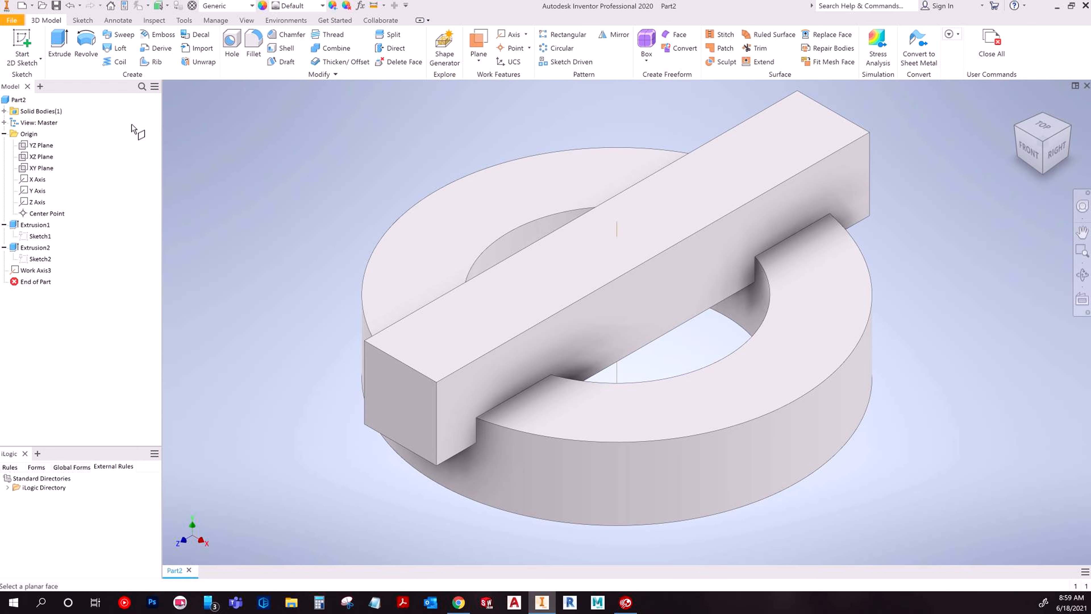
{"action": "left_click", "coordinate": [34, 146]}
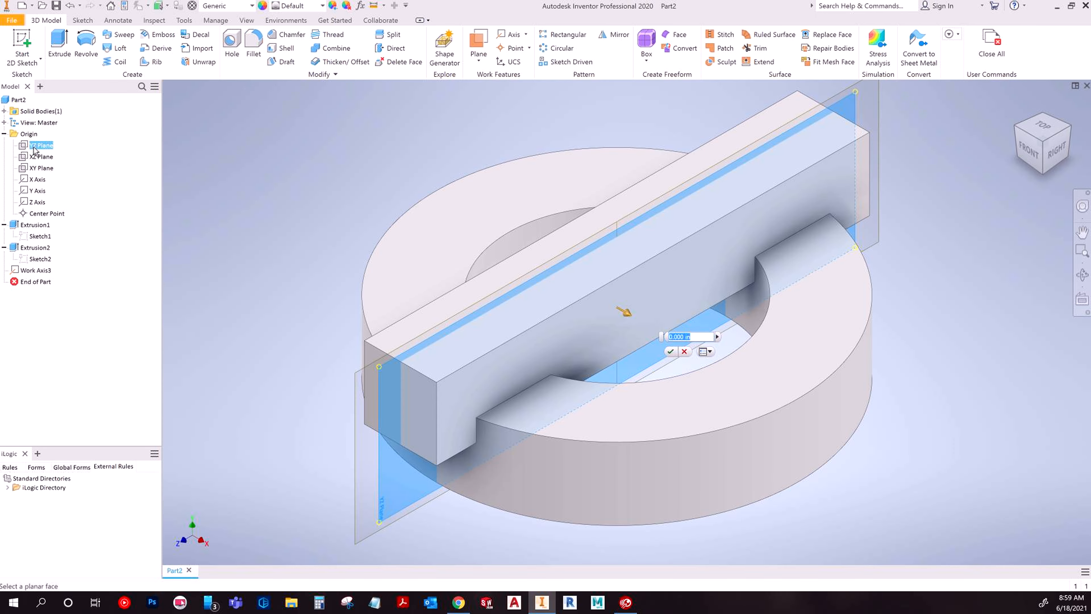
{"action": "type", "text": "6"}
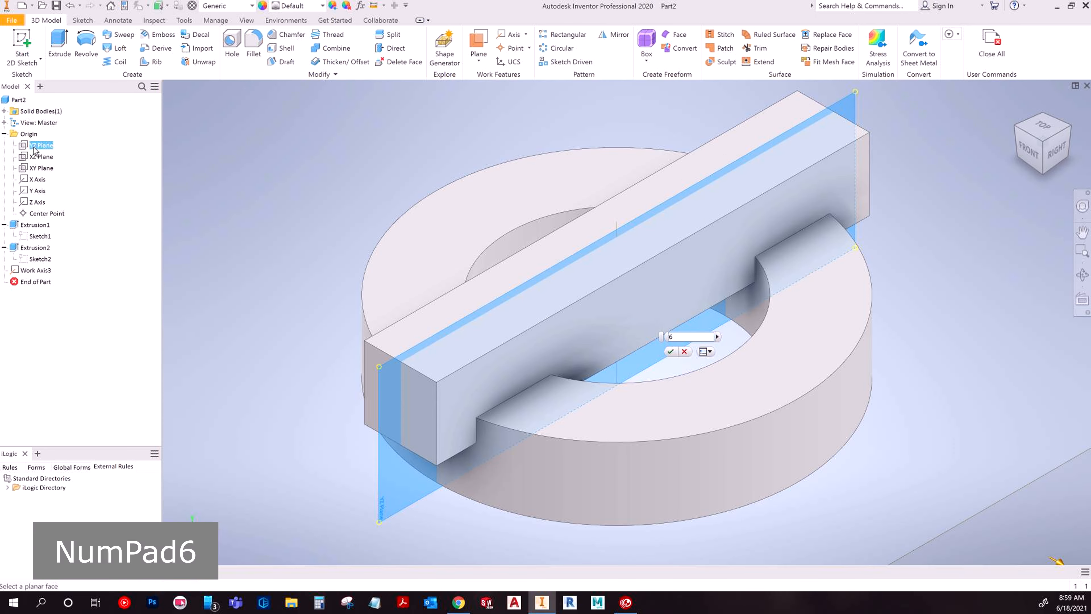
{"action": "key", "text": "BackSpace"}
{"action": "type", "text": "2"}
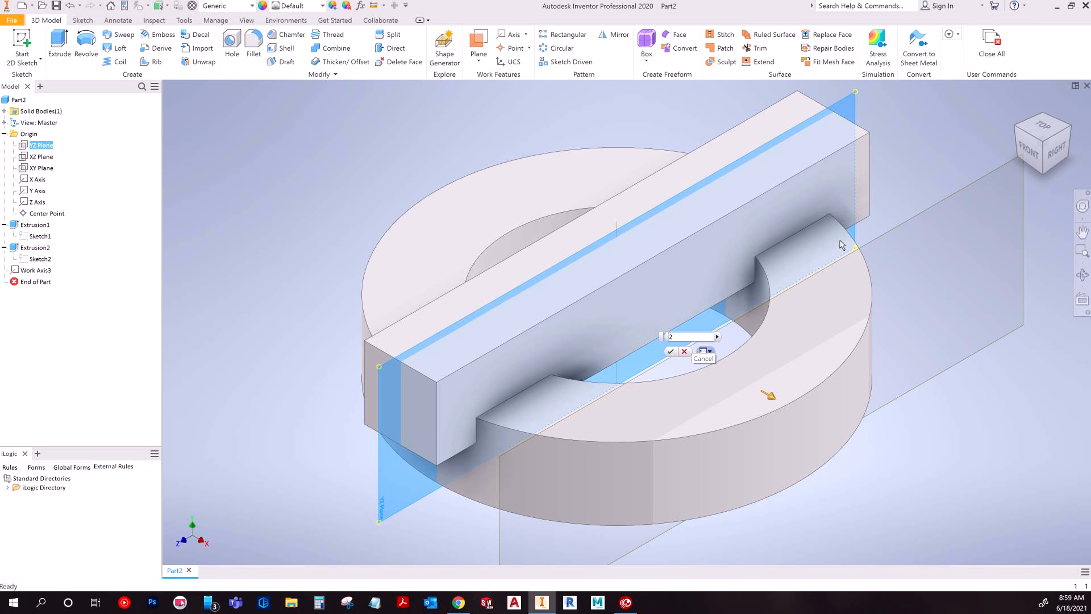
{"action": "key", "text": "Return"}
{"action": "scroll", "coordinate": [804, 334], "scroll_direction": "down", "scroll_amount": 3}
{"action": "mouse_move", "coordinate": [651, 349]}
{"action": "middle_mouse_down", "text": "shift"}
{"action": "mouse_move", "coordinate": [626, 319]}
{"action": "mouse_move", "coordinate": [592, 310]}
{"action": "mouse_move", "coordinate": [682, 360]}
{"action": "mouse_move", "coordinate": [641, 356]}
{"action": "mouse_move", "coordinate": [641, 346]}
{"action": "middle_mouse_up", "text": "shift"}
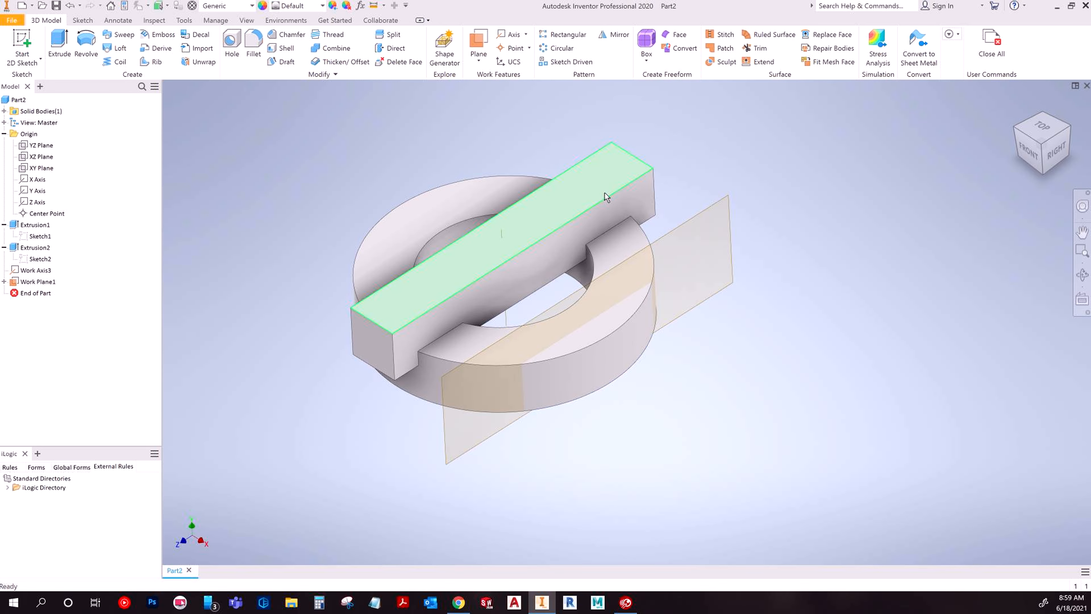
- Examine the bar's Sketch2 with the graphics sliced and compare its placement with the origin YZ plane
{"action": "double_click", "coordinate": [42, 260]}
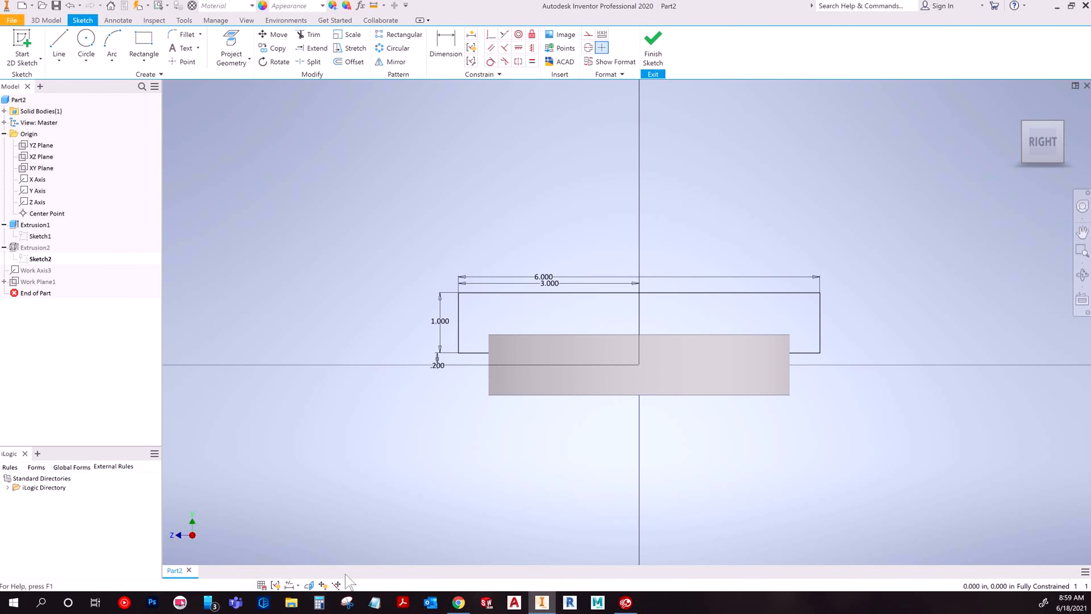
{"action": "left_click", "coordinate": [309, 585]}
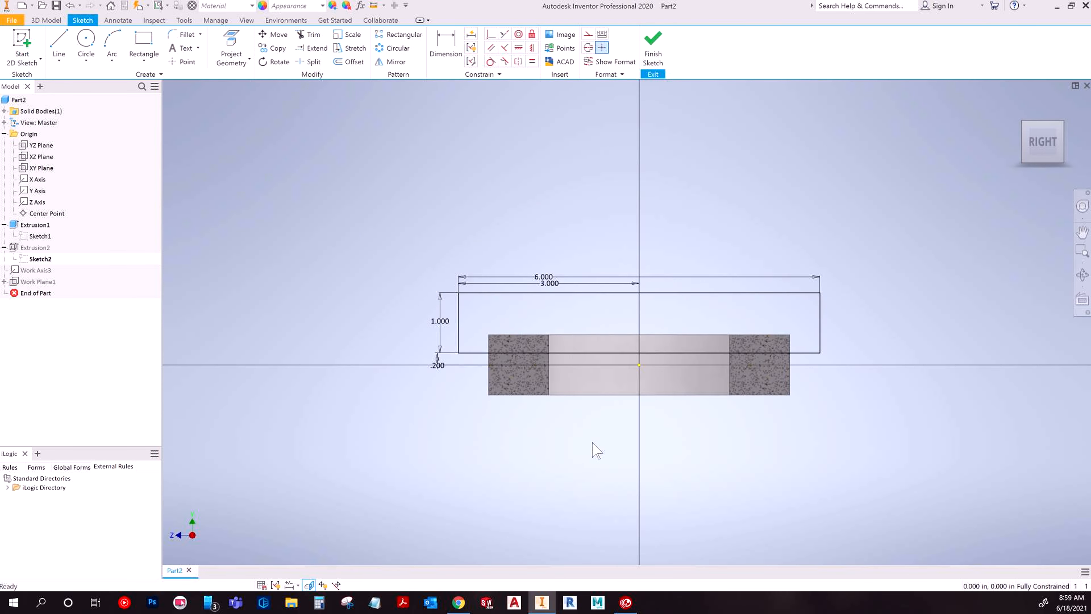
{"action": "middle_click_drag", "start_coordinate": [592, 445], "coordinate": [506, 458]}
{"action": "scroll", "coordinate": [512, 436], "scroll_direction": "up", "scroll_amount": 4}
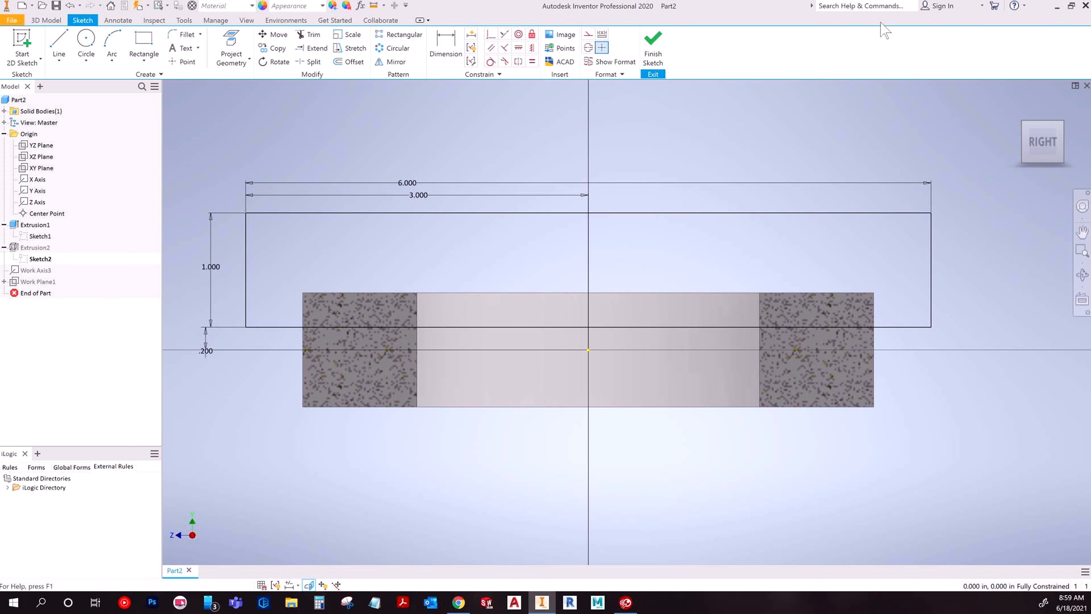
{"action": "left_click", "coordinate": [652, 47]}
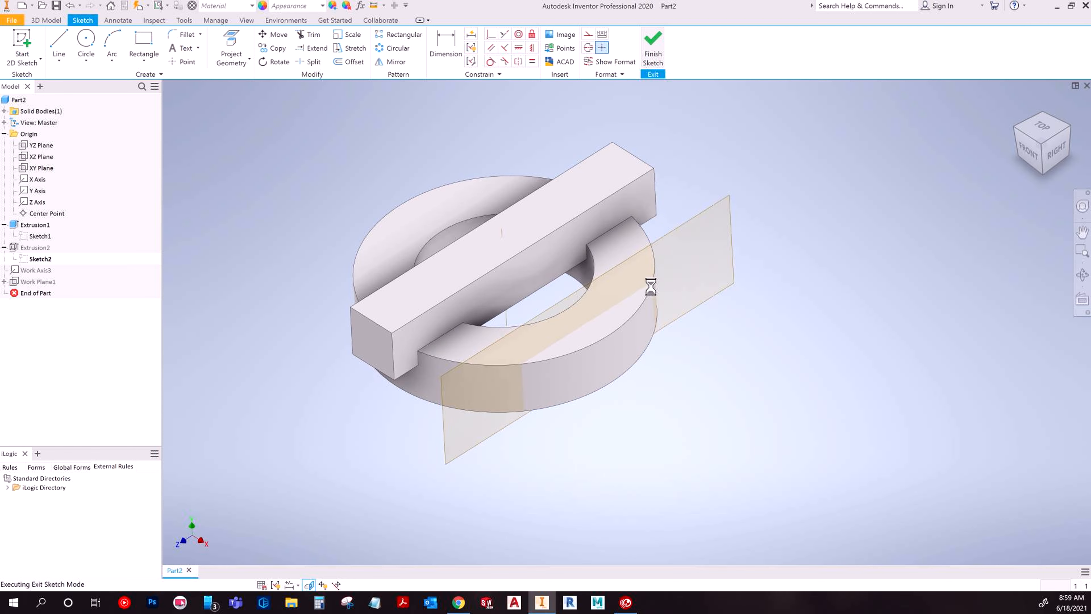
{"action": "left_click", "coordinate": [41, 260]}
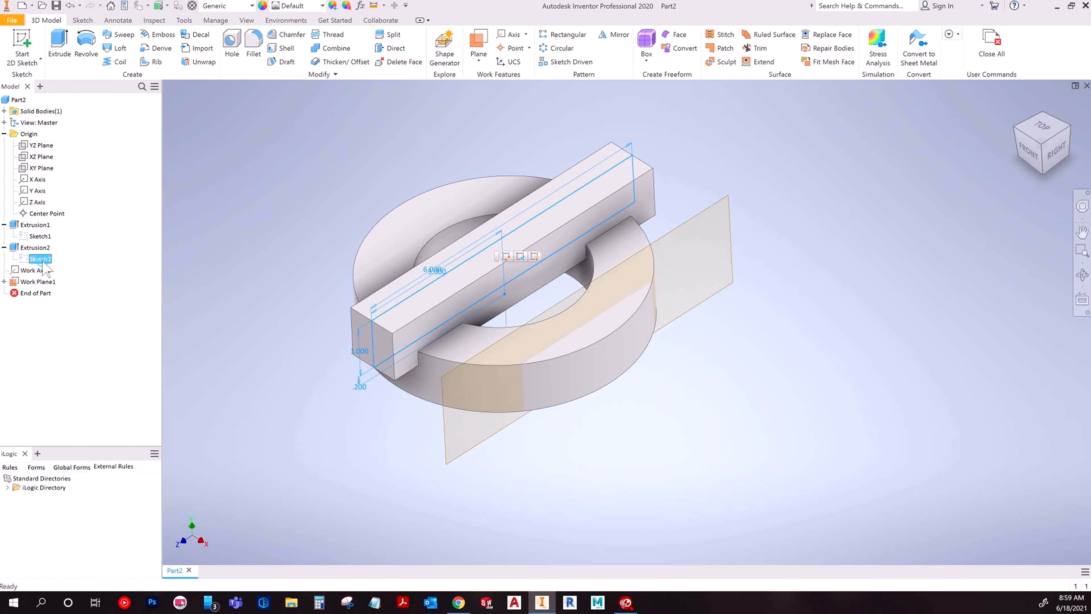
{"action": "left_click", "coordinate": [41, 157]}
{"action": "left_click", "coordinate": [41, 146]}
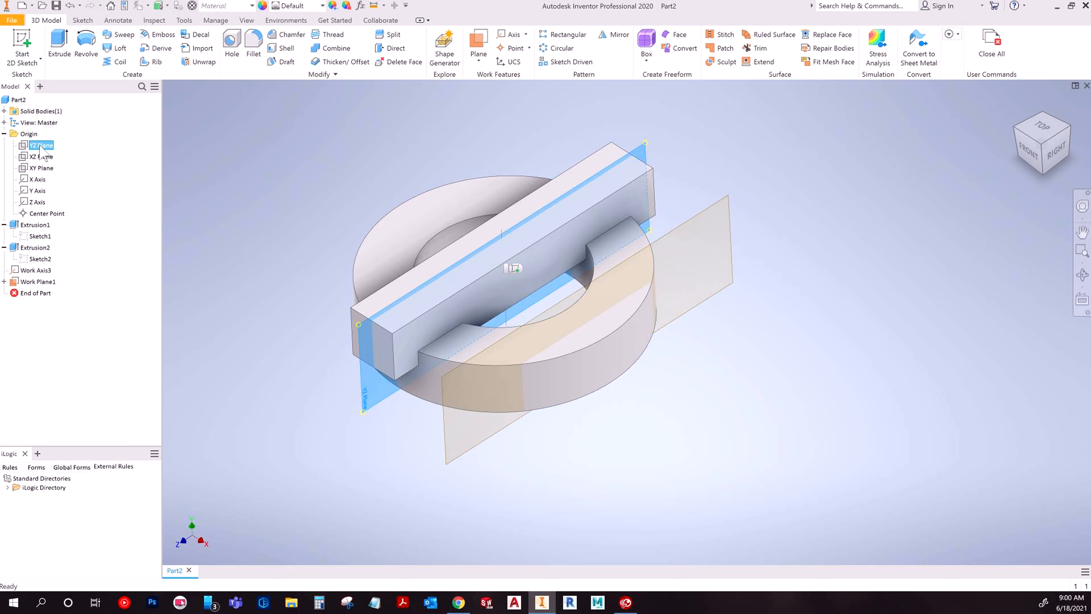
{"action": "left_click", "coordinate": [40, 259]}
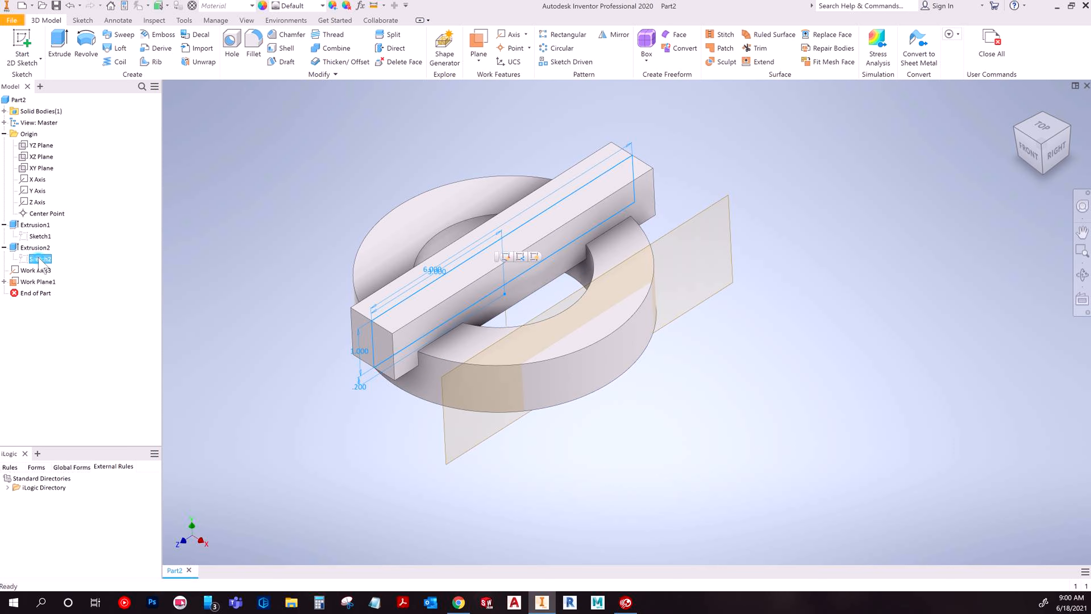
{"action": "right_click", "coordinate": [39, 258]}
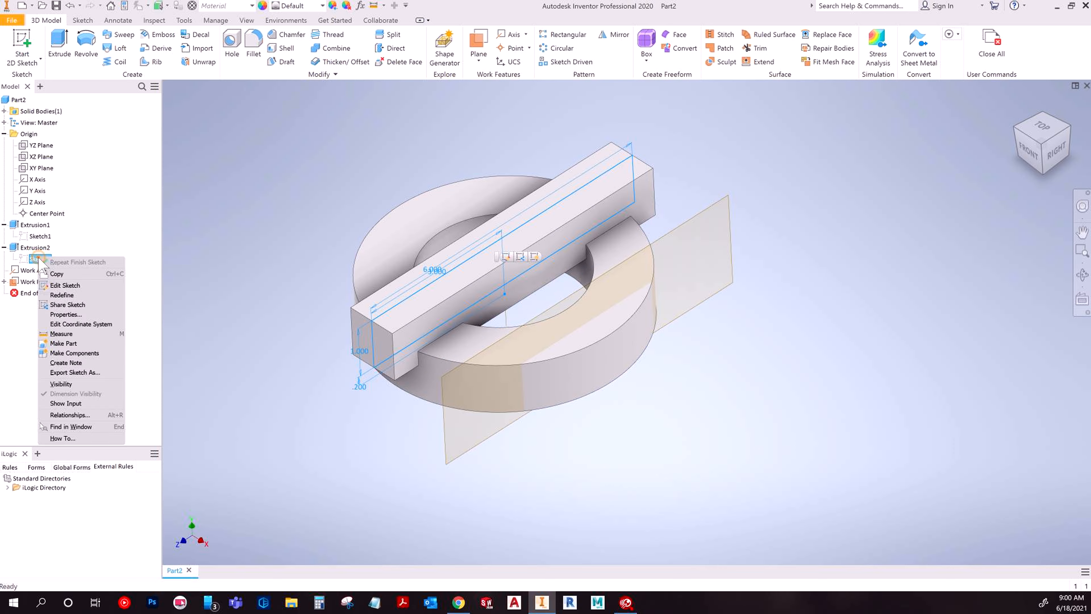
{"action": "left_click", "coordinate": [62, 295]}
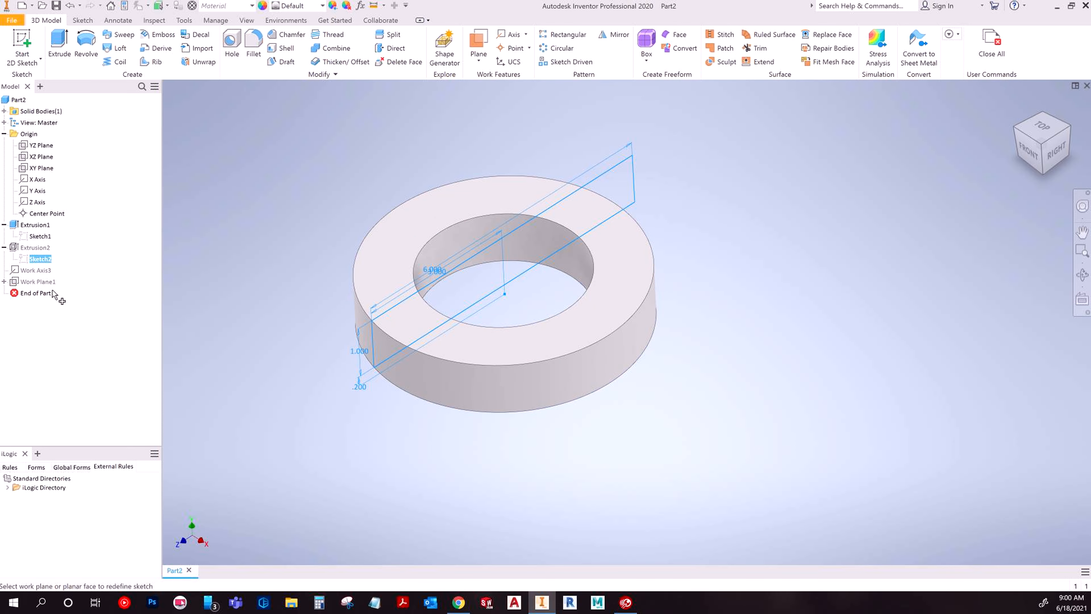
{"action": "key", "text": "Escape"}
{"action": "key", "text": "Escape"}
- Move Work Plane1 above Extrusion2 in the feature order and check it by rolling the End of Part marker up and back down
{"action": "left_click_drag", "start_coordinate": [35, 282], "coordinate": [44, 253]}
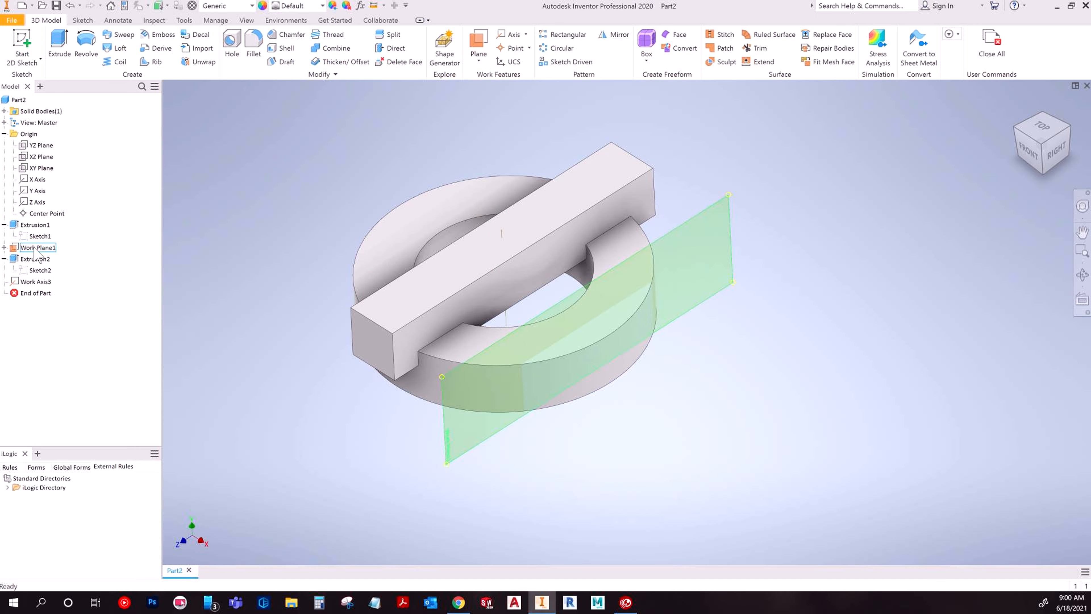
{"action": "left_click_drag", "start_coordinate": [32, 294], "coordinate": [27, 254]}
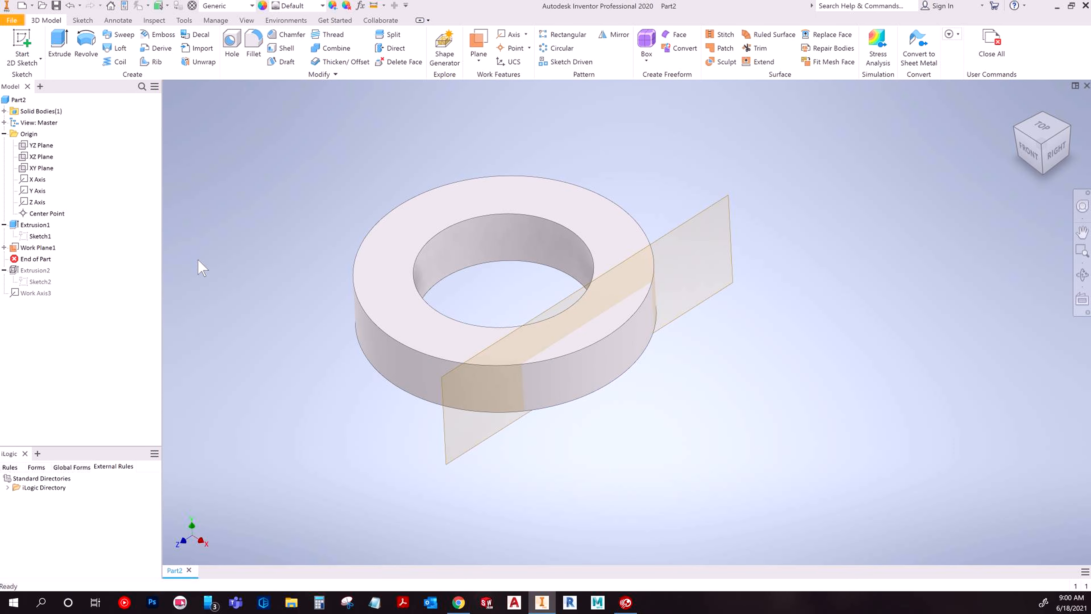
{"action": "left_click_drag", "start_coordinate": [45, 275], "coordinate": [34, 300]}
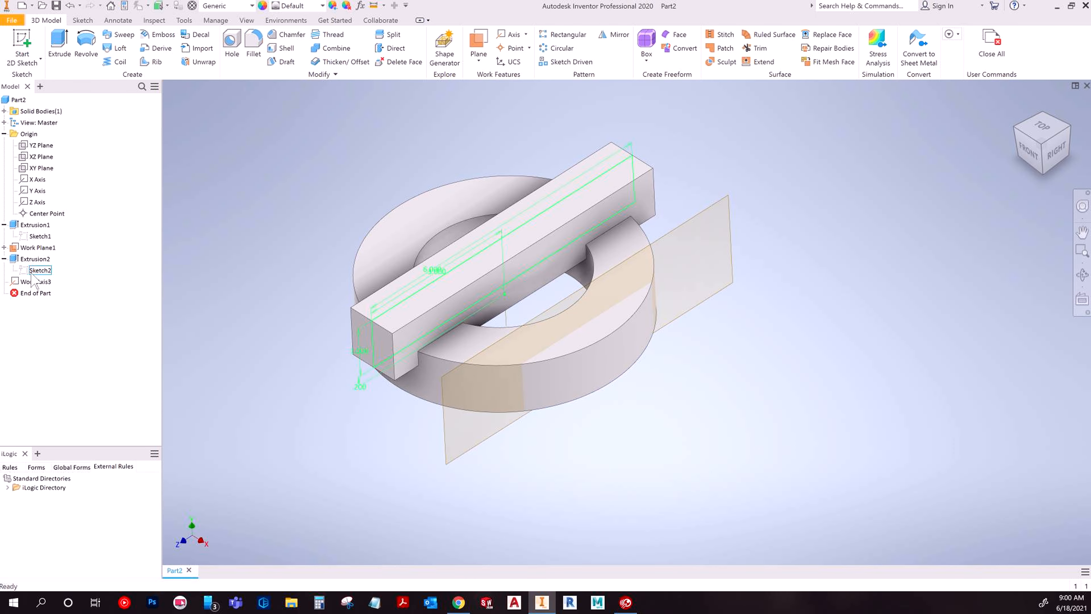
- Redefine the bar's Sketch2 onto the offset work plane, Work Plane1
{"action": "left_click", "coordinate": [40, 271]}
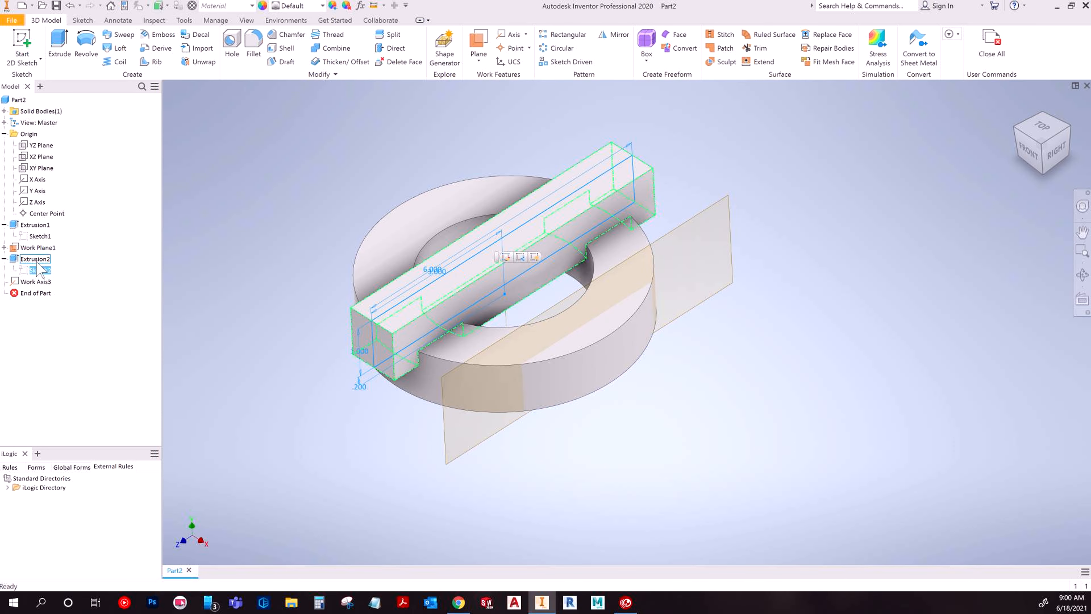
{"action": "right_click", "coordinate": [40, 270]}
{"action": "left_click", "coordinate": [77, 308]}
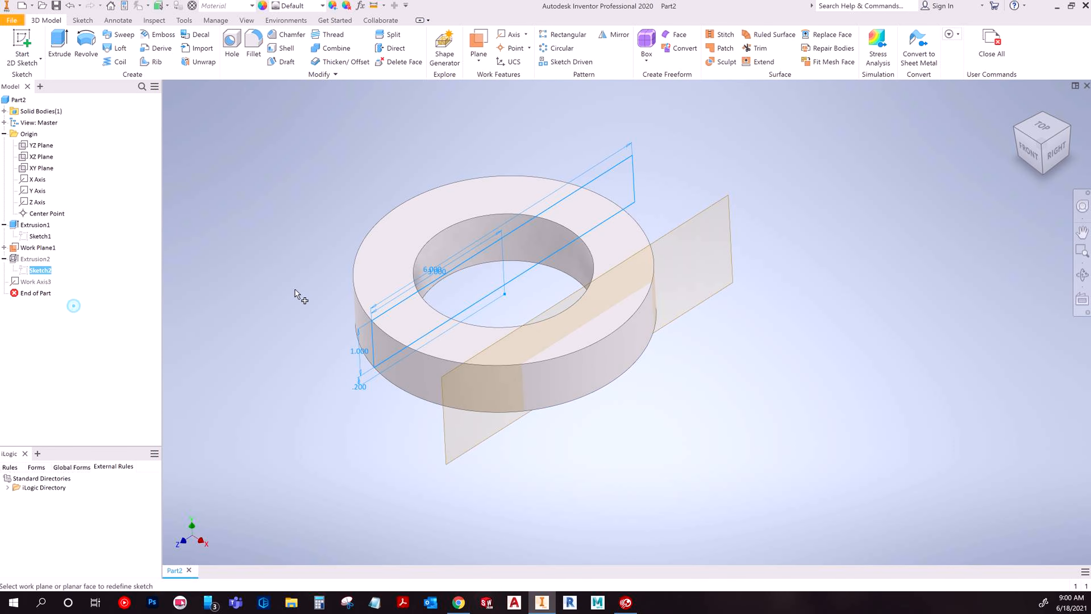
{"action": "left_click", "coordinate": [696, 220]}
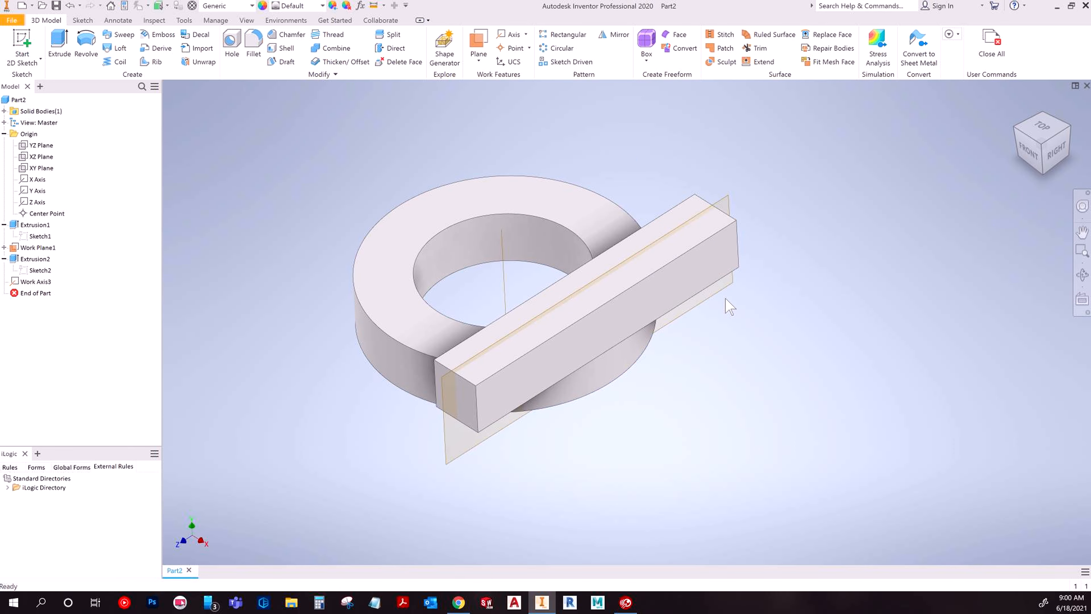
- Set the offset of Work Plane1 from the YZ plane to 1 in
{"action": "double_click", "coordinate": [40, 248]}
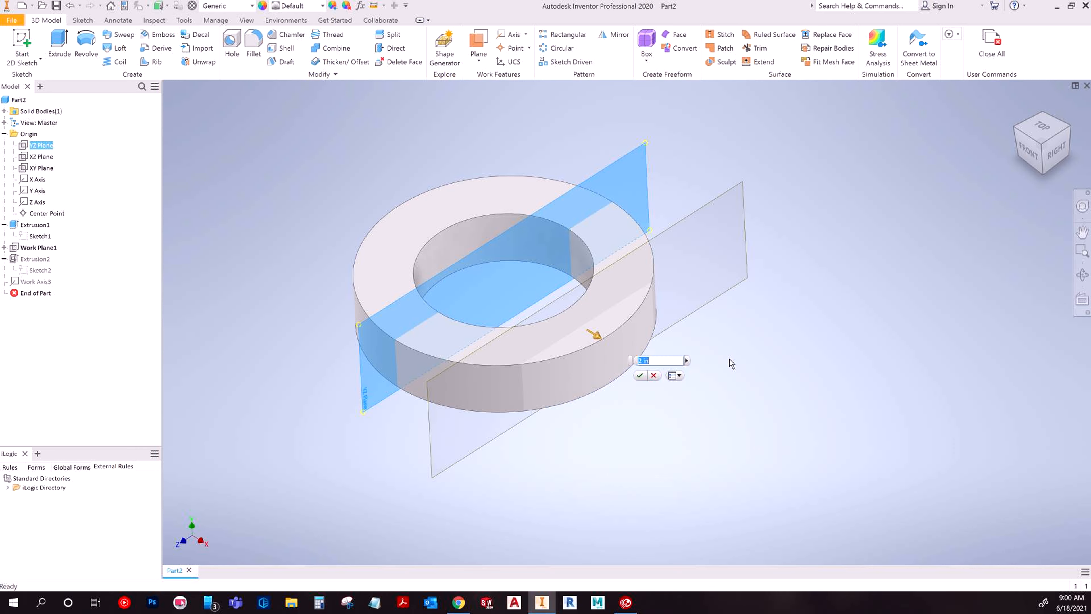
{"action": "type", "text": "1"}
{"action": "key", "text": "Return"}
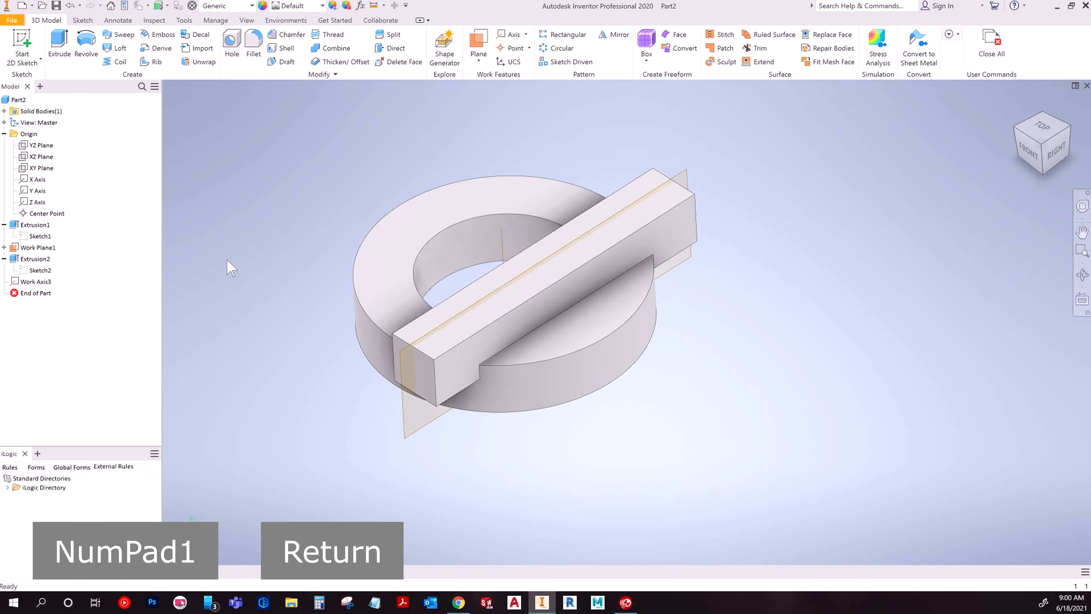
- Set the offset of Work Plane1 to 0 and select the plane
{"action": "double_click", "coordinate": [39, 248]}
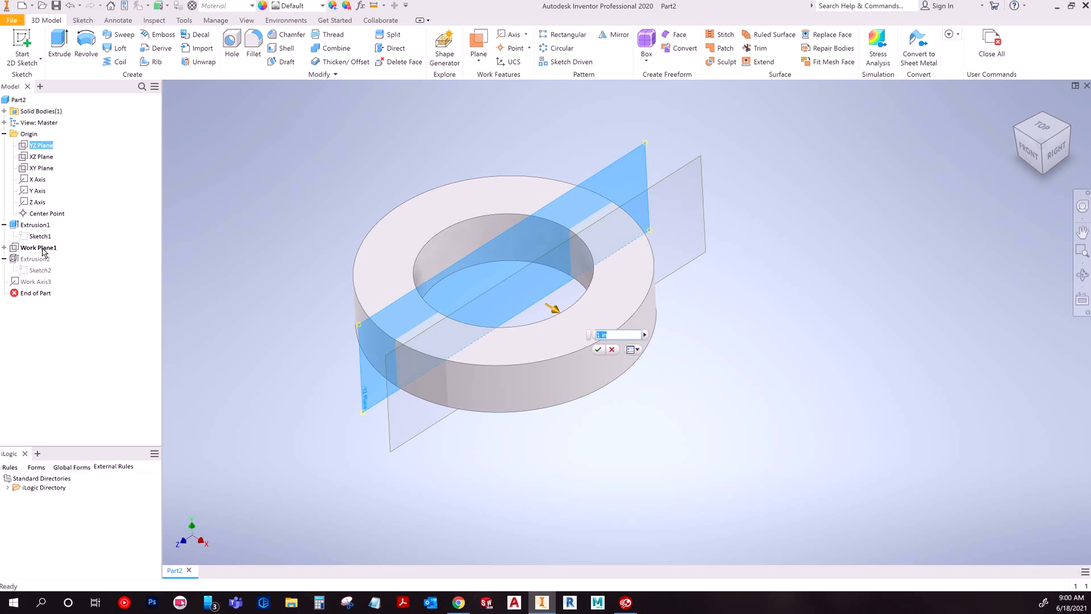
{"action": "type", "text": "0"}
{"action": "key", "text": "Return"}
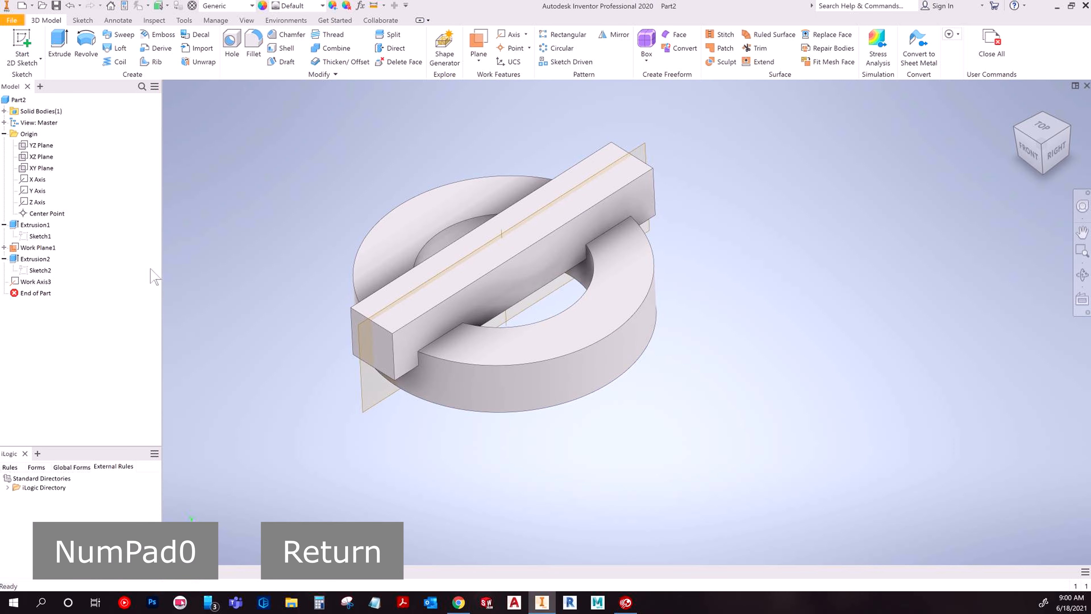
{"action": "left_click", "coordinate": [29, 249]}
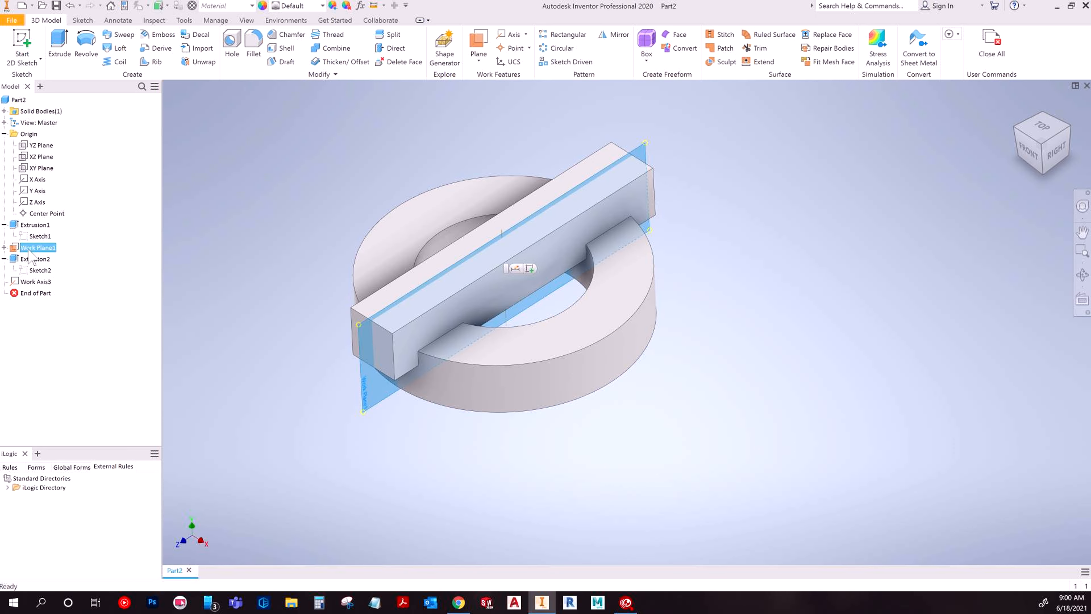
- Inspect the YZ Plane reference under Work Plane1, and hide Work Plane1
{"action": "left_click", "coordinate": [41, 145]}
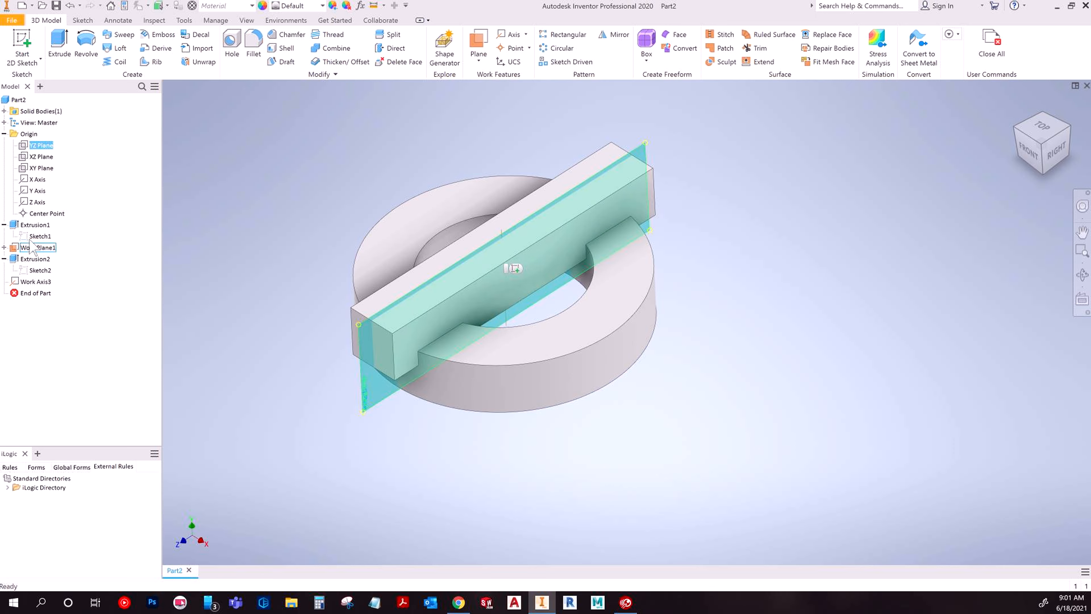
{"action": "left_click", "coordinate": [4, 247]}
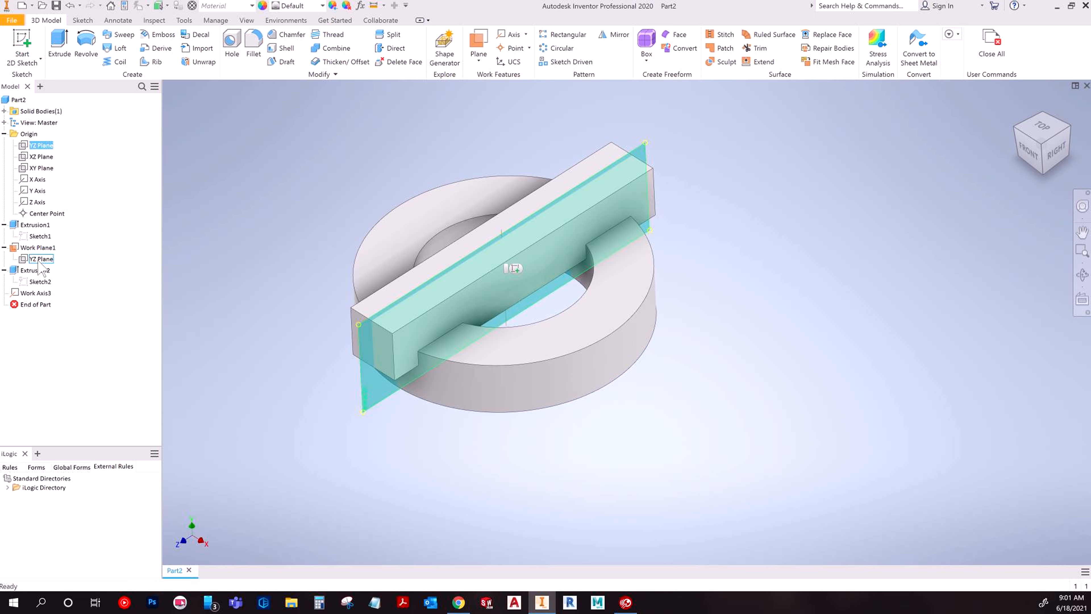
{"action": "right_click", "coordinate": [41, 247]}
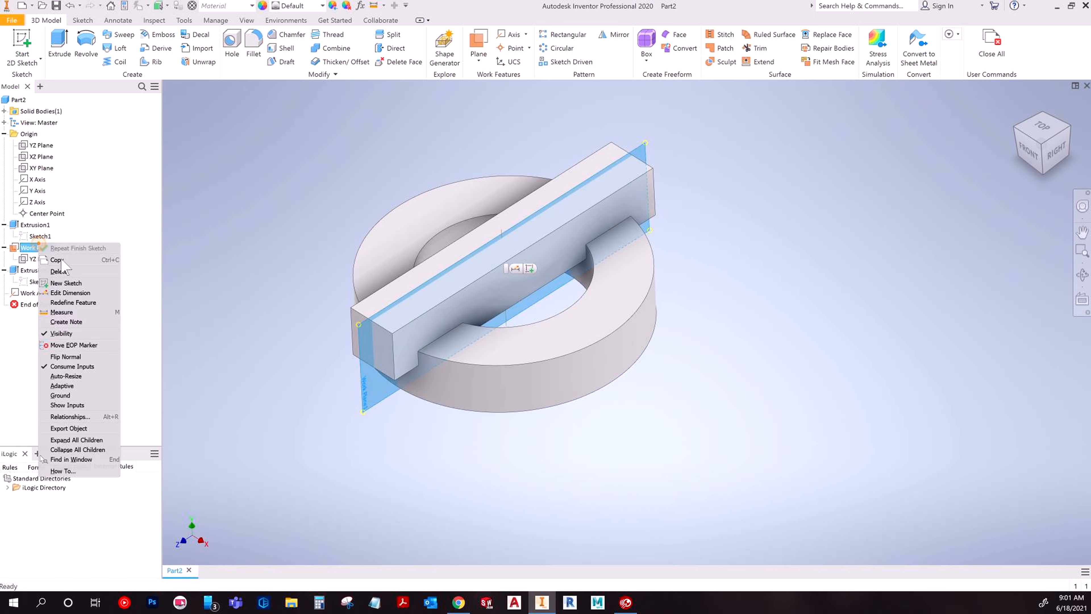
{"action": "left_click", "coordinate": [55, 334]}
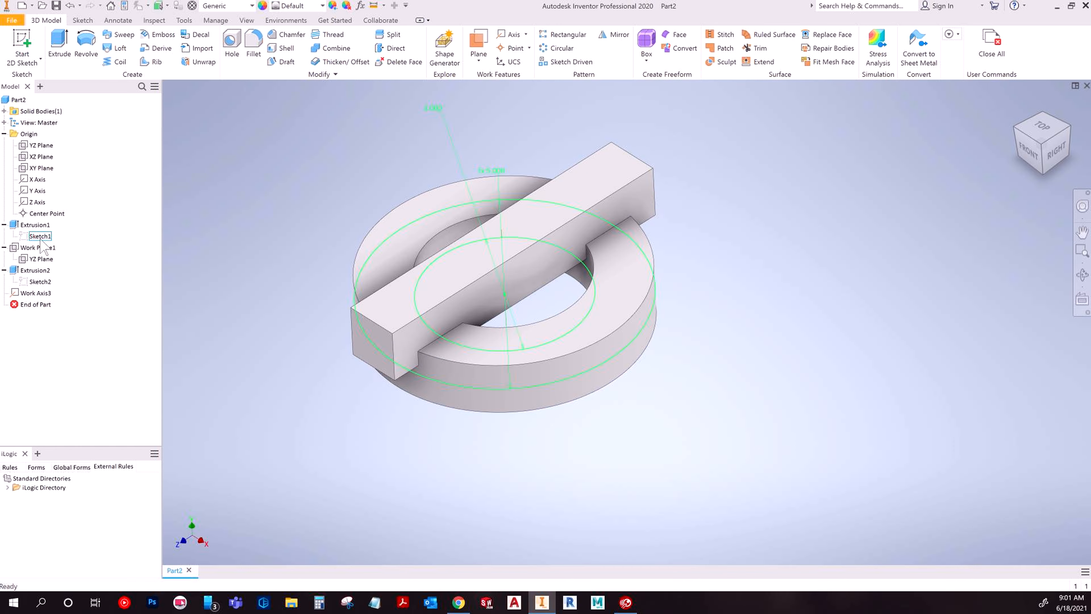
- Set the offset of Work Plane1 from the YZ Plane to 2 in
{"action": "left_click", "coordinate": [40, 249]}
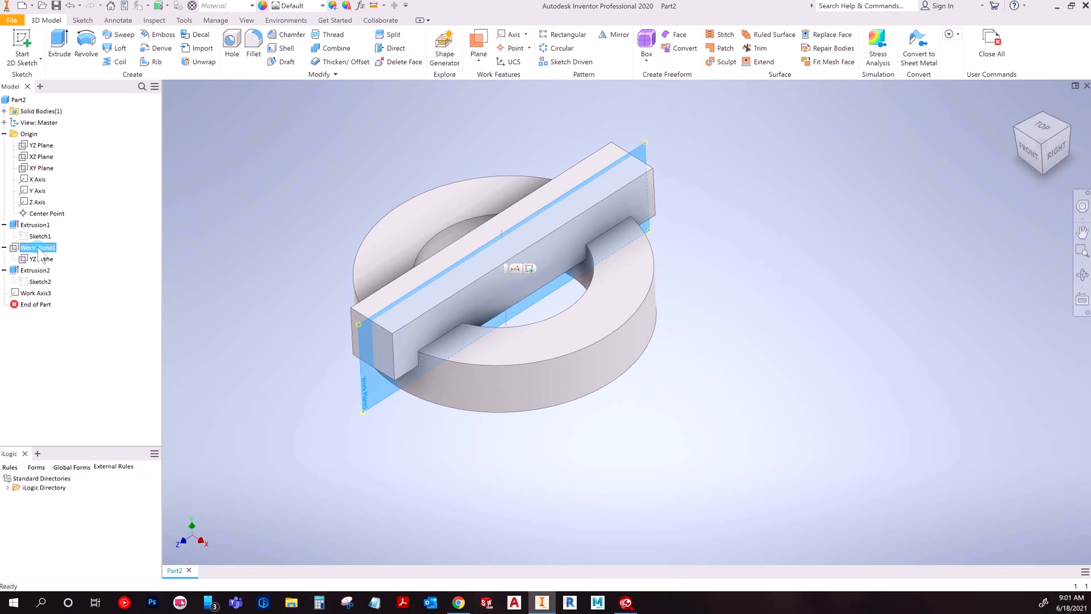
{"action": "left_click", "coordinate": [76, 215]}
{"action": "right_click", "coordinate": [39, 248]}
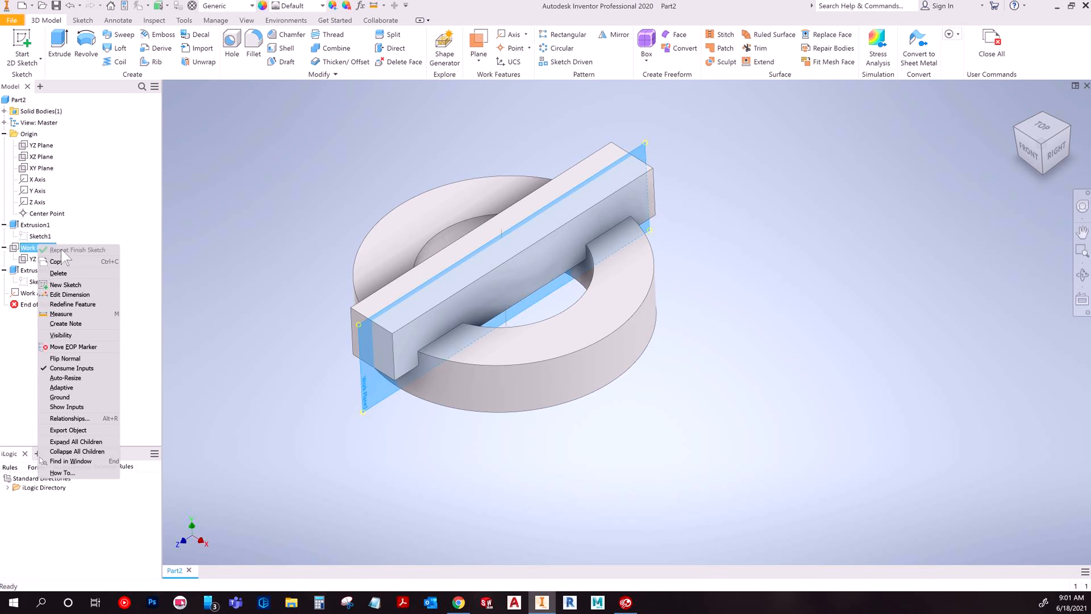
{"action": "left_click", "coordinate": [72, 304]}
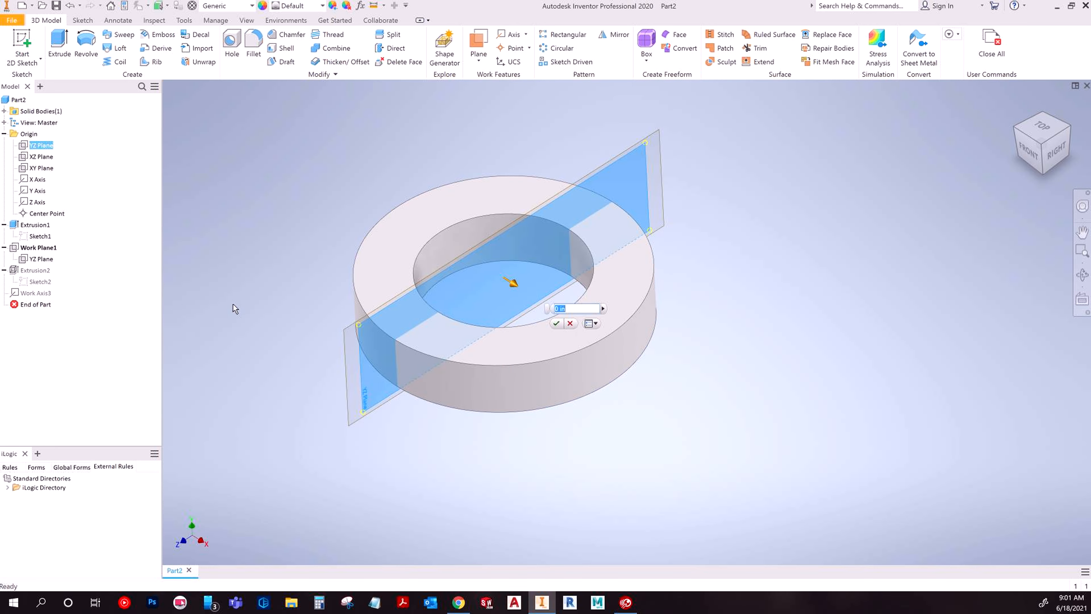
{"action": "type", "text": "2"}
{"action": "key", "text": "Return"}
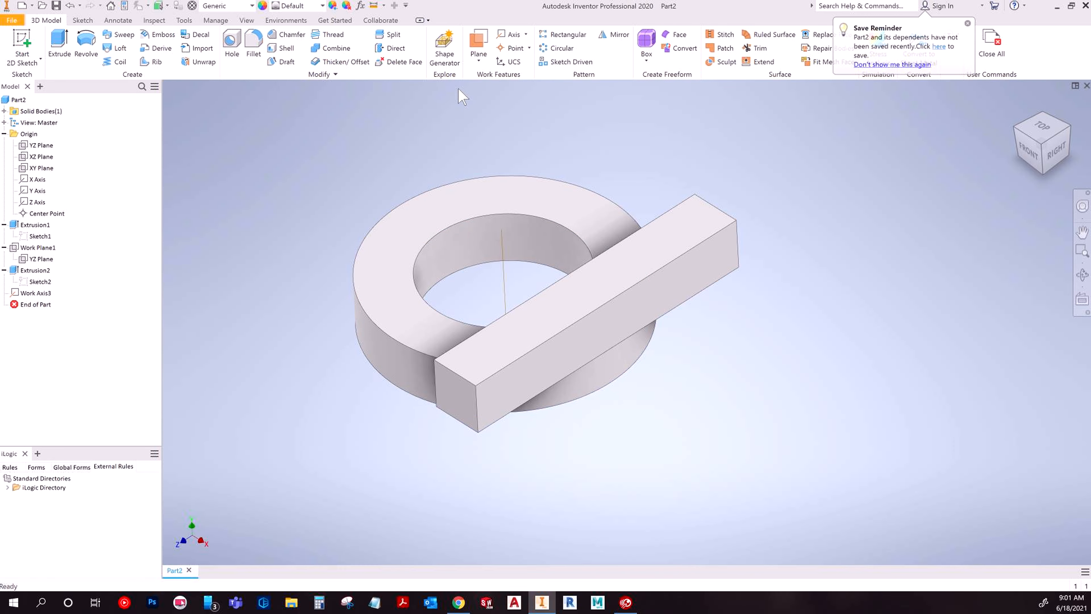
- Create a work plane parallel to the XY Plane through the upper outer corner of the bar's front end
{"action": "middle_click_drag", "start_coordinate": [583, 401], "coordinate": [639, 312], "text": "shift"}
{"action": "middle_click_drag", "start_coordinate": [604, 177], "coordinate": [540, 266], "text": "shift"}
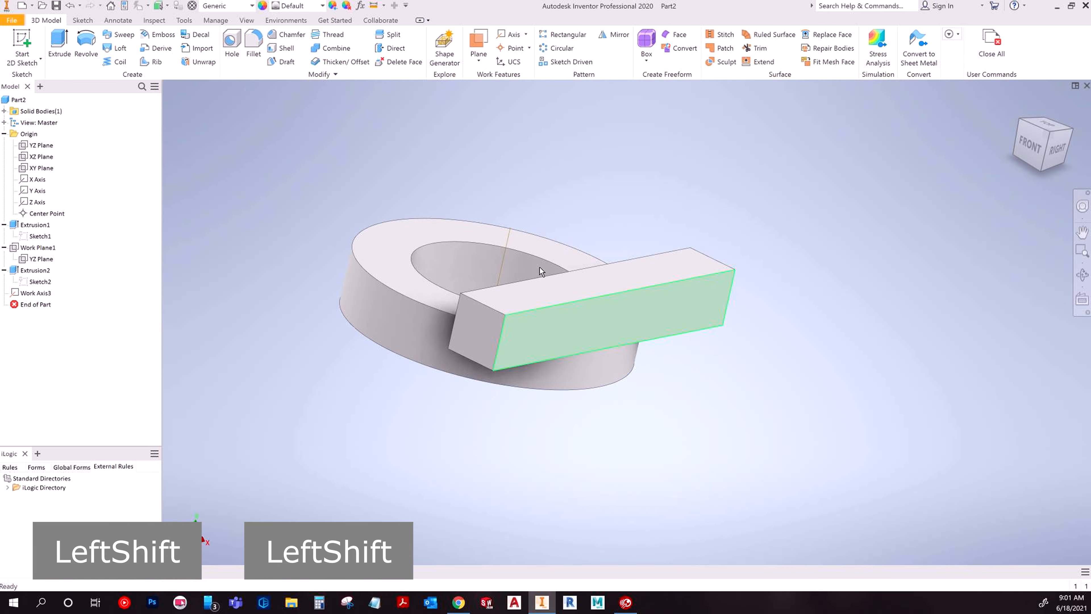
{"action": "middle_click_drag", "start_coordinate": [402, 297], "coordinate": [428, 183], "text": "shift"}
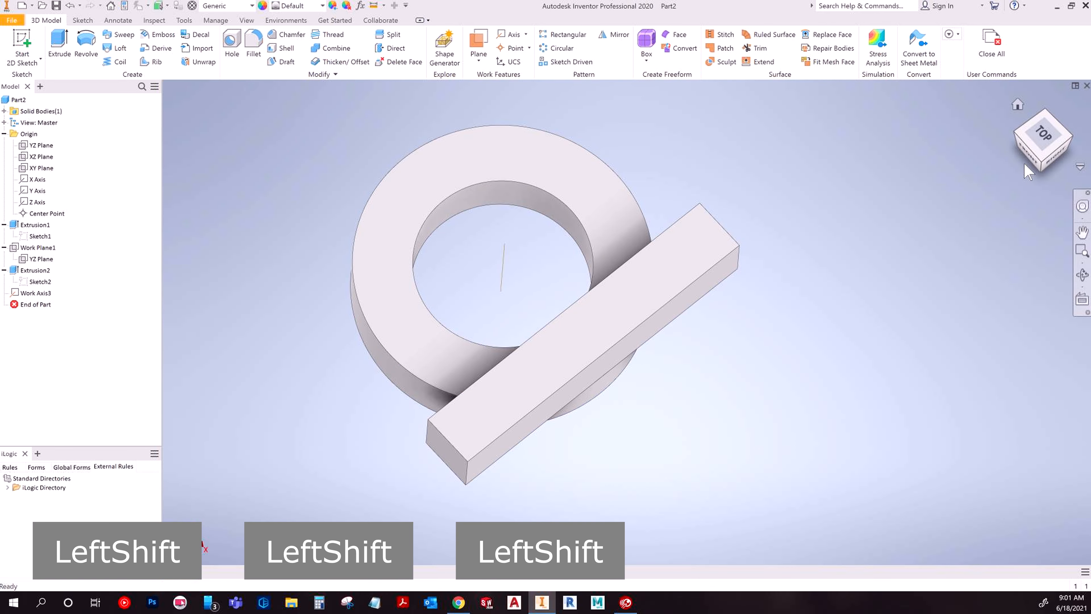
{"action": "left_click", "coordinate": [1041, 161]}
{"action": "left_click", "coordinate": [472, 61]}
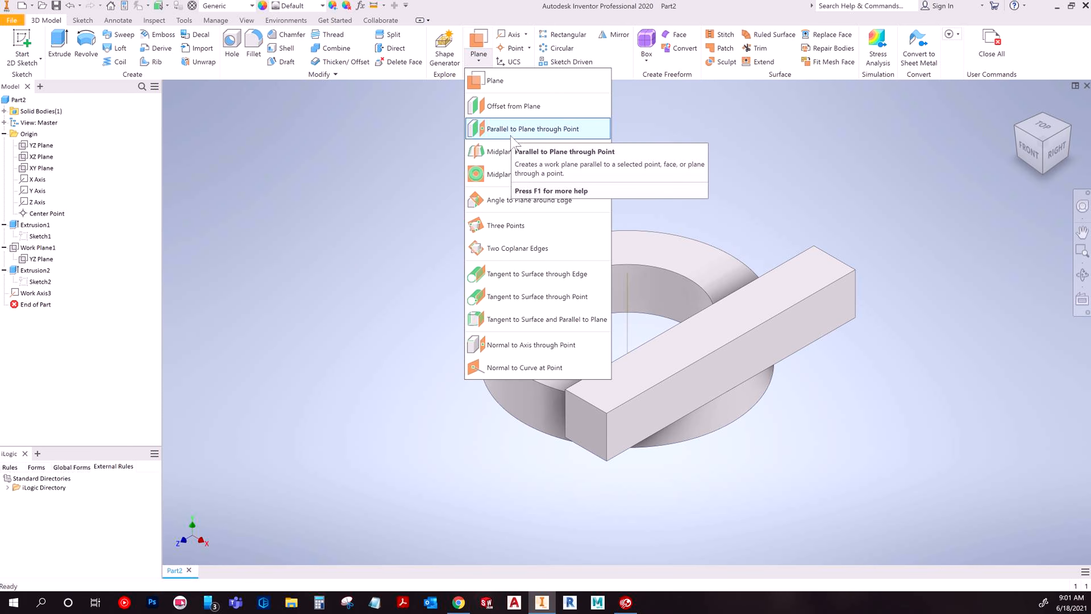
{"action": "left_click", "coordinate": [511, 136]}
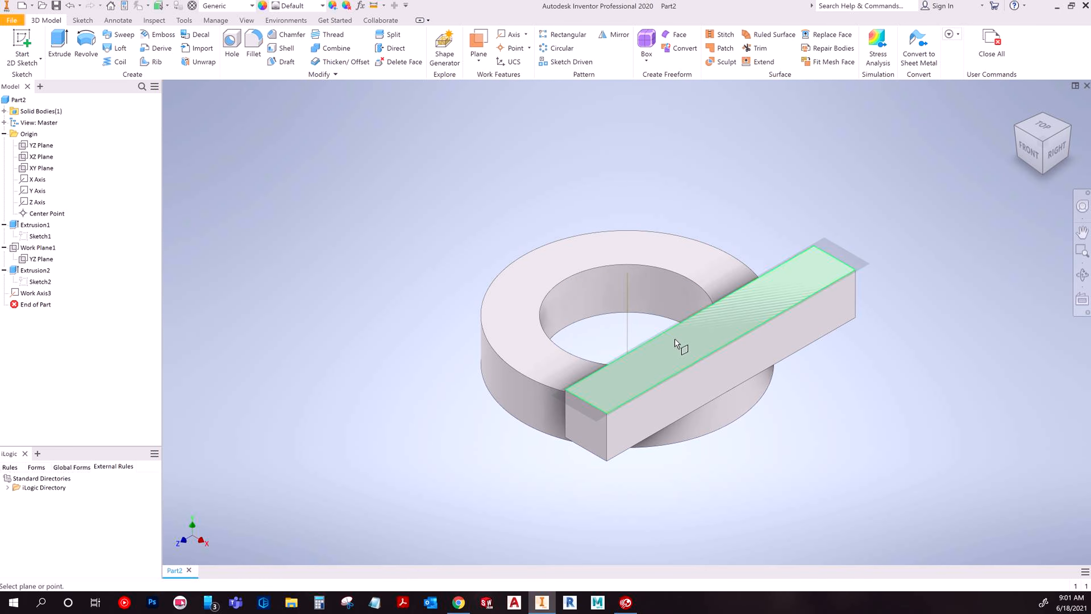
{"action": "left_click", "coordinate": [479, 61]}
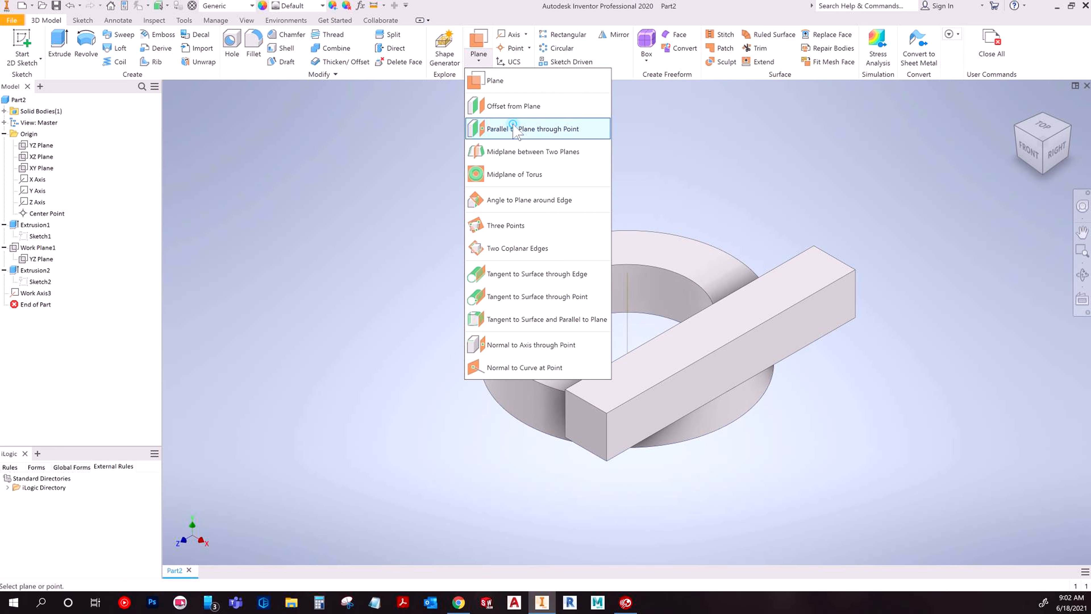
{"action": "left_click", "coordinate": [514, 128]}
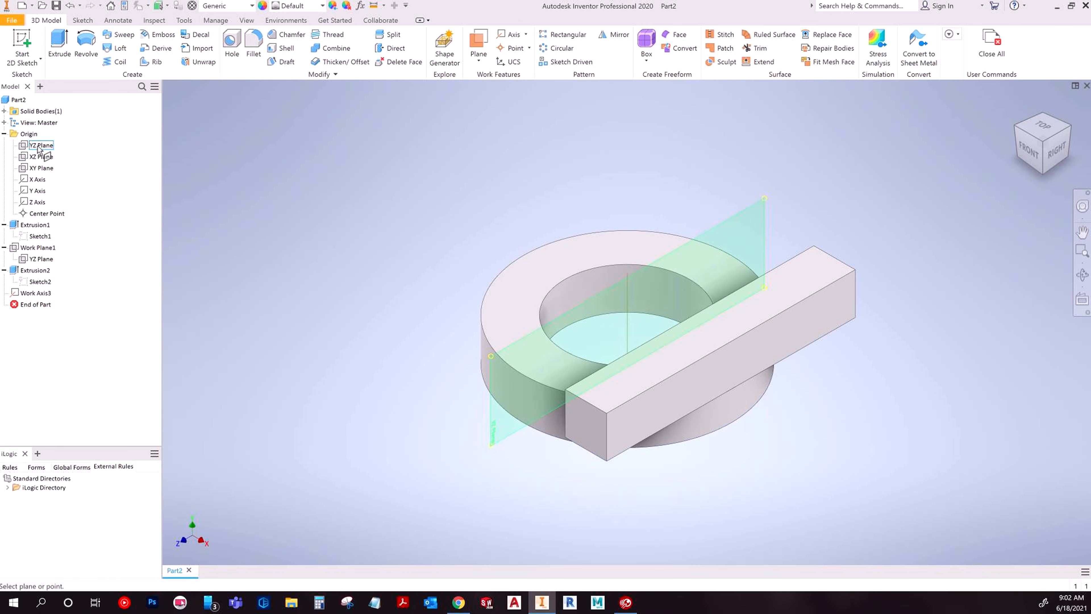
{"action": "left_click", "coordinate": [41, 170]}
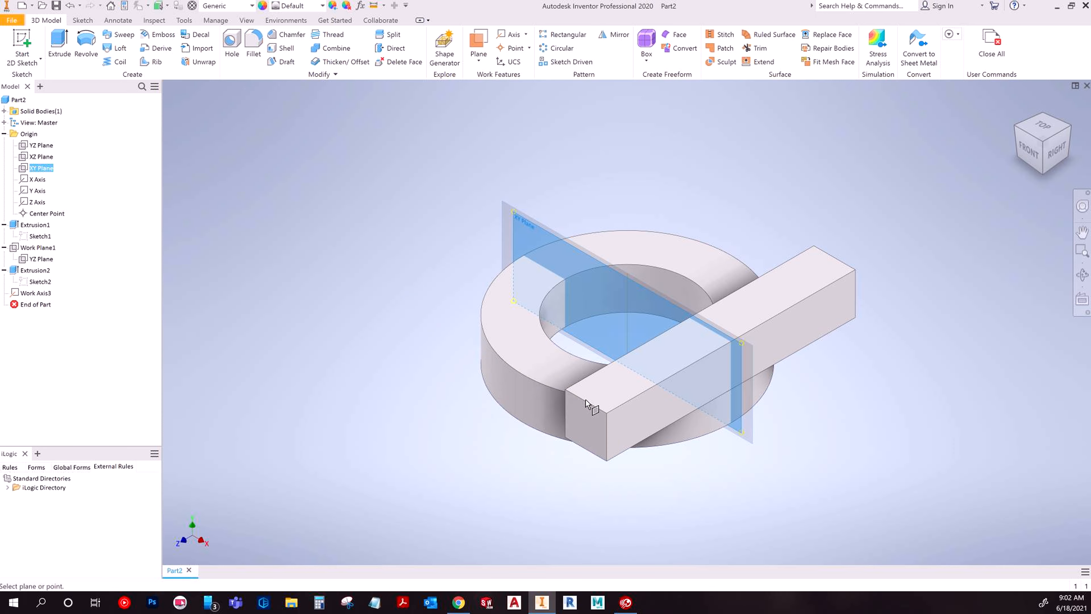
{"action": "left_click", "coordinate": [608, 412]}
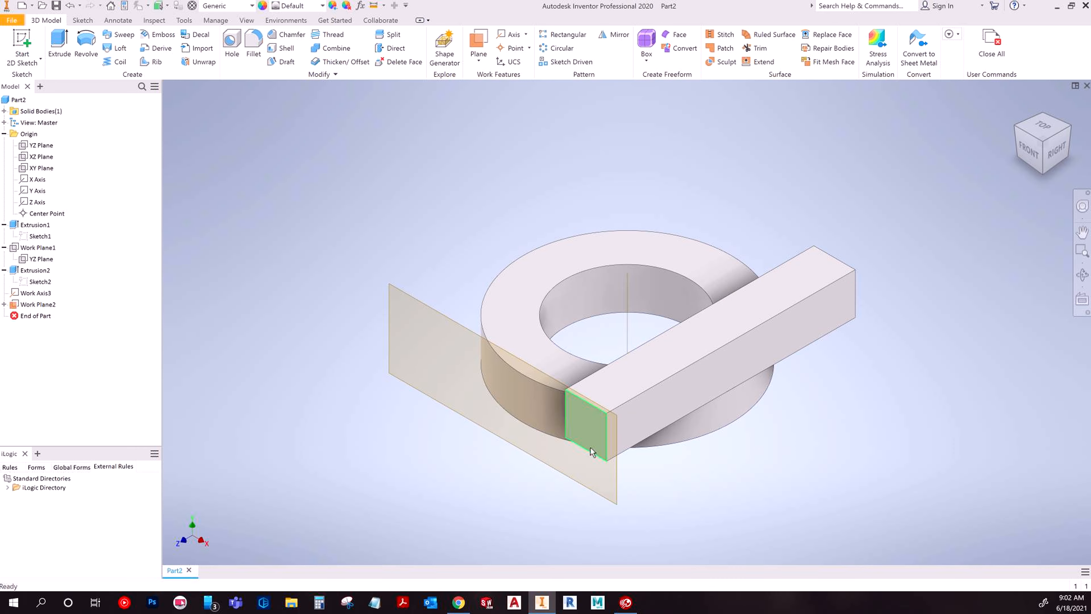
- Check the new work plane from above and turn on Auto-Resize for Work Plane2
{"action": "left_click", "coordinate": [1044, 126]}
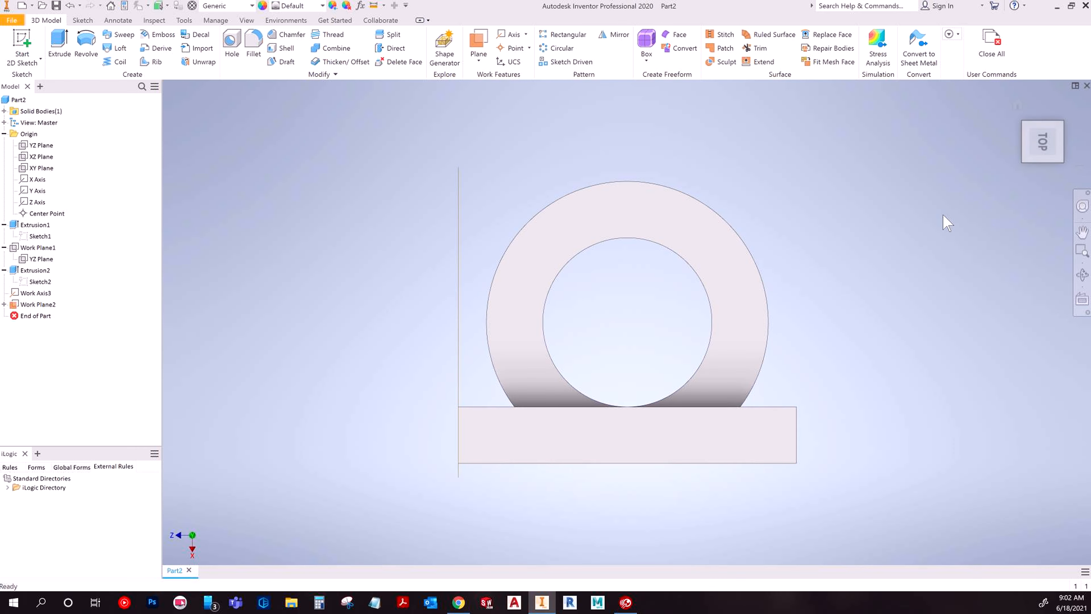
{"action": "left_click", "coordinate": [1025, 157]}
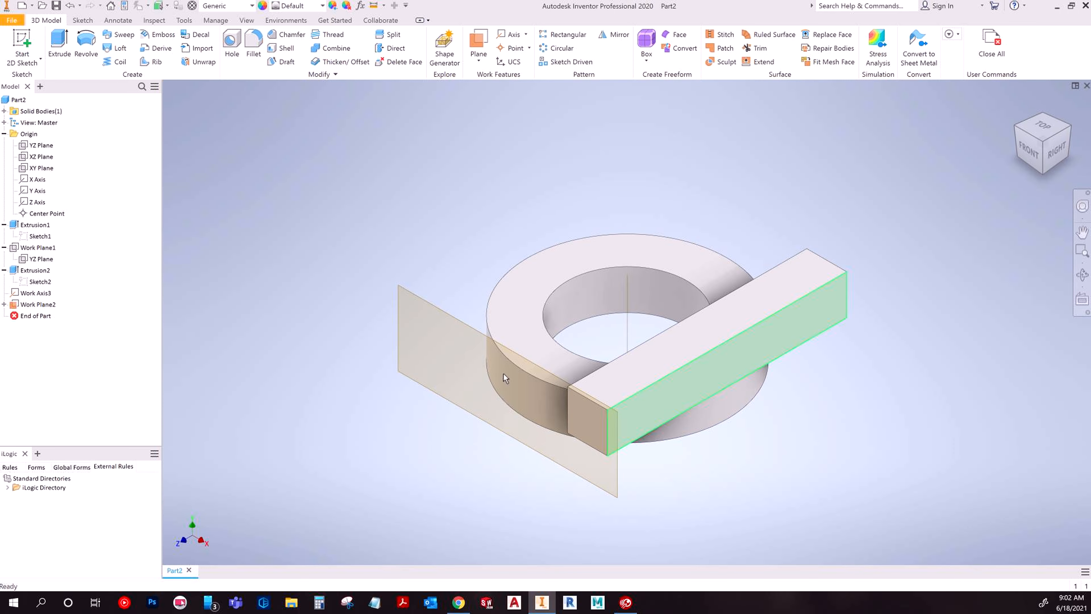
{"action": "right_click", "coordinate": [51, 312]}
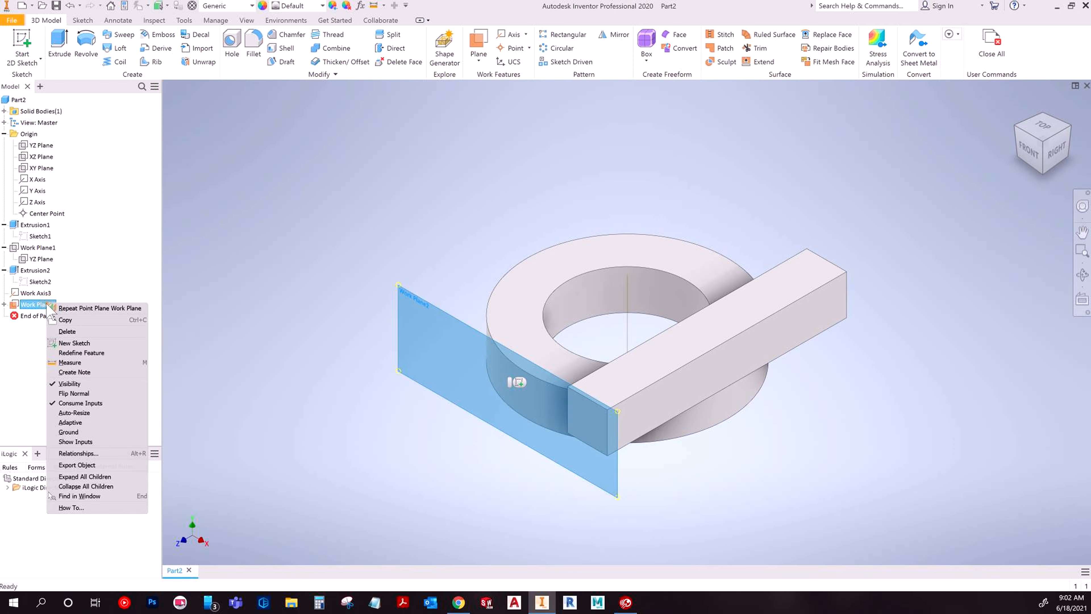
{"action": "left_click", "coordinate": [71, 411]}
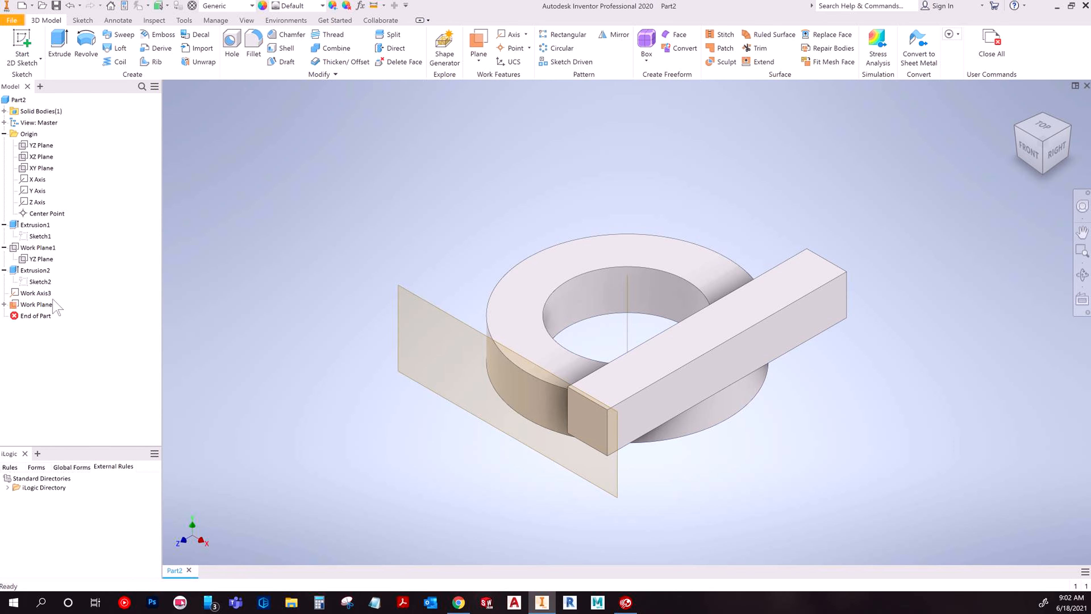
- Open the offset of the bar's Work Plane1 for editing and accept it as is
{"action": "left_click", "coordinate": [511, 380]}
{"action": "left_click", "coordinate": [561, 208]}
{"action": "left_click", "coordinate": [41, 304]}
{"action": "left_click", "coordinate": [74, 307]}
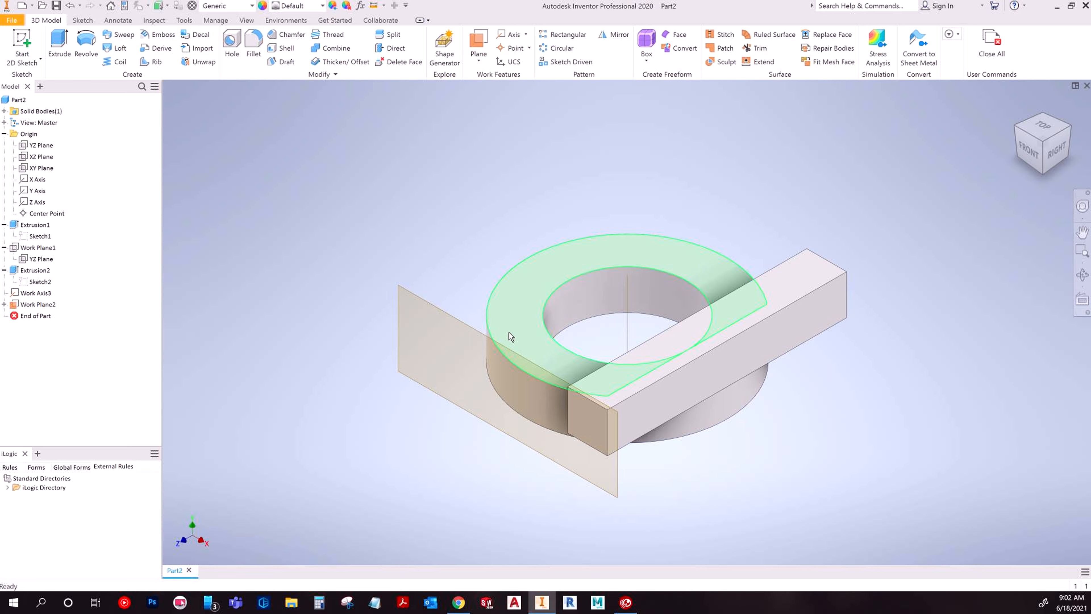
{"action": "mouse_move", "coordinate": [520, 326]}
{"action": "double_click", "coordinate": [719, 361]}
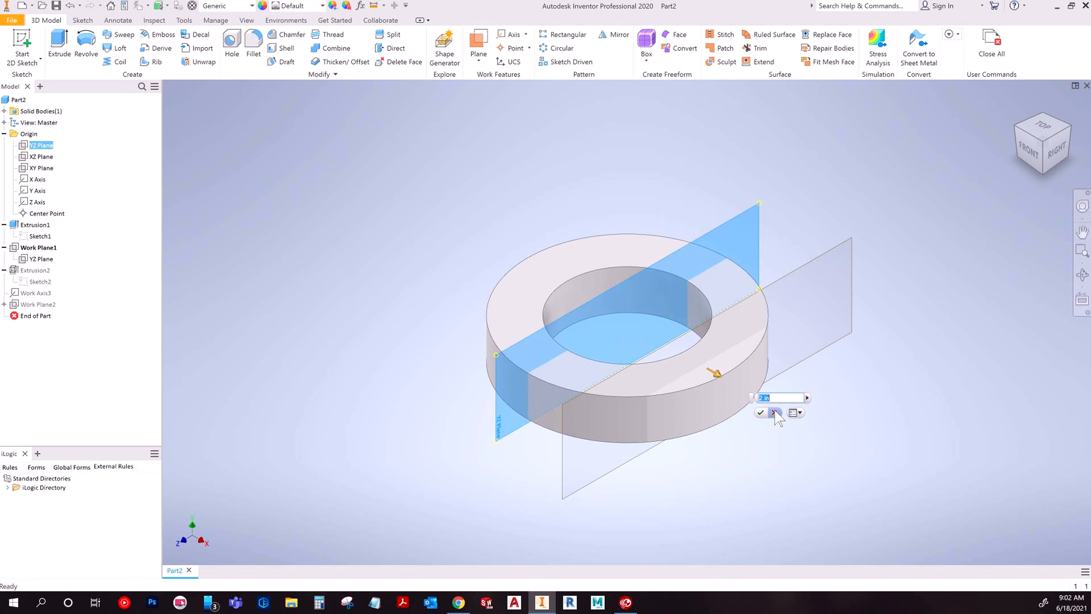
{"action": "left_click", "coordinate": [760, 413]}
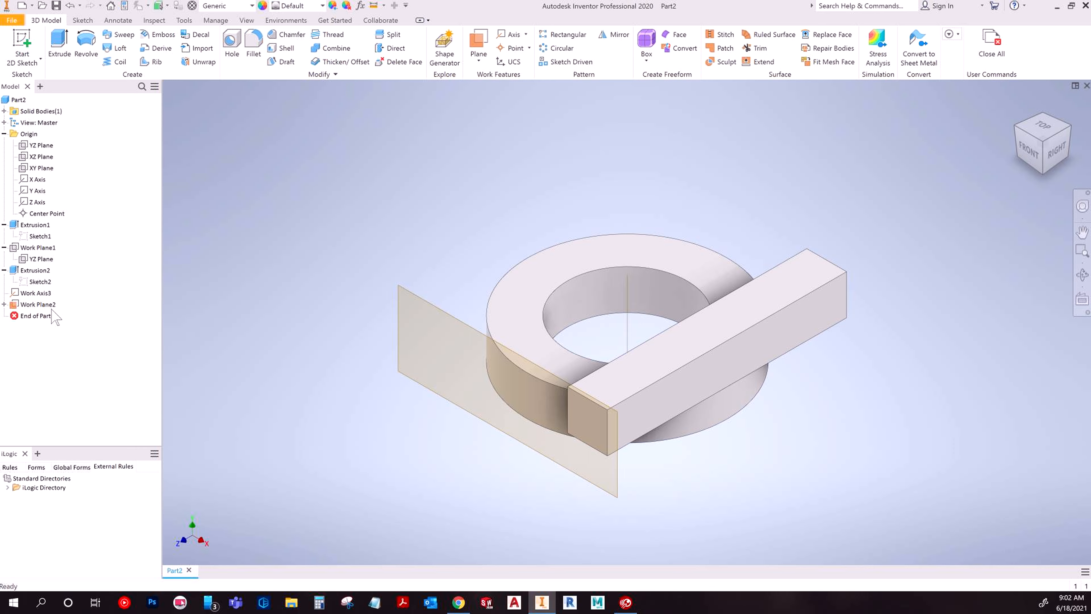
- Redefine Work Plane2 parallel to the XY Plane through the bar's upper outer front corner, and hide it
{"action": "left_click", "coordinate": [38, 304]}
{"action": "right_click", "coordinate": [47, 306]}
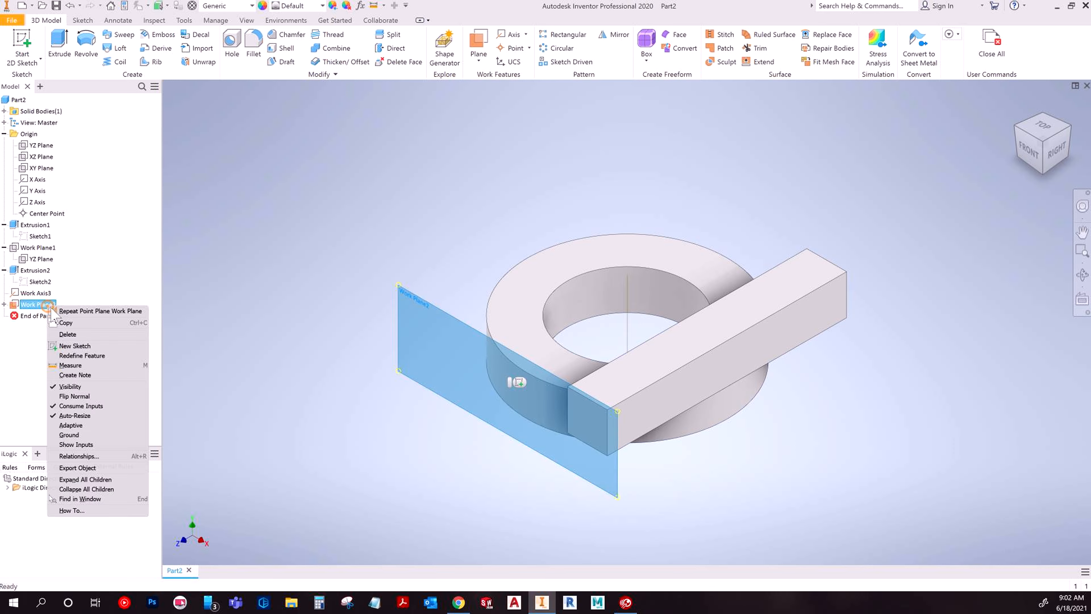
{"action": "left_click", "coordinate": [80, 356]}
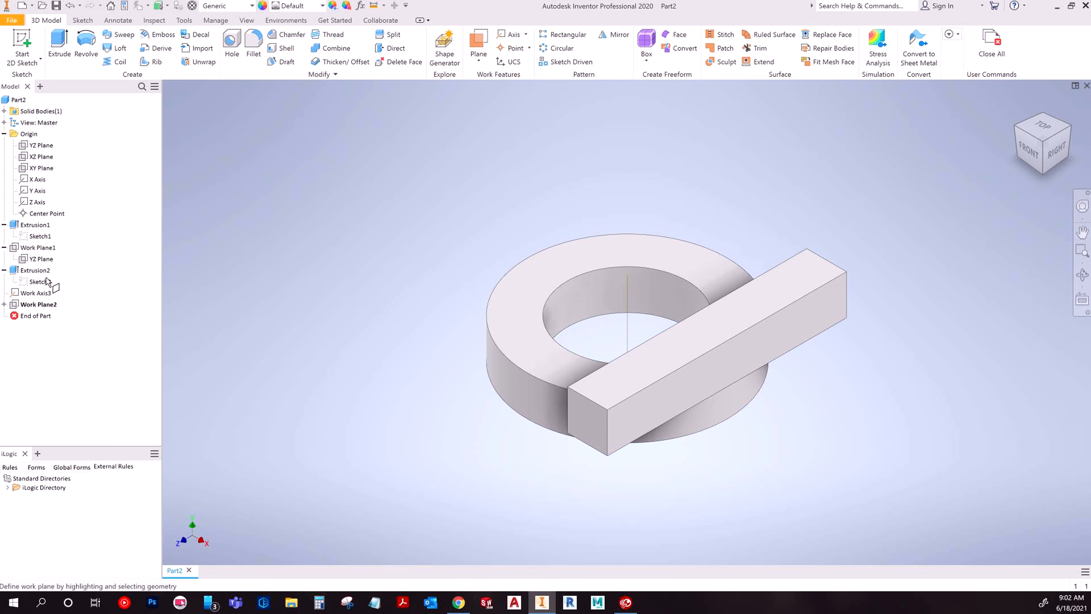
{"action": "left_click", "coordinate": [35, 168]}
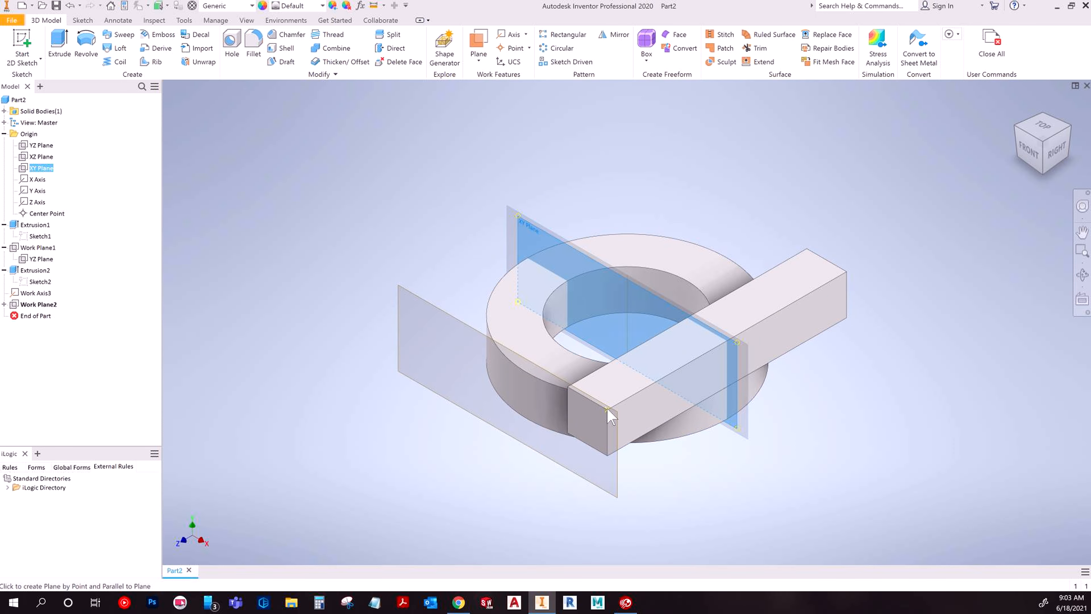
{"action": "left_click", "coordinate": [607, 411]}
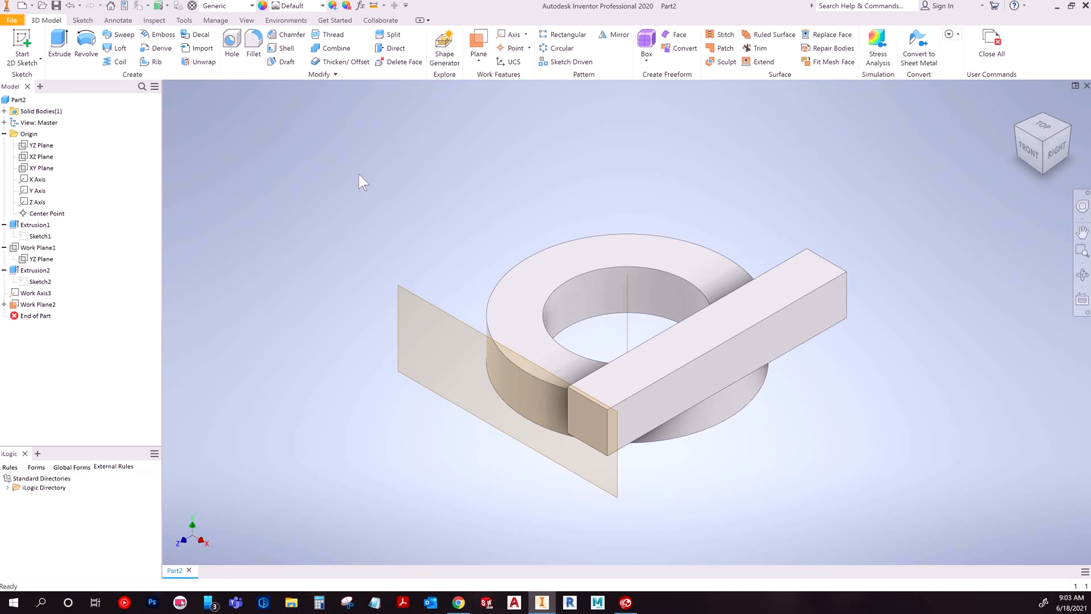
{"action": "right_click", "coordinate": [38, 304]}
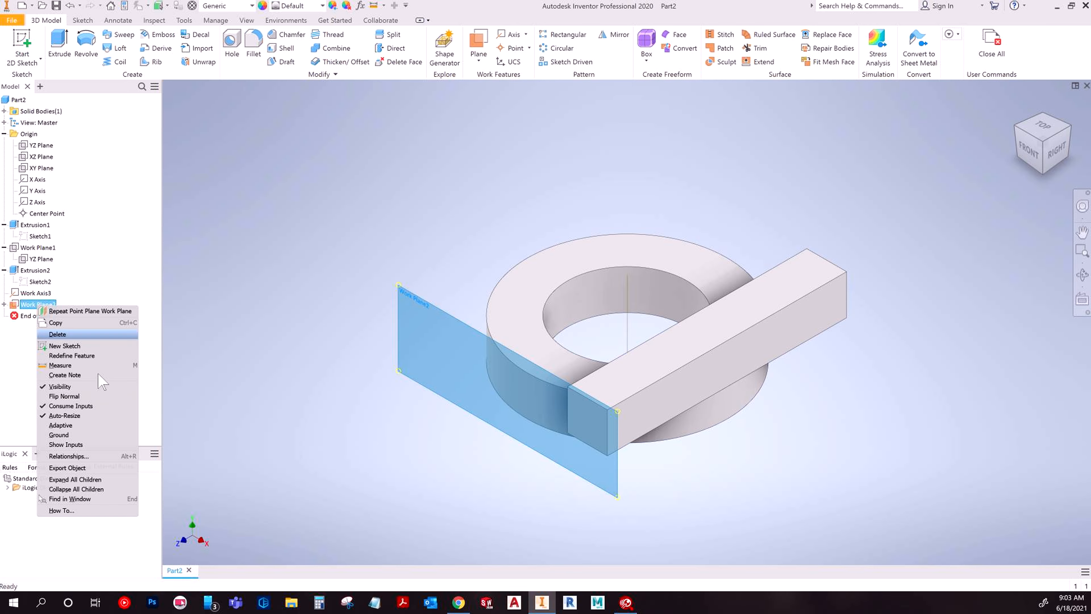
{"action": "left_click", "coordinate": [75, 385]}
{"action": "left_click", "coordinate": [478, 60]}
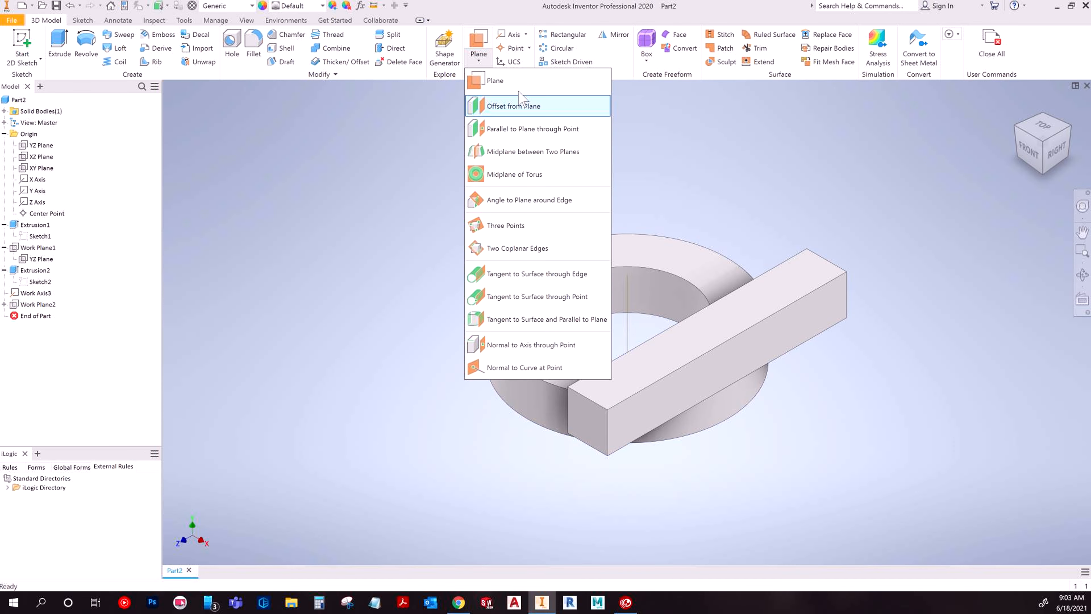
{"action": "left_click", "coordinate": [554, 153]}
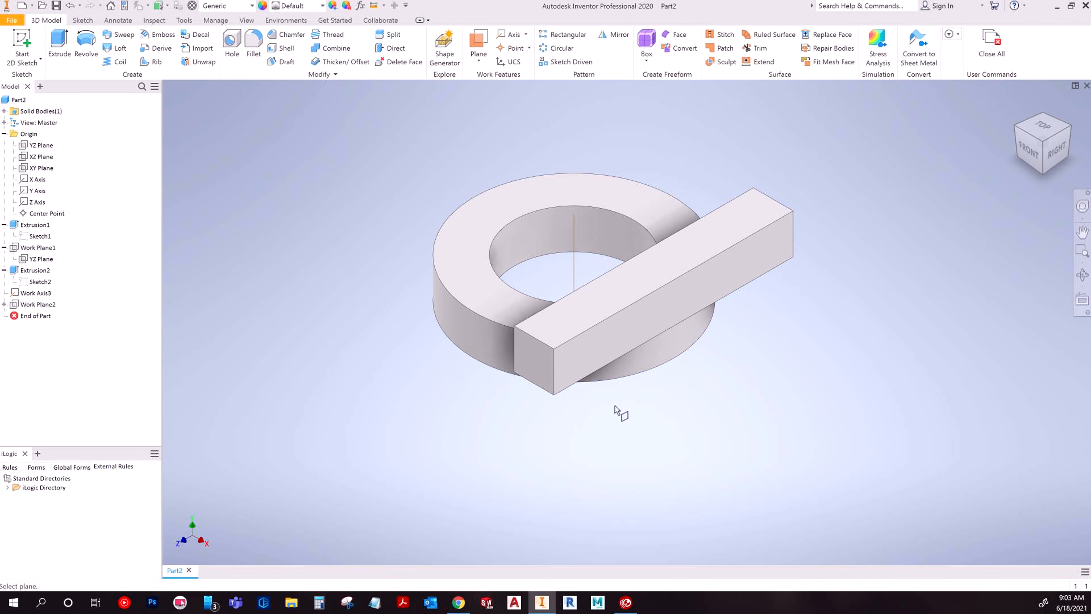
{"action": "scroll", "coordinate": [610, 322], "scroll_direction": "up", "scroll_amount": 5}
{"action": "key", "text": "shift"}
{"action": "middle_click_drag", "start_coordinate": [579, 368], "coordinate": [581, 275], "text": "shift"}
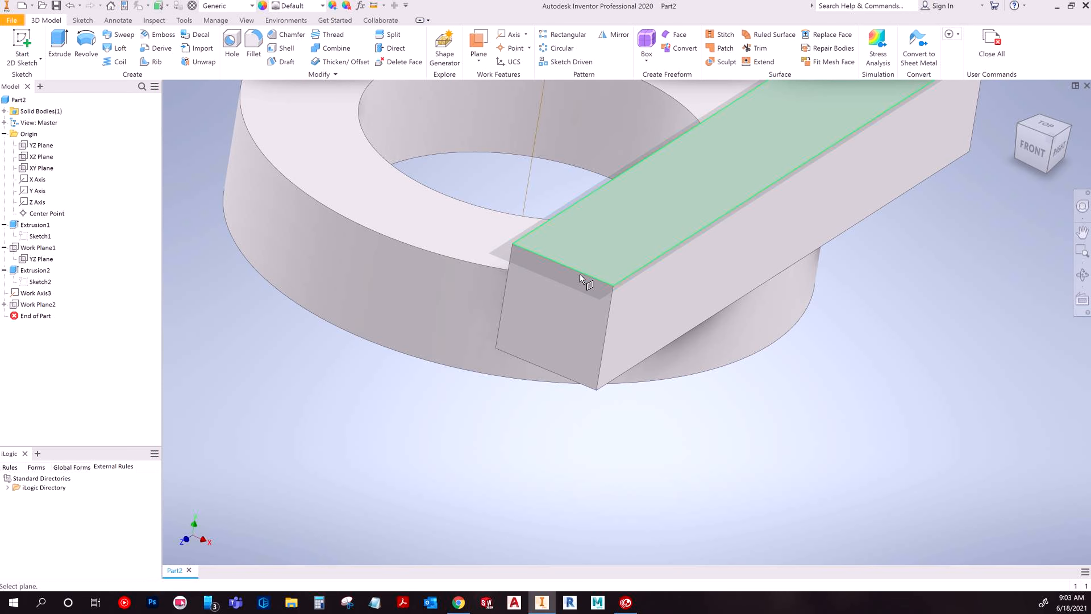
{"action": "left_click", "coordinate": [580, 274]}
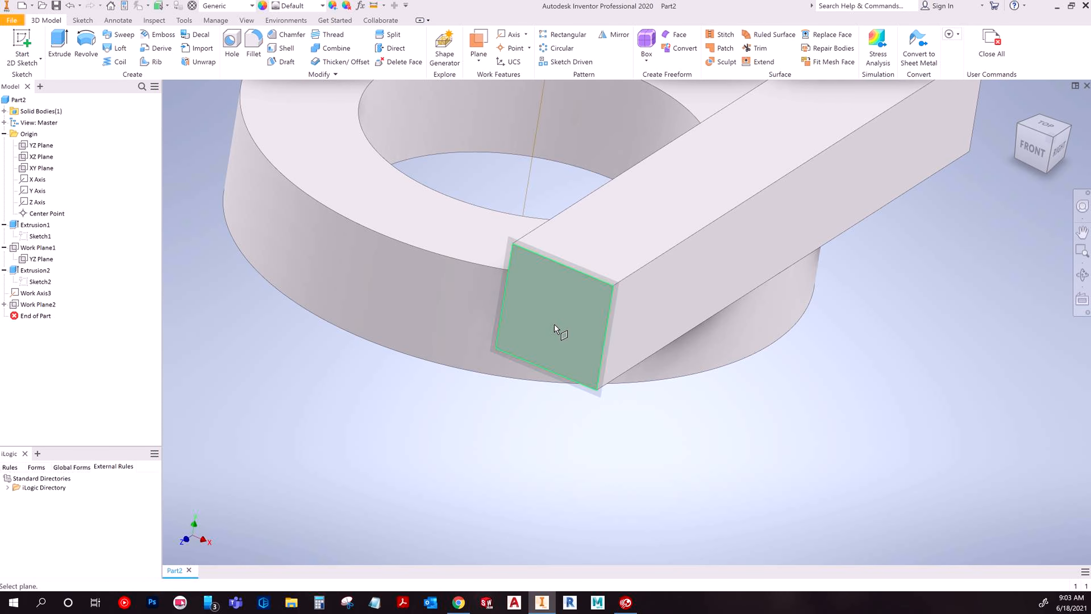
{"action": "key", "text": "Escape"}
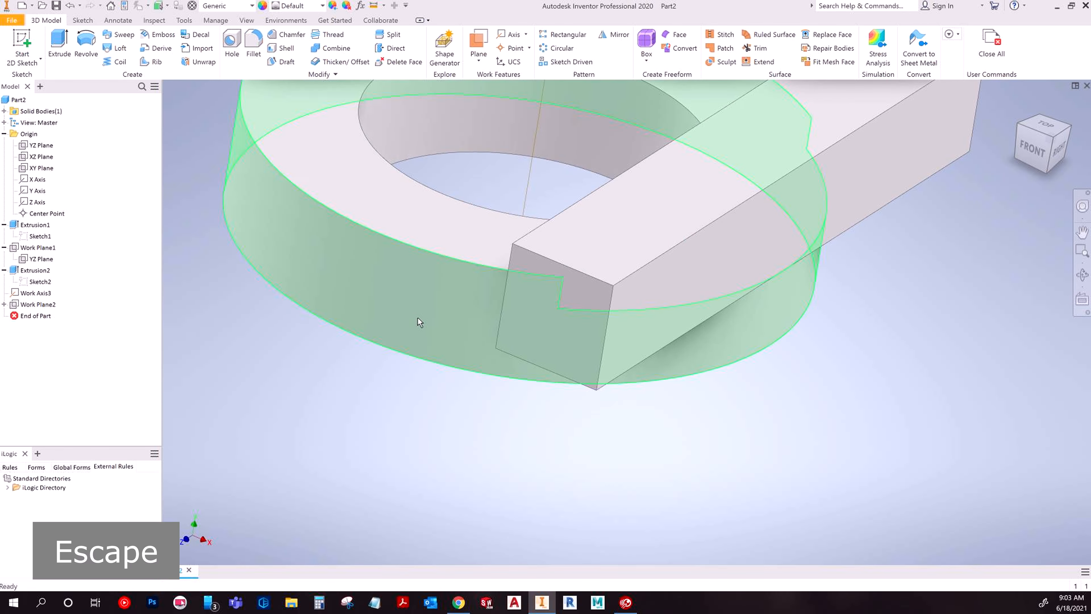
- Create a work plane midway between the bar's two long side faces and hide it
{"action": "scroll", "coordinate": [488, 355], "scroll_direction": "up", "scroll_amount": 3}
{"action": "middle_click_drag", "start_coordinate": [488, 355], "coordinate": [393, 353], "text": "shift"}
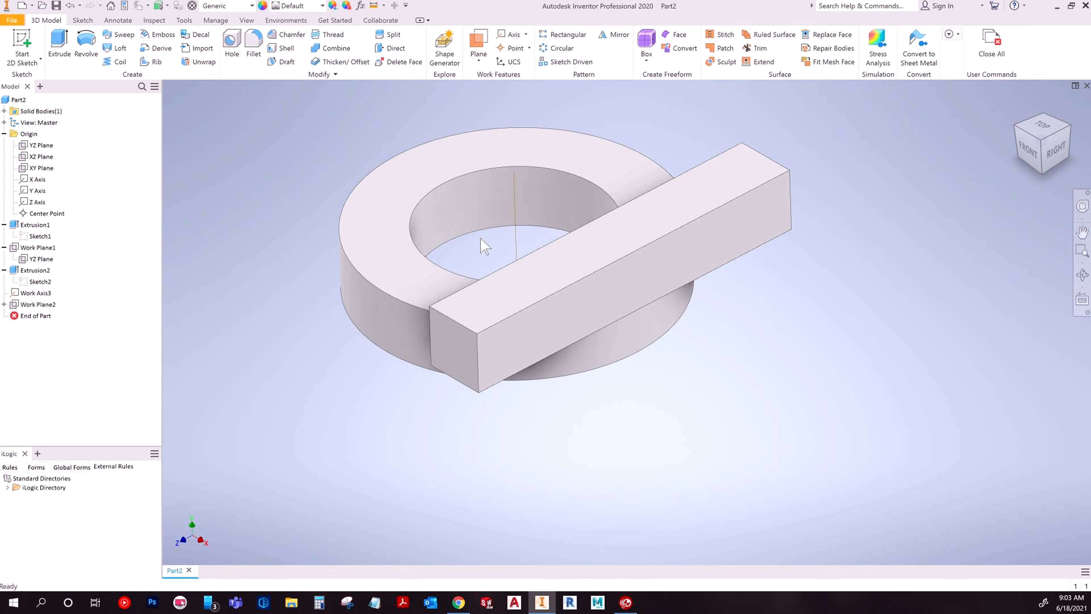
{"action": "left_click", "coordinate": [484, 65]}
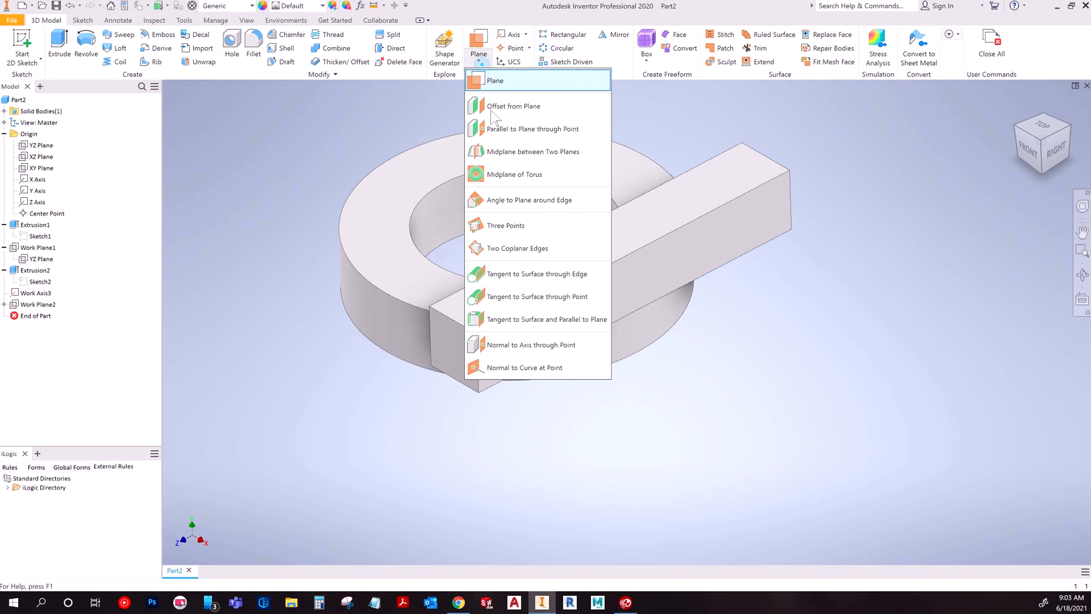
{"action": "left_click", "coordinate": [476, 148]}
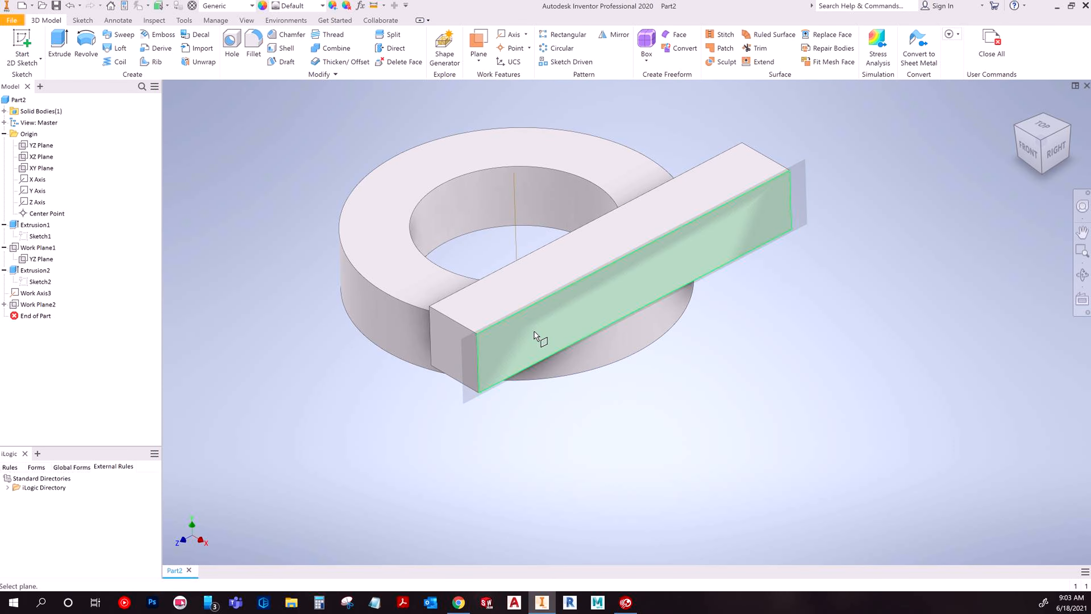
{"action": "left_click", "coordinate": [538, 336]}
{"action": "middle_click_drag", "start_coordinate": [616, 358], "coordinate": [635, 308], "text": "shift"}
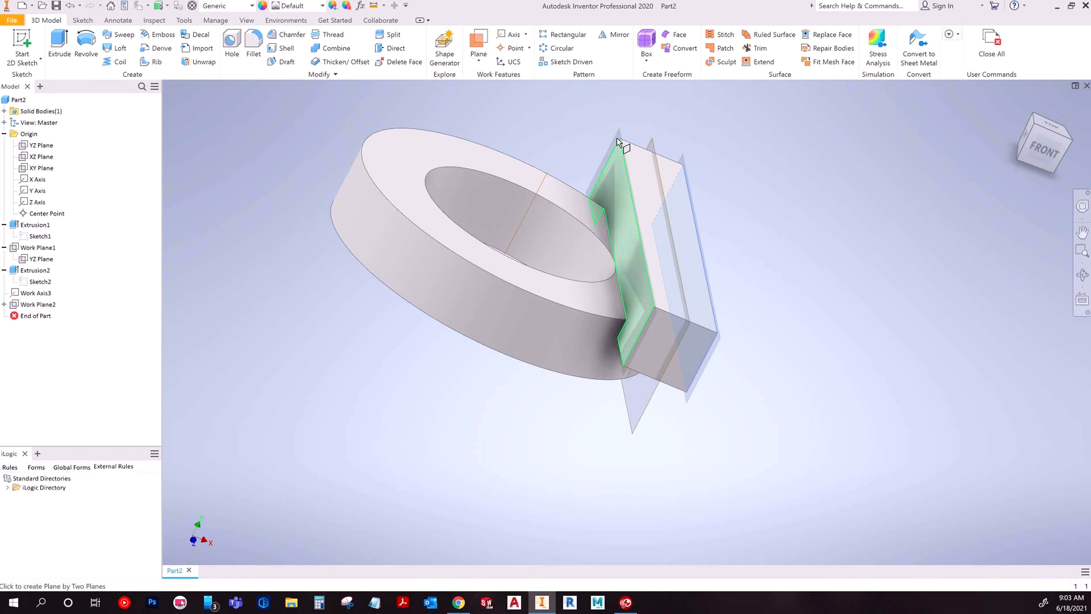
{"action": "left_click", "coordinate": [615, 175]}
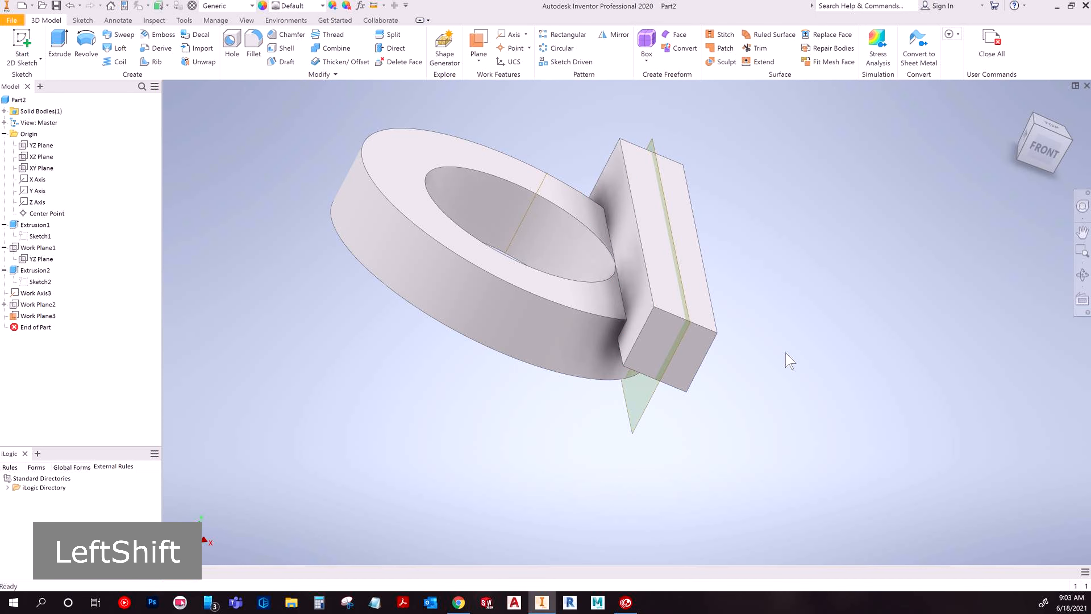
{"action": "middle_click_drag", "start_coordinate": [786, 361], "coordinate": [736, 349], "text": "shift"}
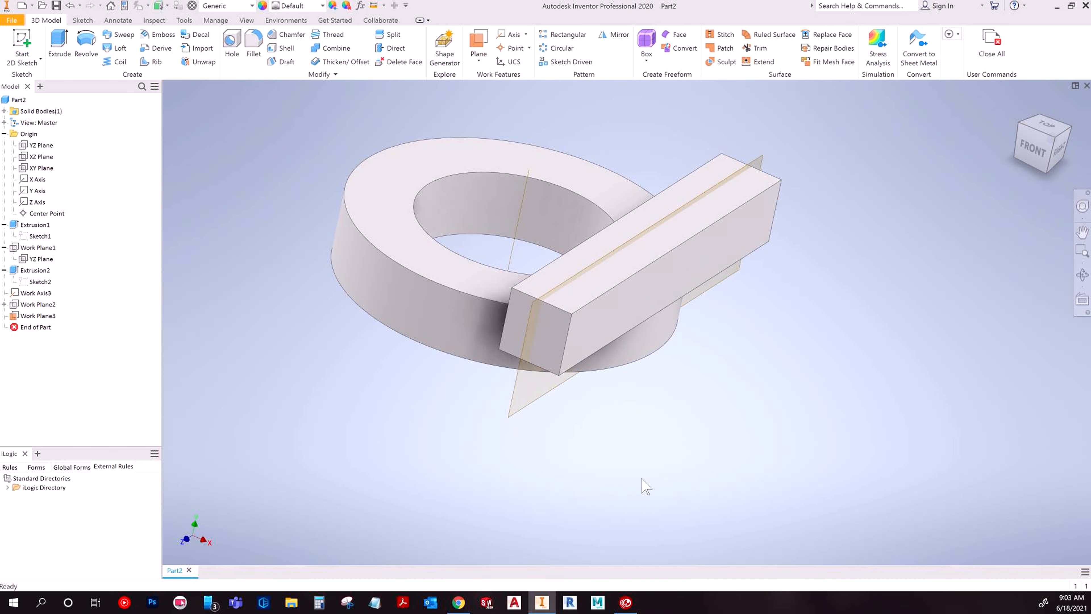
{"action": "middle_click_drag", "start_coordinate": [604, 469], "coordinate": [566, 469], "text": "shift"}
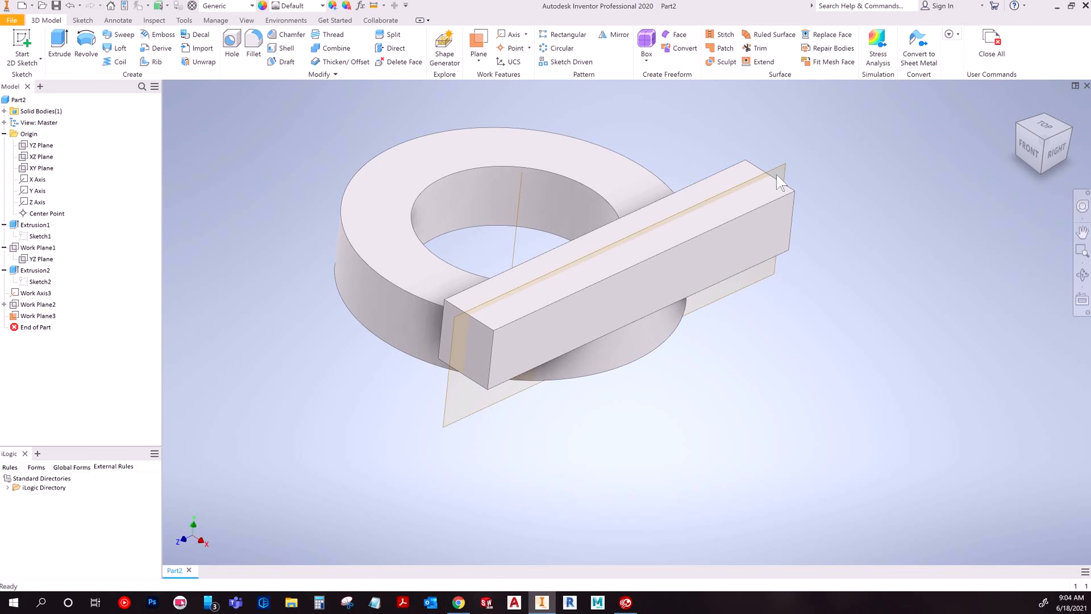
{"action": "right_click", "coordinate": [36, 315]}
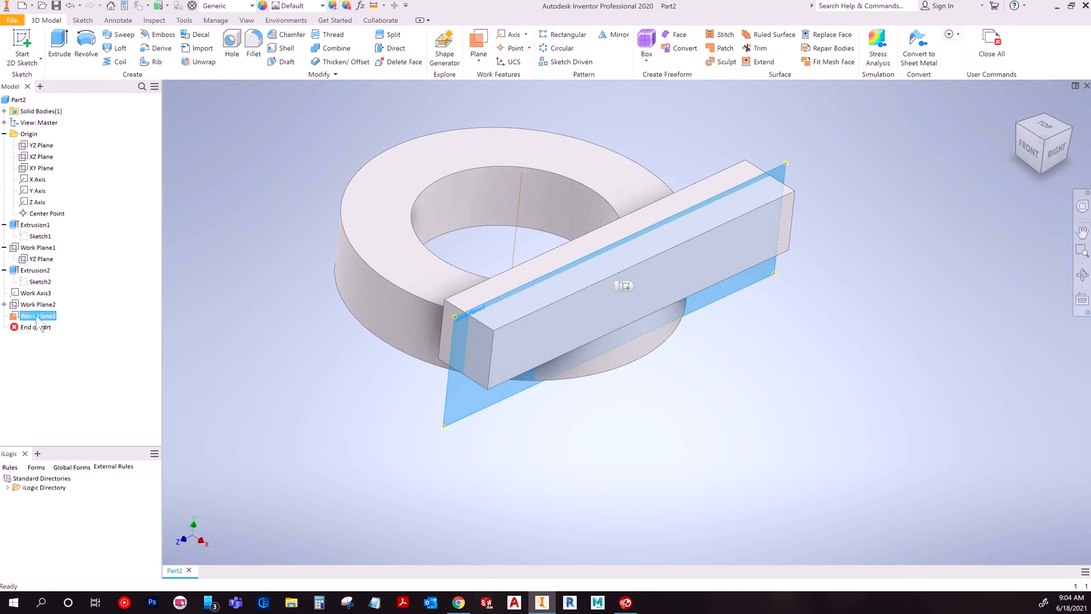
{"action": "key", "text": "Escape"}
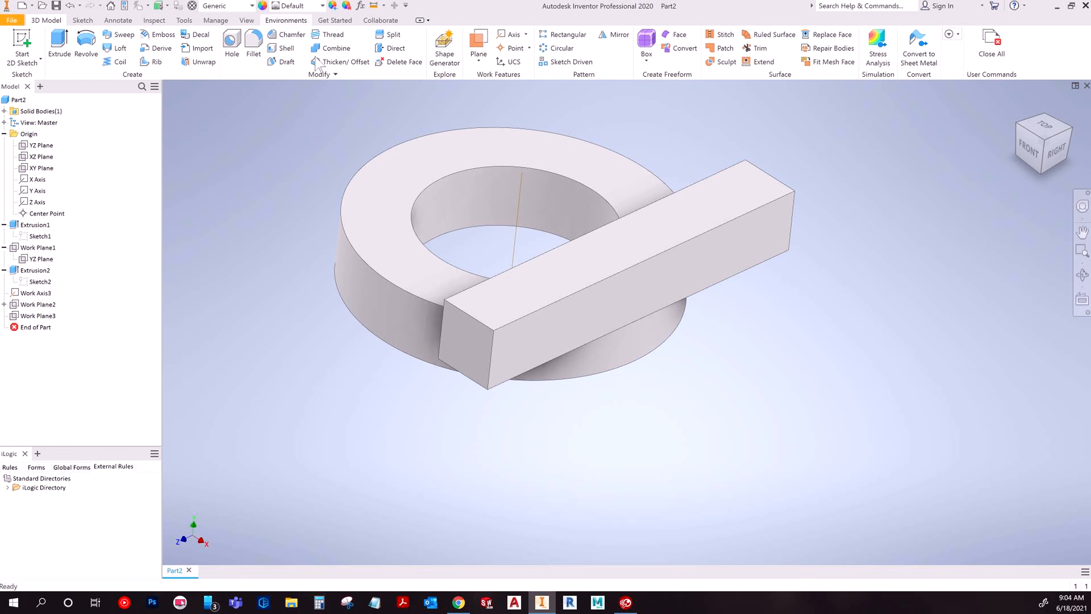
{"action": "left_click", "coordinate": [479, 56]}
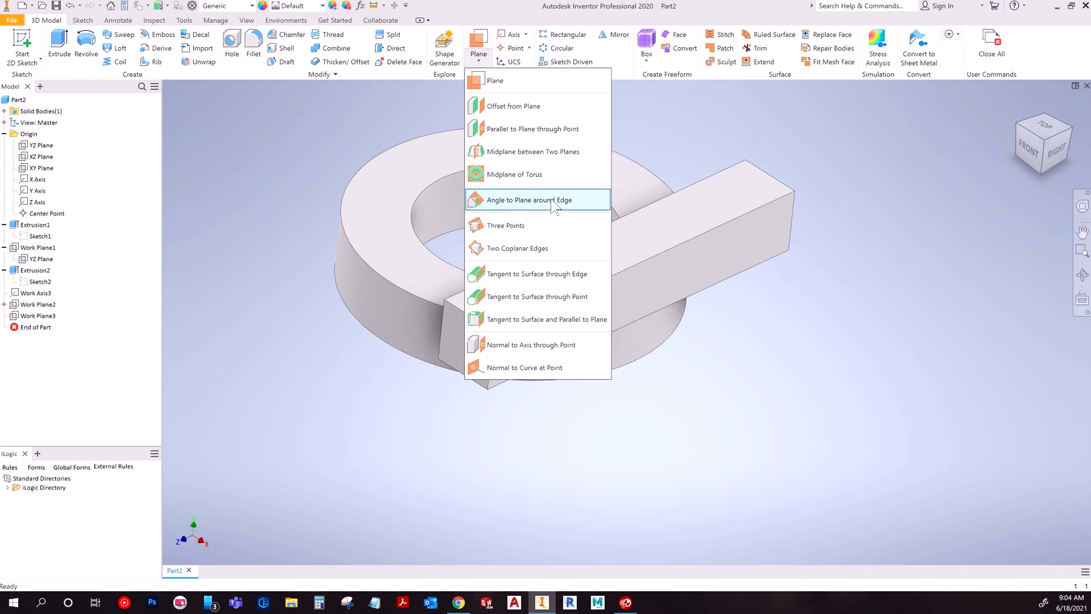
{"action": "left_click", "coordinate": [550, 183]}
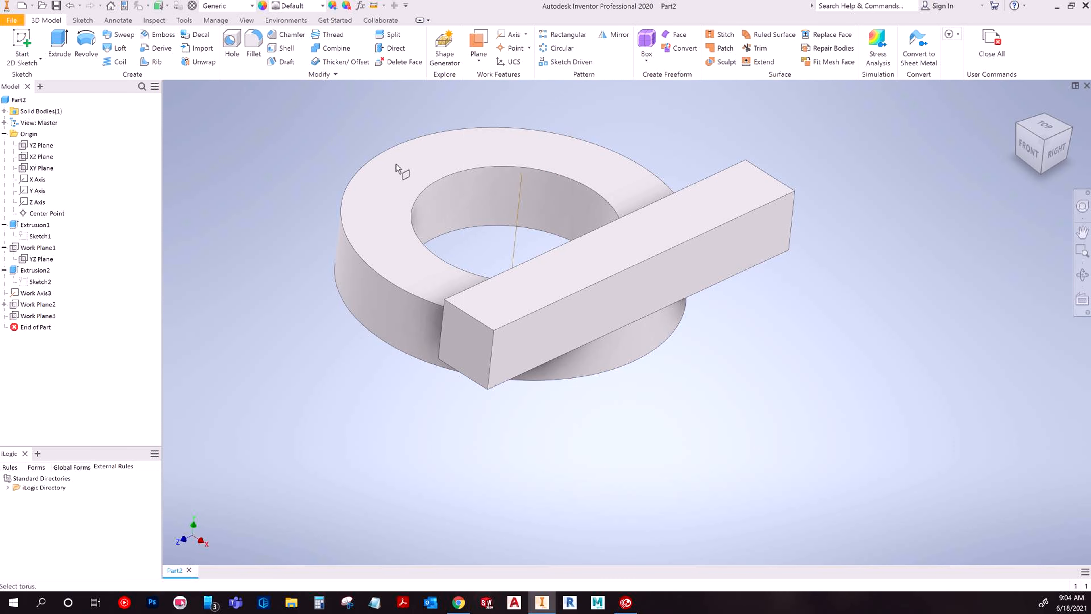
{"action": "key", "text": "Escape"}
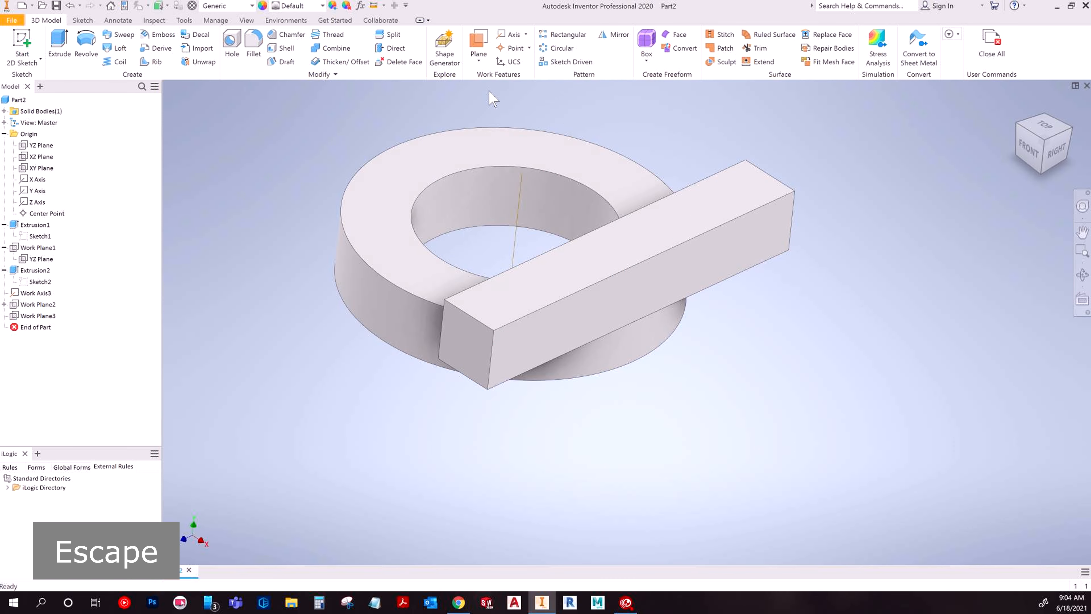
- Preview a work plane at 45 degrees to the bar's top face, rotated around its inner long top edge
{"action": "left_click", "coordinate": [478, 56]}
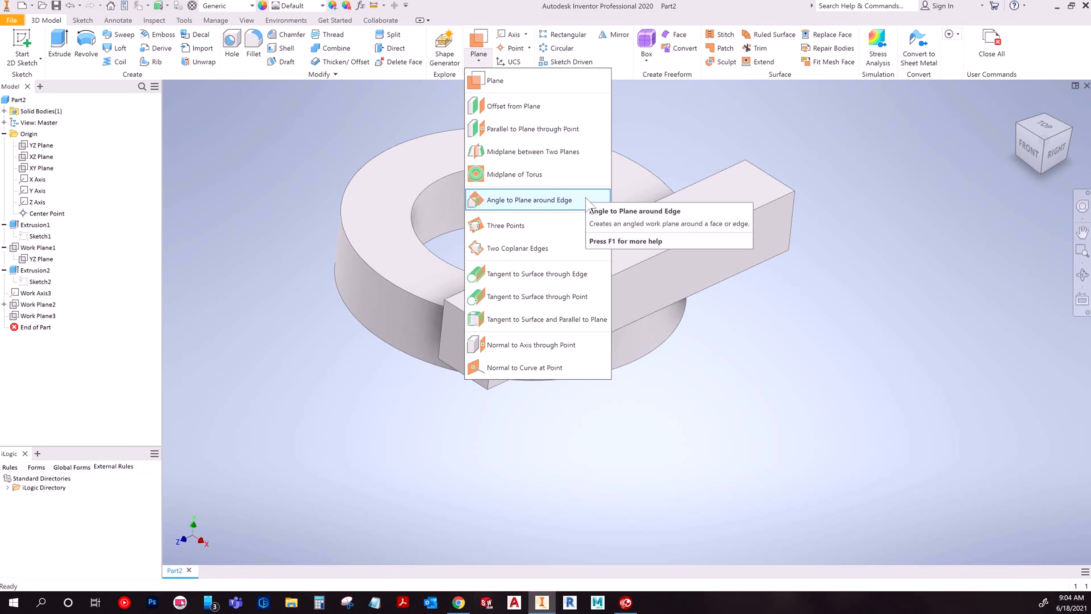
{"action": "left_click", "coordinate": [532, 202]}
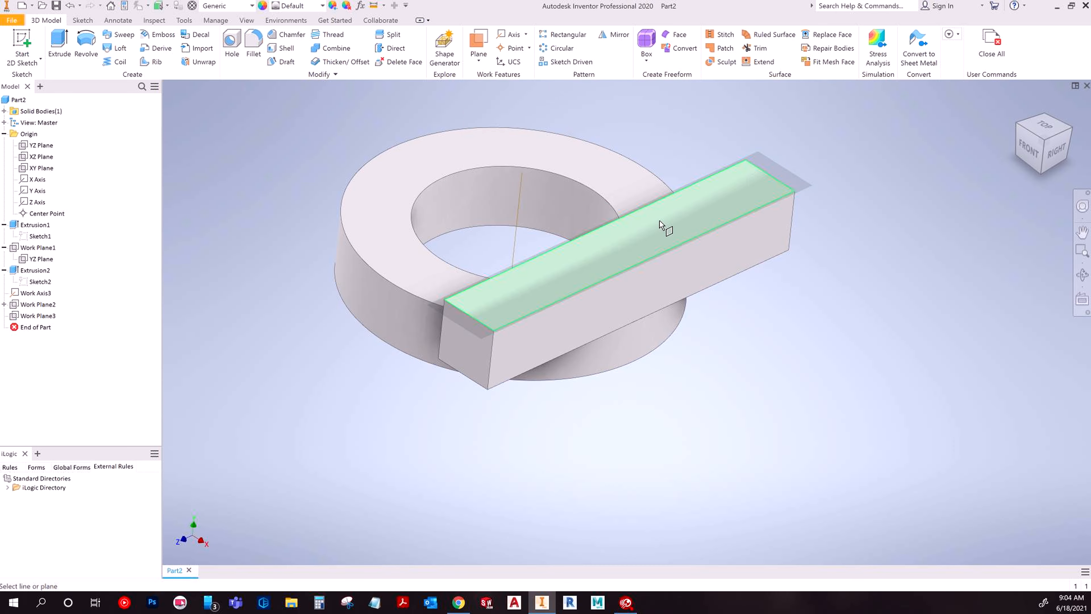
{"action": "left_click", "coordinate": [693, 187]}
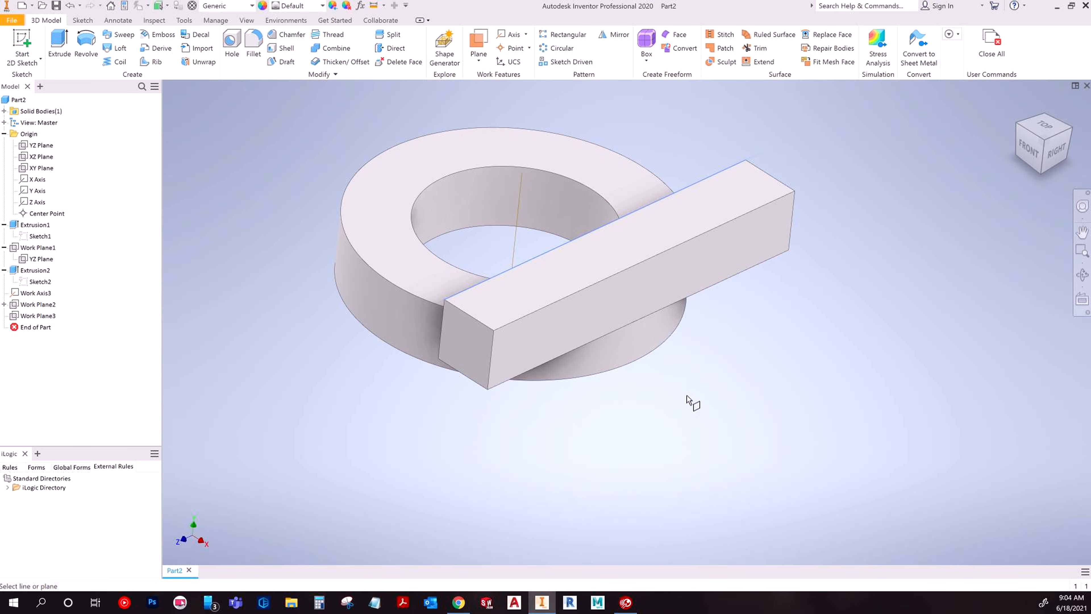
{"action": "left_click", "coordinate": [702, 218]}
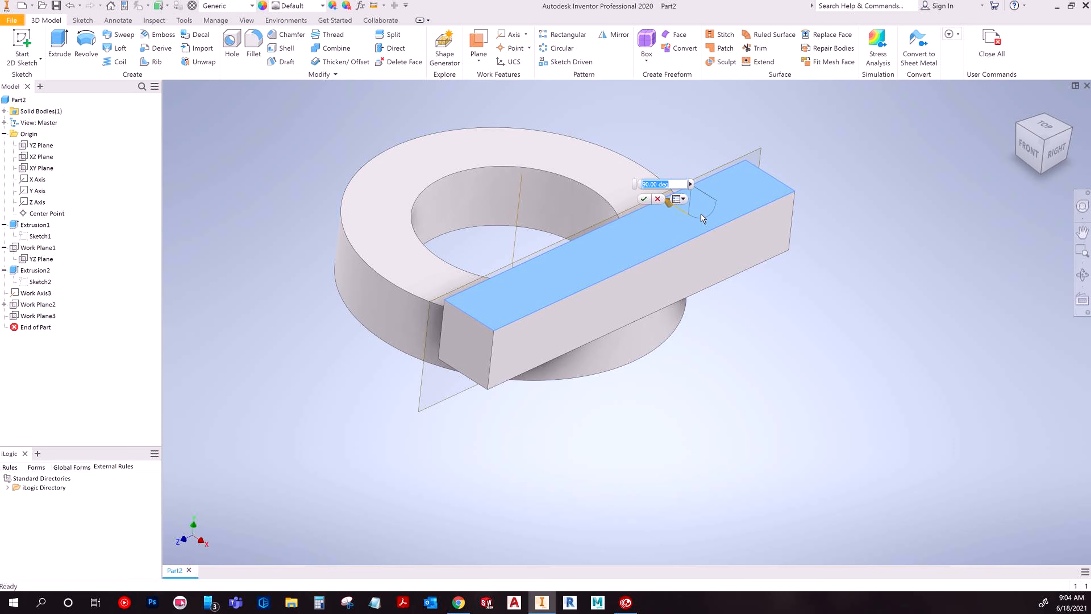
{"action": "middle_click_drag", "start_coordinate": [673, 357], "coordinate": [796, 349], "text": "shift"}
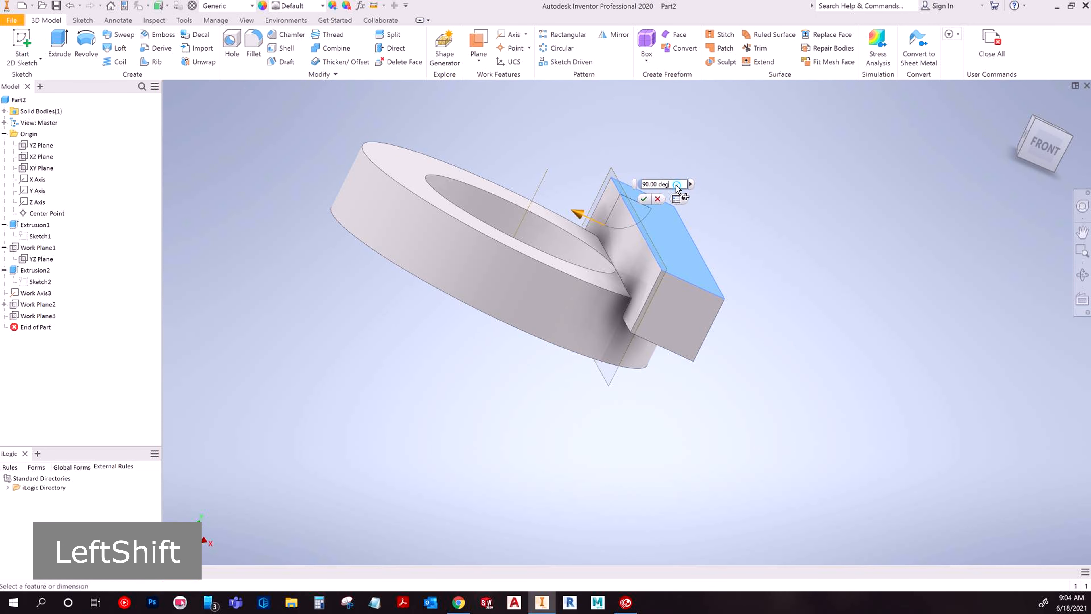
{"action": "type", "text": "45"}
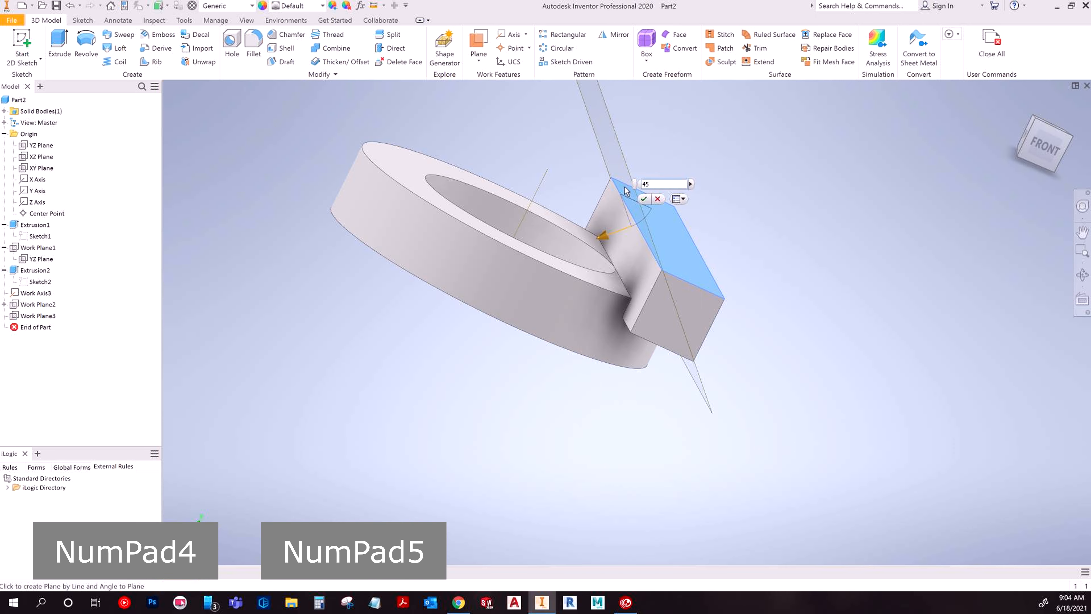
{"action": "middle_click_drag", "start_coordinate": [705, 464], "coordinate": [702, 334], "text": "shift"}
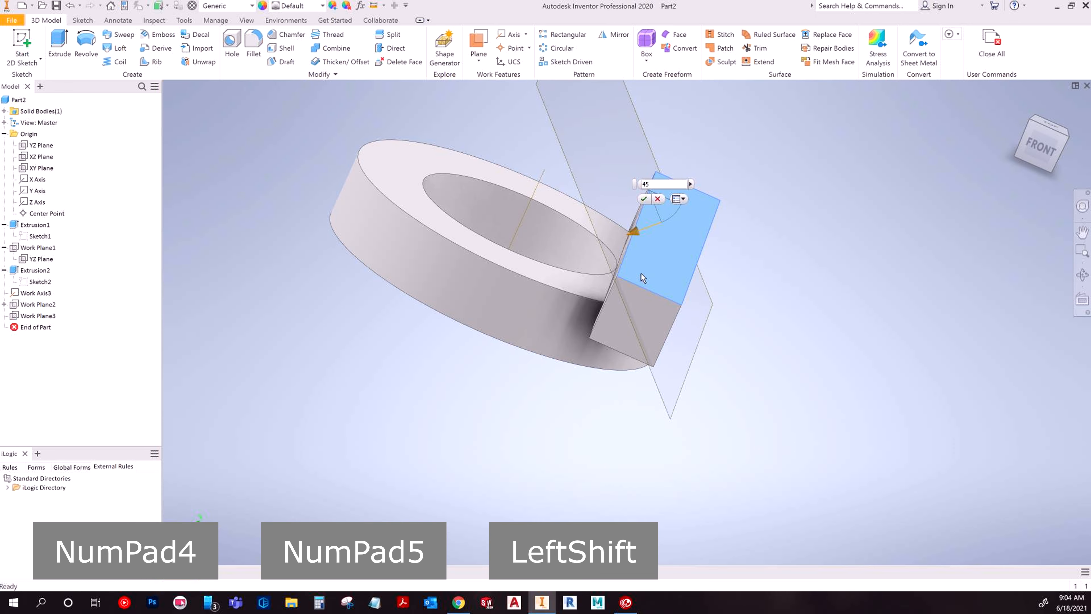
{"action": "middle_click_drag", "start_coordinate": [625, 252], "coordinate": [632, 237], "text": "shift"}
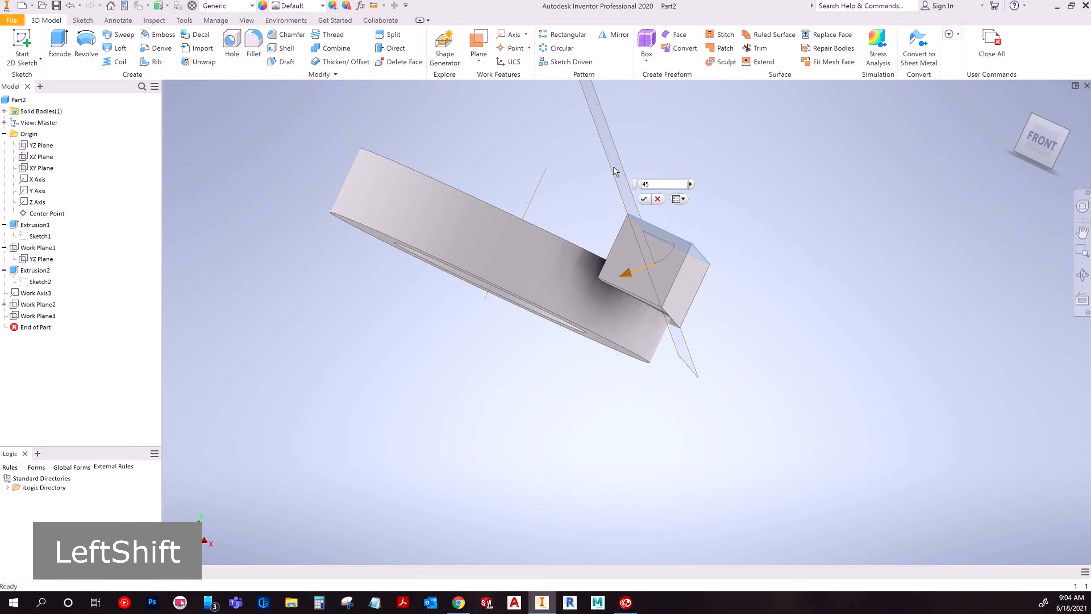
{"action": "middle_click_drag", "start_coordinate": [628, 219], "coordinate": [631, 195], "text": "shift"}
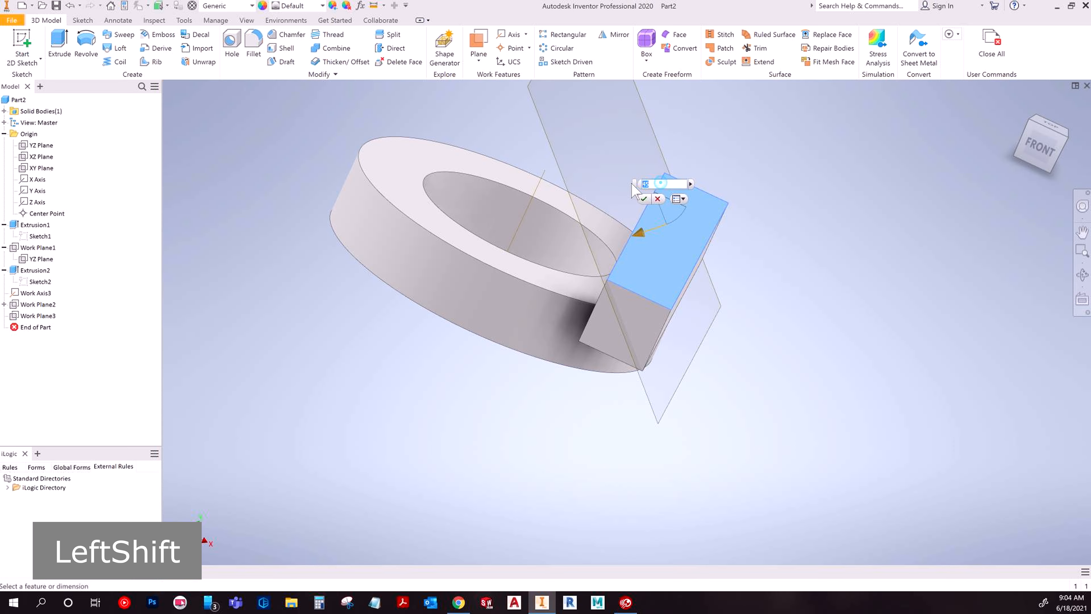
- Try angles of 22.5 and -22.5 degrees for the angled work plane, inspect the preview, and discard the plane
{"action": "type", "text": "22.5"}
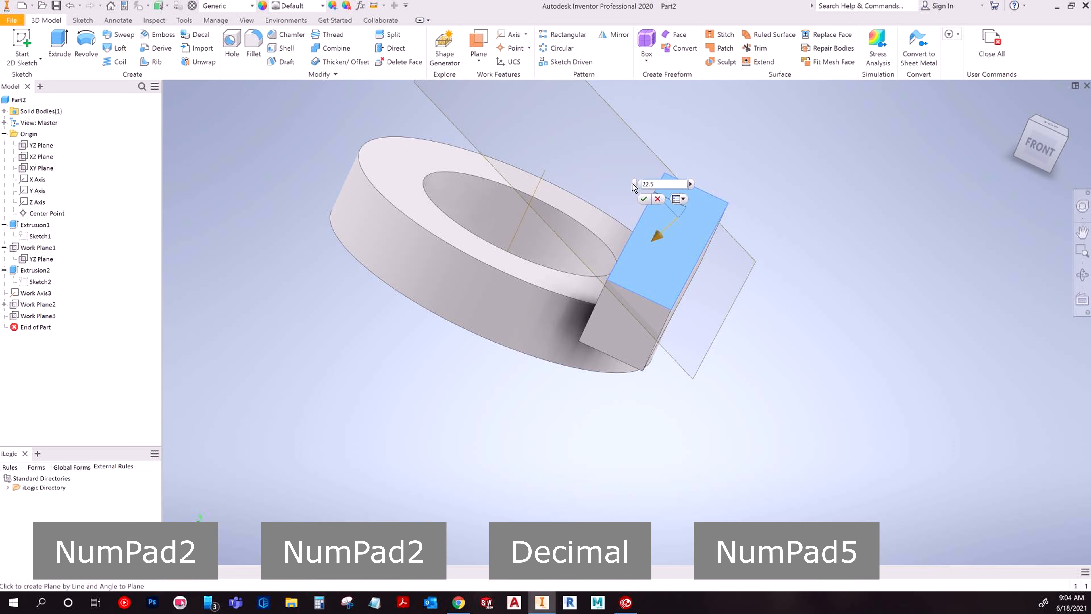
{"action": "mouse_move", "coordinate": [779, 340]}
{"action": "middle_mouse_down", "text": "shift"}
{"action": "mouse_move", "coordinate": [779, 325]}
{"action": "mouse_move", "coordinate": [790, 329]}
{"action": "middle_mouse_up", "text": "shift"}
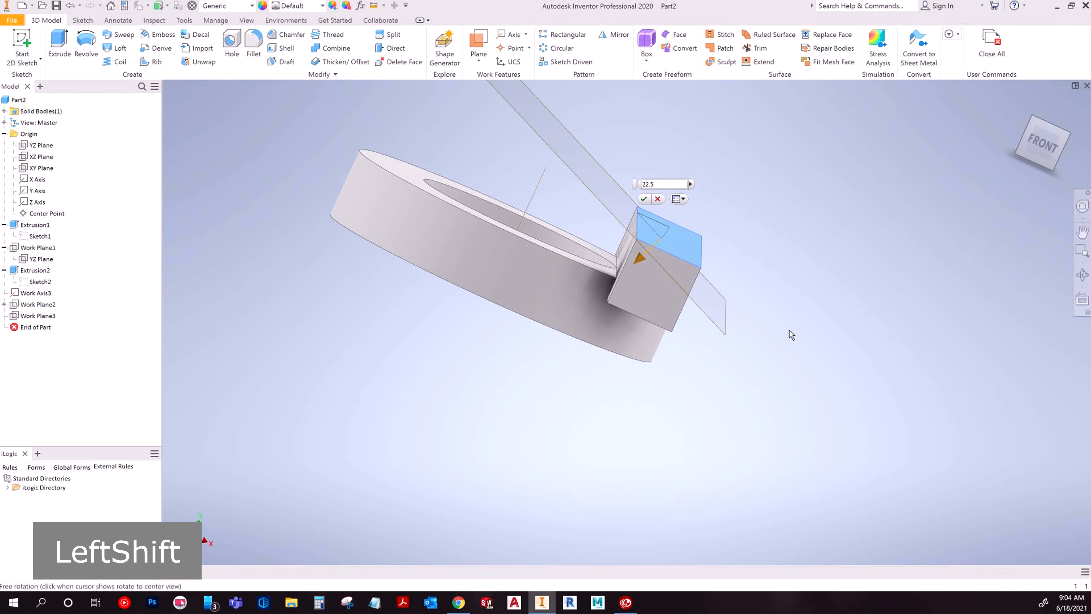
{"action": "left_click_drag", "start_coordinate": [664, 184], "coordinate": [616, 183]}
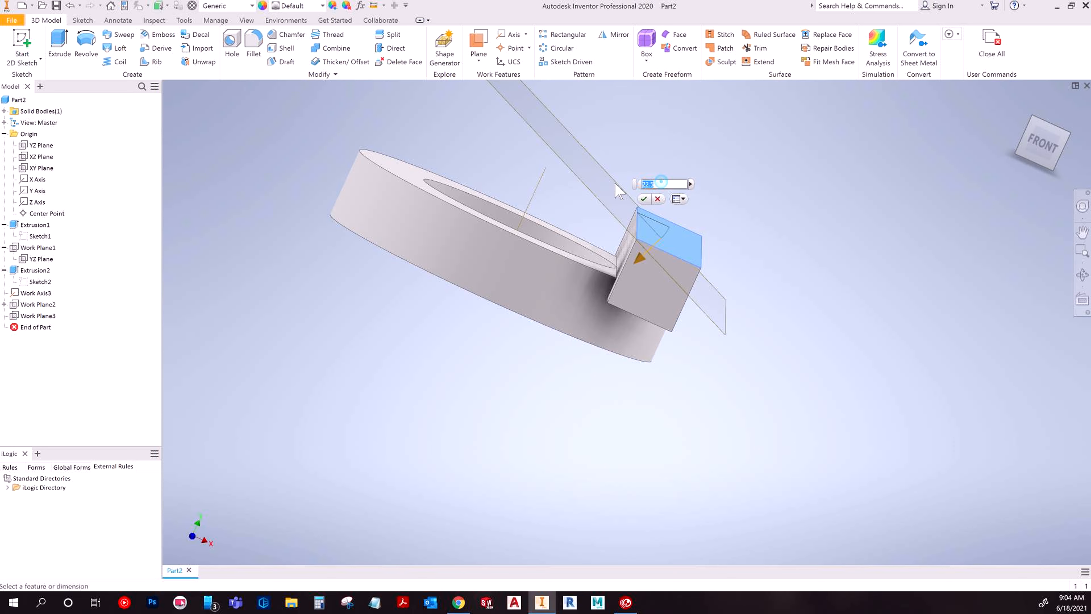
{"action": "type", "text": "-22.5"}
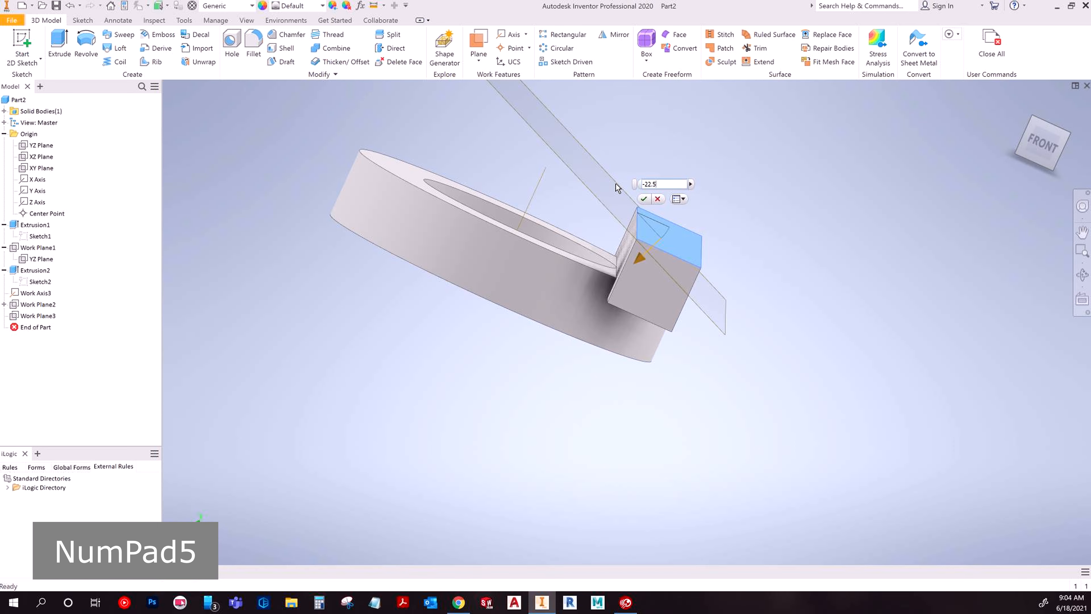
{"action": "middle_click_drag", "start_coordinate": [743, 320], "coordinate": [812, 349], "text": "shift"}
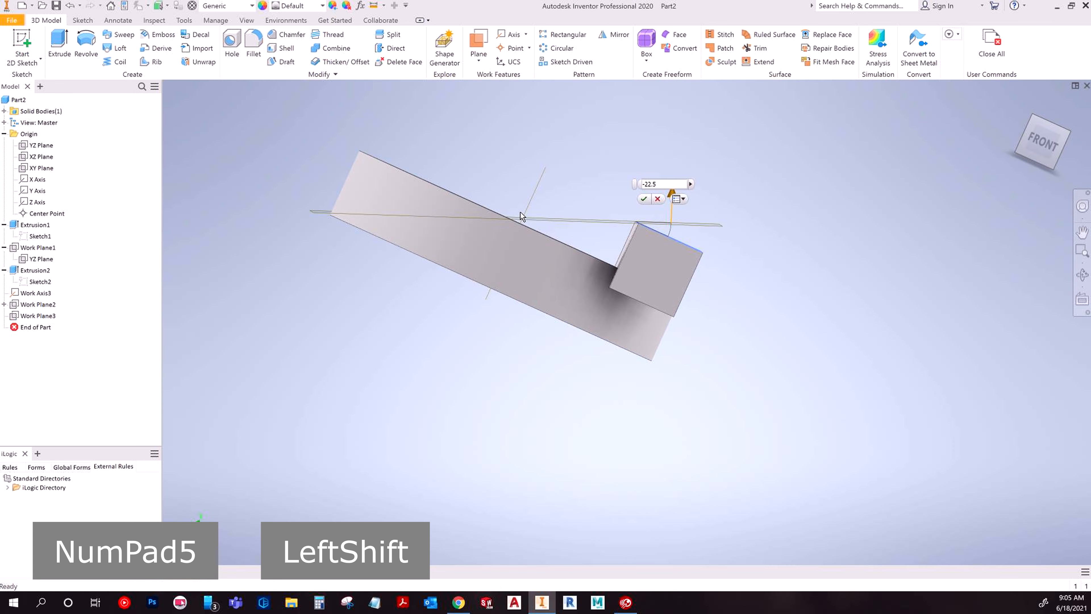
{"action": "middle_click_drag", "start_coordinate": [585, 363], "coordinate": [660, 277], "text": "shift"}
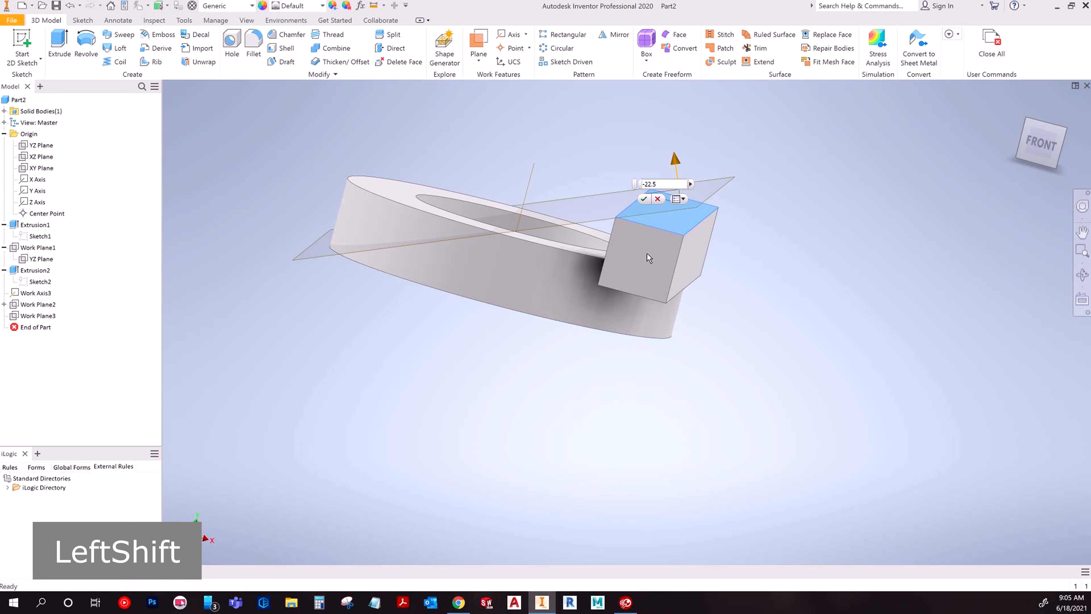
{"action": "left_click", "coordinate": [660, 201]}
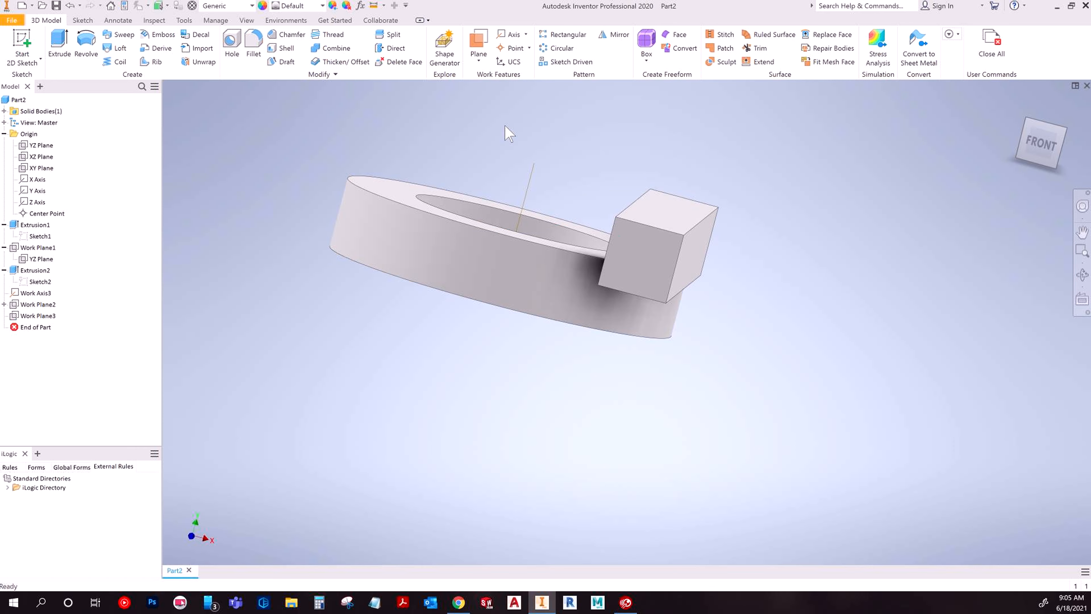
- Try a diagonal Three Points work plane through the bar's two upper inner corners and lower outer front corner, check it from the front, and undo it
{"action": "middle_click_drag", "start_coordinate": [495, 185], "coordinate": [643, 207], "text": "shift"}
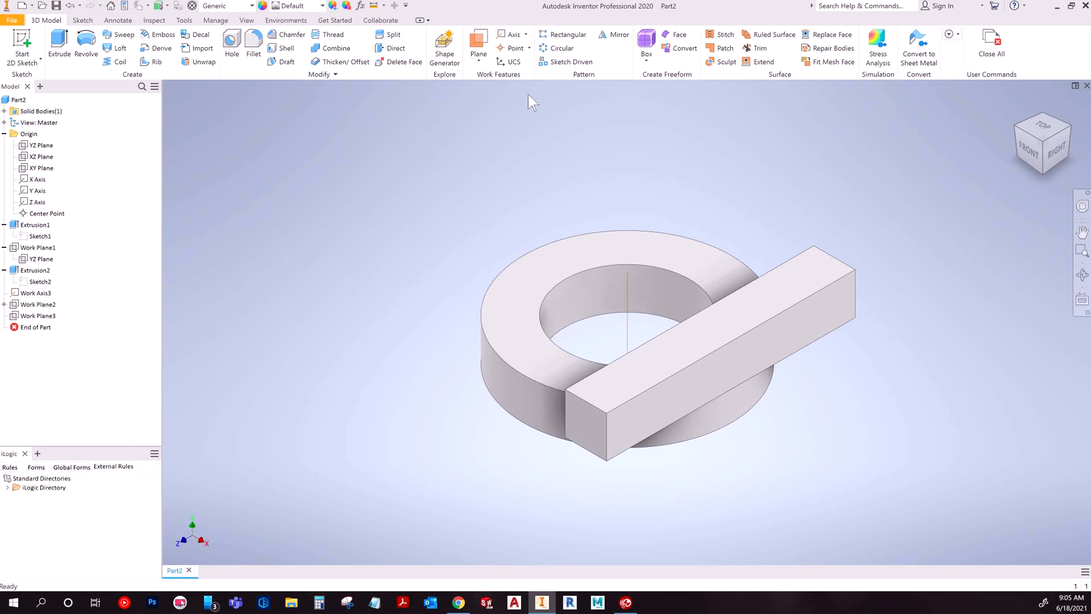
{"action": "right_click", "coordinate": [36, 293]}
{"action": "key", "text": "Escape"}
{"action": "left_click", "coordinate": [479, 60]}
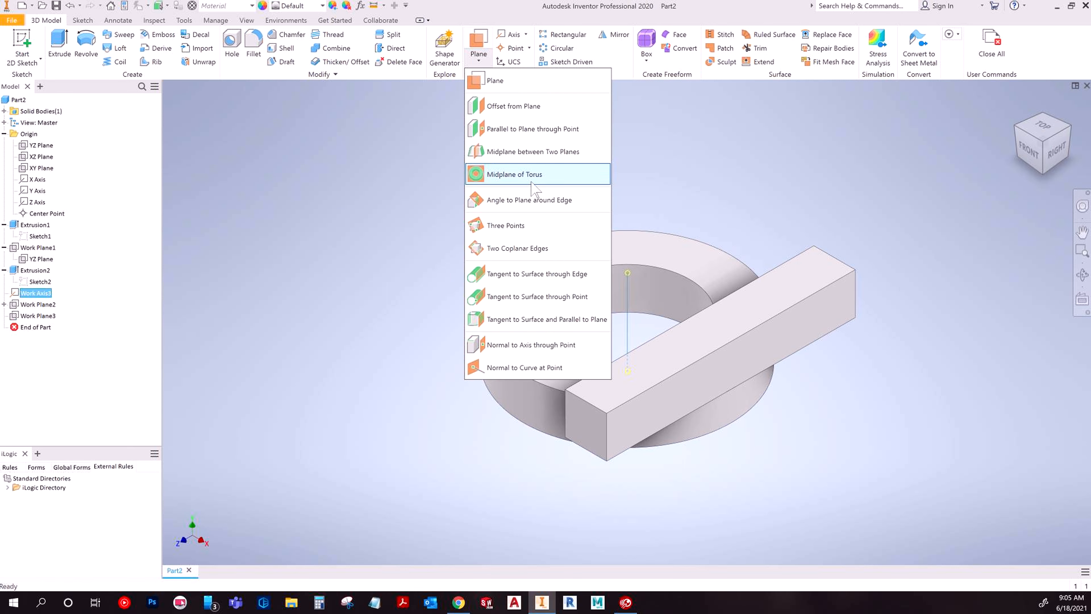
{"action": "left_click", "coordinate": [521, 225]}
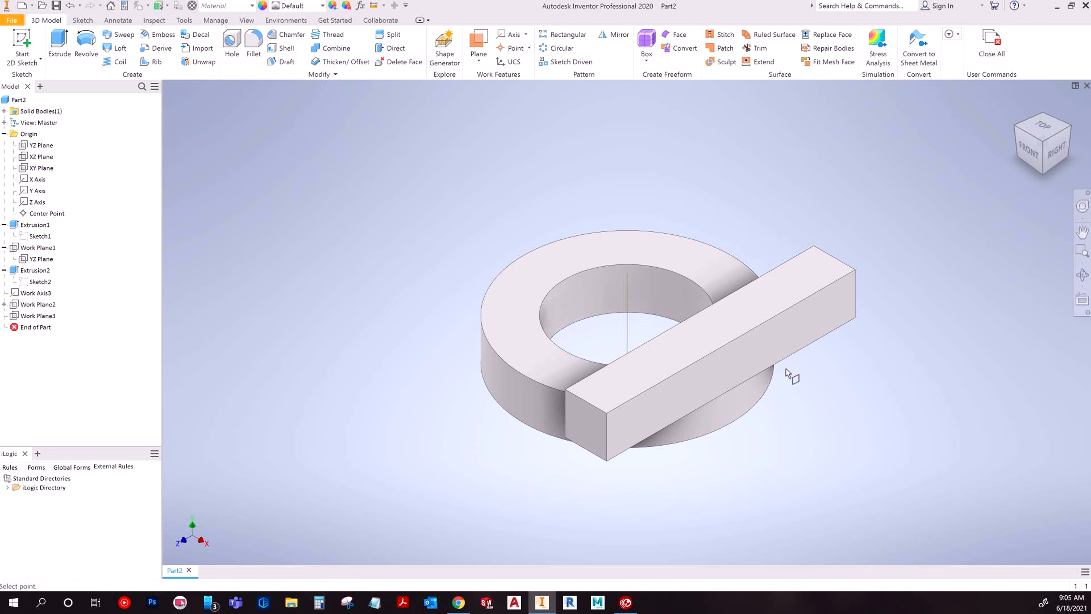
{"action": "left_click", "coordinate": [565, 389]}
{"action": "left_click", "coordinate": [811, 248]}
{"action": "left_click", "coordinate": [607, 462]}
{"action": "middle_click_drag", "start_coordinate": [614, 462], "coordinate": [670, 432], "text": "shift"}
{"action": "left_click", "coordinate": [1039, 155]}
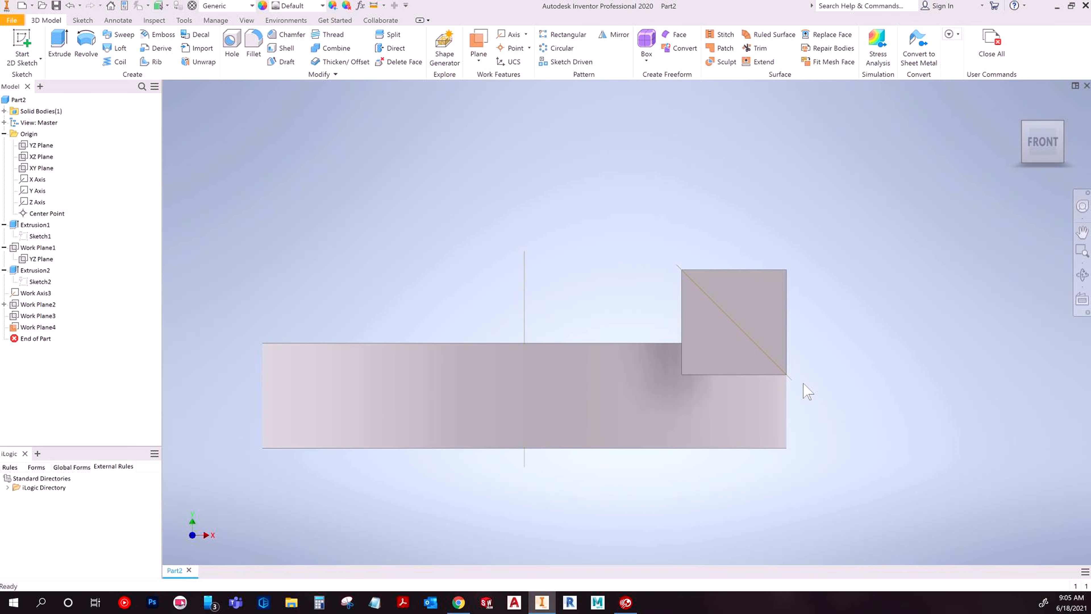
{"action": "key", "text": "ctrl"}
{"action": "key", "text": "ctrl+z"}
- Create a Three Points work plane through the two front corners and the inner back corner of the bar's top face
{"action": "middle_click_drag", "start_coordinate": [970, 280], "coordinate": [913, 290], "text": "shift"}
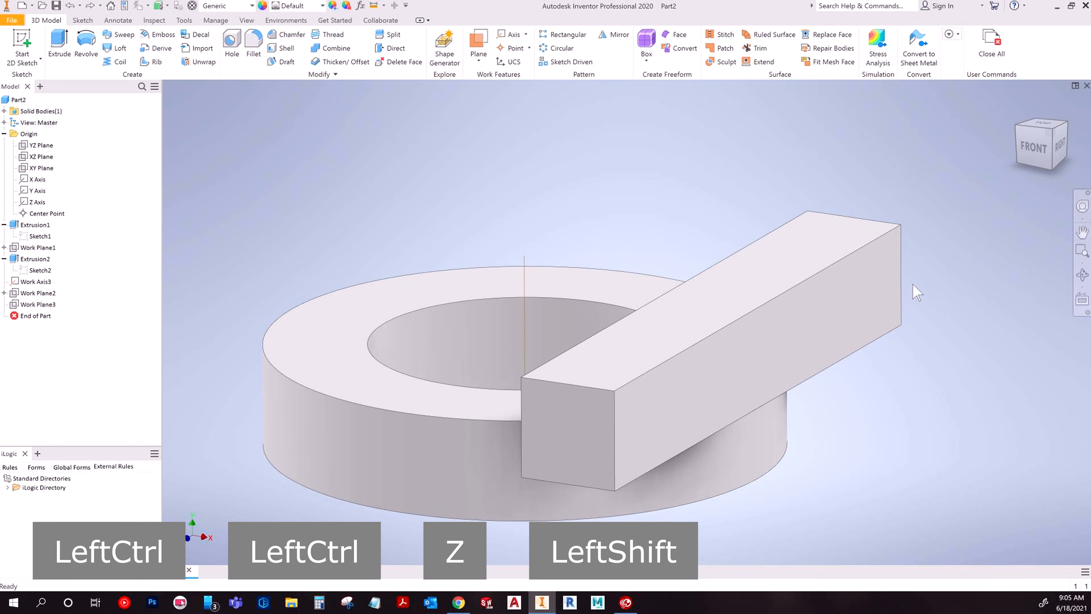
{"action": "left_click", "coordinate": [479, 60]}
{"action": "left_click", "coordinate": [519, 224]}
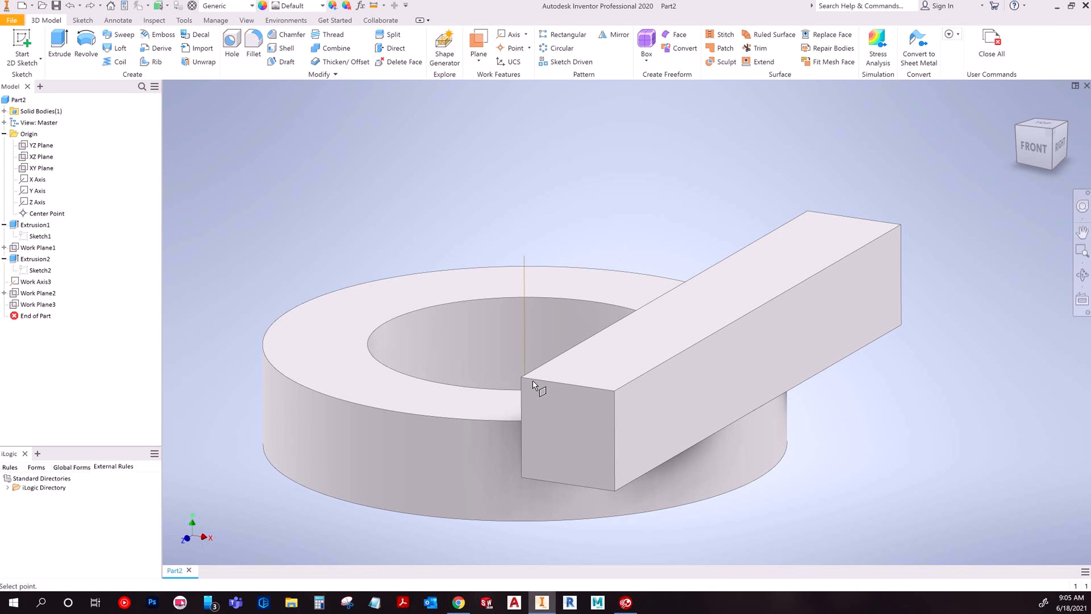
{"action": "left_click", "coordinate": [615, 391]}
{"action": "left_click", "coordinate": [808, 211]}
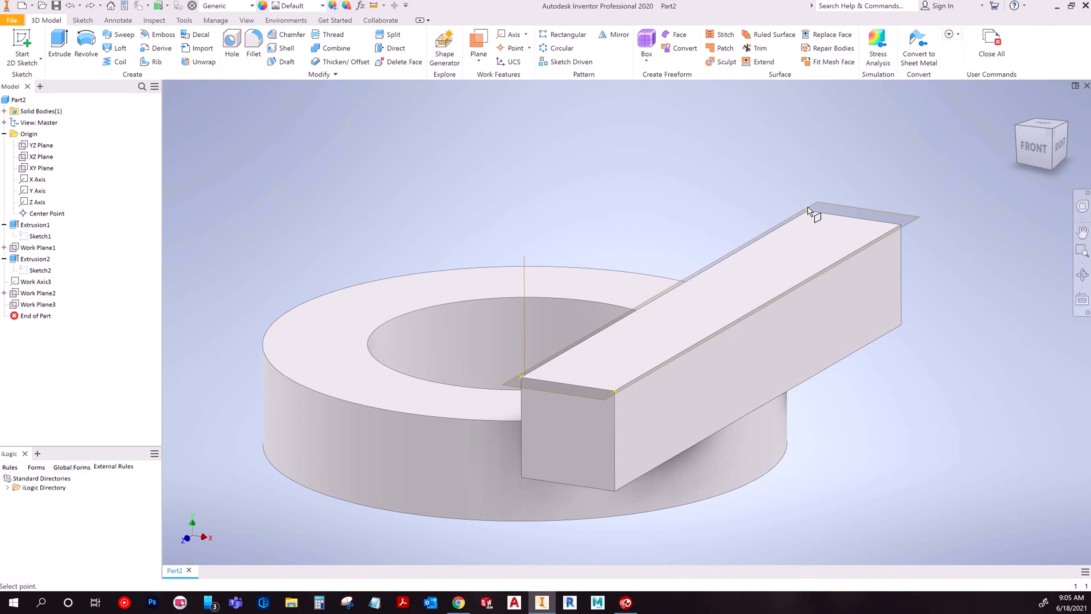
- Undo the last three-point work plane and add a work point where the vertical work axis meets the ring's top face
{"action": "key", "text": "ctrl+z"}
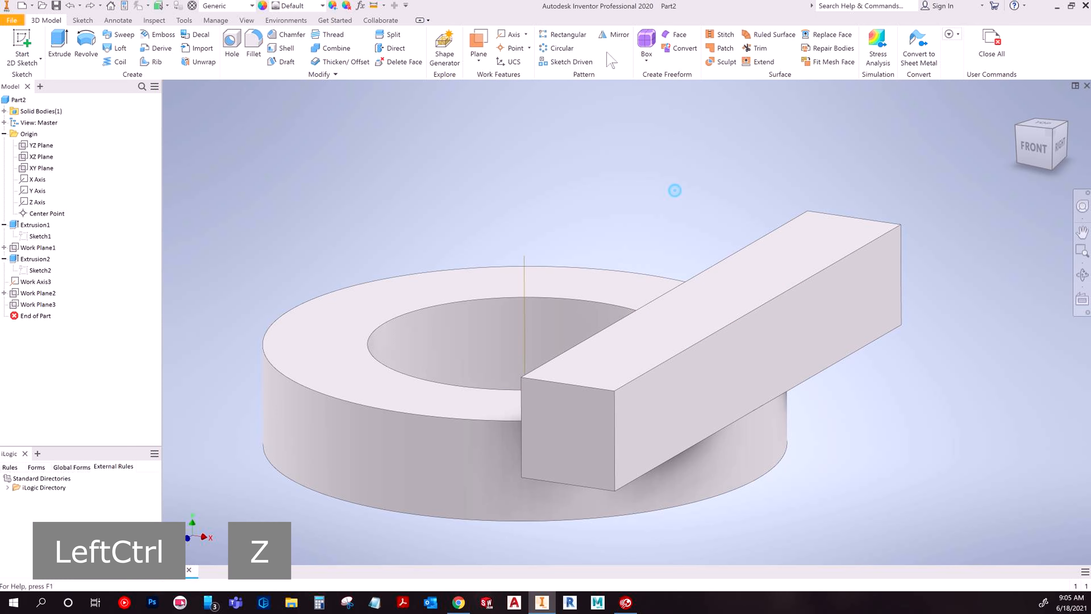
{"action": "left_click", "coordinate": [513, 47]}
{"action": "left_click", "coordinate": [554, 274]}
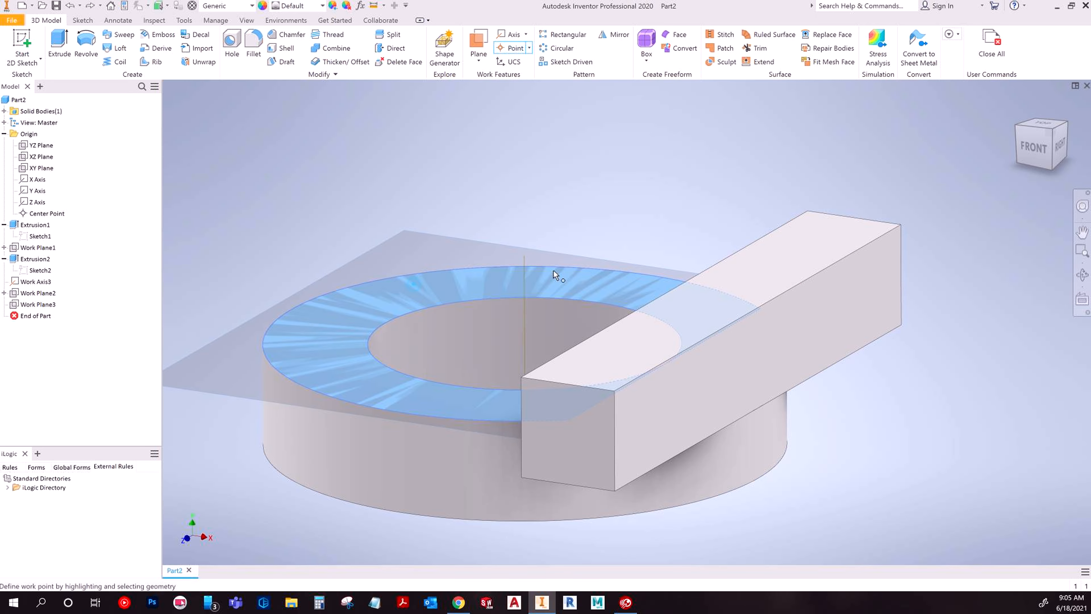
{"action": "left_click", "coordinate": [525, 261]}
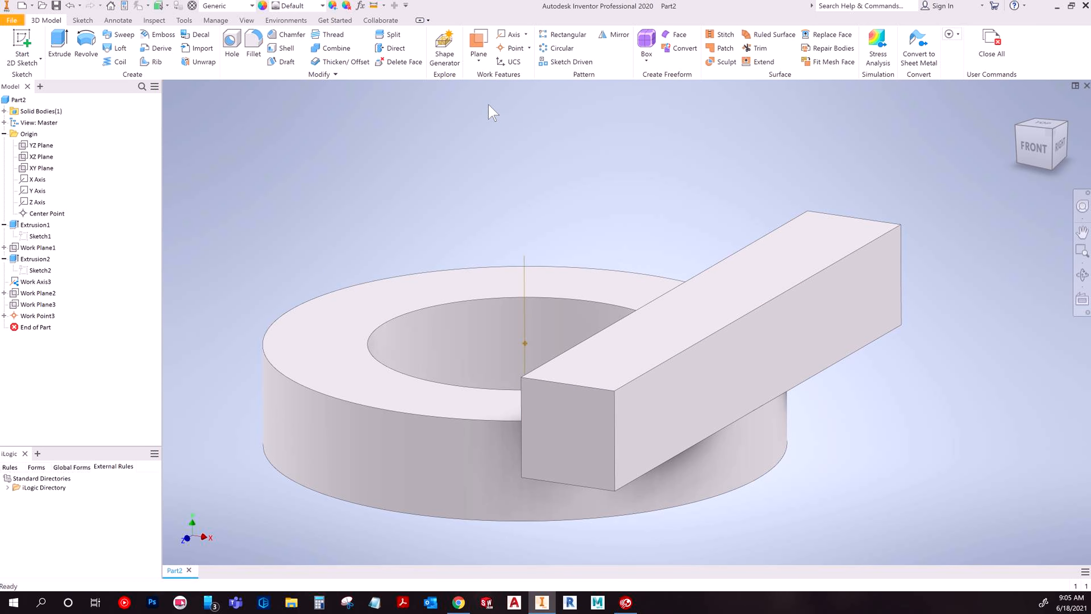
- Try a Three Points work plane through the new work point and the two outer corners of the bar's top face, inspect it, and undo it
{"action": "left_click", "coordinate": [479, 61]}
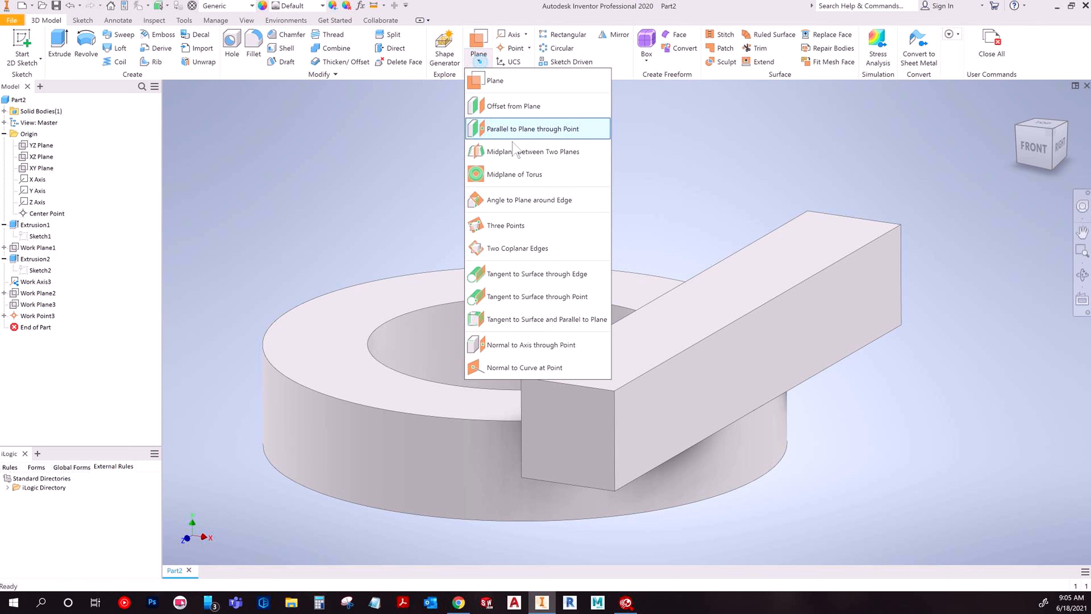
{"action": "left_click", "coordinate": [515, 225]}
{"action": "left_click", "coordinate": [524, 343]}
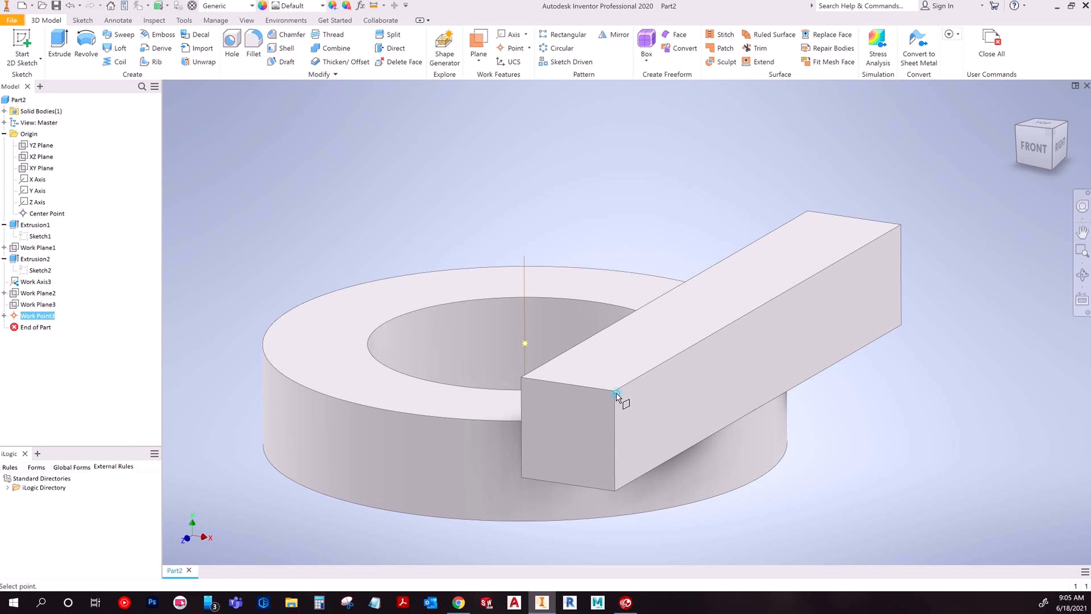
{"action": "left_click", "coordinate": [902, 228]}
{"action": "middle_click_drag", "start_coordinate": [901, 229], "coordinate": [870, 349], "text": "shift"}
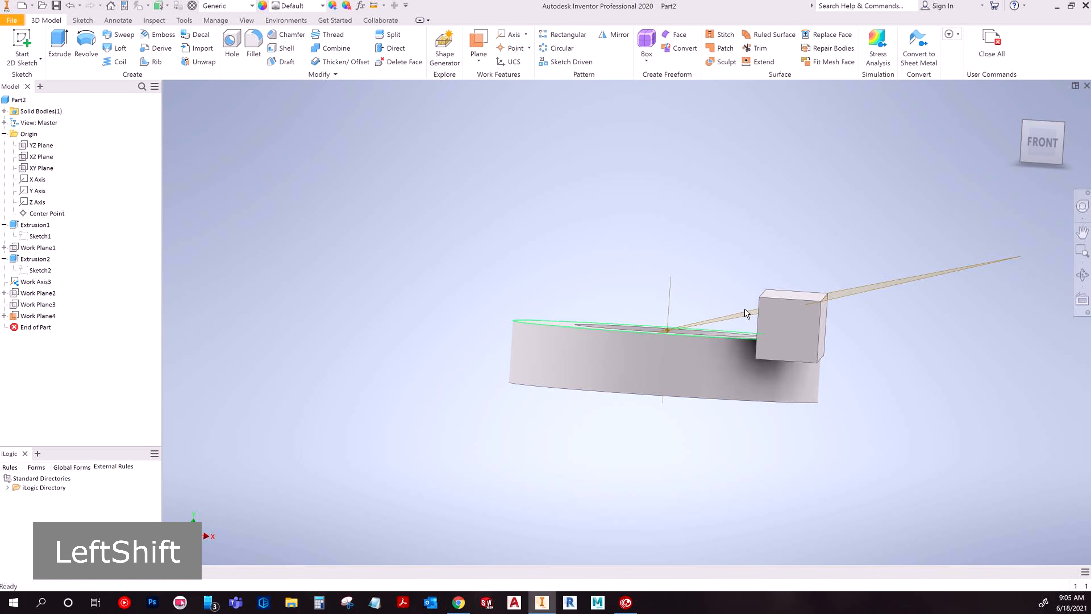
{"action": "middle_click_drag", "start_coordinate": [700, 337], "coordinate": [664, 344], "text": "shift"}
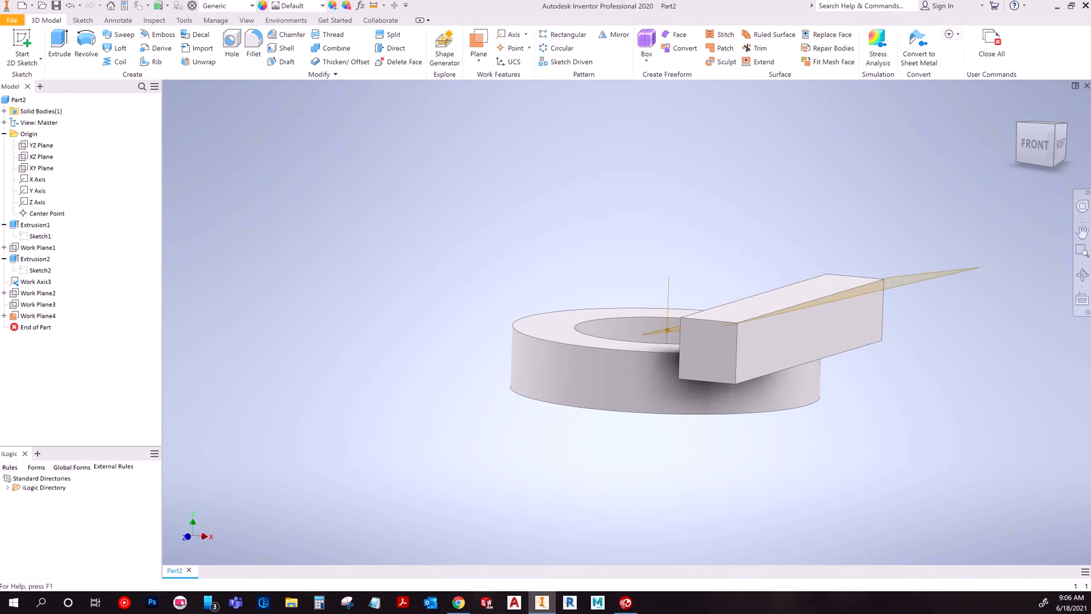
{"action": "key", "text": "ctrl+z"}
{"action": "key", "text": "ctrl+z"}
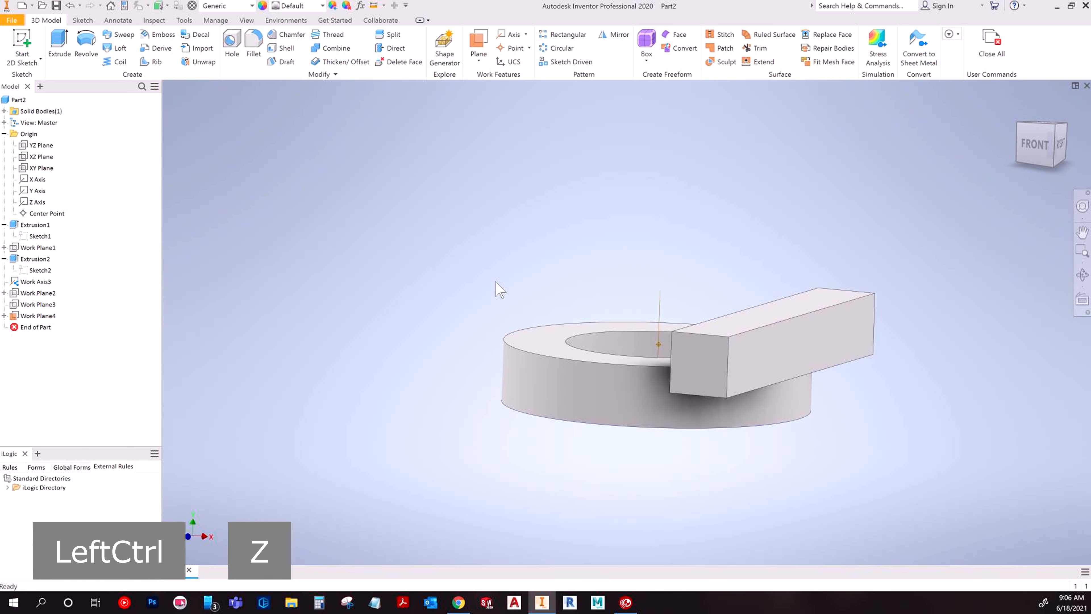
- Try a Two Coplanar Edges work plane through the bar's upper inner and lower outer long edges, inspect it, and undo it
{"action": "left_click", "coordinate": [1054, 124]}
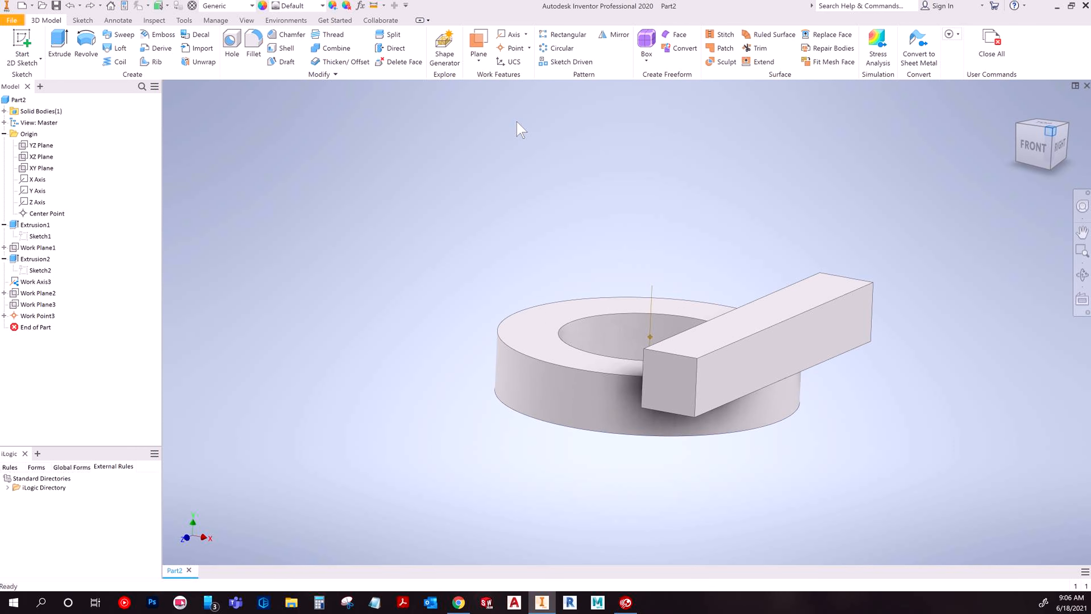
{"action": "left_click", "coordinate": [479, 60]}
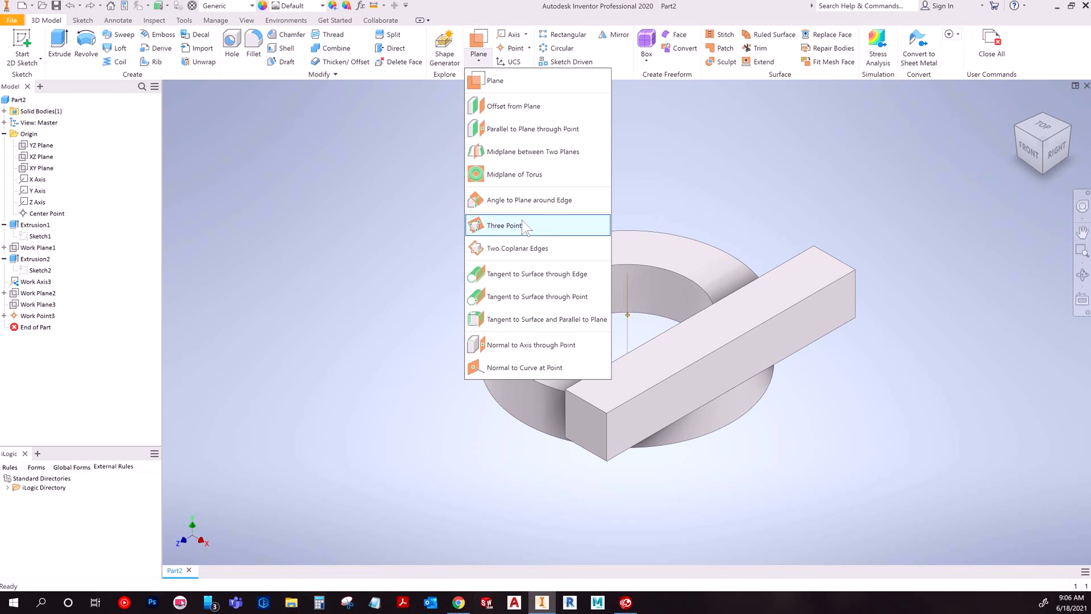
{"action": "left_click", "coordinate": [550, 251]}
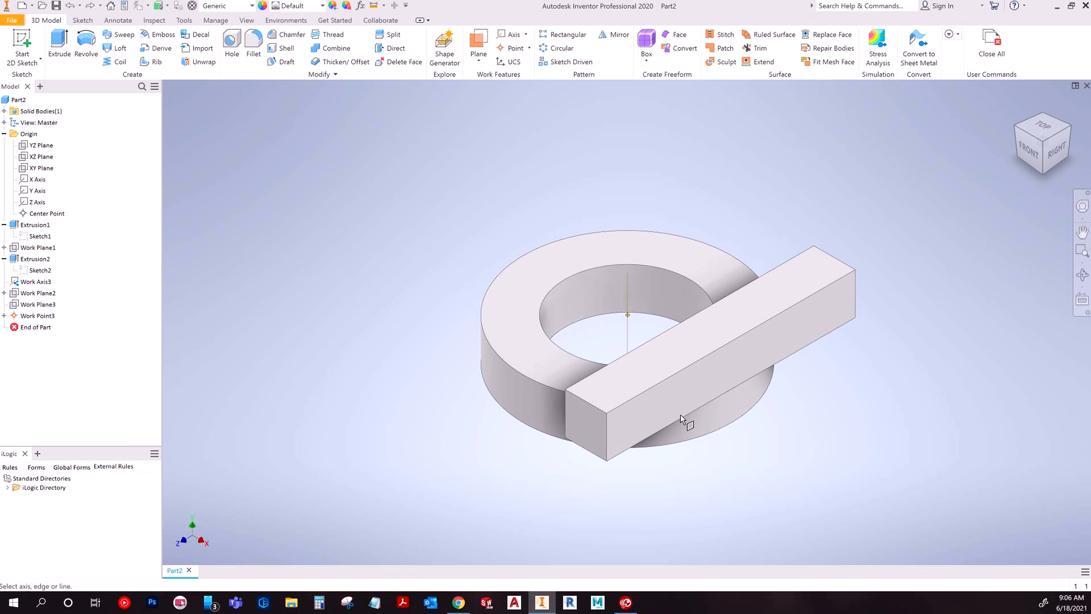
{"action": "left_click", "coordinate": [668, 332]}
{"action": "left_click", "coordinate": [642, 440]}
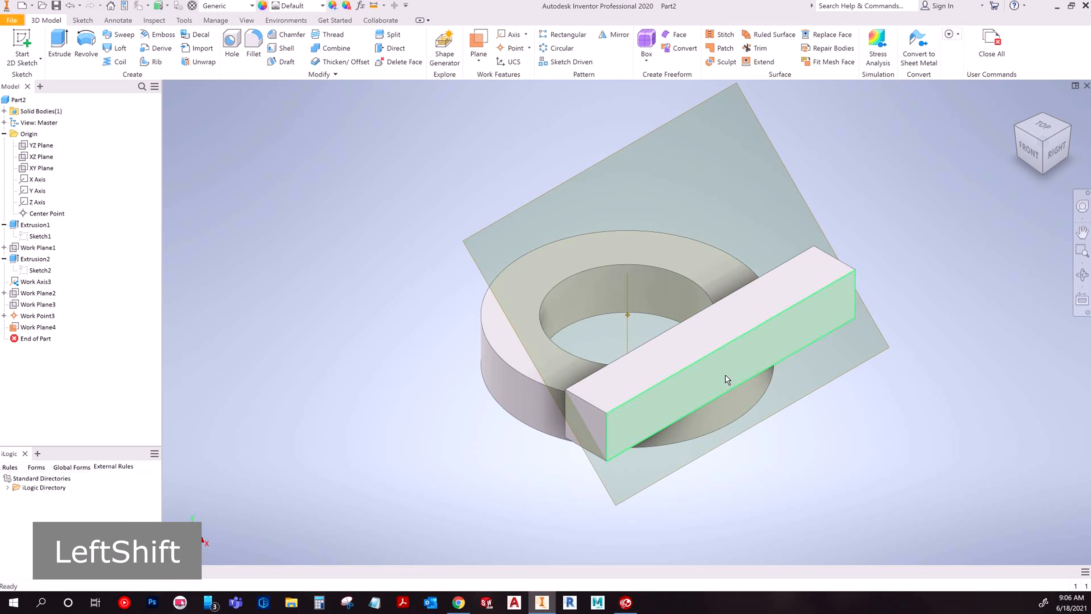
{"action": "middle_click_drag", "start_coordinate": [726, 378], "coordinate": [699, 327], "text": "shift"}
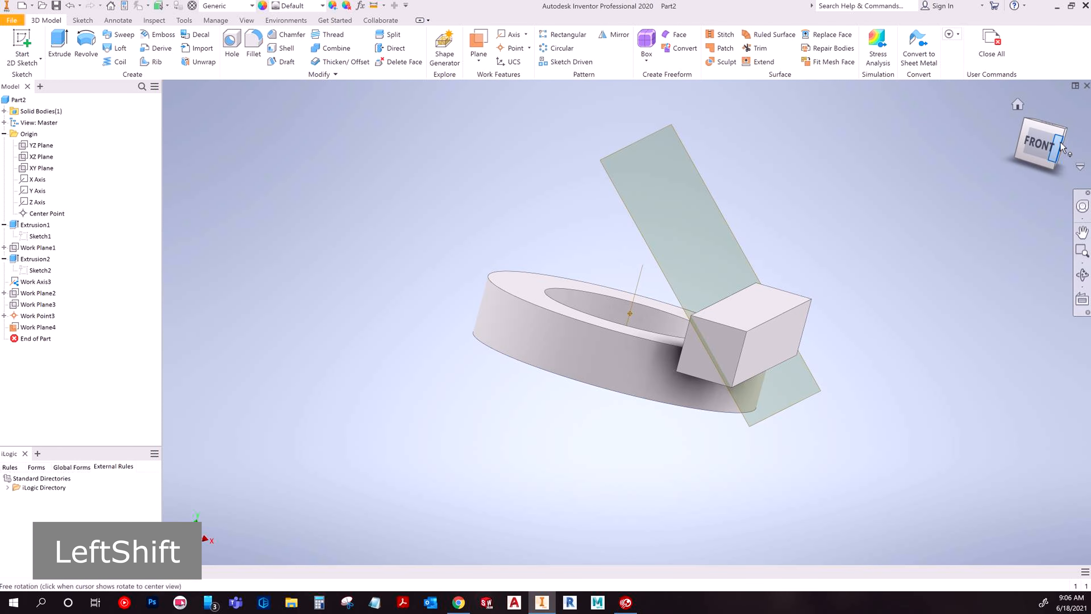
{"action": "left_click", "coordinate": [1064, 130]}
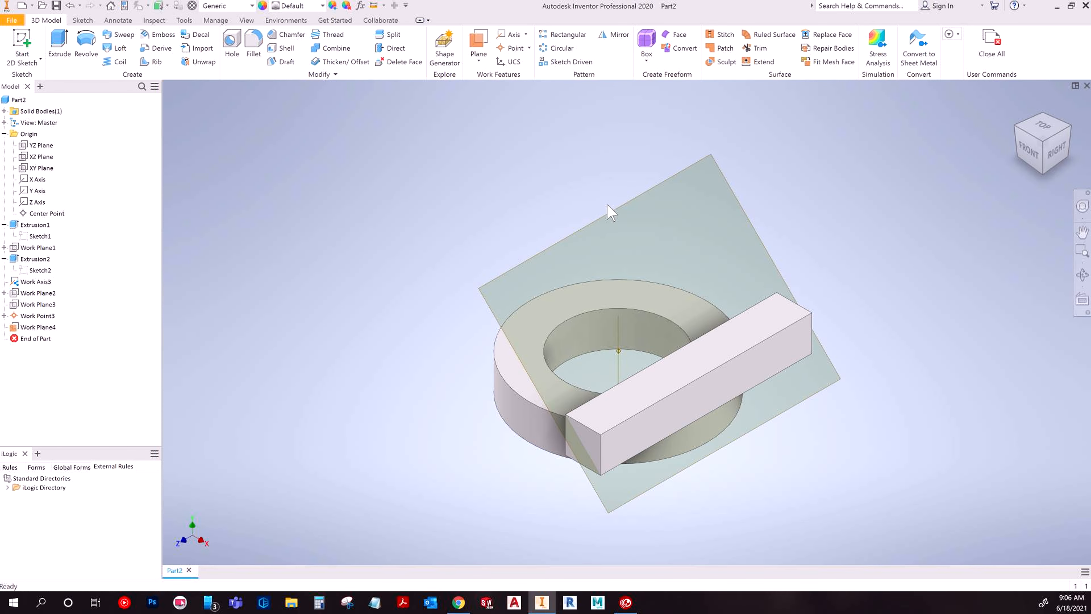
{"action": "key", "text": "ctrl+z"}
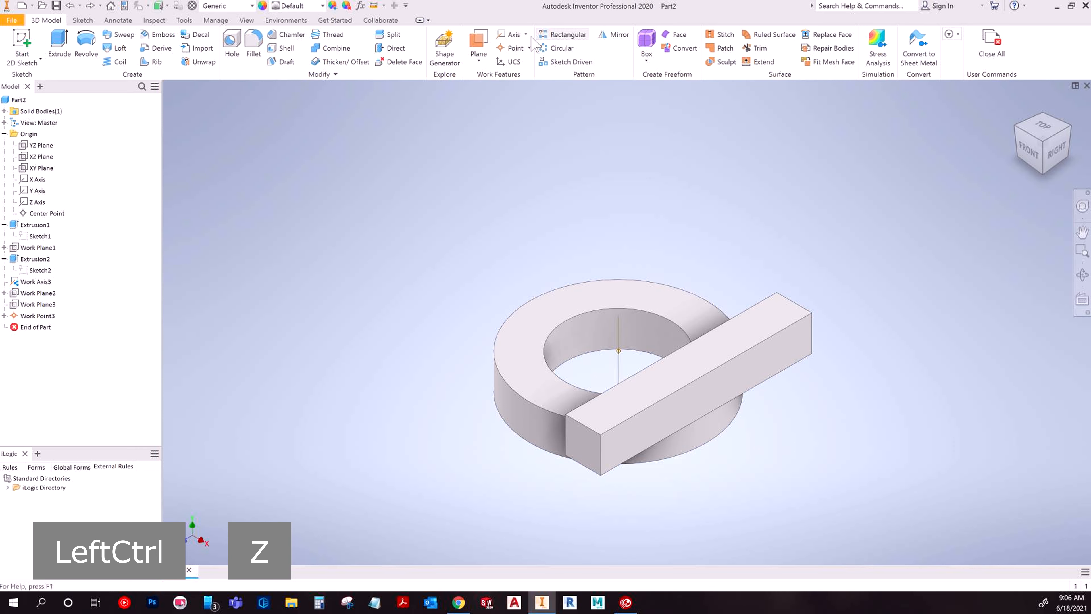
- Try a work plane tangent to the ring's outer cylindrical face through the bar's lower outer long edge, and inspect where it touches the ring
{"action": "left_click", "coordinate": [479, 60]}
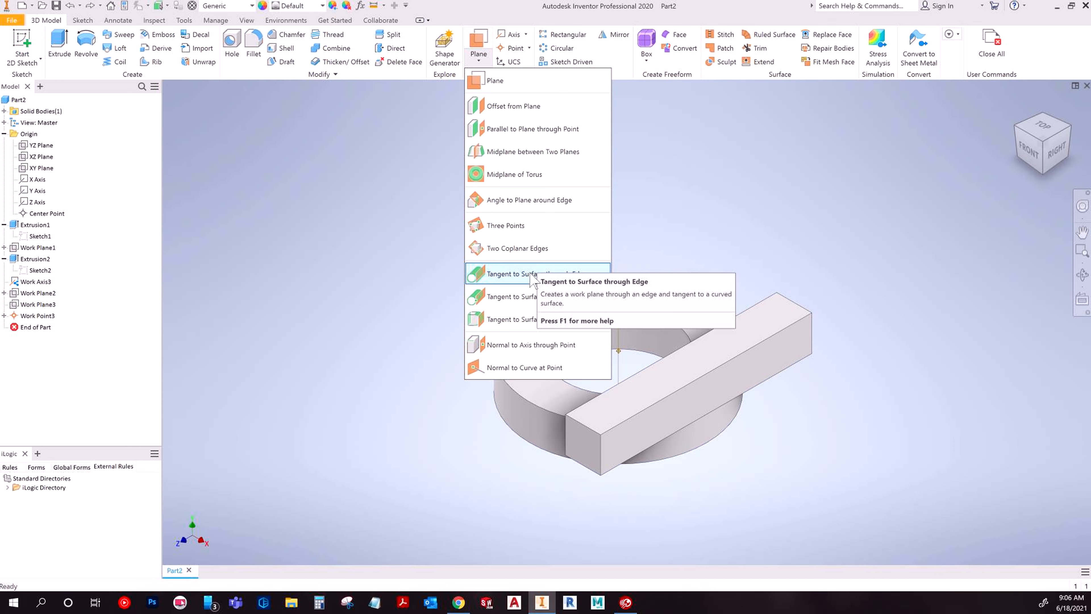
{"action": "left_click", "coordinate": [518, 274]}
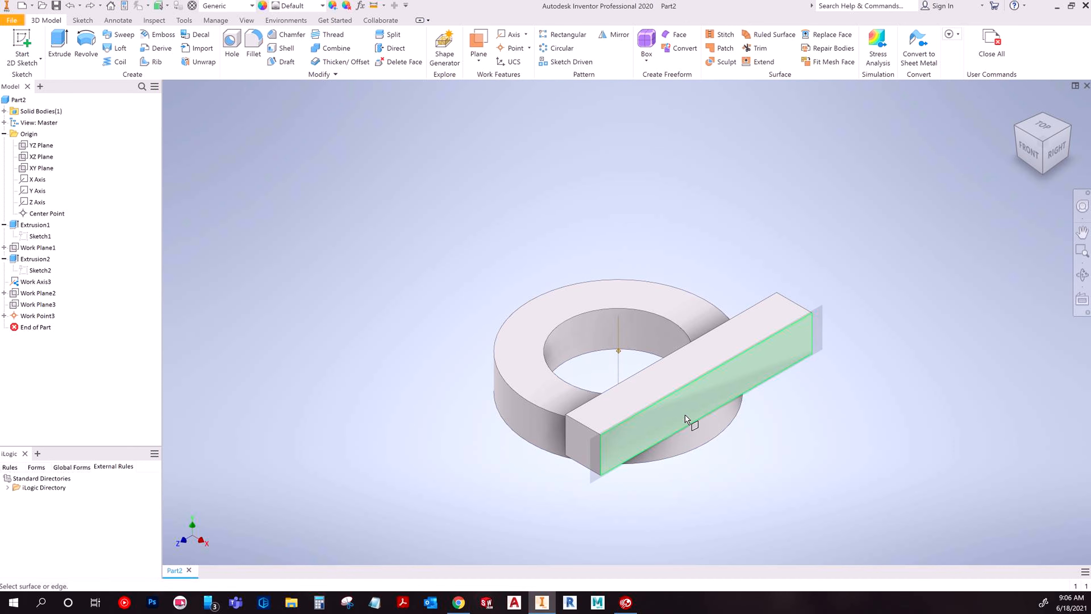
{"action": "left_click", "coordinate": [690, 446]}
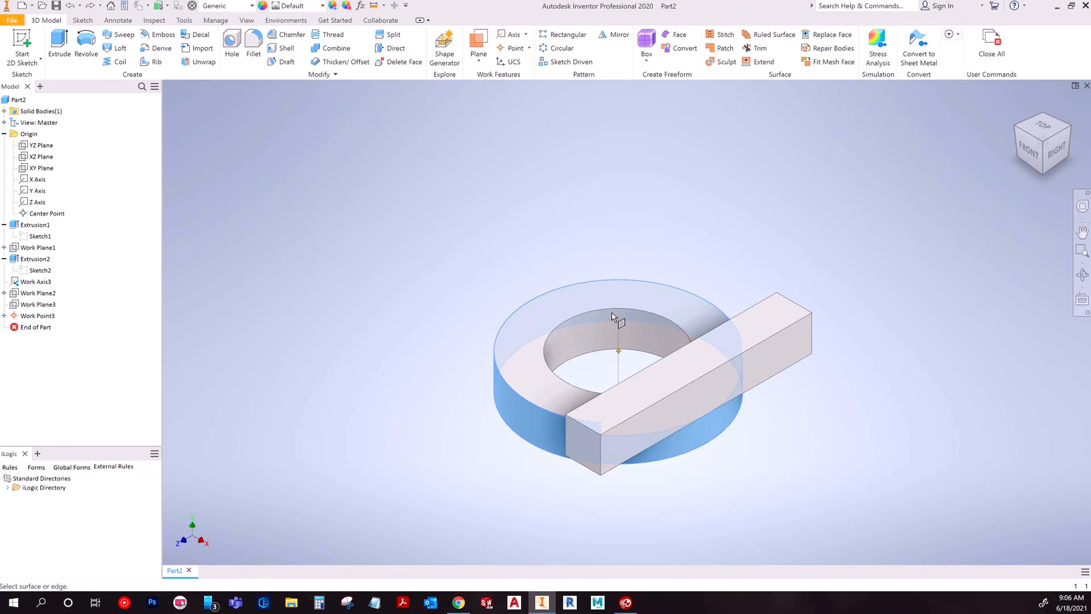
{"action": "left_click", "coordinate": [771, 381]}
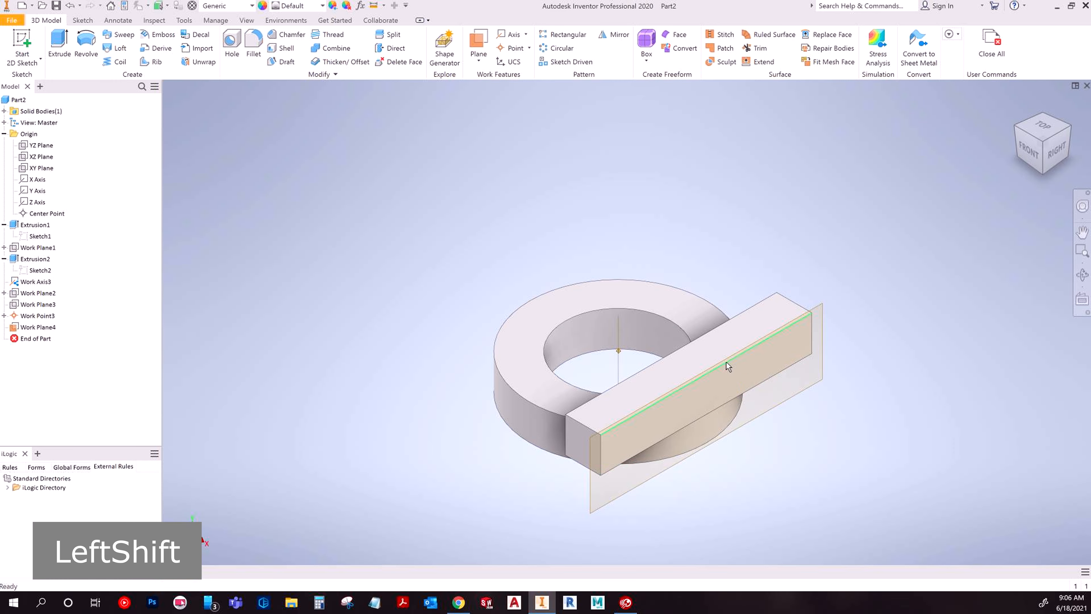
{"action": "left_click", "coordinate": [1029, 155]}
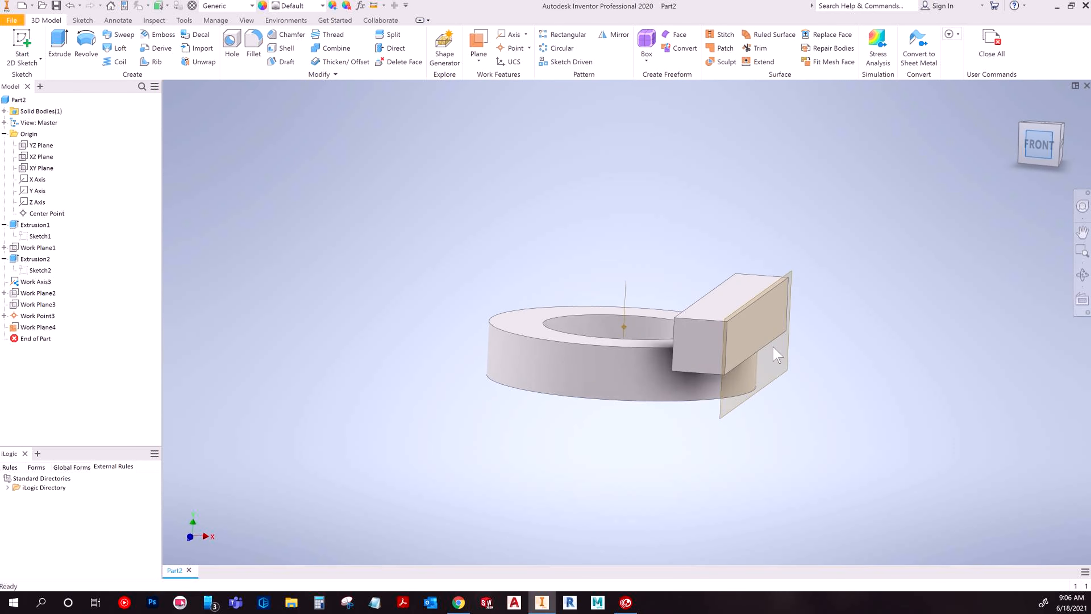
{"action": "scroll", "coordinate": [783, 349], "scroll_direction": "up", "scroll_amount": 3}
{"action": "scroll", "coordinate": [783, 350], "scroll_direction": "down", "scroll_amount": 2}
{"action": "mouse_move", "coordinate": [762, 373]}
{"action": "middle_mouse_down", "text": "shift"}
{"action": "mouse_move", "coordinate": [736, 368]}
{"action": "mouse_move", "coordinate": [760, 397]}
{"action": "mouse_move", "coordinate": [763, 358]}
{"action": "middle_mouse_up", "text": "shift"}
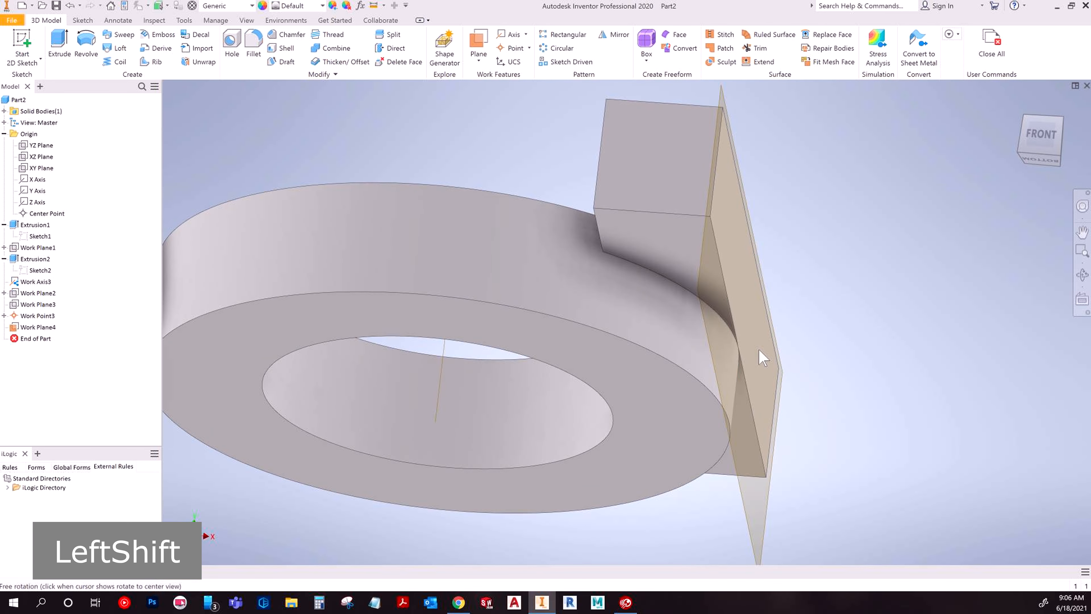
{"action": "scroll", "coordinate": [738, 309], "scroll_direction": "up", "scroll_amount": 5}
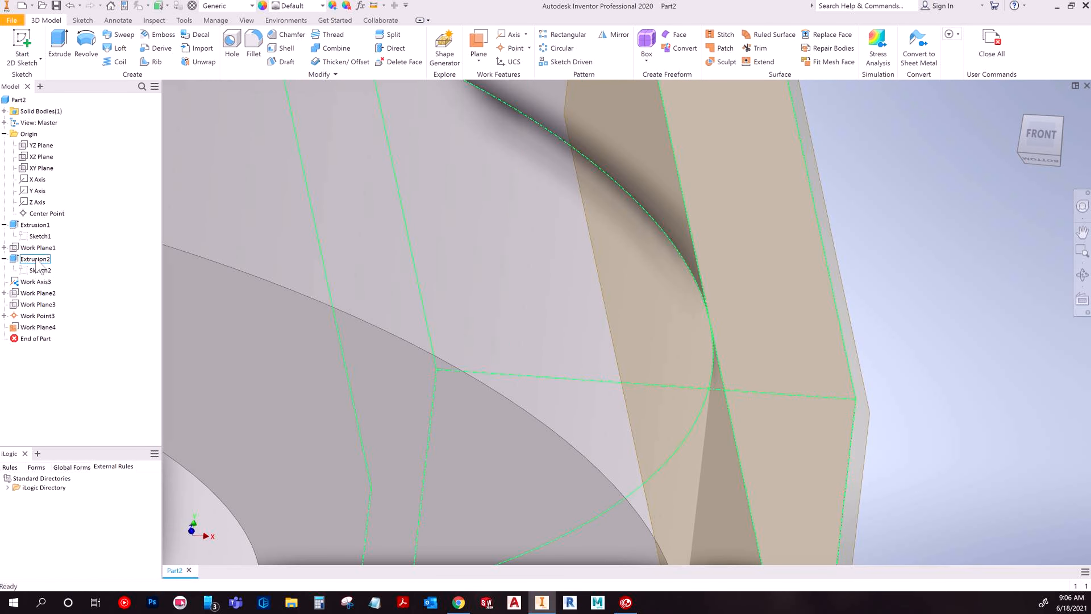
{"action": "scroll", "coordinate": [531, 341], "scroll_direction": "down", "scroll_amount": 4}
{"action": "middle_click_drag", "start_coordinate": [531, 341], "coordinate": [567, 350], "text": "shift"}
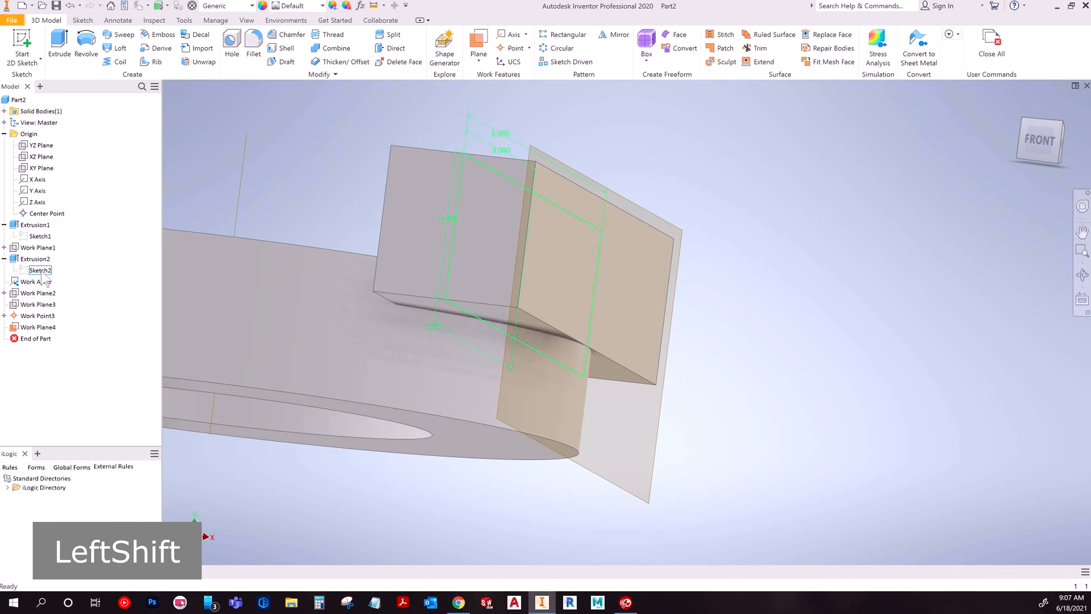
- Try to set the offset of Work Plane1 from the YZ plane to 2.5 in
{"action": "double_click", "coordinate": [38, 248]}
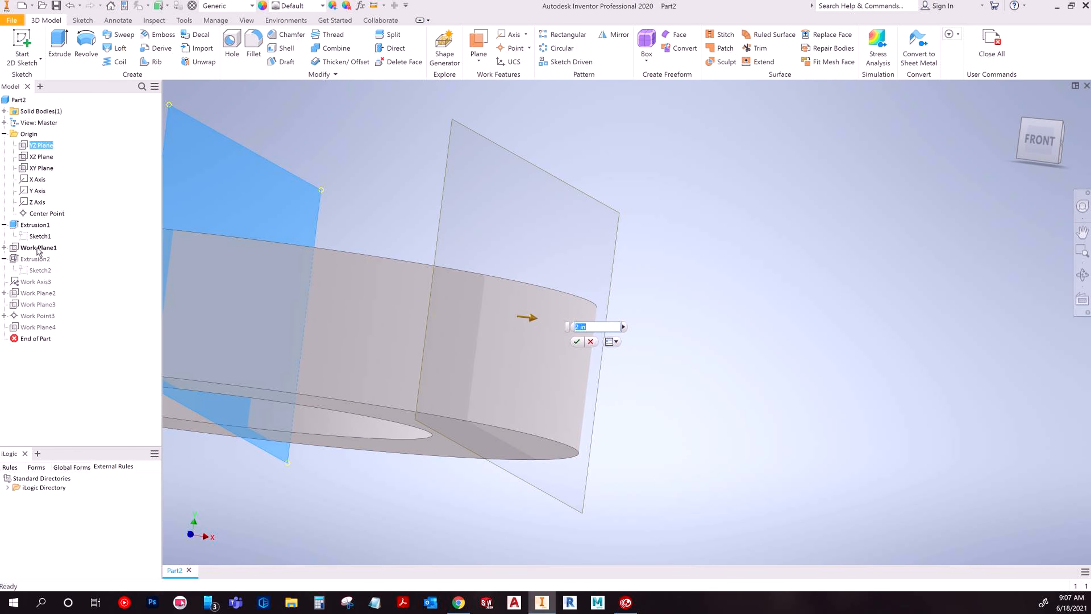
{"action": "type", "text": "2.5"}
{"action": "key", "text": "Return"}
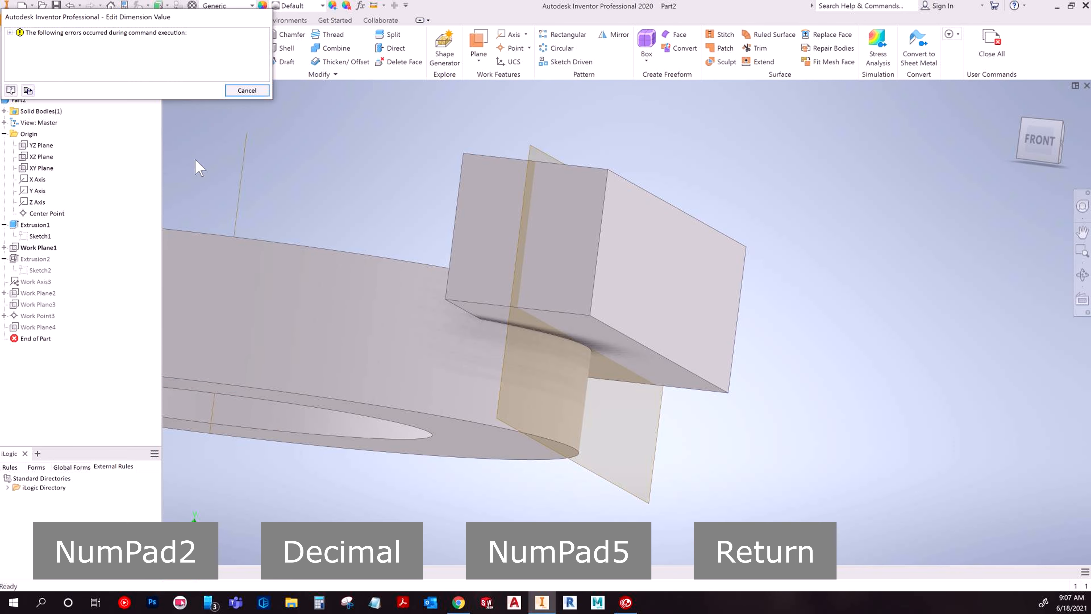
{"action": "left_click", "coordinate": [247, 90]}
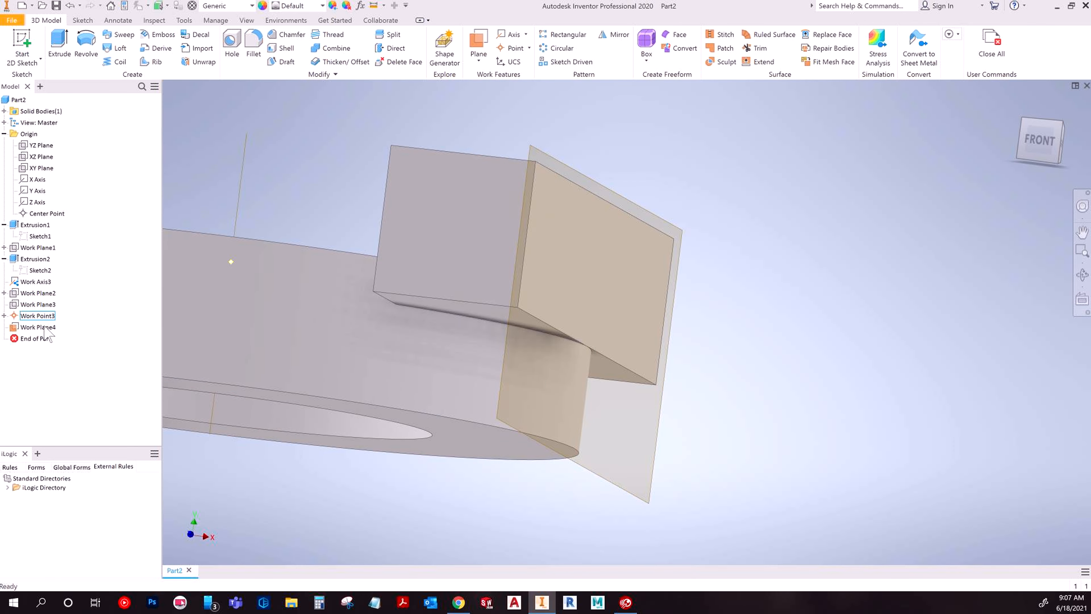
- Check the work axis and the work point's dependency on it, and undo the tangent work plane
{"action": "left_click", "coordinate": [38, 282]}
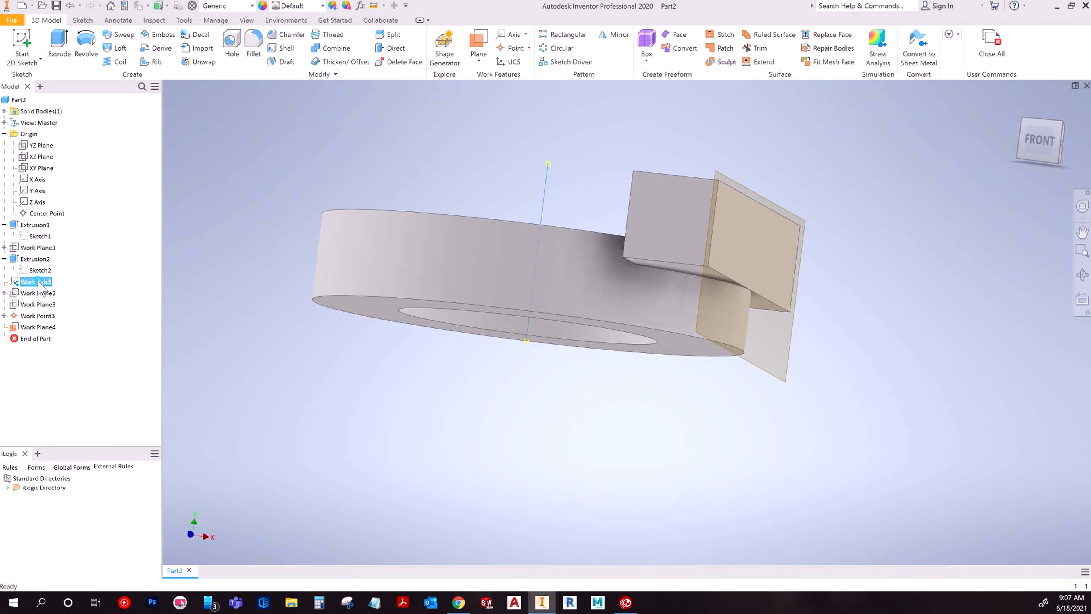
{"action": "left_click", "coordinate": [4, 316]}
{"action": "left_click", "coordinate": [39, 327]}
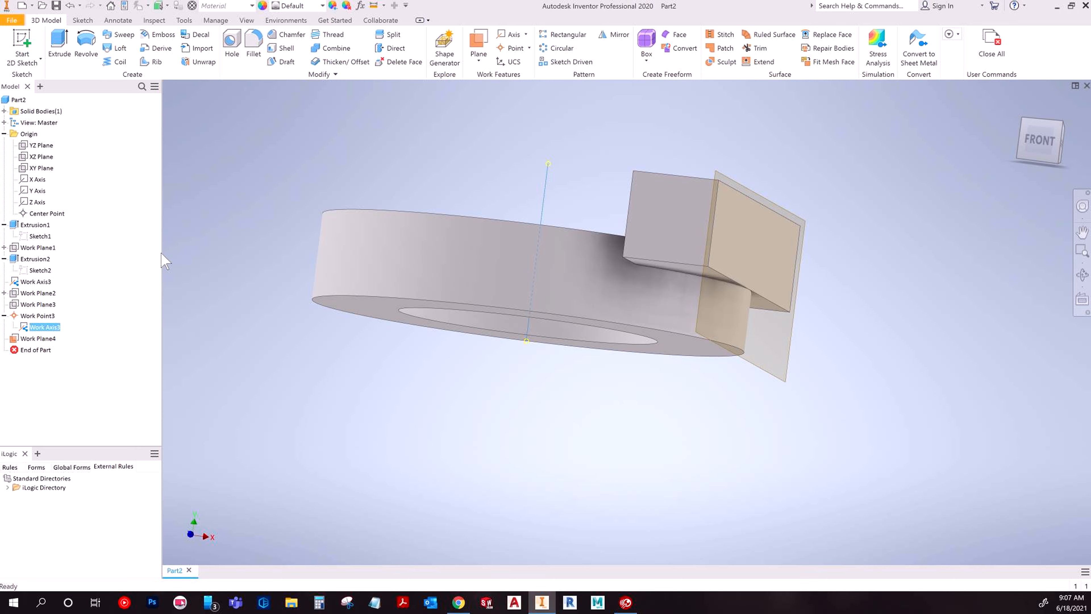
{"action": "key", "text": "ctrl+z"}
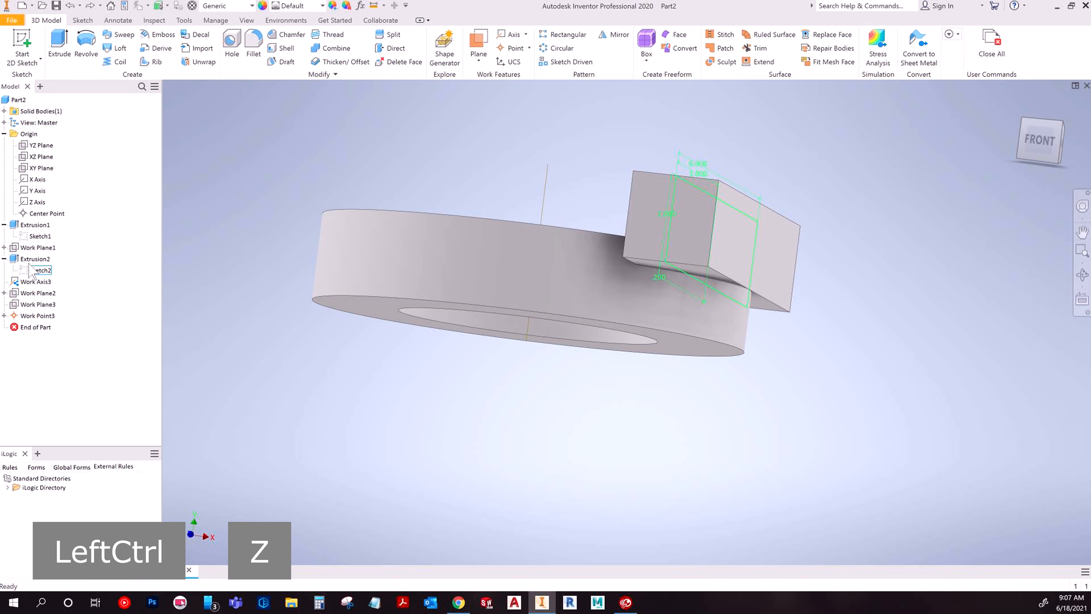
- Set the offset of Work Plane1 to 2.5 in and check the work point and the bar's midplane
{"action": "double_click", "coordinate": [34, 248]}
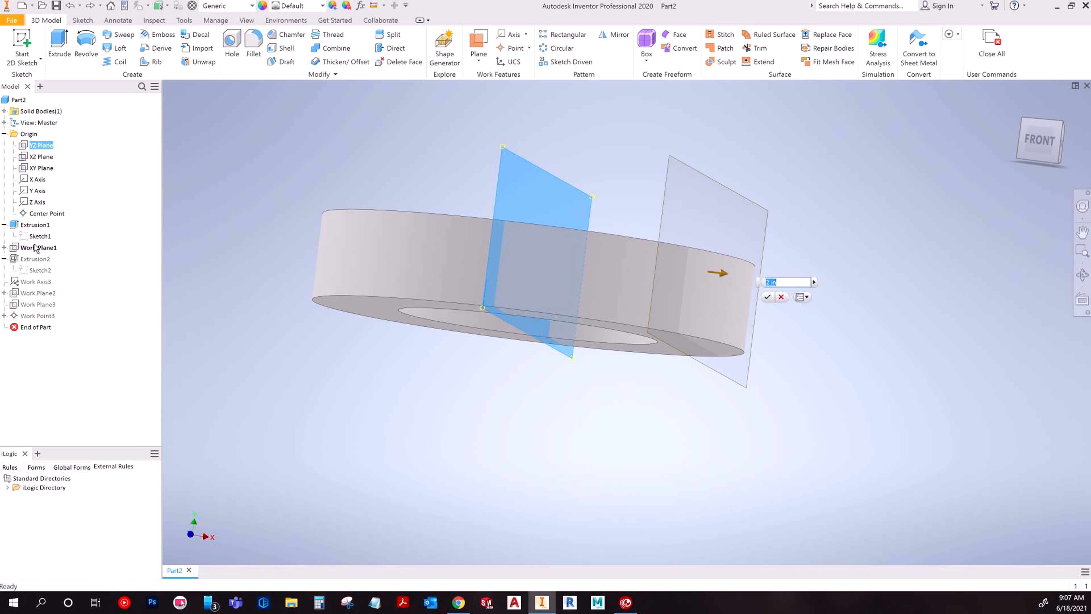
{"action": "type", "text": "2.5"}
{"action": "key", "text": "Return"}
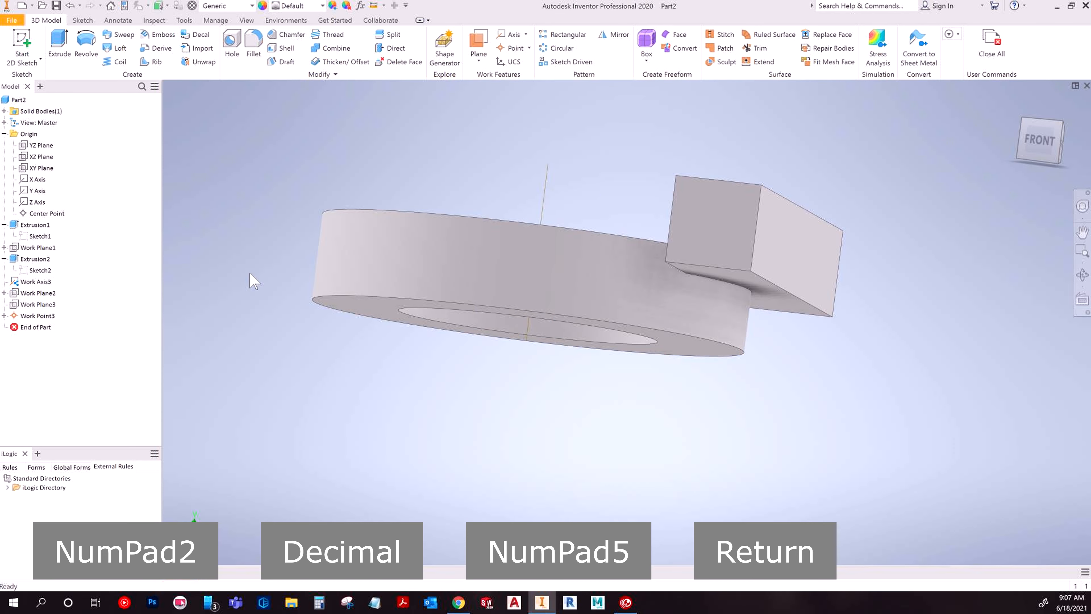
{"action": "mouse_move", "coordinate": [858, 378]}
{"action": "middle_mouse_down", "text": "shift"}
{"action": "mouse_move", "coordinate": [869, 321]}
{"action": "mouse_move", "coordinate": [860, 385]}
{"action": "middle_mouse_up", "text": "shift"}
{"action": "left_click", "coordinate": [38, 316]}
{"action": "left_click", "coordinate": [37, 307]}
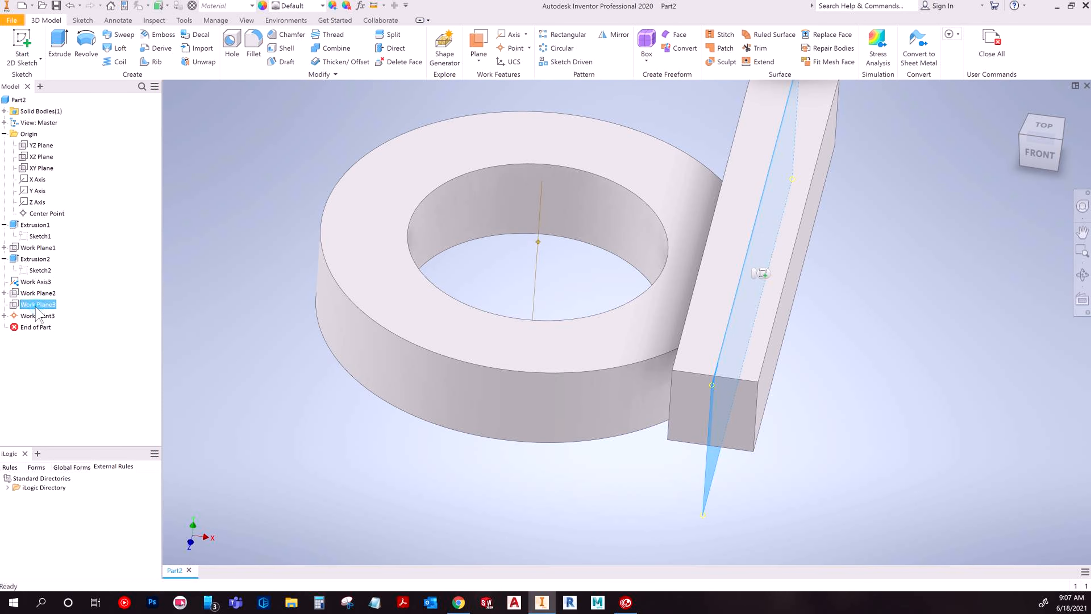
- Create a work plane tangent to the ring's outer cylindrical face through the vertical edge of the bar's front end, on the ring's side
{"action": "left_click", "coordinate": [848, 362]}
{"action": "scroll", "coordinate": [846, 373], "scroll_direction": "up", "scroll_amount": 3}
{"action": "middle_click_drag", "start_coordinate": [849, 378], "coordinate": [848, 351], "text": "shift"}
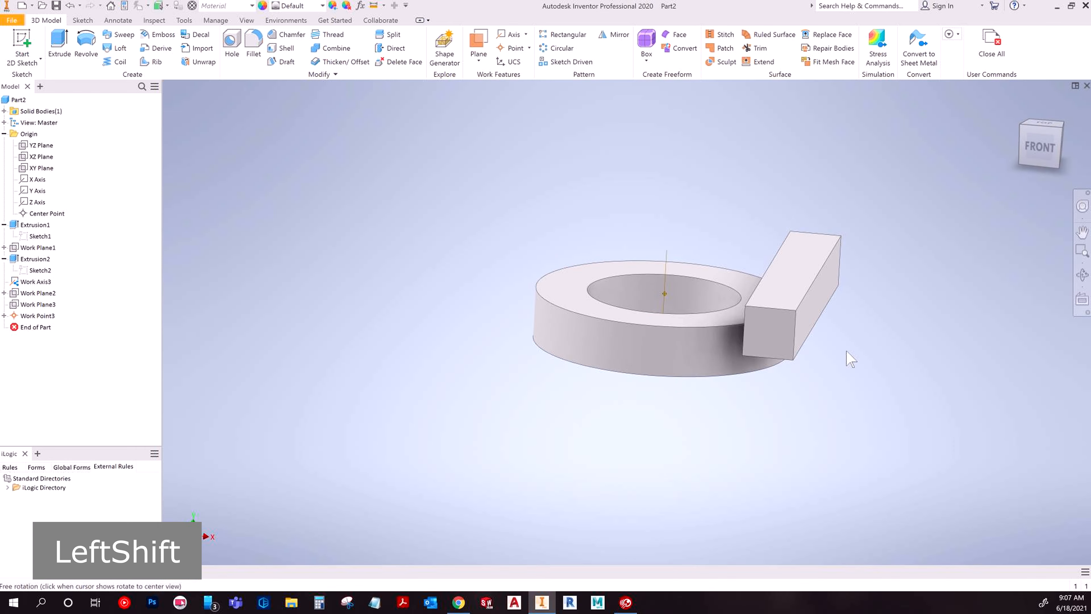
{"action": "left_click", "coordinate": [480, 60]}
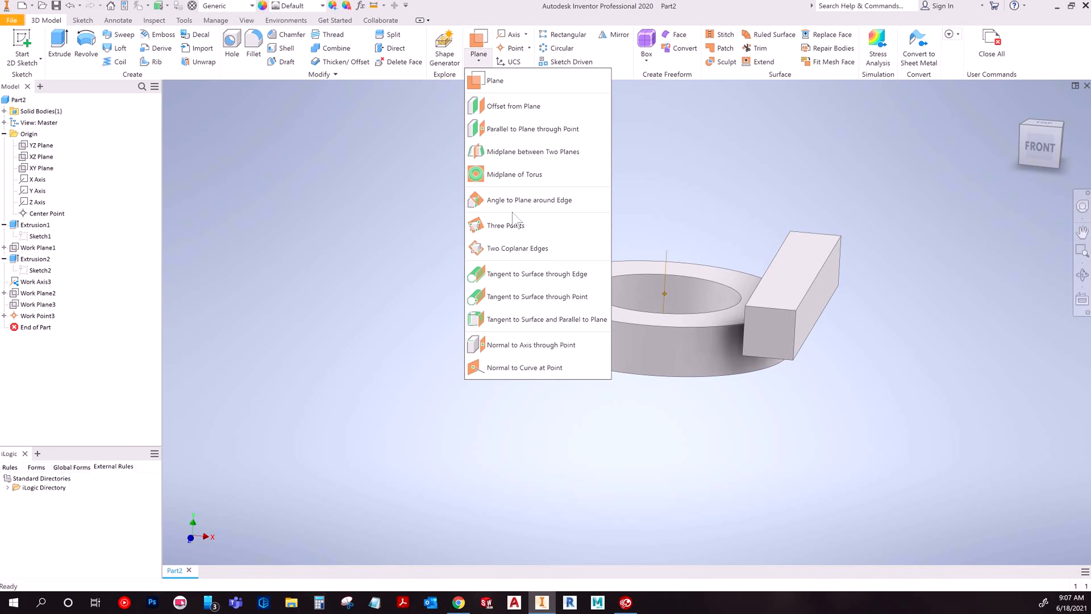
{"action": "left_click", "coordinate": [524, 341]}
{"action": "left_click", "coordinate": [700, 360]}
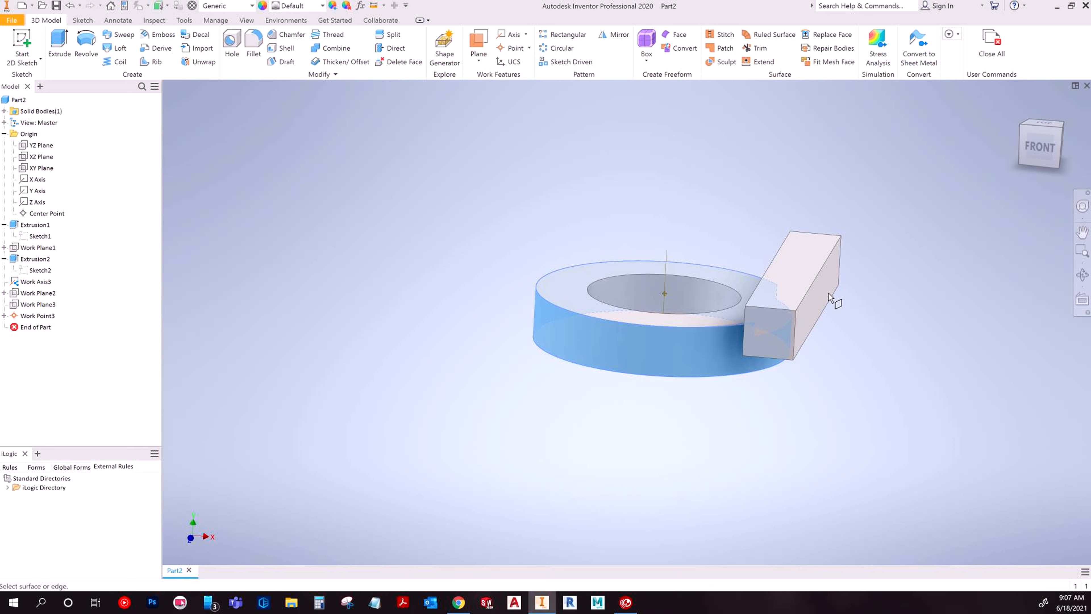
{"action": "middle_click_drag", "start_coordinate": [739, 356], "coordinate": [792, 274], "text": "shift"}
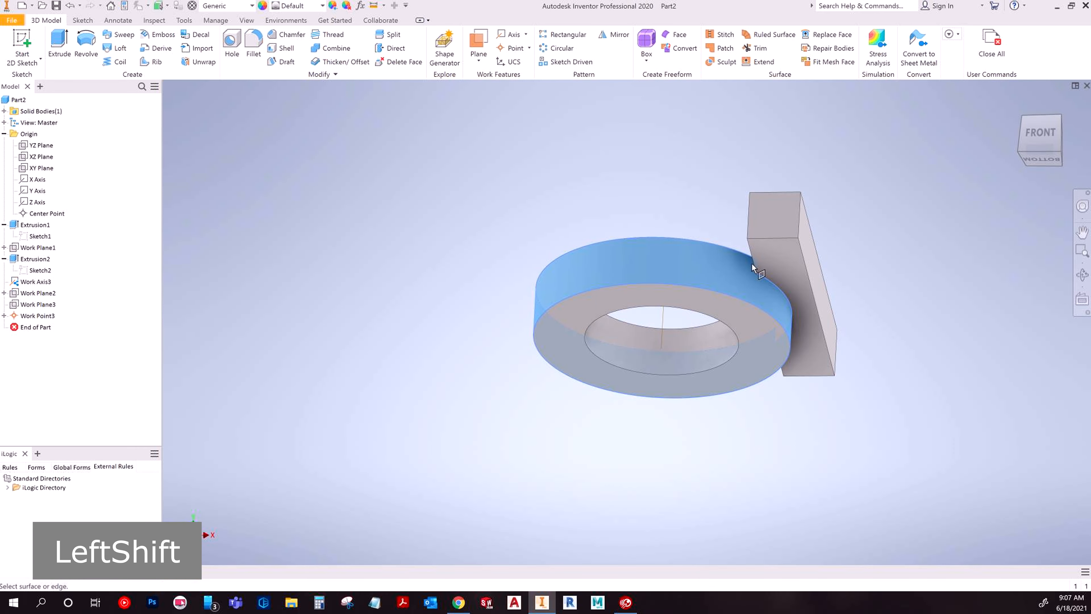
{"action": "middle_click_drag", "start_coordinate": [767, 277], "coordinate": [812, 299], "text": "shift"}
{"action": "scroll", "coordinate": [809, 298], "scroll_direction": "down", "scroll_amount": 3}
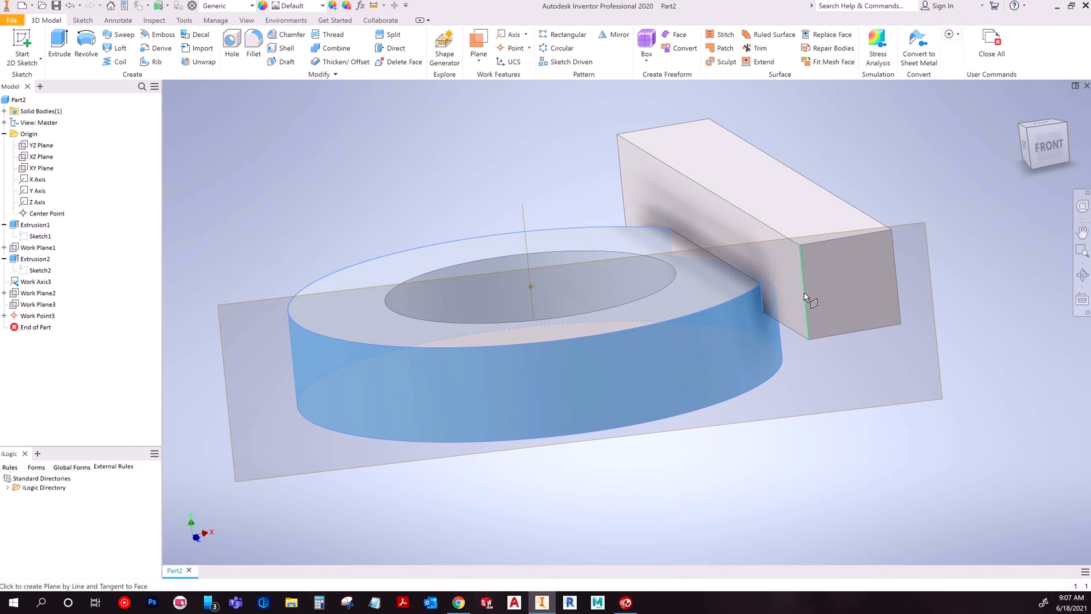
{"action": "left_click", "coordinate": [804, 292]}
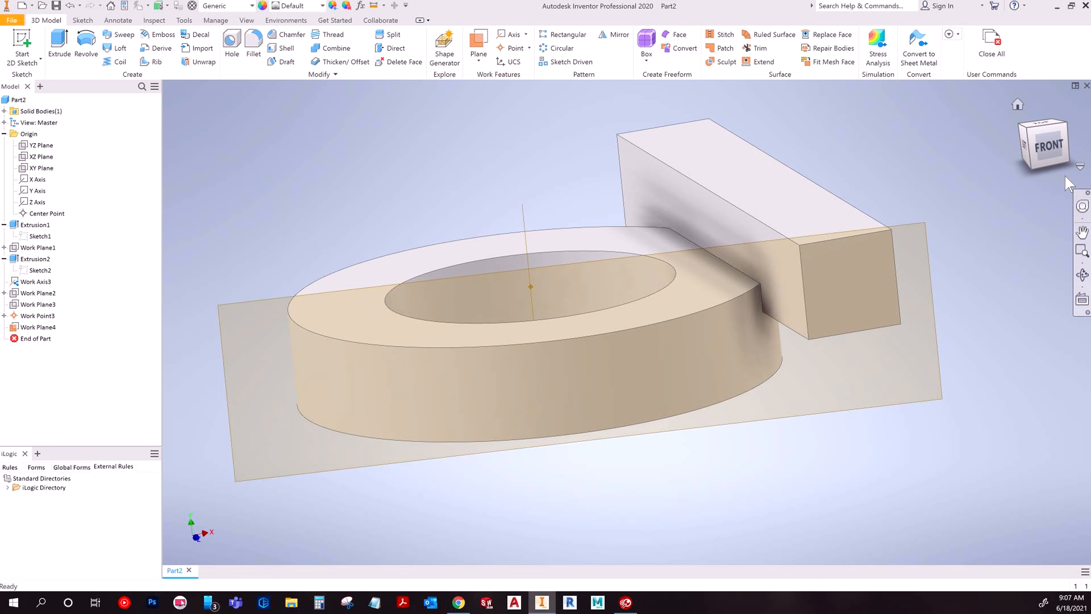
- Check from the top view where the new tangent work plane touches the ring and meets the bar's corner, and hide the plane
{"action": "left_click", "coordinate": [1045, 128]}
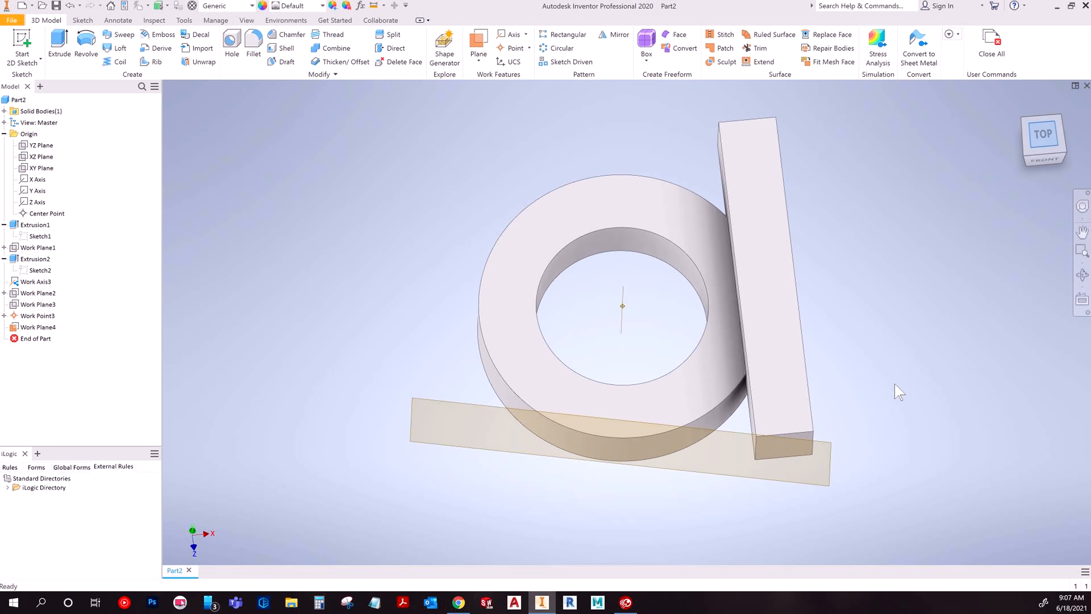
{"action": "scroll", "coordinate": [774, 512], "scroll_direction": "up", "scroll_amount": 4}
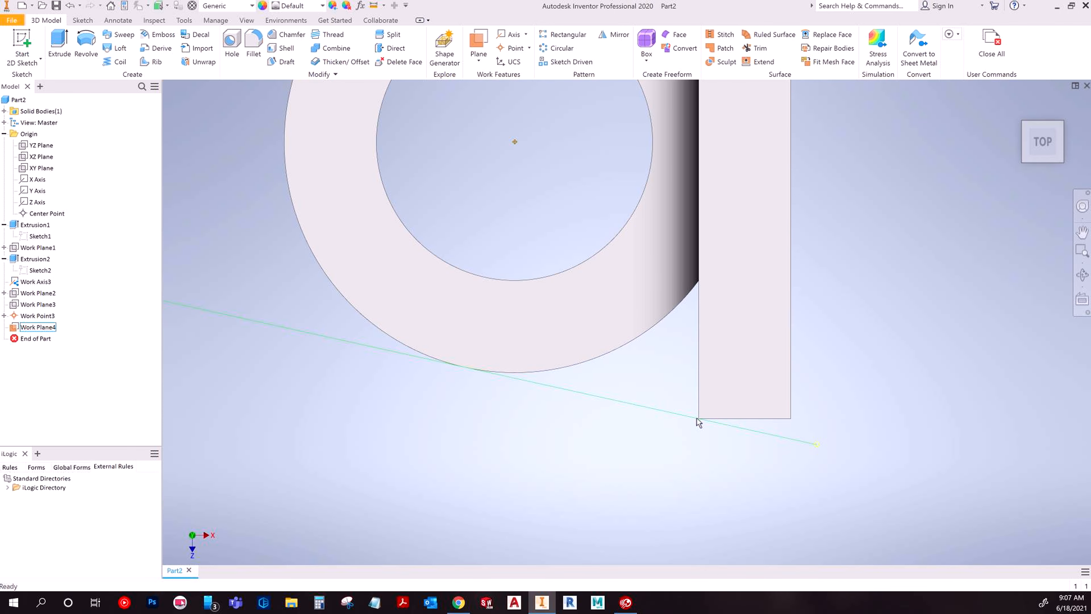
{"action": "scroll", "coordinate": [698, 423], "scroll_direction": "up", "scroll_amount": 3}
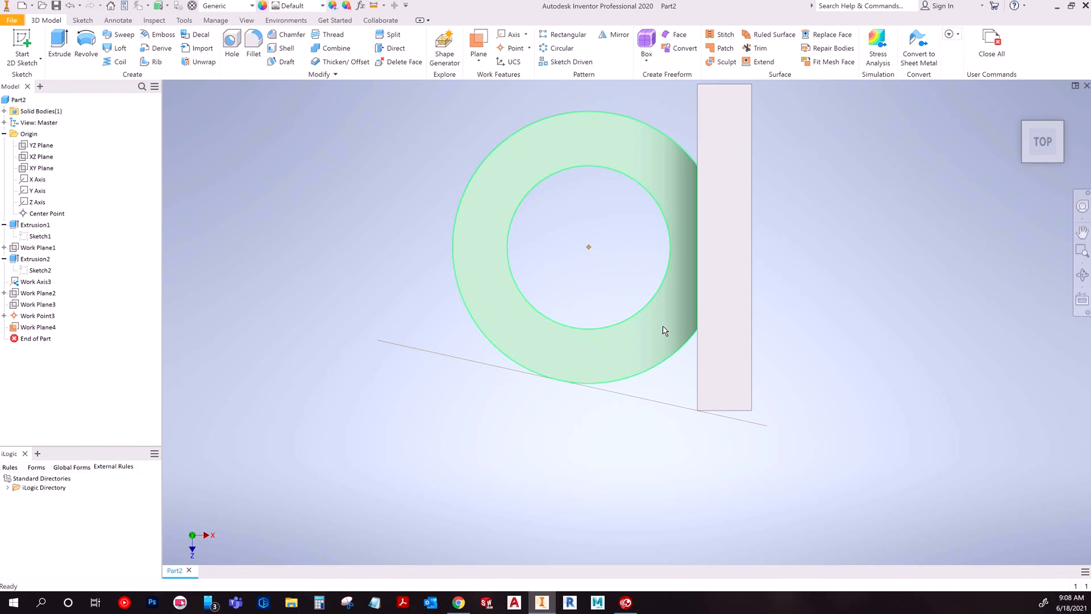
{"action": "middle_click_drag", "start_coordinate": [689, 405], "coordinate": [757, 264], "text": "shift"}
{"action": "key", "text": "ctrl+z"}
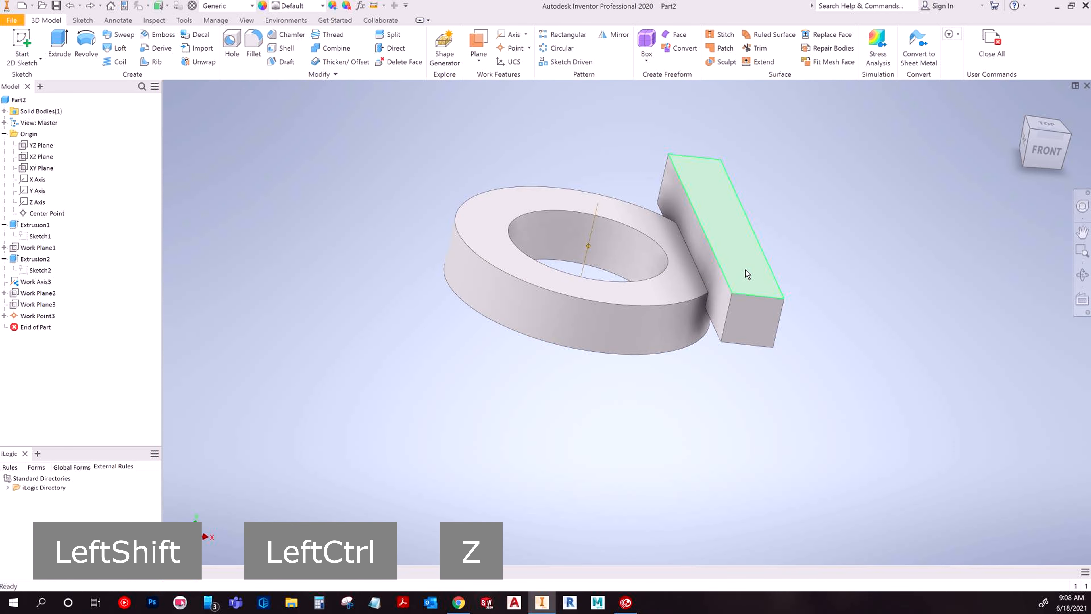
{"action": "key", "text": "ctrl+y"}
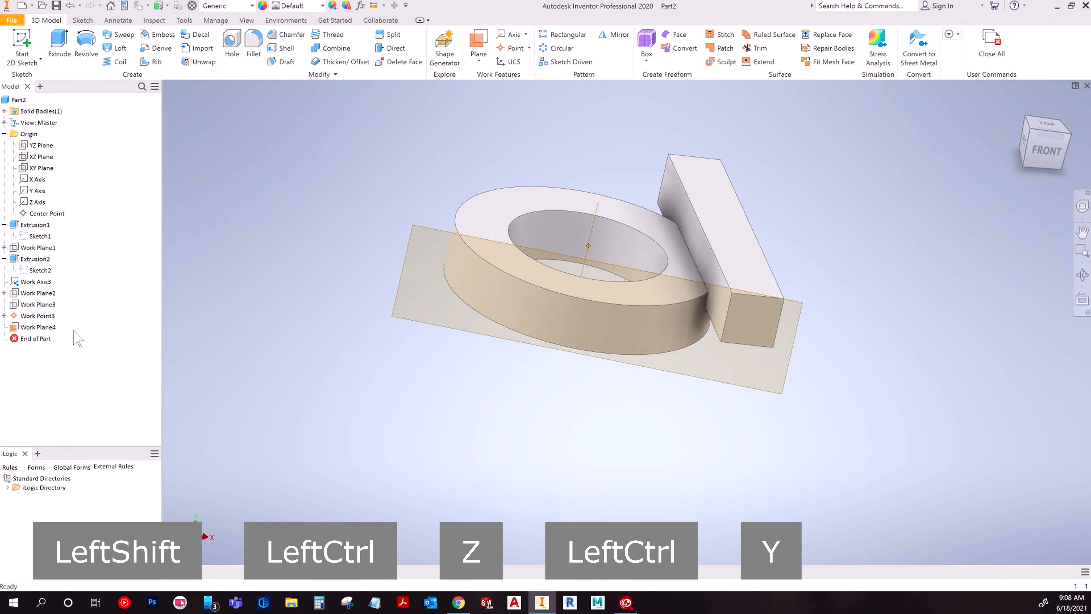
{"action": "left_click", "coordinate": [27, 327]}
{"action": "right_click", "coordinate": [26, 328]}
{"action": "left_click", "coordinate": [45, 408]}
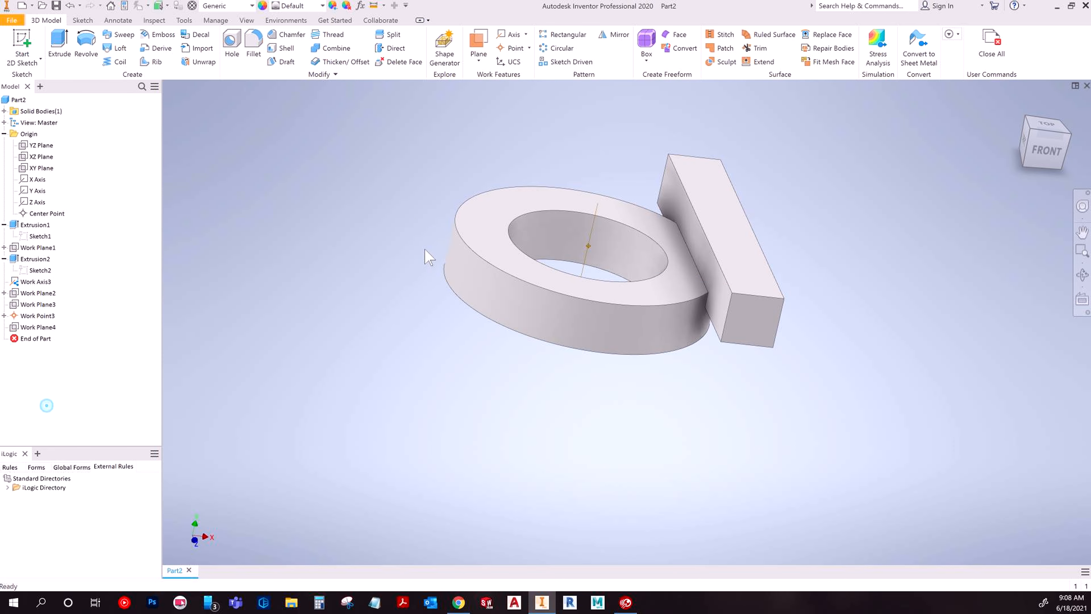
{"action": "left_click", "coordinate": [479, 58]}
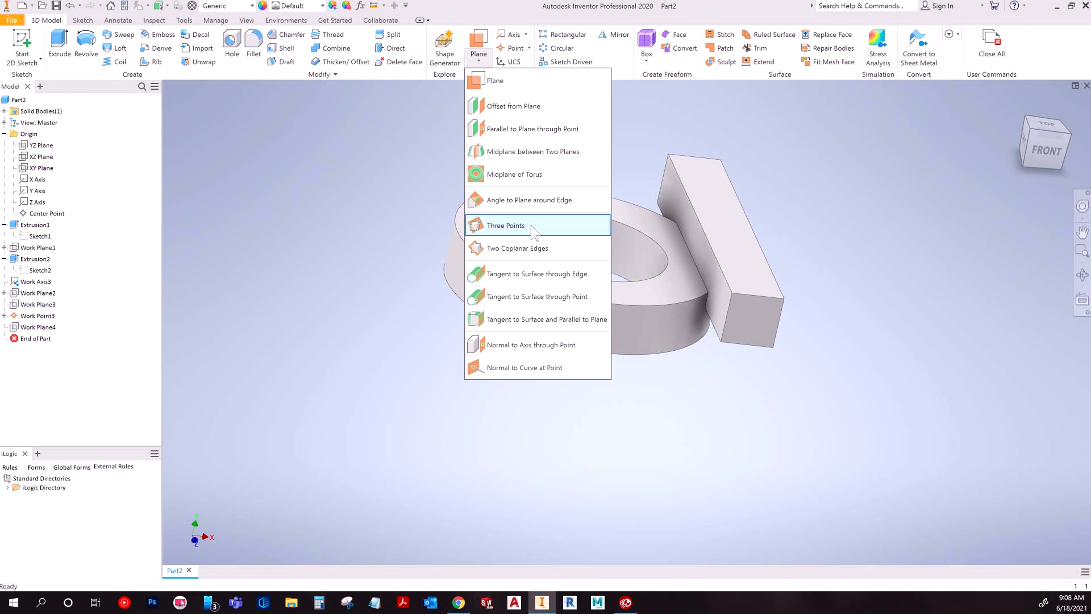
{"action": "left_click", "coordinate": [558, 296]}
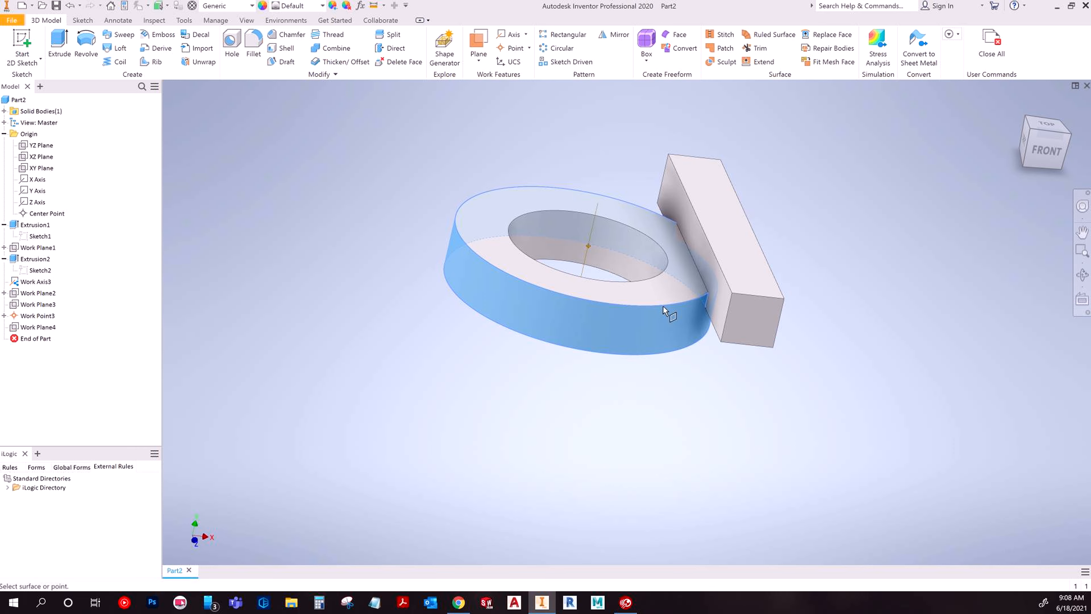
{"action": "key", "text": "Escape"}
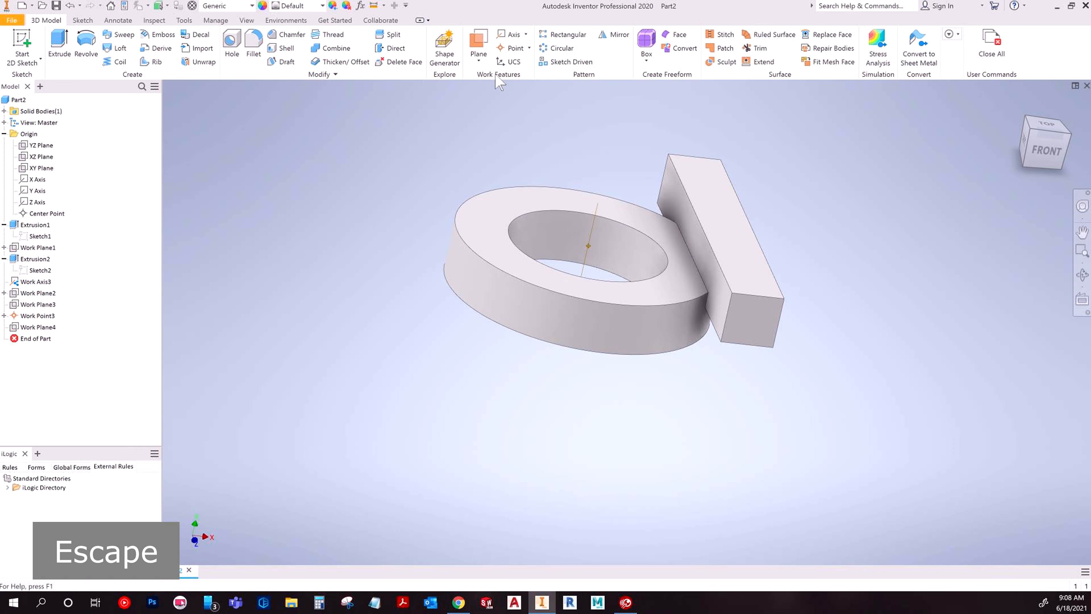
- Try a work plane tangent to the ring's outer face through the point where its upper edge meets the bar, and undo it
{"action": "left_click", "coordinate": [478, 54]}
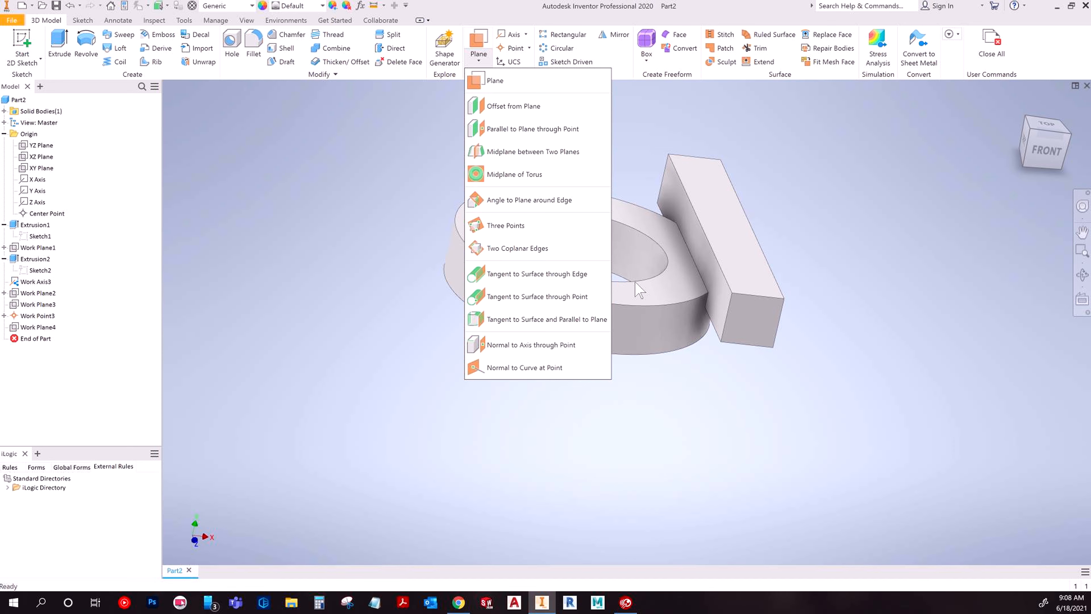
{"action": "left_click", "coordinate": [525, 297]}
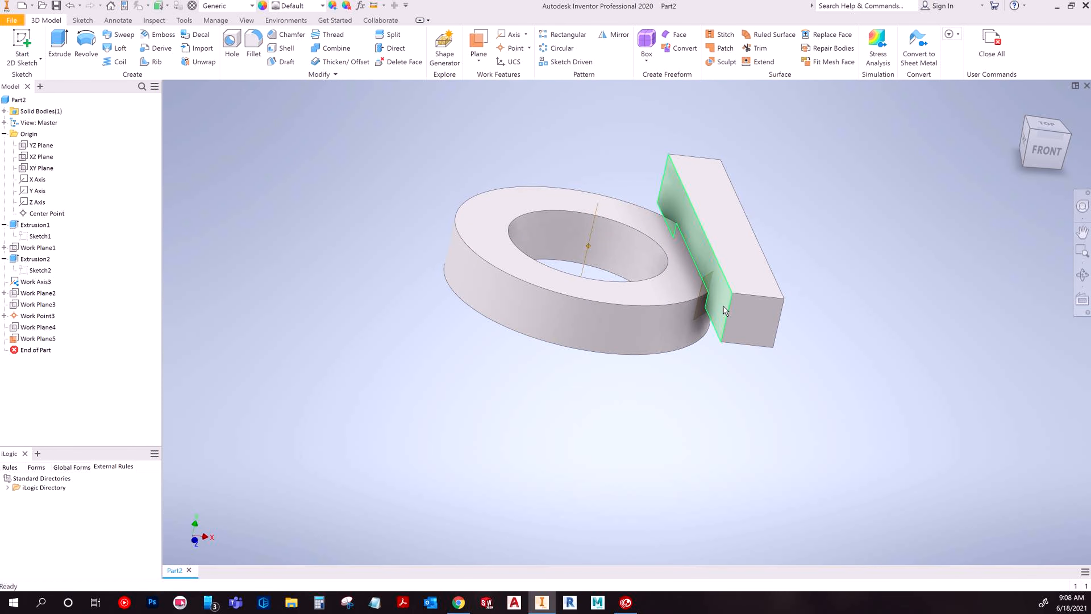
{"action": "scroll", "coordinate": [723, 305], "scroll_direction": "down", "scroll_amount": 3}
{"action": "left_click", "coordinate": [1049, 125]}
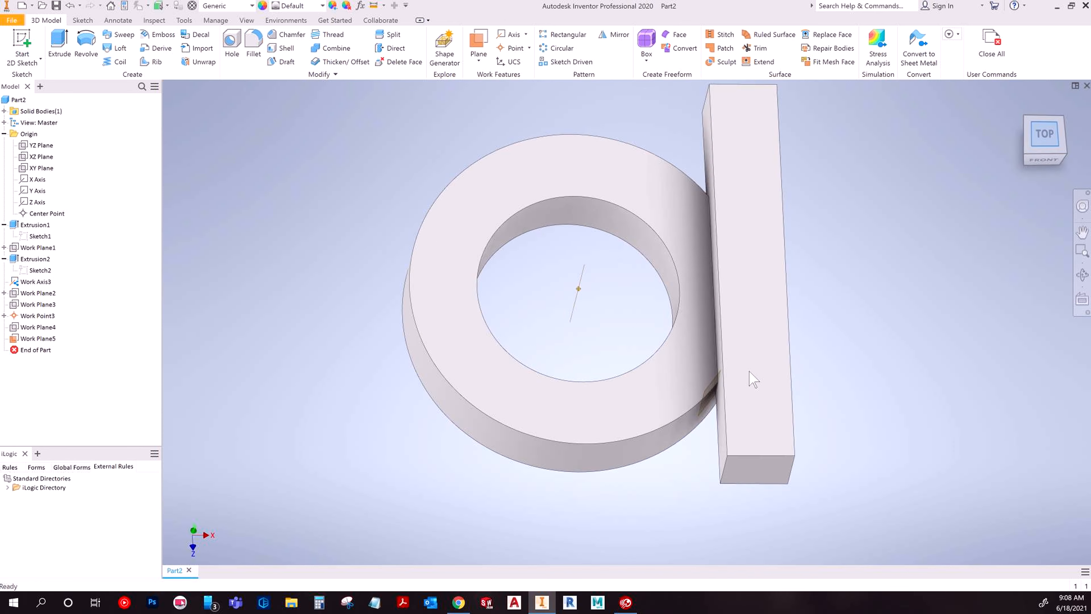
{"action": "scroll", "coordinate": [730, 402], "scroll_direction": "down", "scroll_amount": 4}
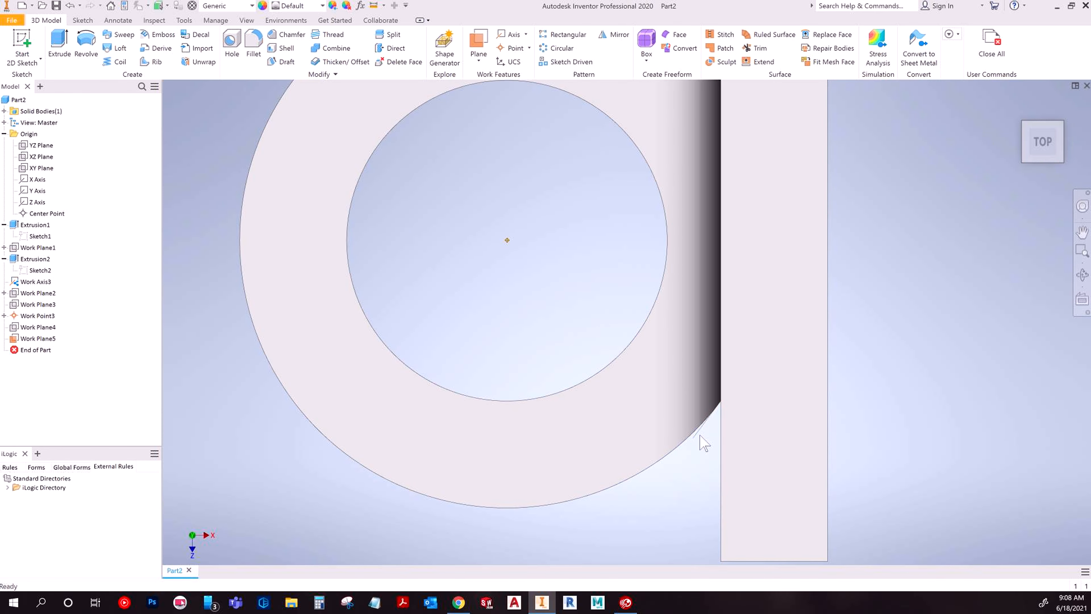
{"action": "key", "text": "ctrl+z"}
- Try a work plane tangent to the ring's outer cylindrical face and parallel to the bar's front end face
{"action": "middle_click_drag", "start_coordinate": [653, 409], "coordinate": [679, 313], "text": "shift"}
{"action": "left_click", "coordinate": [478, 55]}
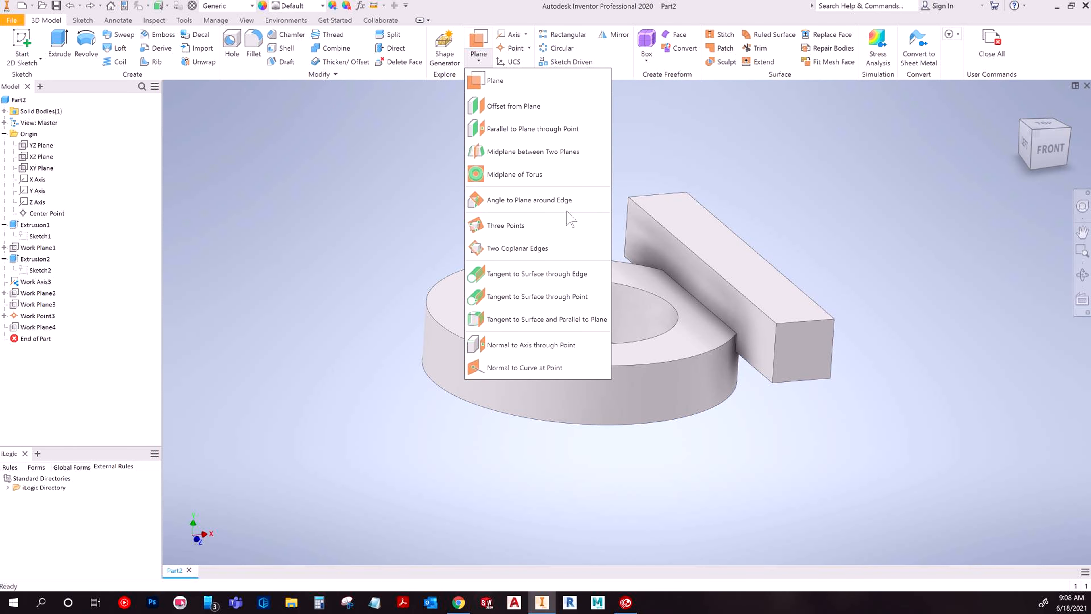
{"action": "left_click", "coordinate": [577, 319]}
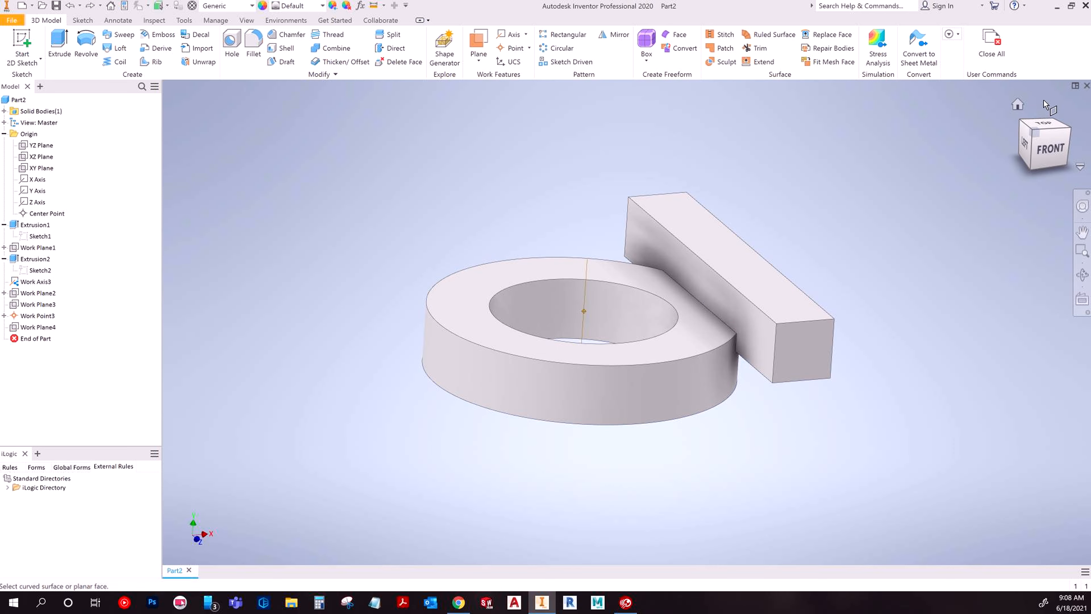
{"action": "left_click", "coordinate": [1046, 129]}
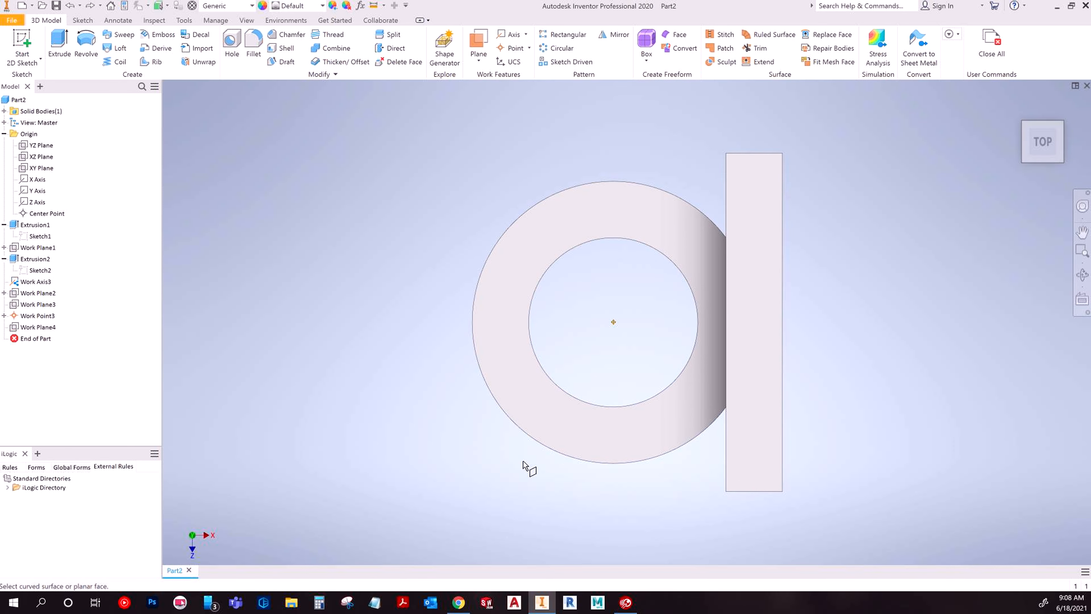
{"action": "middle_click_drag", "start_coordinate": [695, 473], "coordinate": [589, 456], "text": "shift"}
{"action": "left_click", "coordinate": [589, 456]}
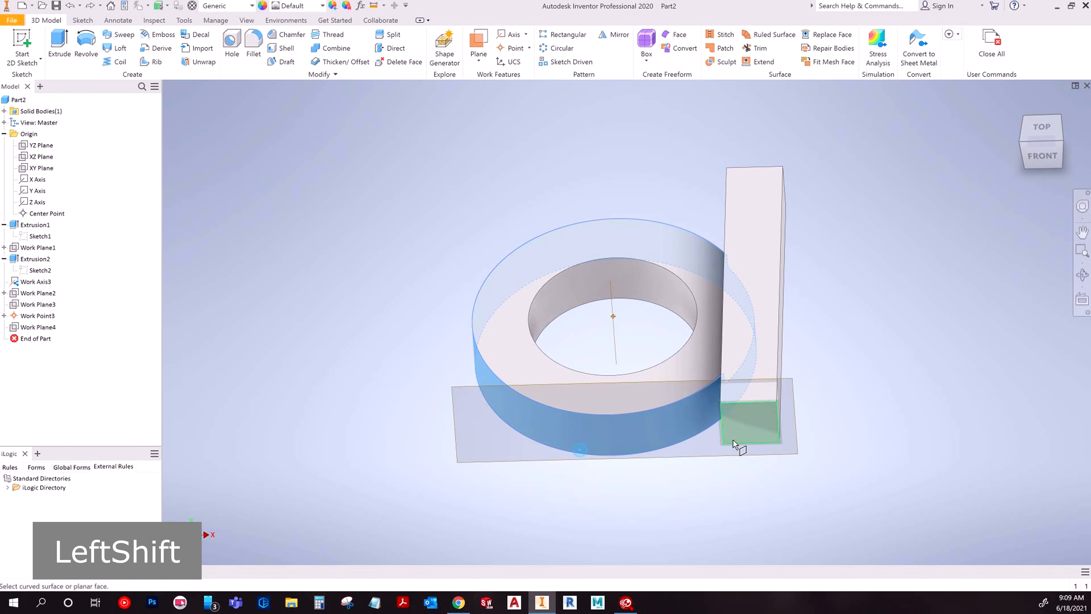
{"action": "left_click", "coordinate": [753, 421]}
- Check the tangent, parallel work plane against the ring from the top view, and undo that plane
{"action": "left_click", "coordinate": [1042, 129]}
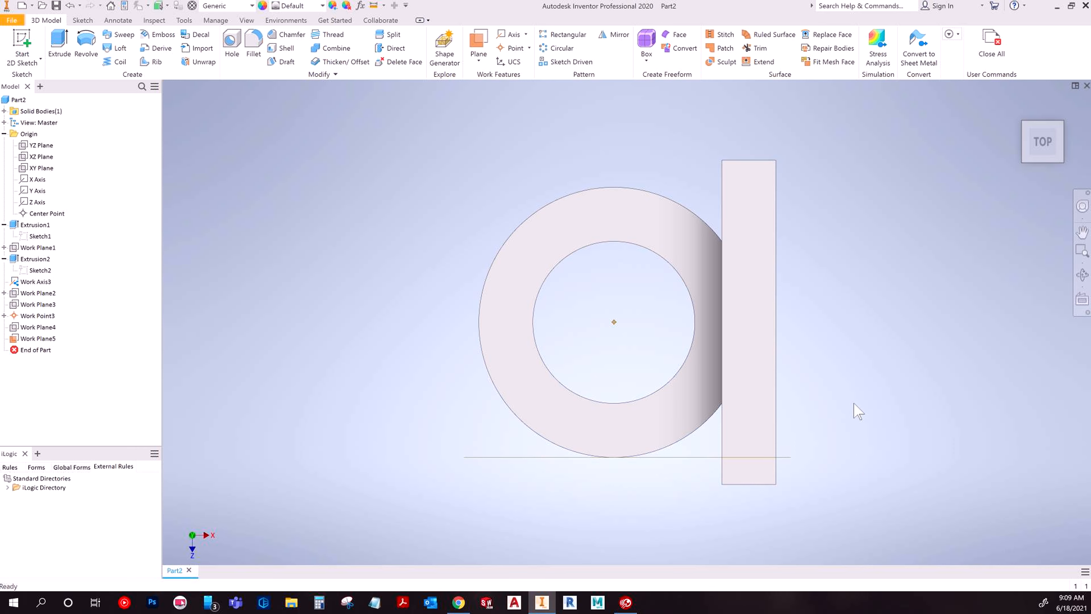
{"action": "key", "text": "shift"}
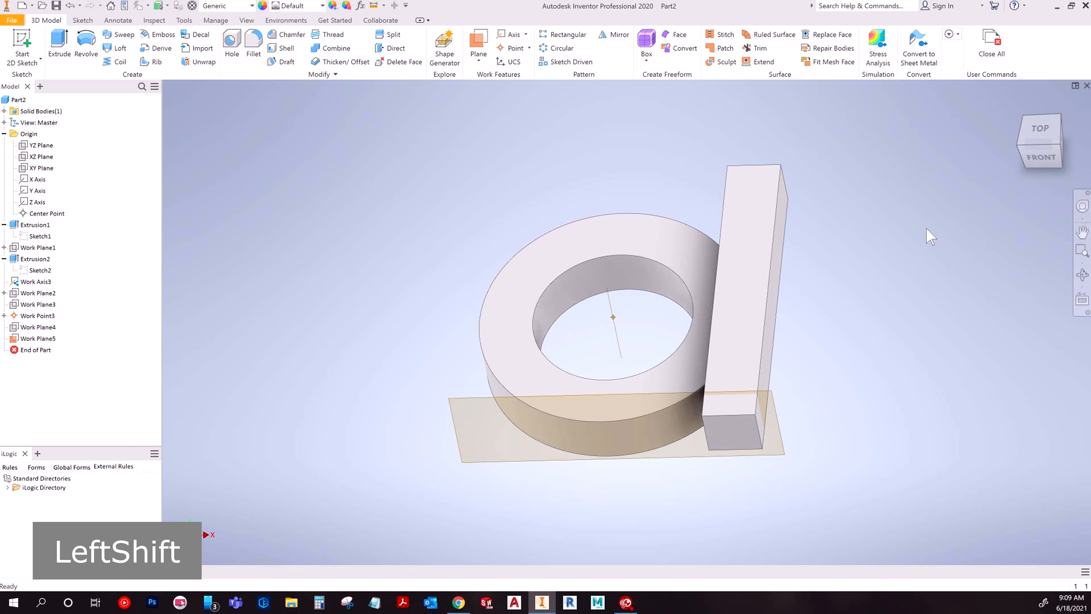
{"action": "left_click", "coordinate": [1058, 147]}
{"action": "key", "text": "ctrl+z"}
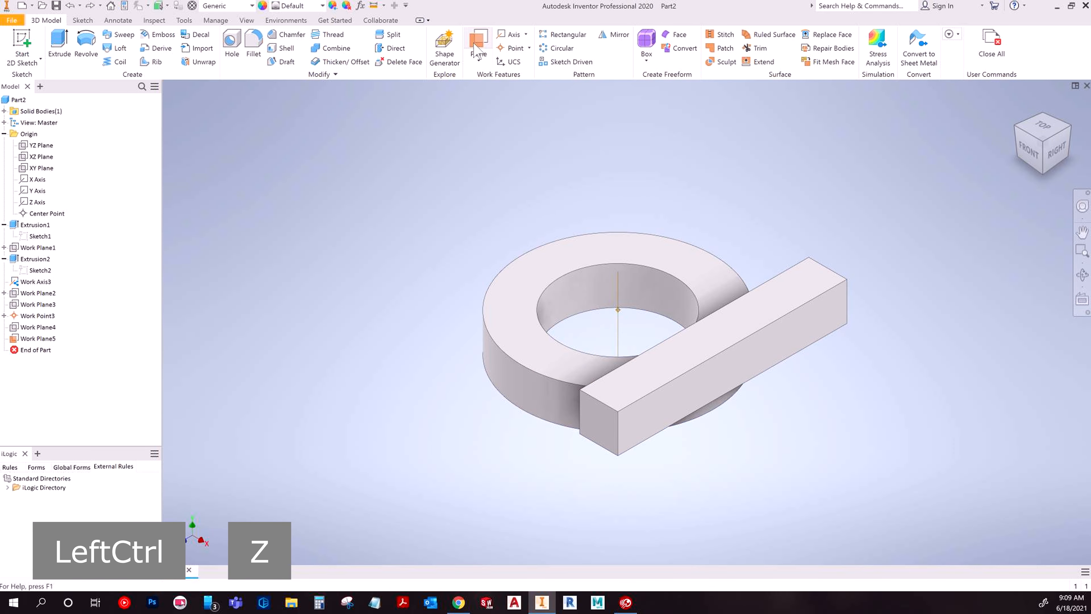
- Create a work plane normal to the work axis at the ring's centre, through the upper front corner point of the bar
{"action": "left_click", "coordinate": [479, 58]}
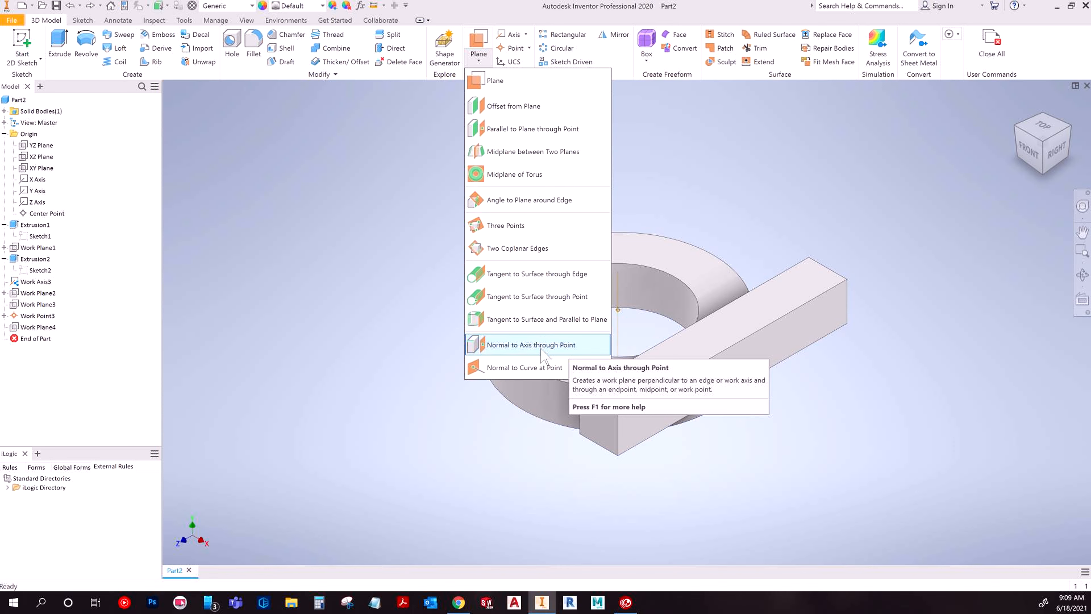
{"action": "left_click", "coordinate": [531, 345]}
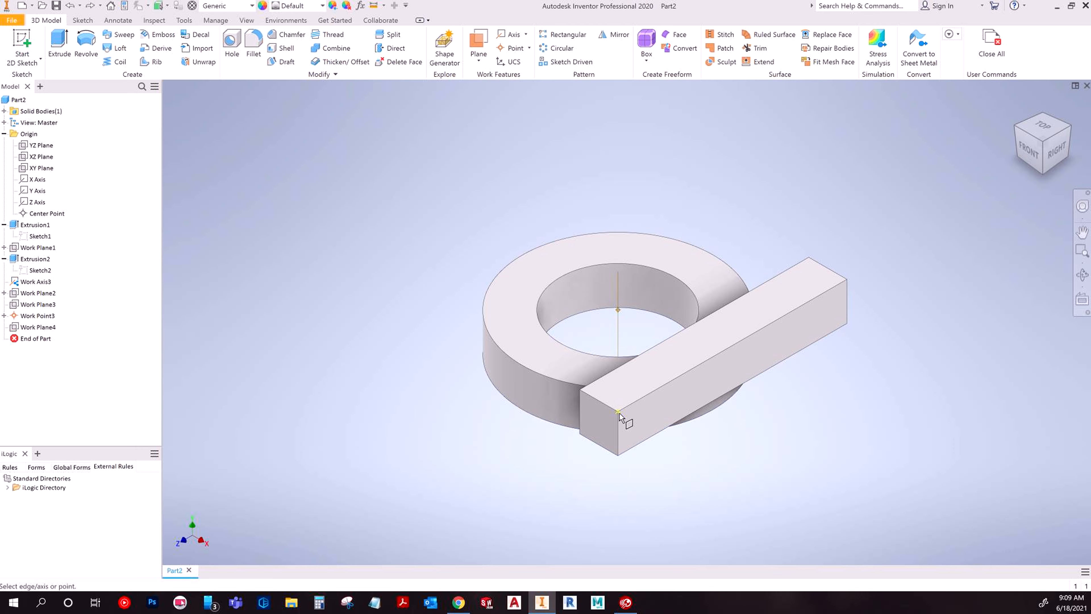
{"action": "left_click", "coordinate": [617, 297]}
{"action": "left_click", "coordinate": [617, 297]}
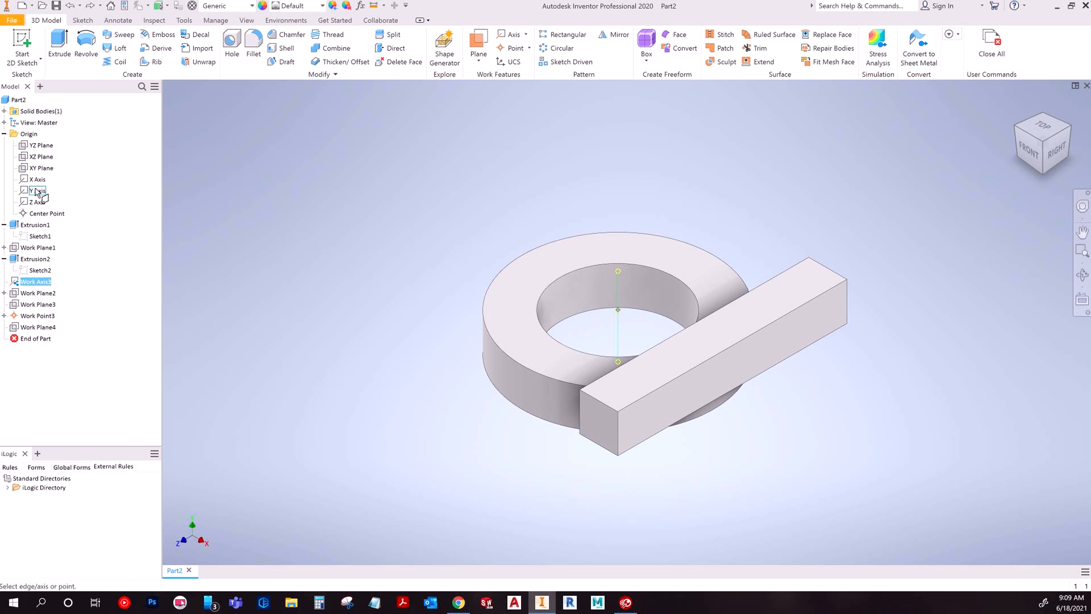
{"action": "left_click", "coordinate": [619, 411]}
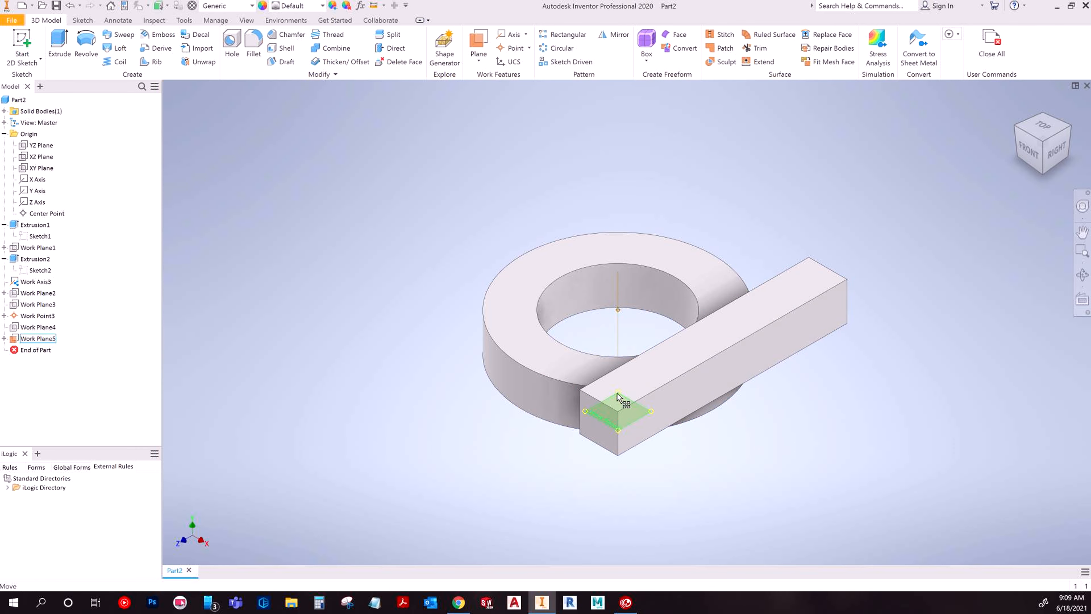
- Enlarge the axis-normal work plane to cover most of the ring, and inspect its orientation to the work axis
{"action": "left_click_drag", "start_coordinate": [617, 394], "coordinate": [591, 196]}
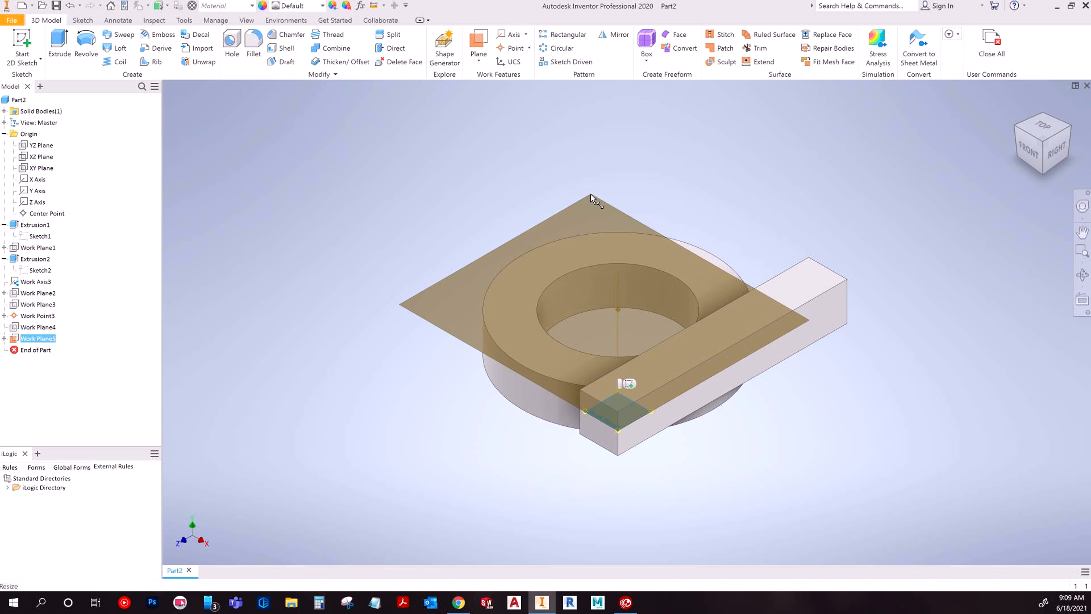
{"action": "left_click", "coordinate": [839, 172]}
{"action": "left_click", "coordinate": [1042, 126]}
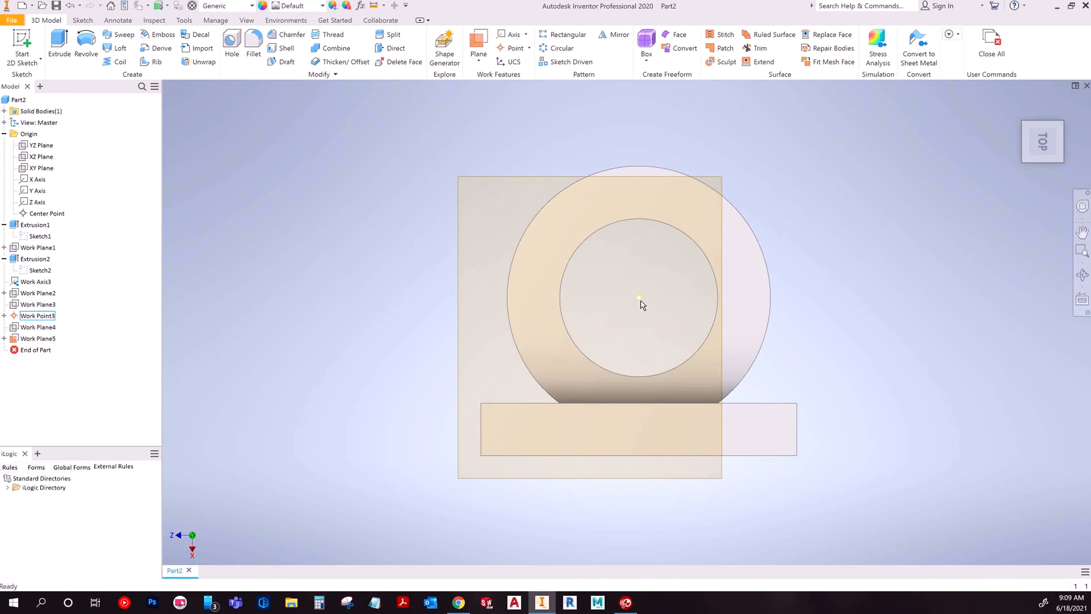
{"action": "middle_click_drag", "start_coordinate": [650, 330], "coordinate": [575, 396], "text": "shift"}
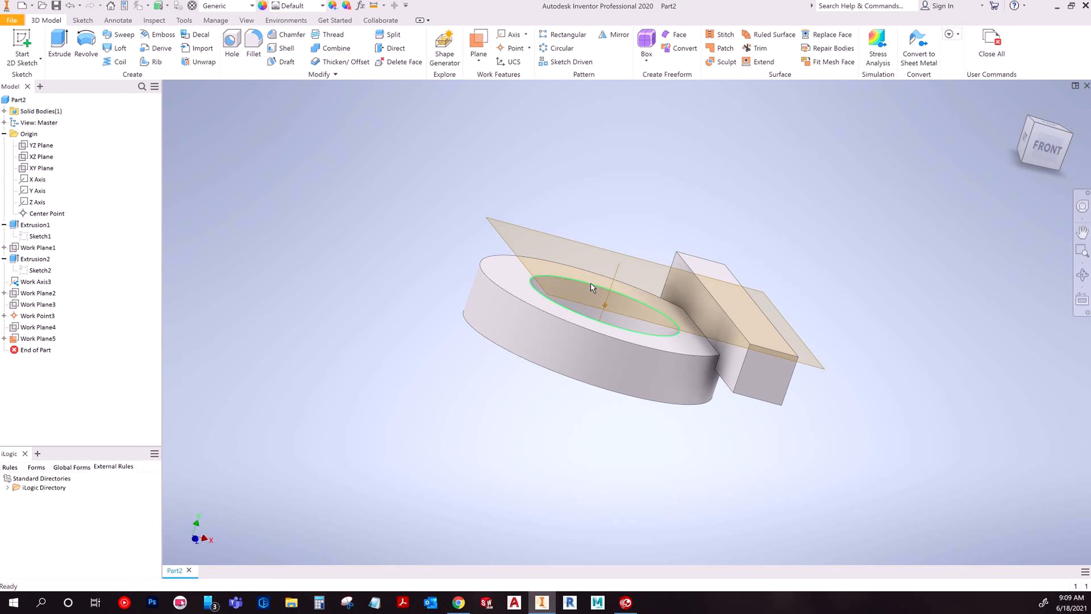
{"action": "left_click", "coordinate": [1069, 133]}
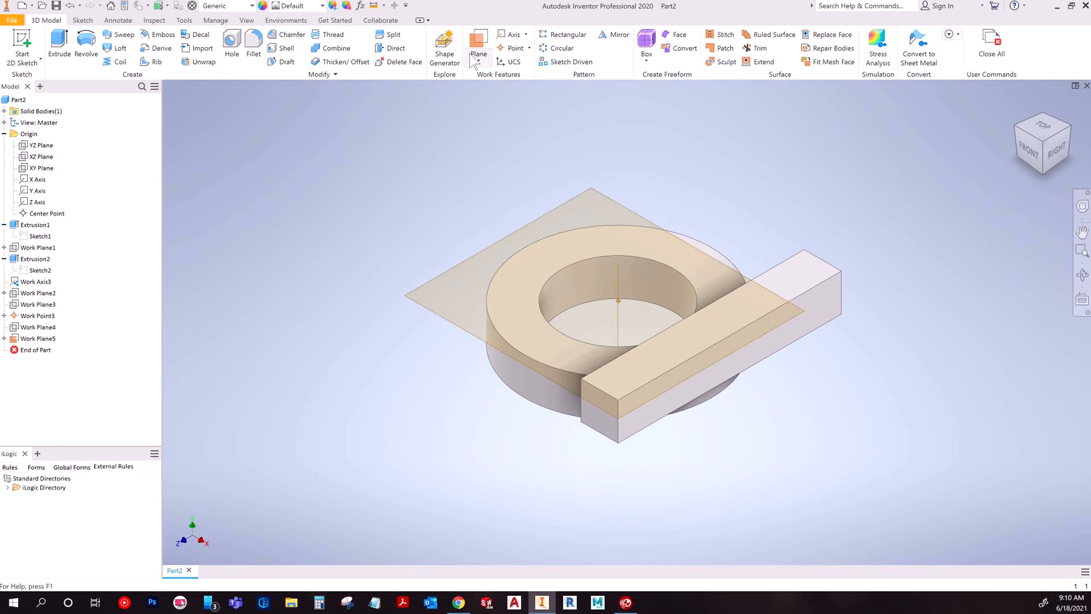
- Check the axis-normal work plane's orientation to the ring and bar from the front, and return to the home view
{"action": "left_click", "coordinate": [478, 59]}
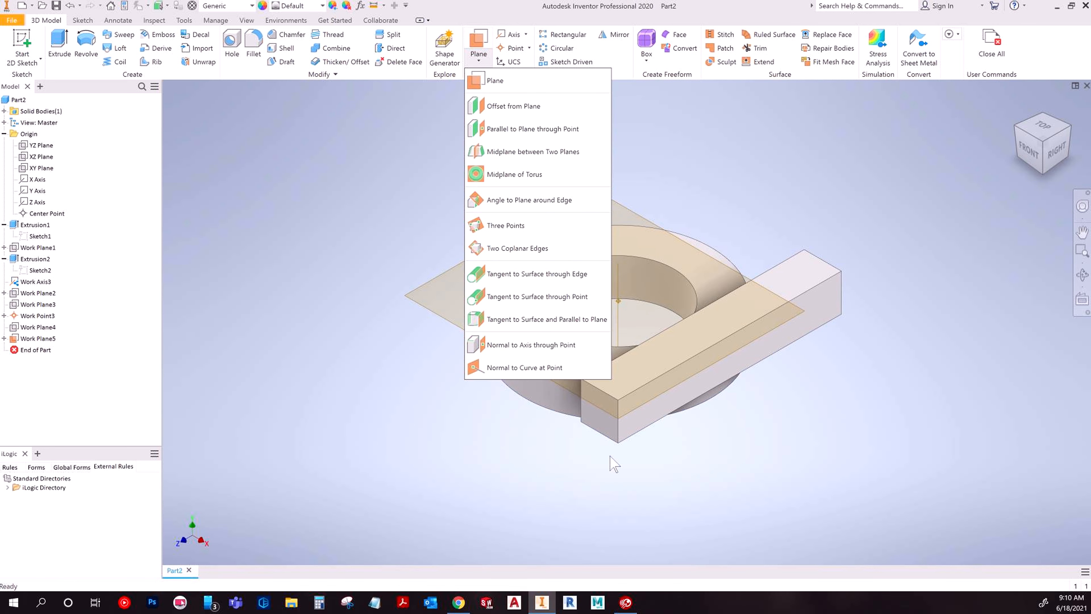
{"action": "left_click", "coordinate": [664, 498]}
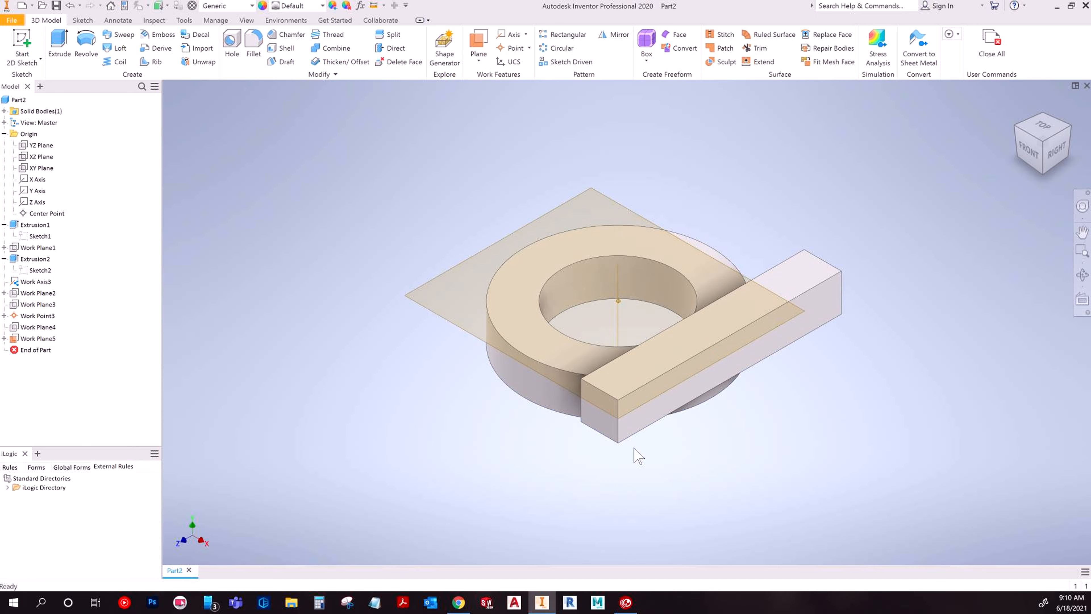
{"action": "left_click", "coordinate": [1029, 151]}
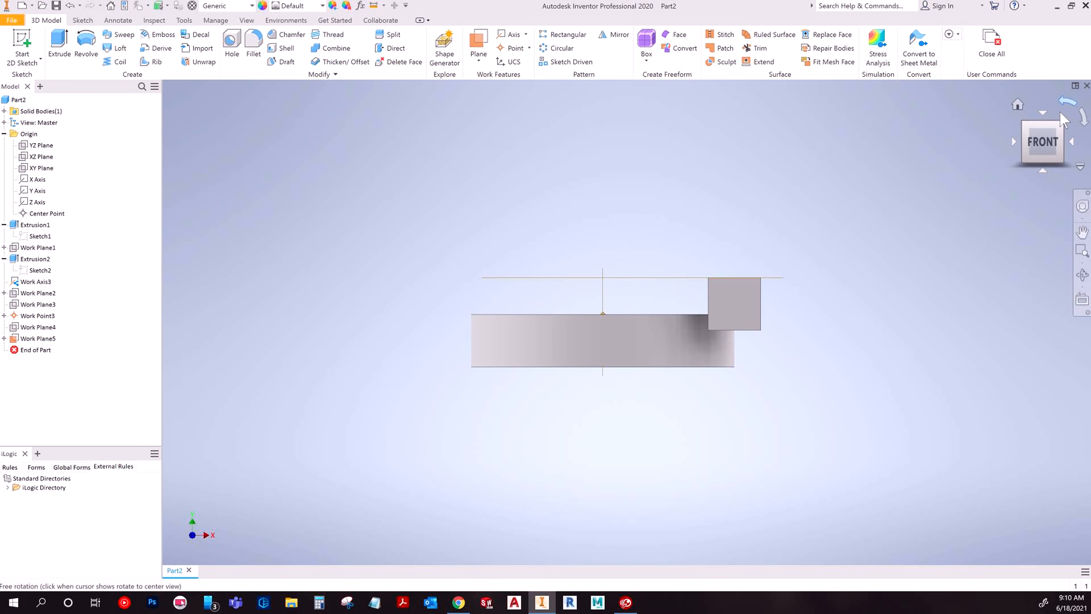
{"action": "left_click", "coordinate": [1063, 122]}
- Create a work plane normal to the ring's upper outer edge, at the front point where that edge meets the bar
{"action": "left_click", "coordinate": [476, 53]}
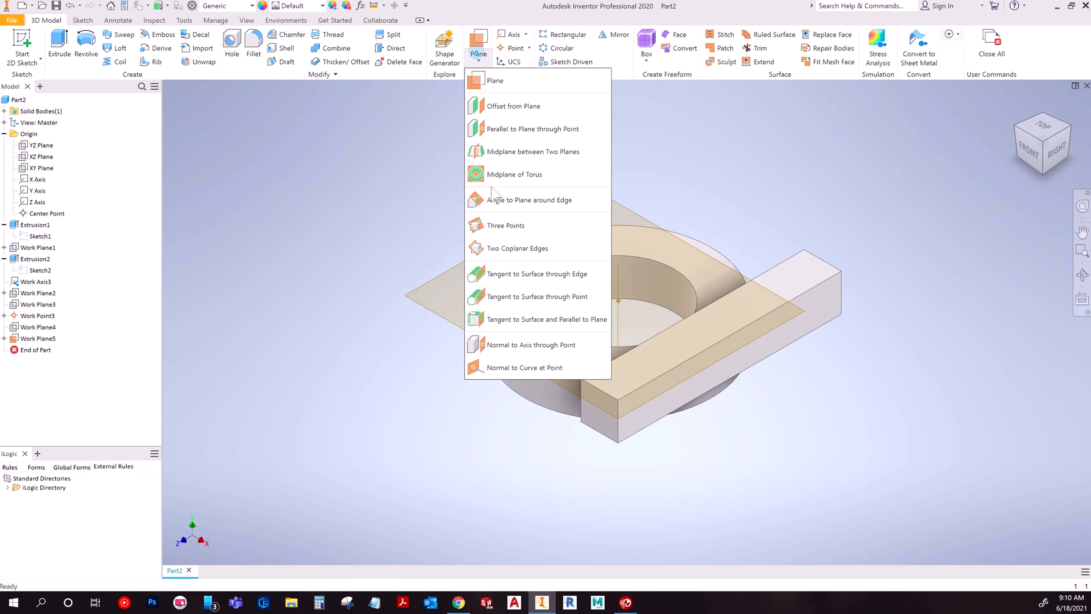
{"action": "left_click", "coordinate": [555, 368]}
{"action": "left_click", "coordinate": [532, 357]}
{"action": "middle_click_drag", "start_coordinate": [590, 387], "coordinate": [711, 389], "text": "shift"}
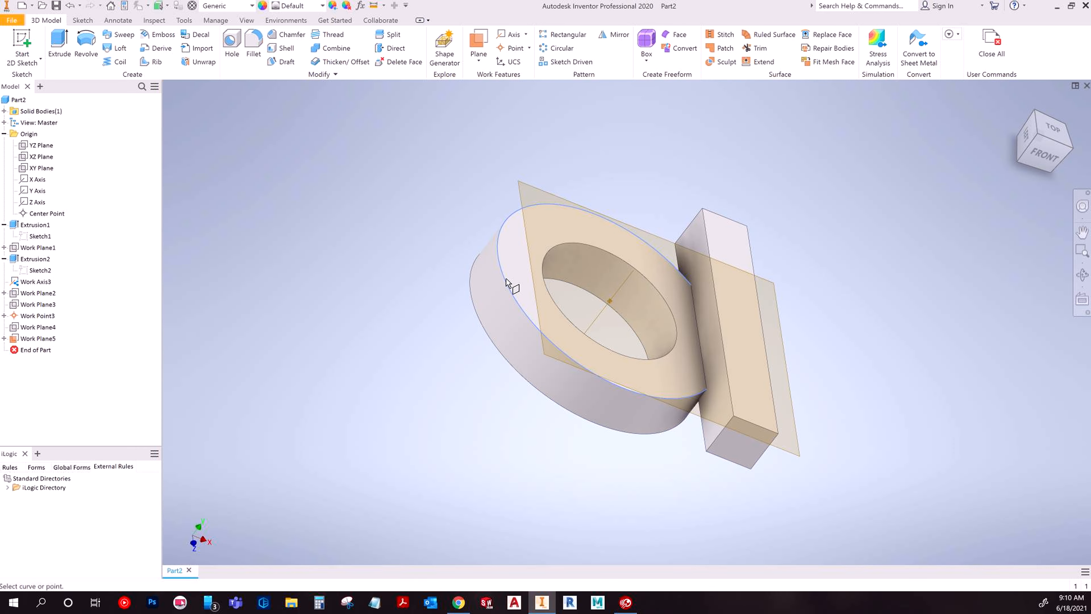
{"action": "left_click", "coordinate": [706, 390]}
- Check the curve-normal work plane from the top view, and undo that plane
{"action": "middle_click_drag", "start_coordinate": [705, 390], "coordinate": [640, 430], "text": "shift"}
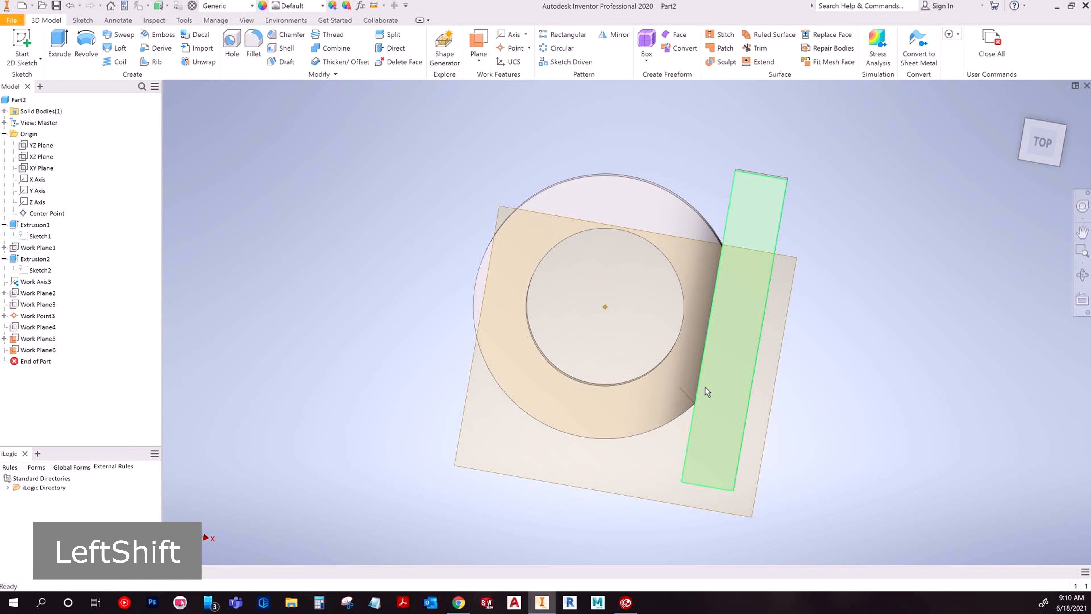
{"action": "left_click", "coordinate": [683, 388]}
{"action": "left_click", "coordinate": [1039, 147]}
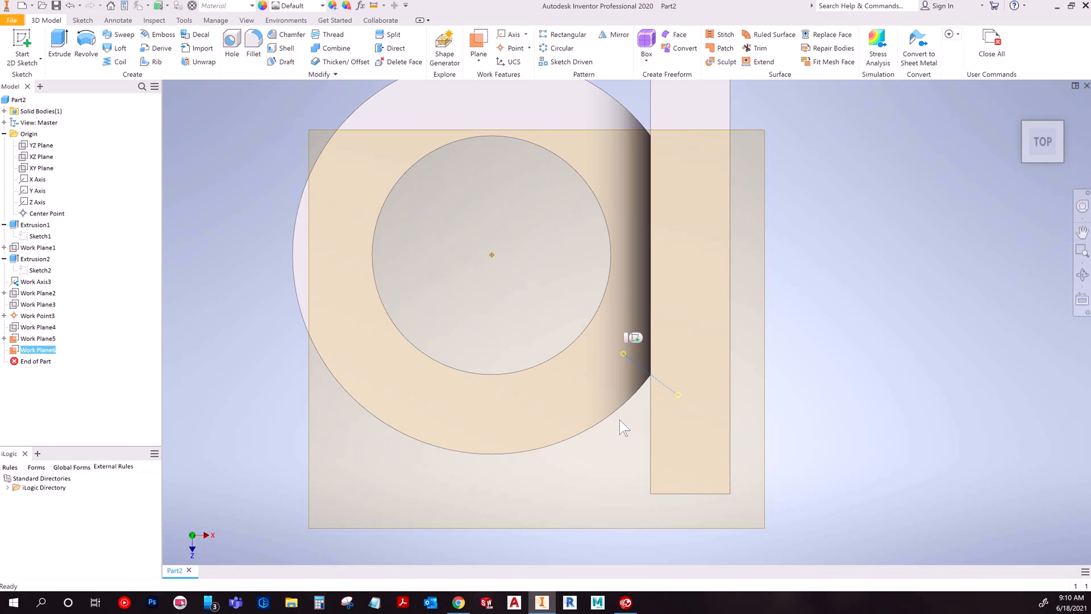
{"action": "key", "text": "ctrl+z"}
{"action": "middle_click_drag", "start_coordinate": [629, 404], "coordinate": [731, 264], "text": "shift"}
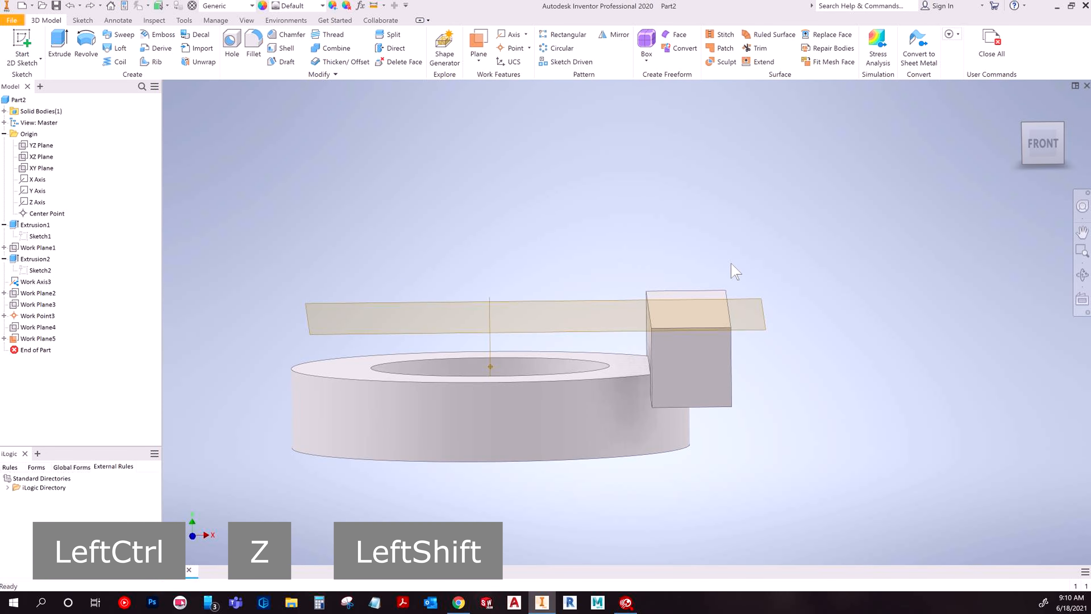
{"action": "left_click", "coordinate": [1060, 124]}
- Hide the axis-normal work plane, Work Plane5
{"action": "middle_click_drag", "start_coordinate": [548, 267], "coordinate": [586, 349]}
{"action": "scroll", "coordinate": [576, 337], "scroll_direction": "down", "scroll_amount": 3}
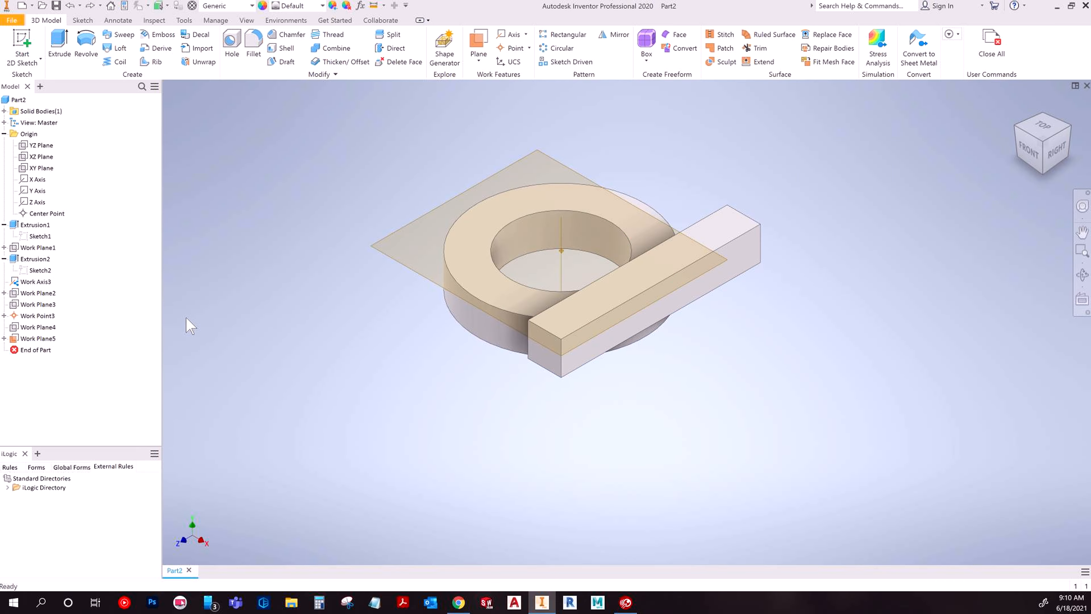
{"action": "right_click", "coordinate": [38, 338]}
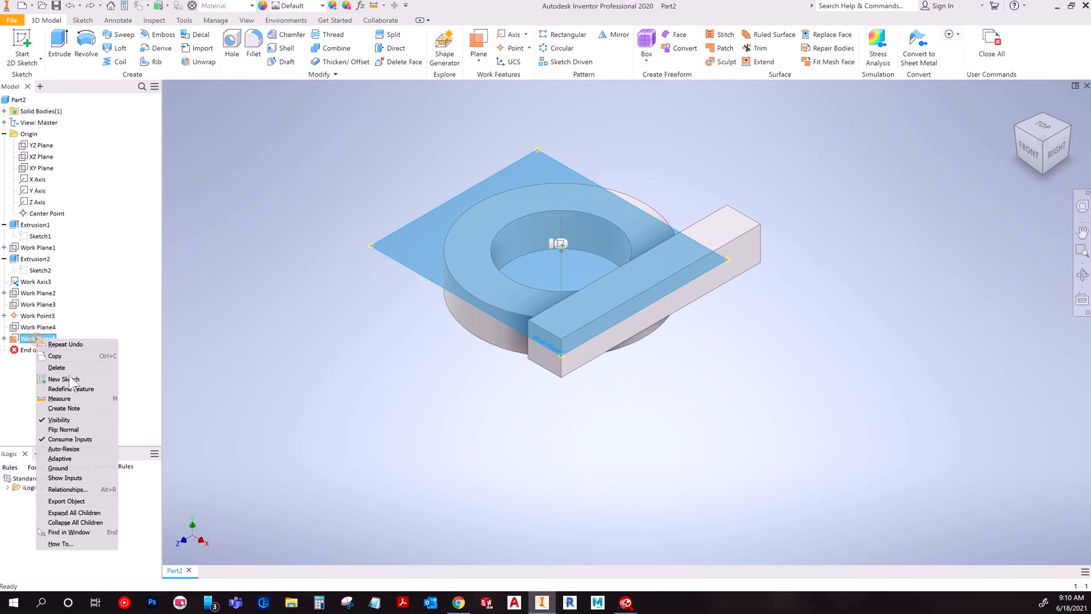
{"action": "left_click", "coordinate": [67, 419]}
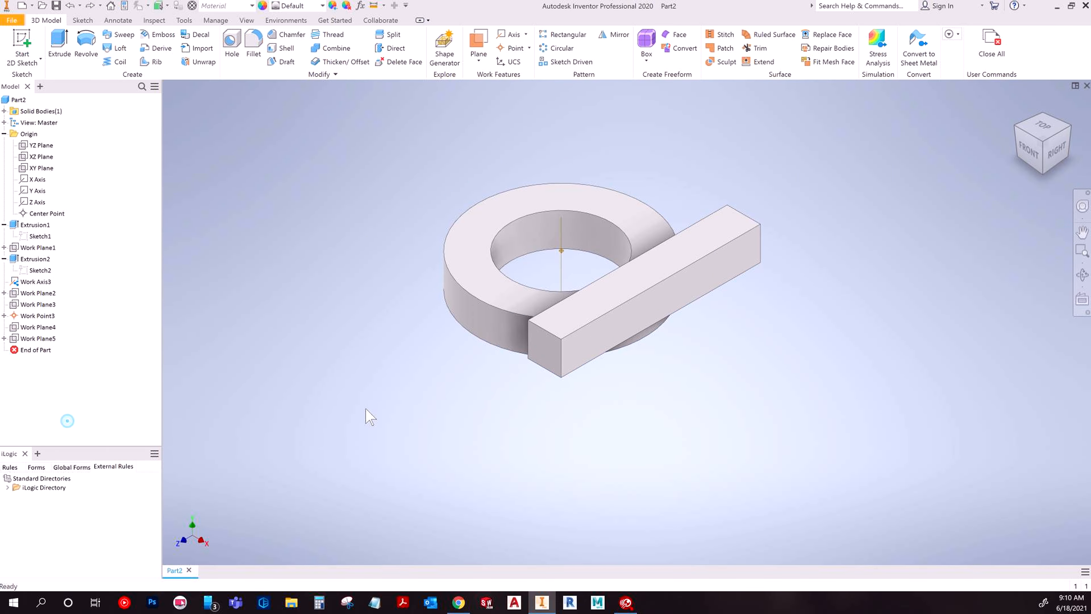
- Create a work plane through the ring's centre work axis, at 90 degrees to the bar's long side face, after previewing 0 degrees
{"action": "left_click", "coordinate": [477, 43]}
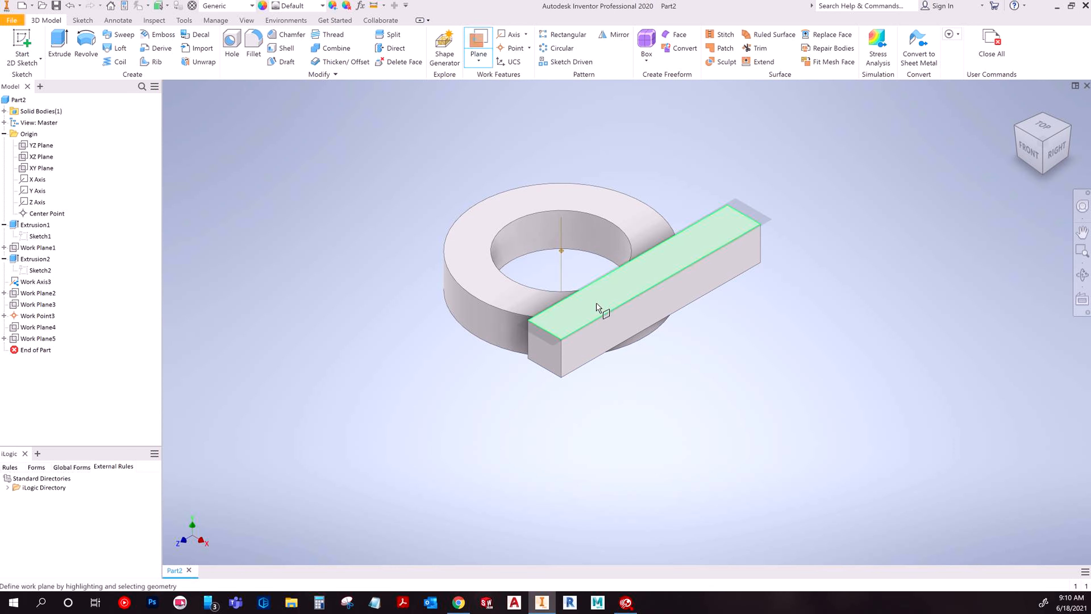
{"action": "left_click", "coordinate": [558, 235]}
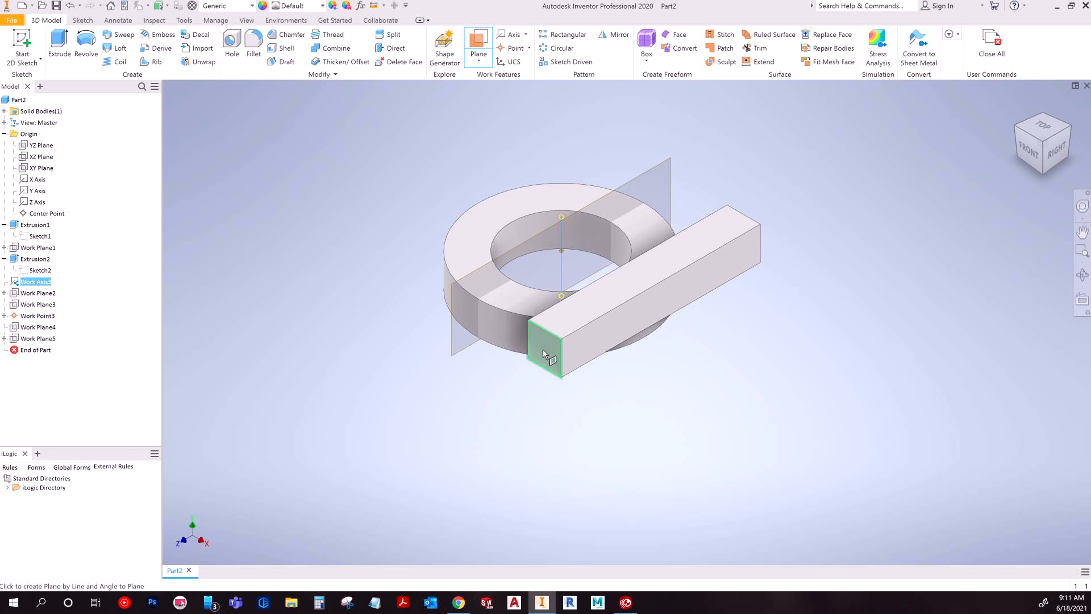
{"action": "left_click", "coordinate": [572, 315]}
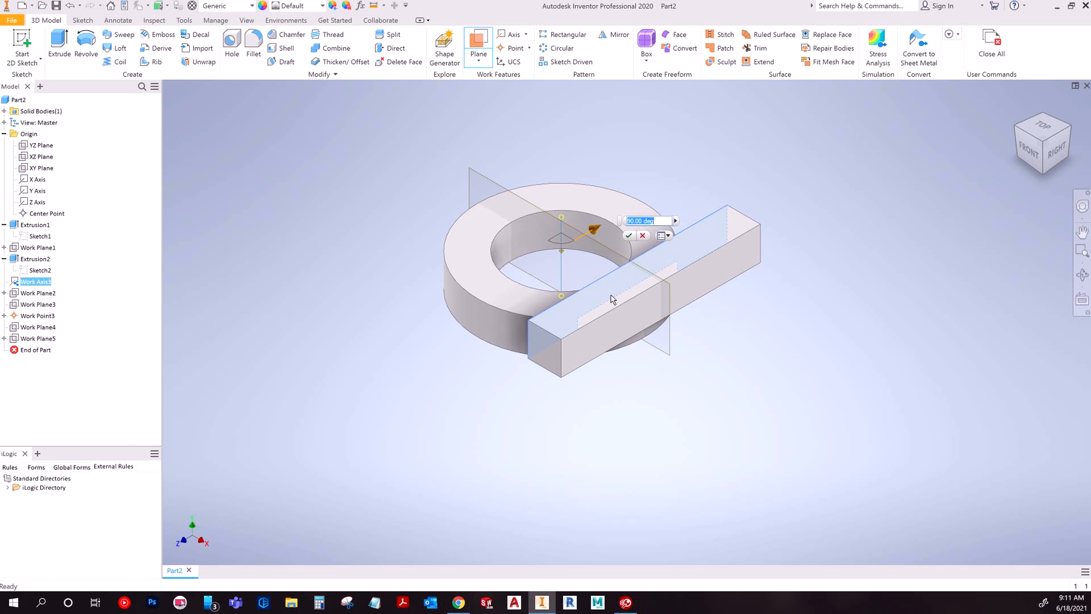
{"action": "type", "text": "0"}
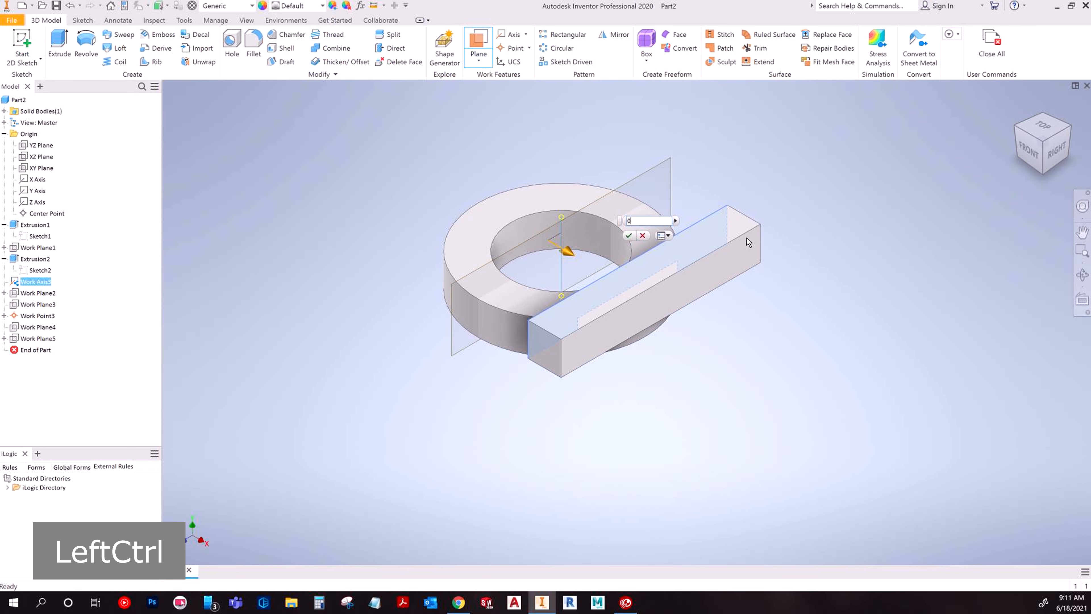
{"action": "scroll", "coordinate": [588, 255], "scroll_direction": "up", "scroll_amount": 3, "text": "ctrl+shift"}
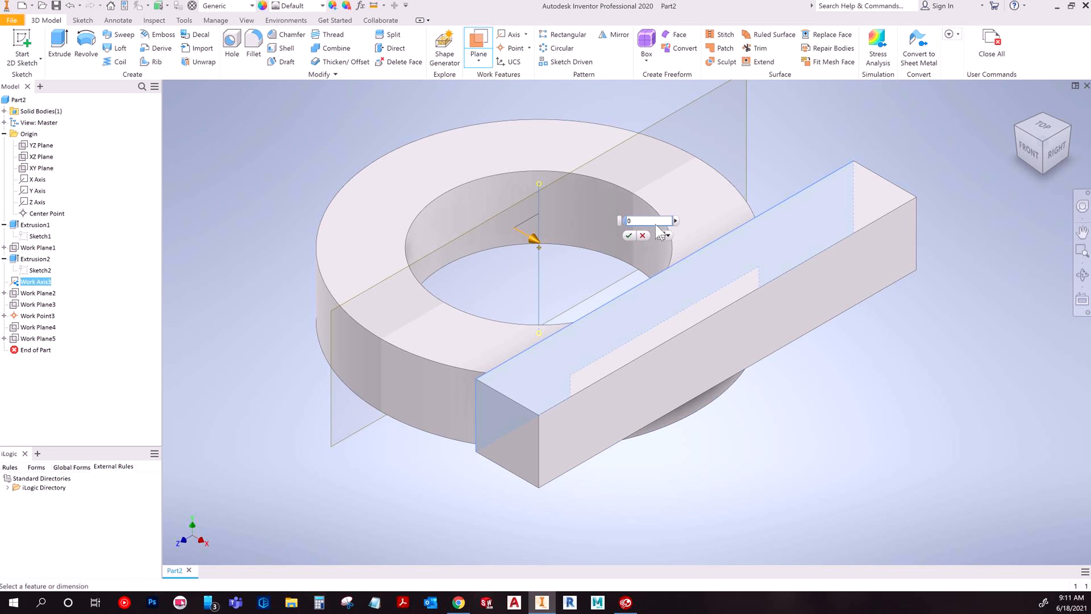
{"action": "double_click", "coordinate": [637, 221]}
{"action": "type", "text": "90"}
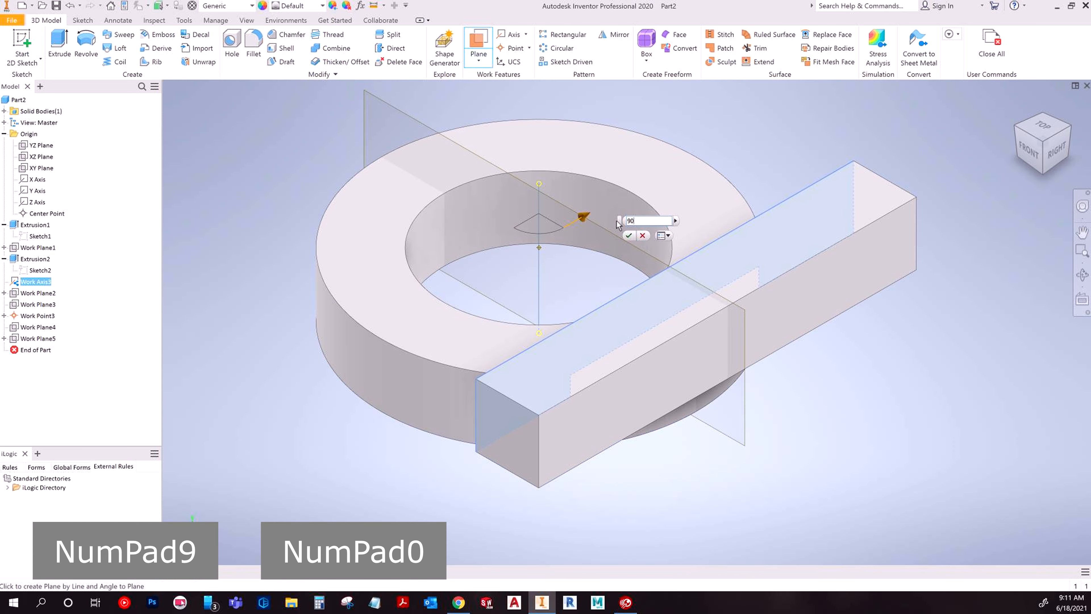
{"action": "left_click", "coordinate": [628, 235]}
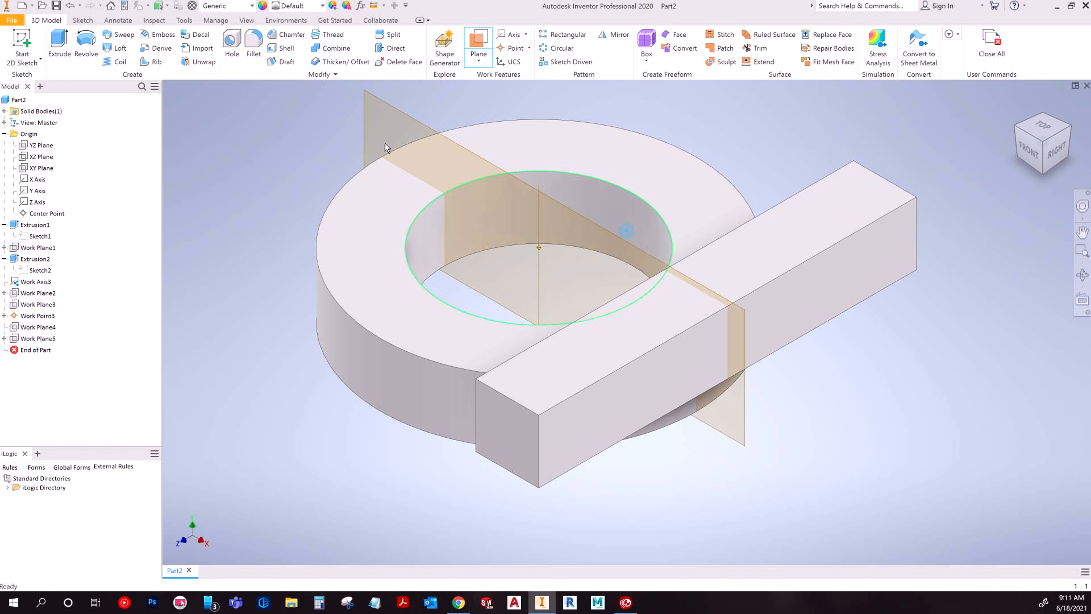
- Set the angle of the work plane based on the bar's side face to 0 degrees
{"action": "double_click", "coordinate": [44, 350]}
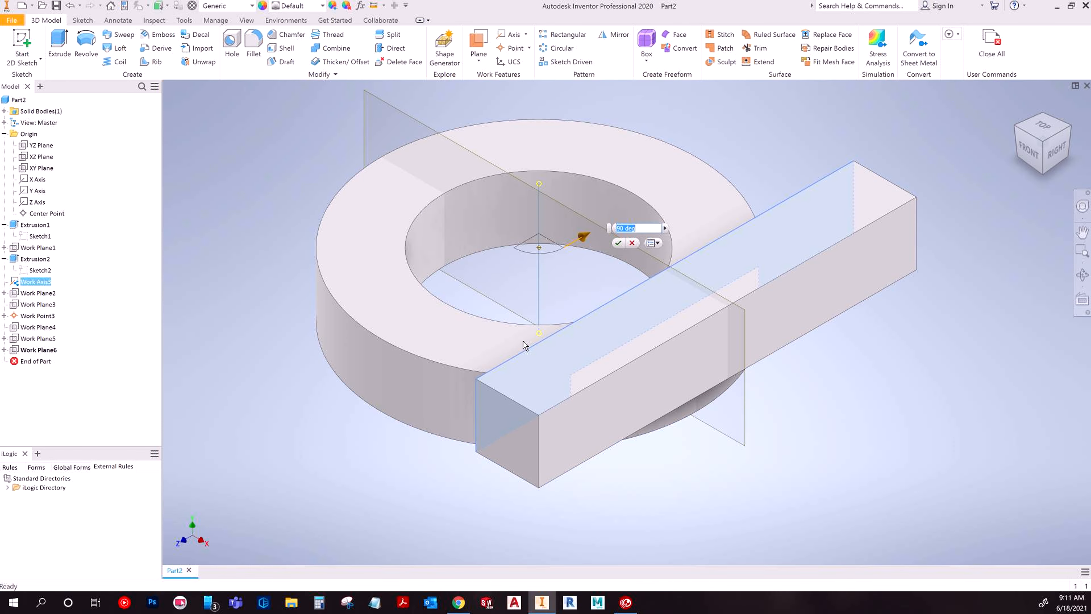
{"action": "type", "text": "0"}
{"action": "key", "text": "Return"}
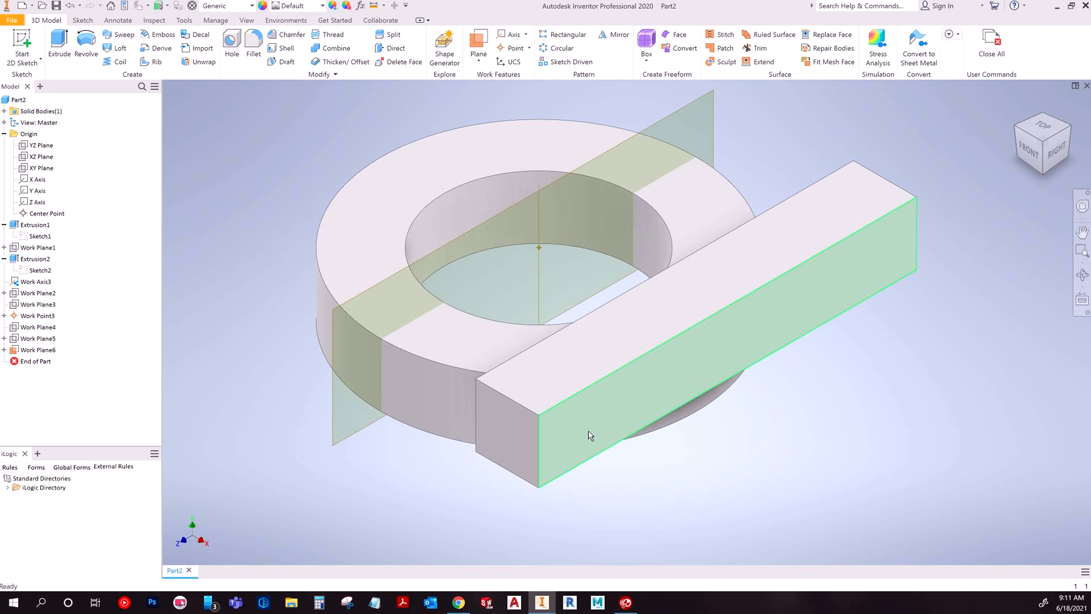
- Delete the angled work plane that is based on the bar's side face
{"action": "mouse_move", "coordinate": [43, 349]}
{"action": "left_mouse_down"}
{"action": "mouse_move", "coordinate": [38, 271]}
{"action": "mouse_move", "coordinate": [44, 351]}
{"action": "left_mouse_up"}
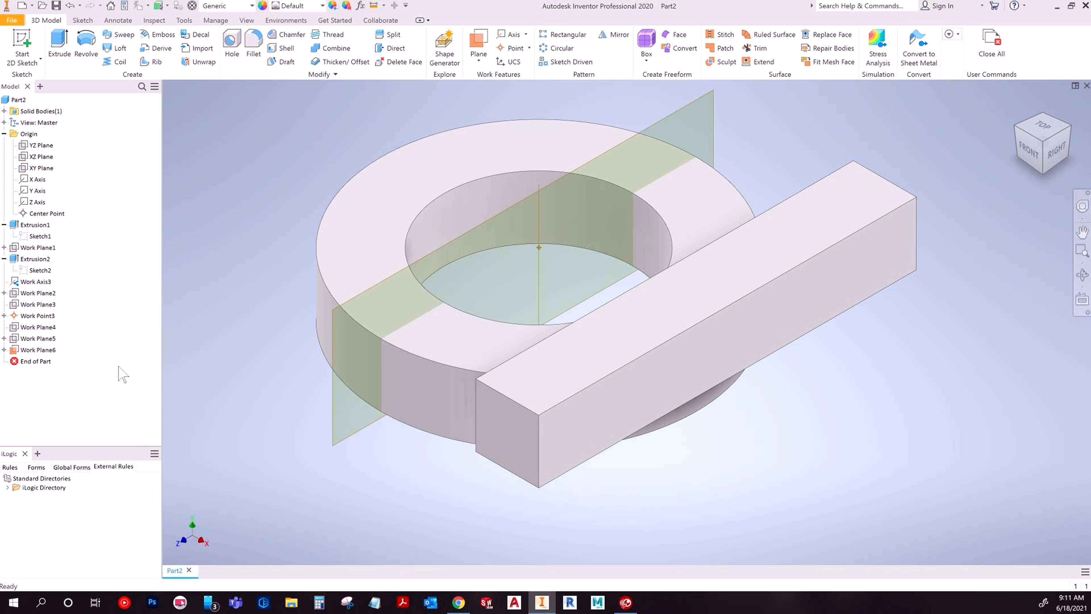
{"action": "left_click", "coordinate": [42, 351]}
{"action": "key", "text": "Delete"}
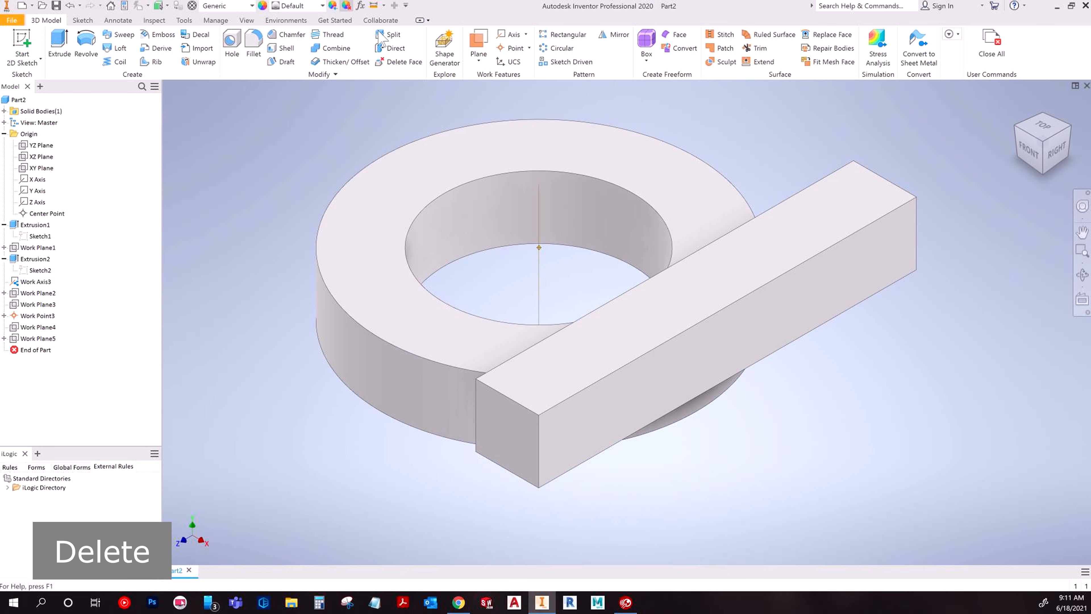
- Create a work plane through the ring's centre work axis, at 90 degrees to the origin YZ Plane
{"action": "left_click", "coordinate": [480, 55]}
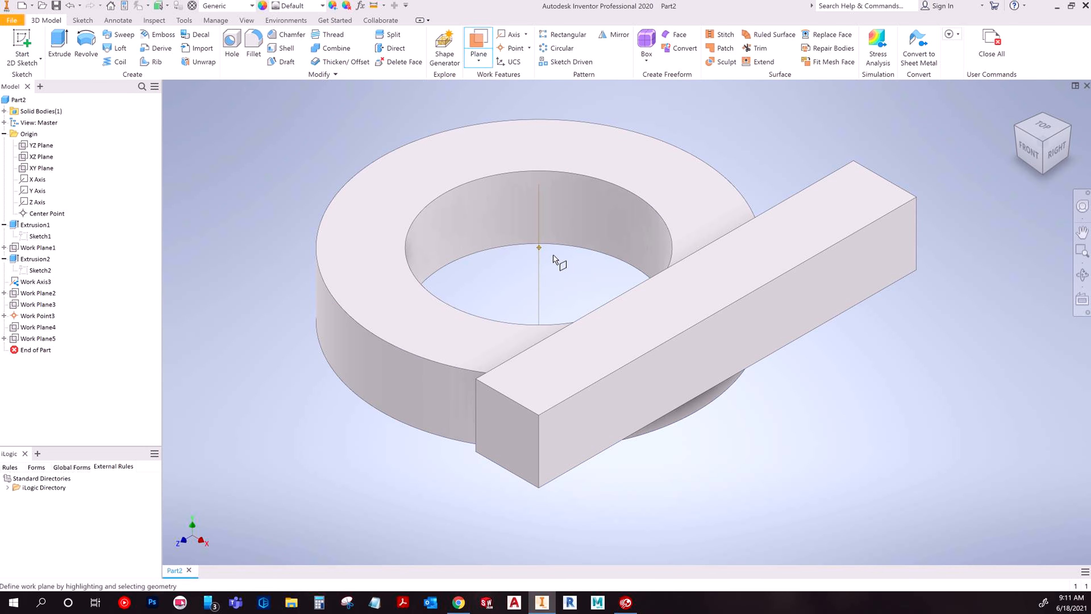
{"action": "left_click", "coordinate": [538, 224]}
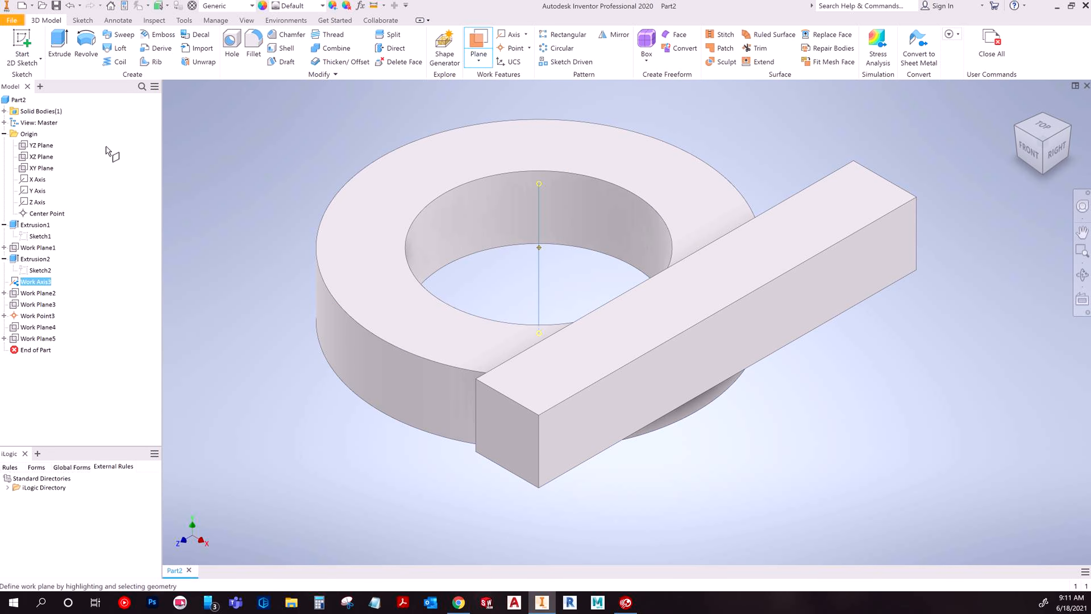
{"action": "left_click", "coordinate": [39, 145]}
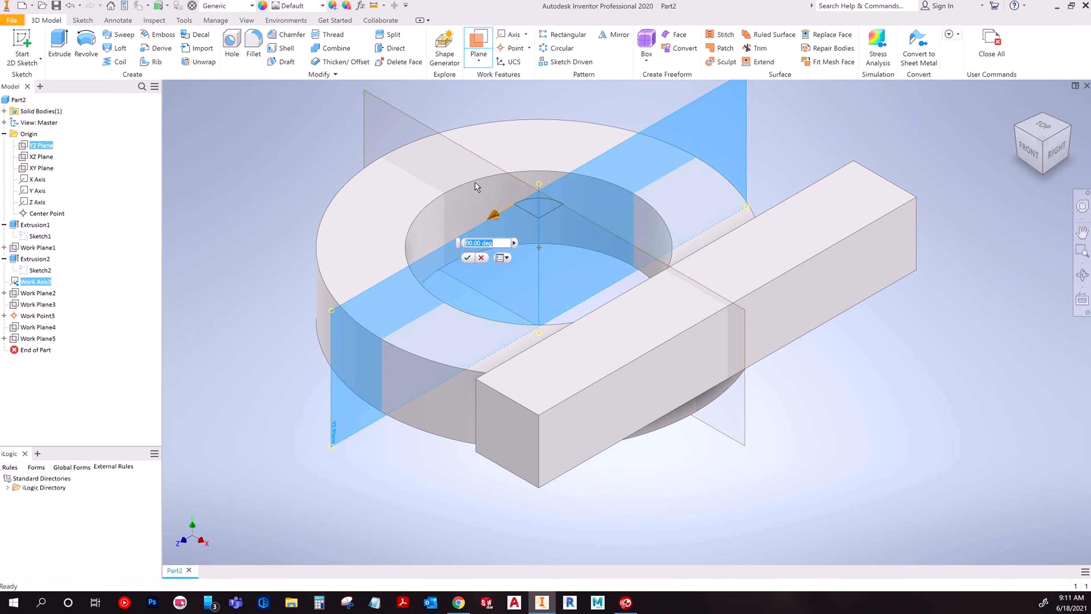
{"action": "left_click", "coordinate": [468, 258]}
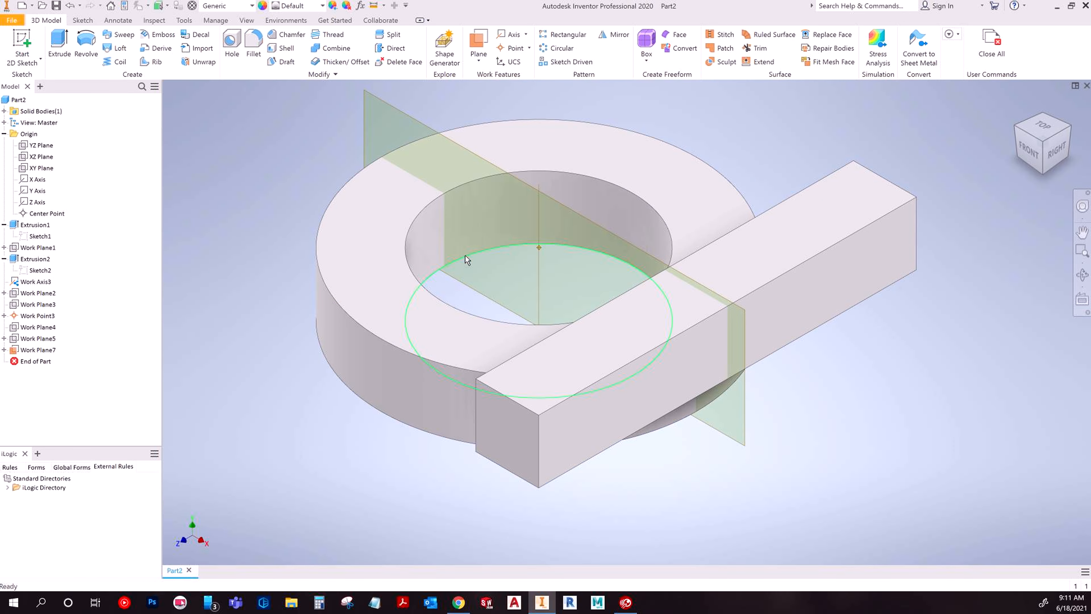
- Reorder the model history so Work Axis3 directly follows Extrusion1 and Work Plane7 sits just before Extrusion2
{"action": "left_click", "coordinate": [40, 270]}
{"action": "left_click_drag", "start_coordinate": [34, 363], "coordinate": [44, 251]}
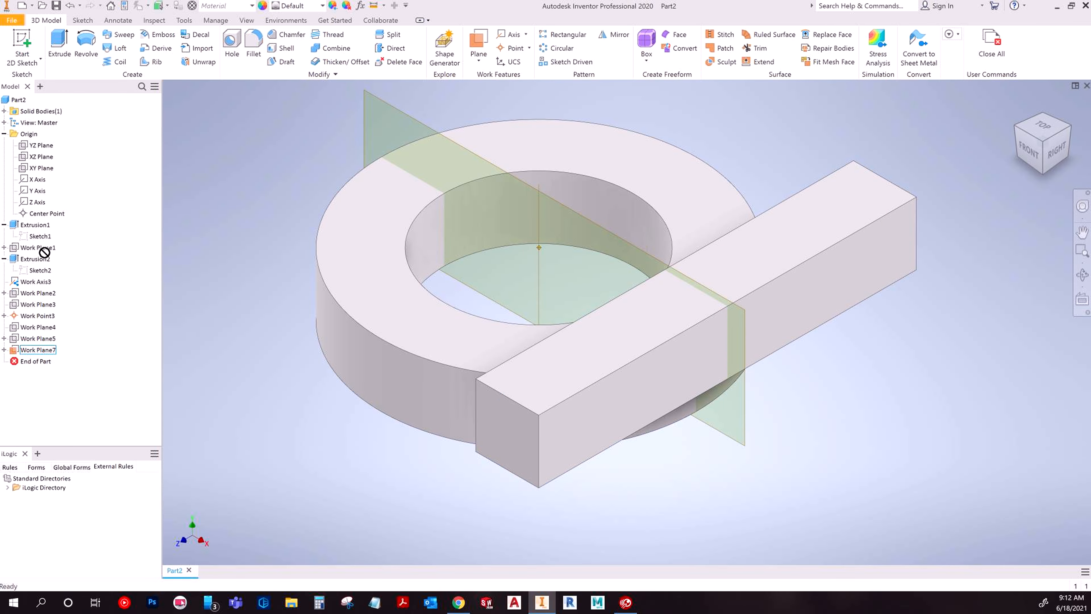
{"action": "left_click_drag", "start_coordinate": [33, 218], "coordinate": [37, 230]}
{"action": "left_click_drag", "start_coordinate": [37, 287], "coordinate": [39, 243]}
{"action": "left_click_drag", "start_coordinate": [35, 351], "coordinate": [34, 268]}
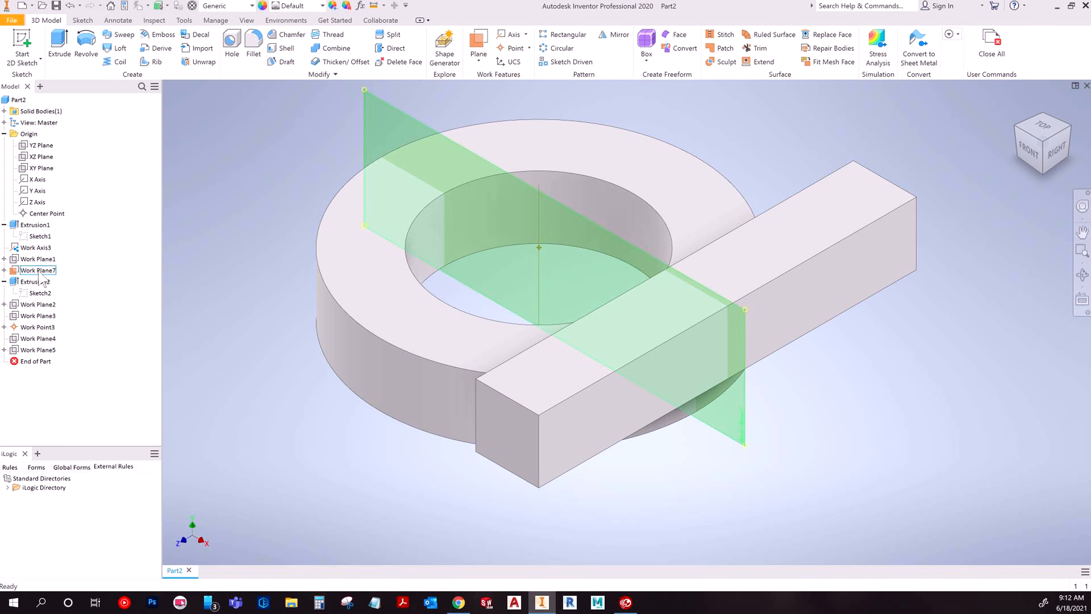
- Hide the work axis at the ring's centre
{"action": "right_click", "coordinate": [38, 249]}
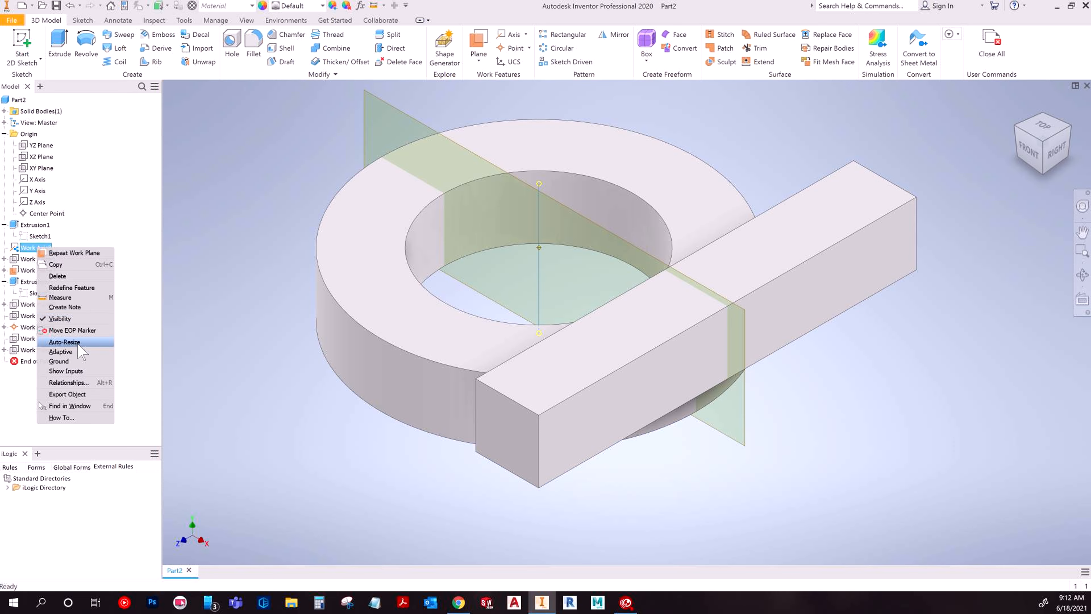
{"action": "left_click", "coordinate": [69, 319]}
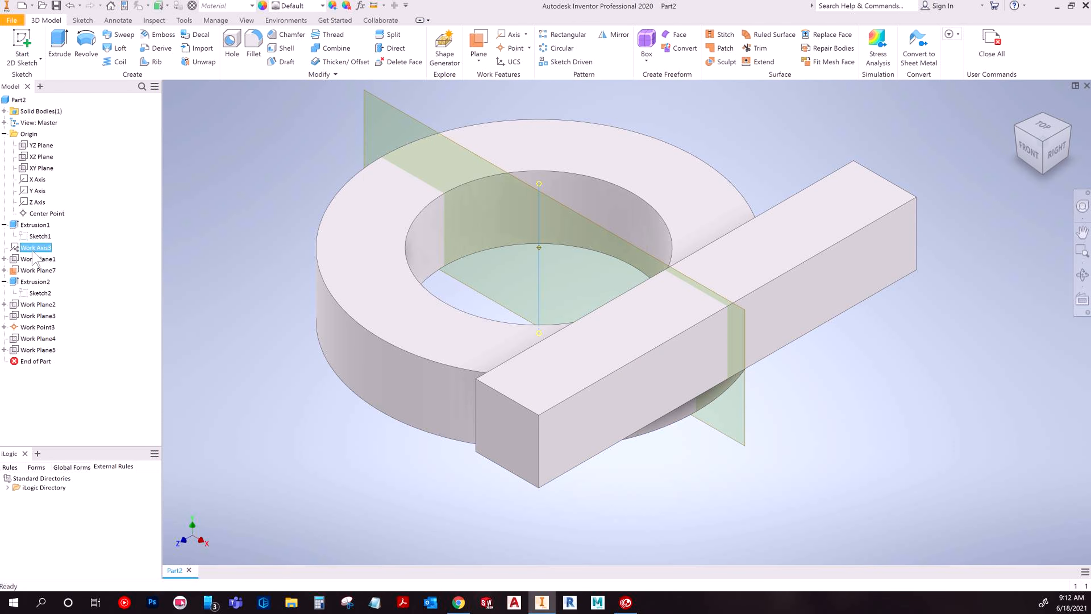
{"action": "left_click", "coordinate": [235, 385]}
- Redefine the bar's Sketch2 onto the angled Work Plane7
{"action": "right_click", "coordinate": [40, 297]}
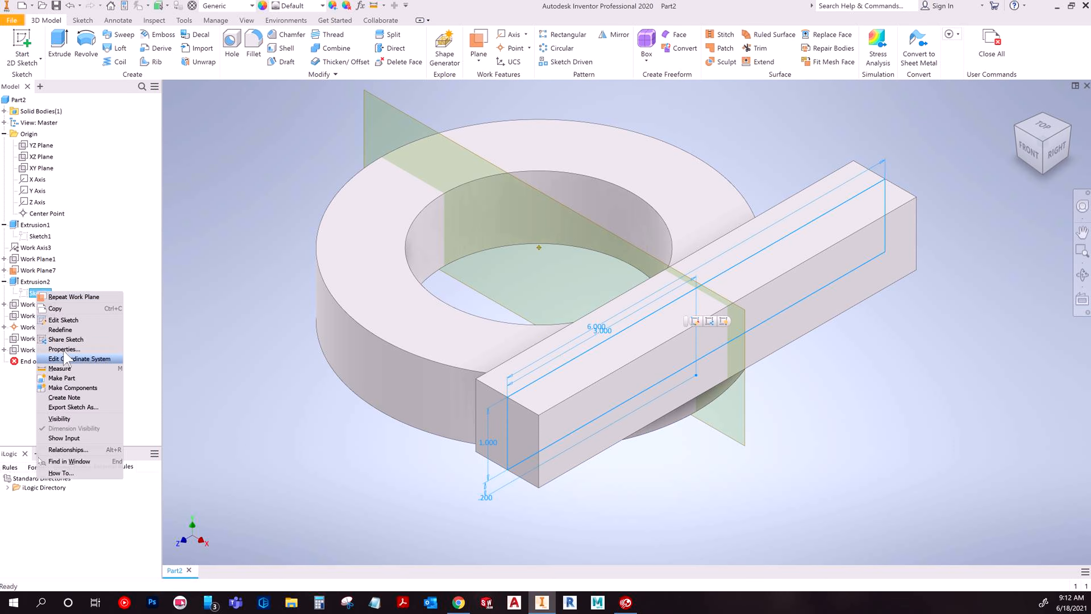
{"action": "left_click", "coordinate": [60, 336]}
{"action": "left_click", "coordinate": [390, 123]}
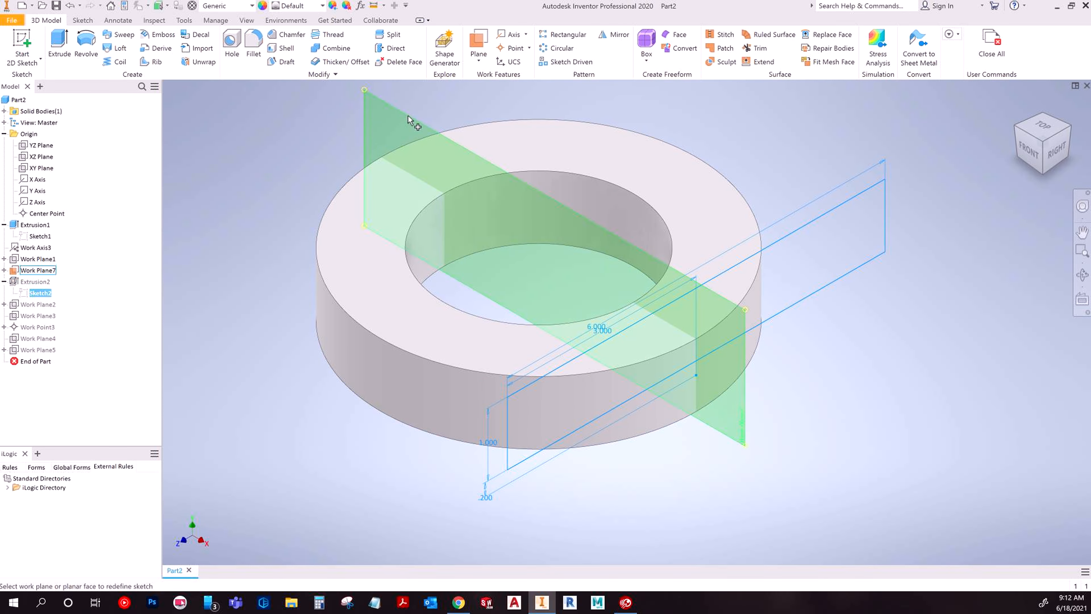
- Set Work Plane7's angle to the YZ Plane to 0 degrees, turning the bar with it
{"action": "double_click", "coordinate": [45, 271]}
{"action": "type", "text": "0"}
{"action": "key", "text": "Return"}
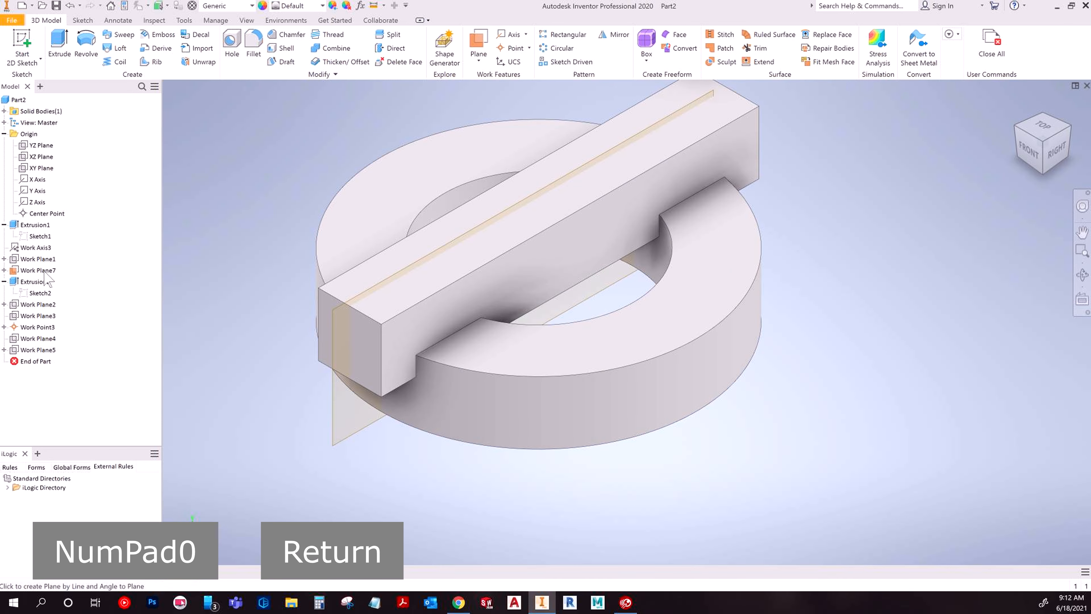
- Set Work Plane7's angle to 270 degrees
{"action": "double_click", "coordinate": [45, 271]}
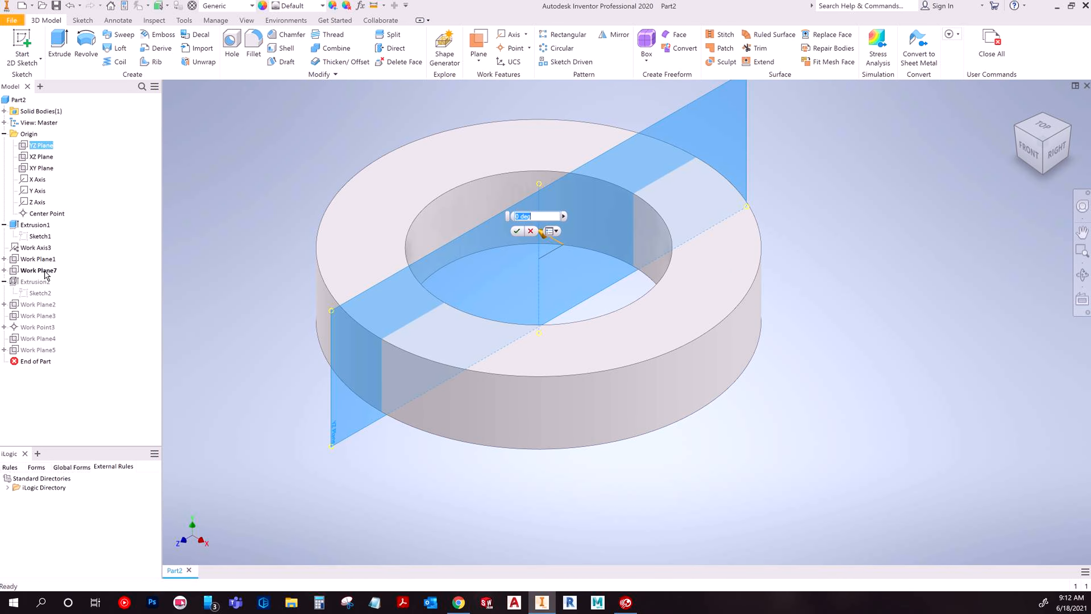
{"action": "type", "text": "270"}
{"action": "key", "text": "Return"}
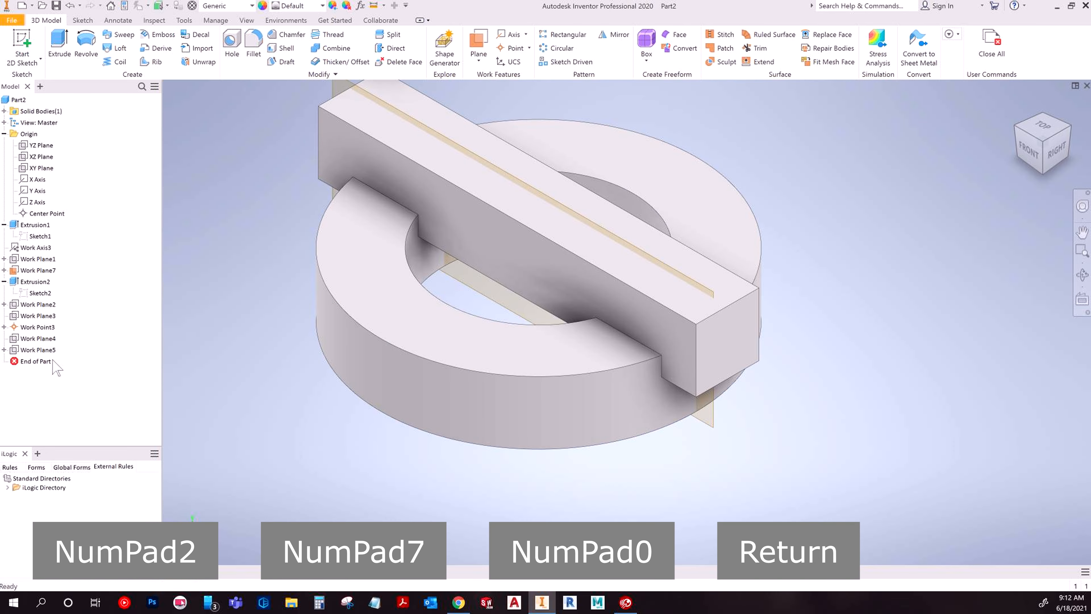
- Set Work Plane7's angle to 0 degrees, then reopen its angle for editing and cancel without changing it
{"action": "double_click", "coordinate": [44, 271]}
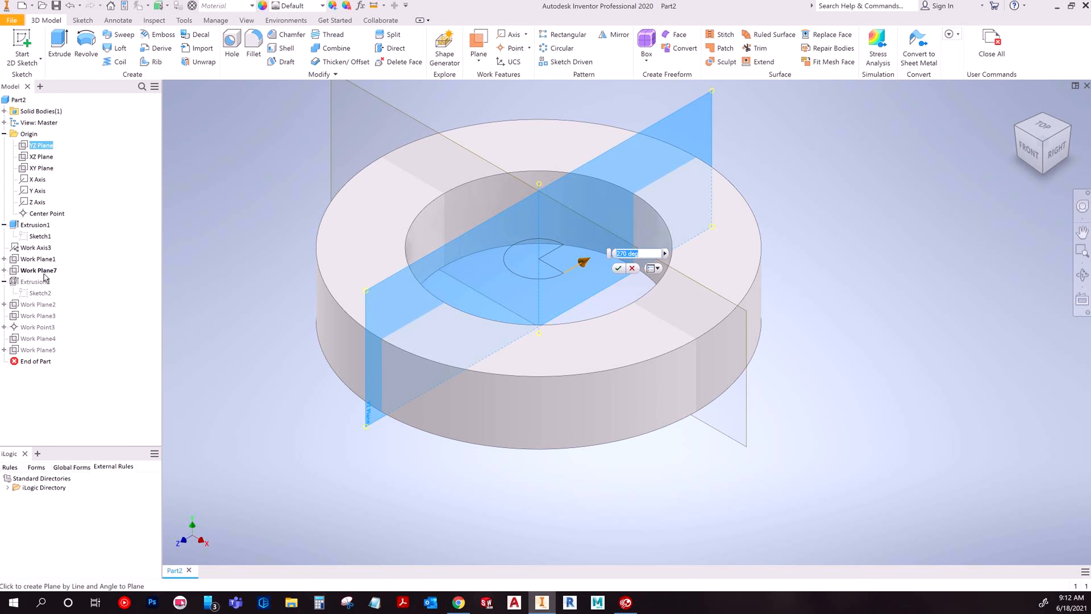
{"action": "type", "text": "0"}
{"action": "key", "text": "Return"}
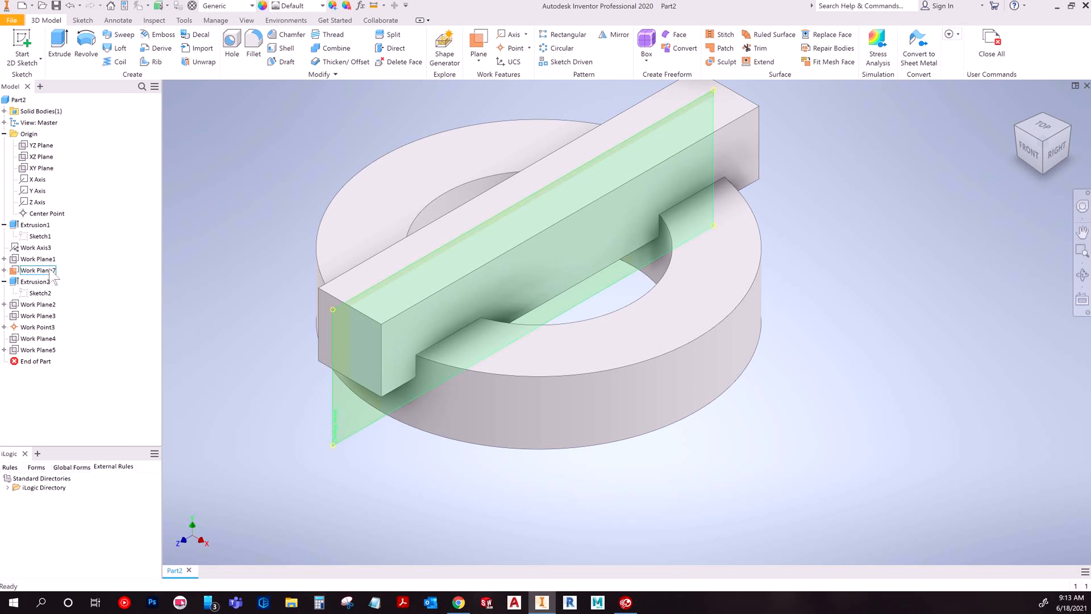
{"action": "double_click", "coordinate": [50, 270]}
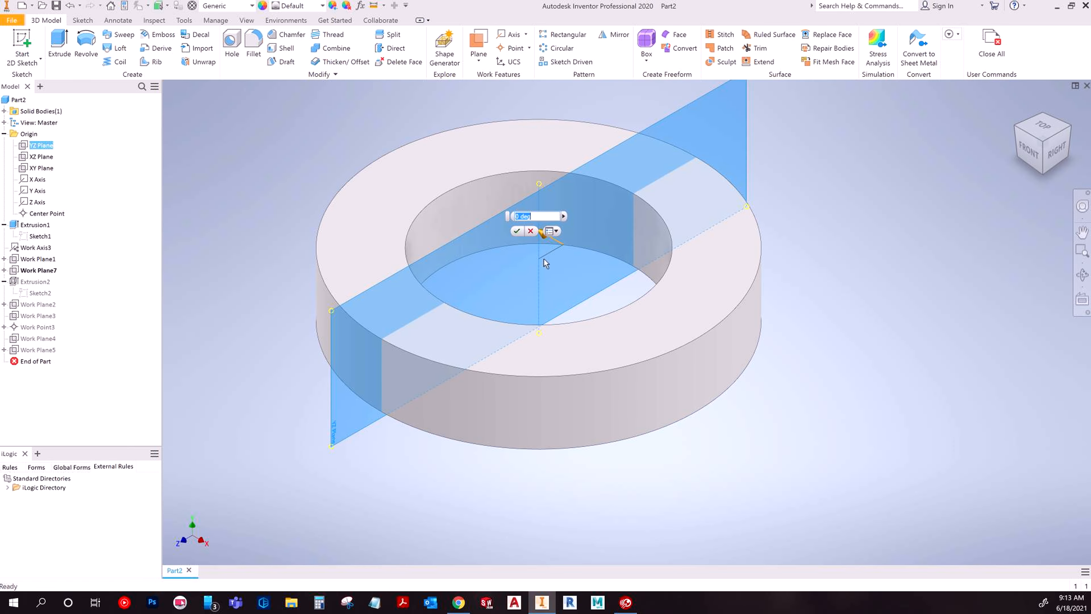
{"action": "left_click", "coordinate": [531, 231]}
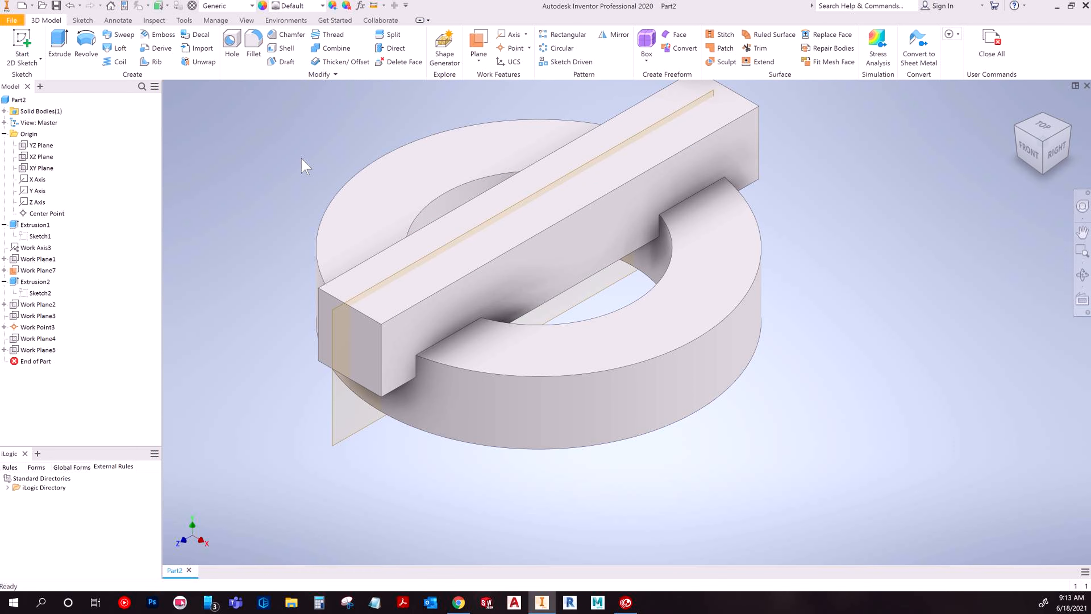
- Create a sketch on the bar's long side face, slice the graphics at its plane, and finish it without projecting any geometry
{"action": "left_click", "coordinate": [36, 43]}
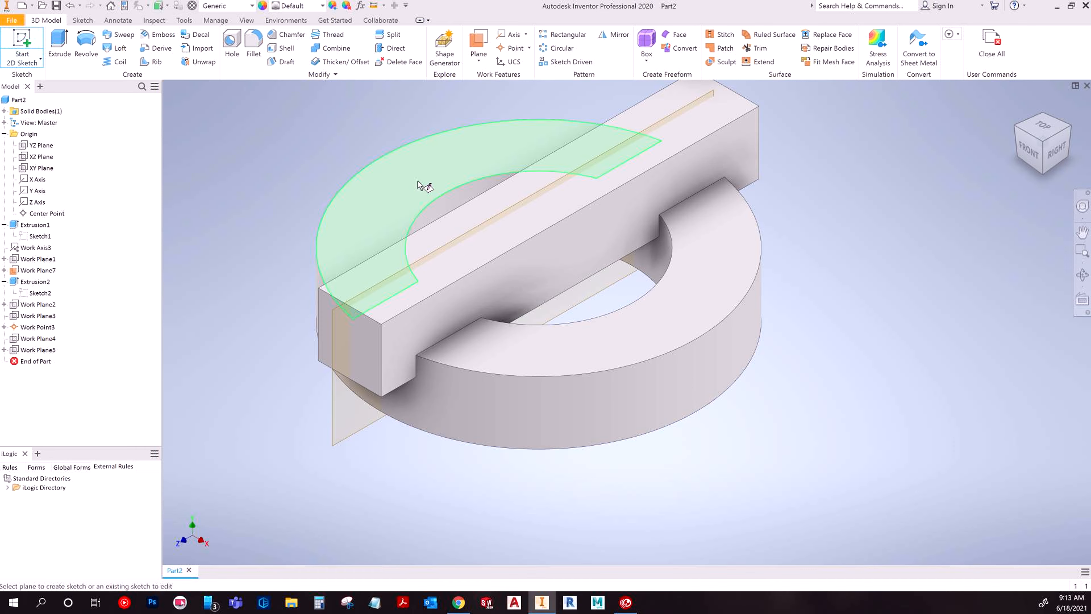
{"action": "left_click", "coordinate": [522, 257]}
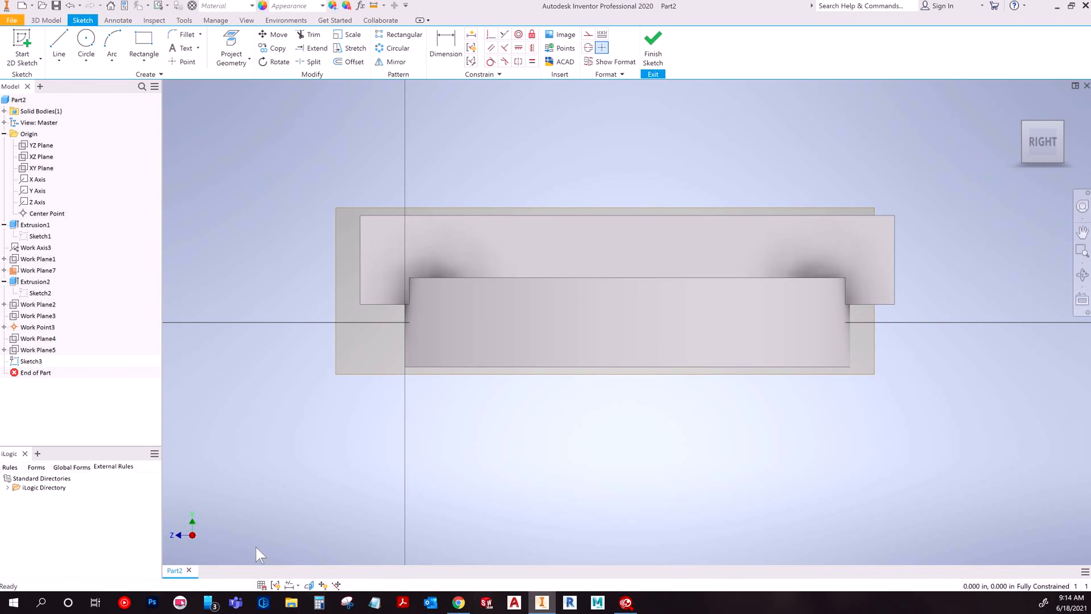
{"action": "left_click", "coordinate": [309, 586]}
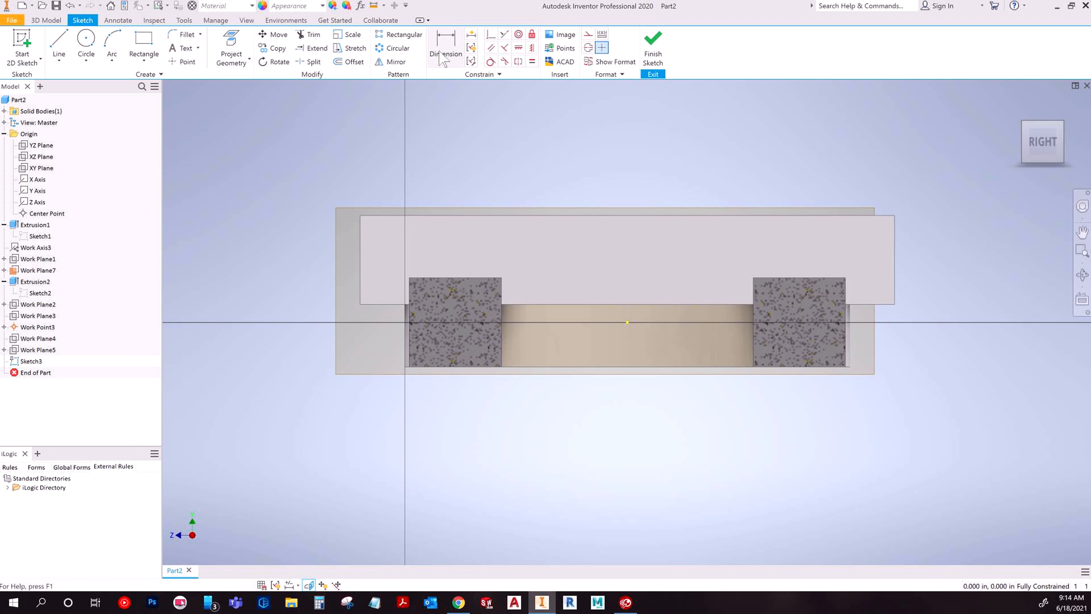
{"action": "left_click", "coordinate": [231, 47]}
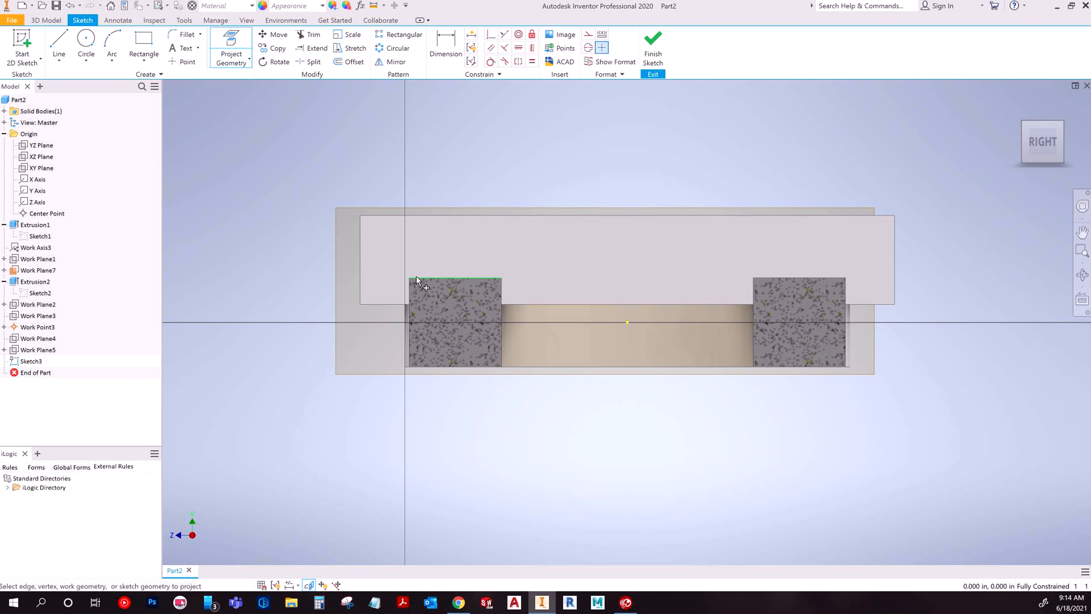
{"action": "middle_click_drag", "start_coordinate": [405, 310], "coordinate": [449, 325], "text": "shift"}
{"action": "scroll", "coordinate": [439, 313], "scroll_direction": "down", "scroll_amount": 3}
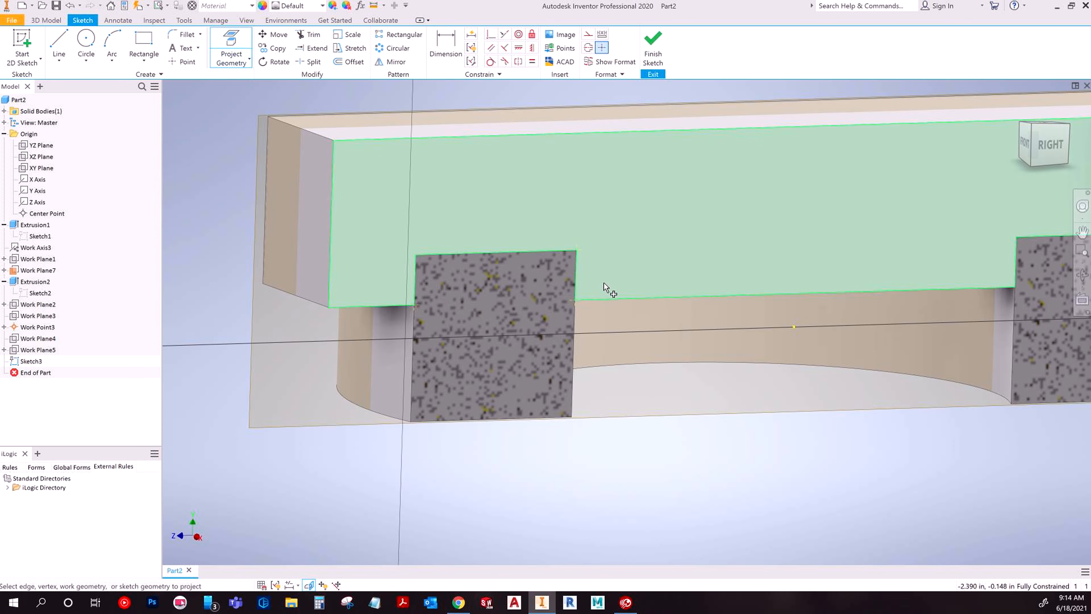
{"action": "left_click", "coordinate": [653, 47]}
- Create a work plane through the edges where the bar's side face meets the ring
{"action": "middle_click_drag", "start_coordinate": [585, 310], "coordinate": [522, 213], "text": "shift"}
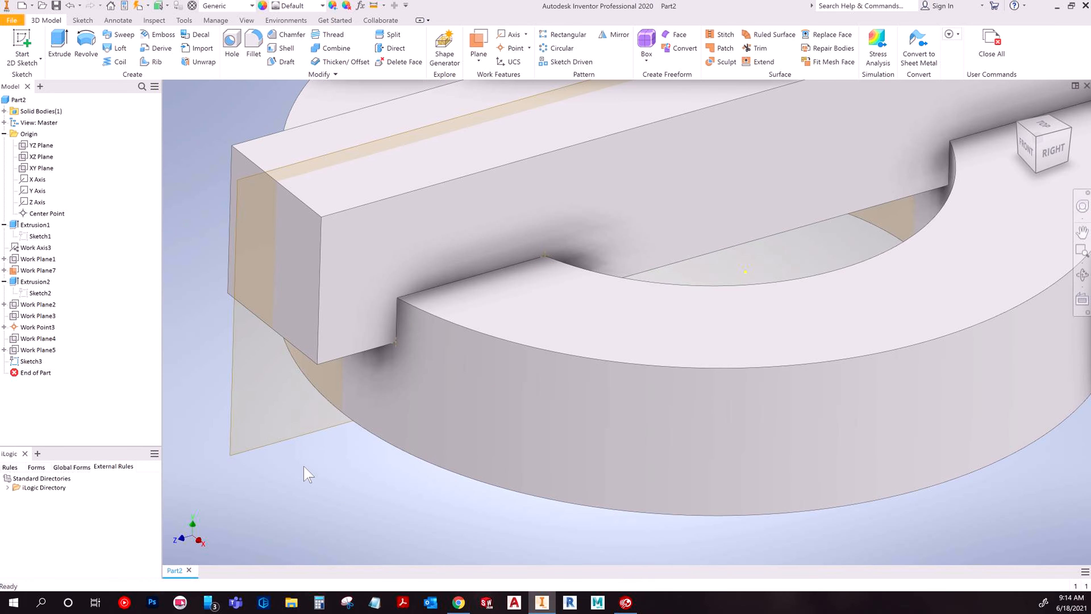
{"action": "left_click", "coordinate": [478, 45]}
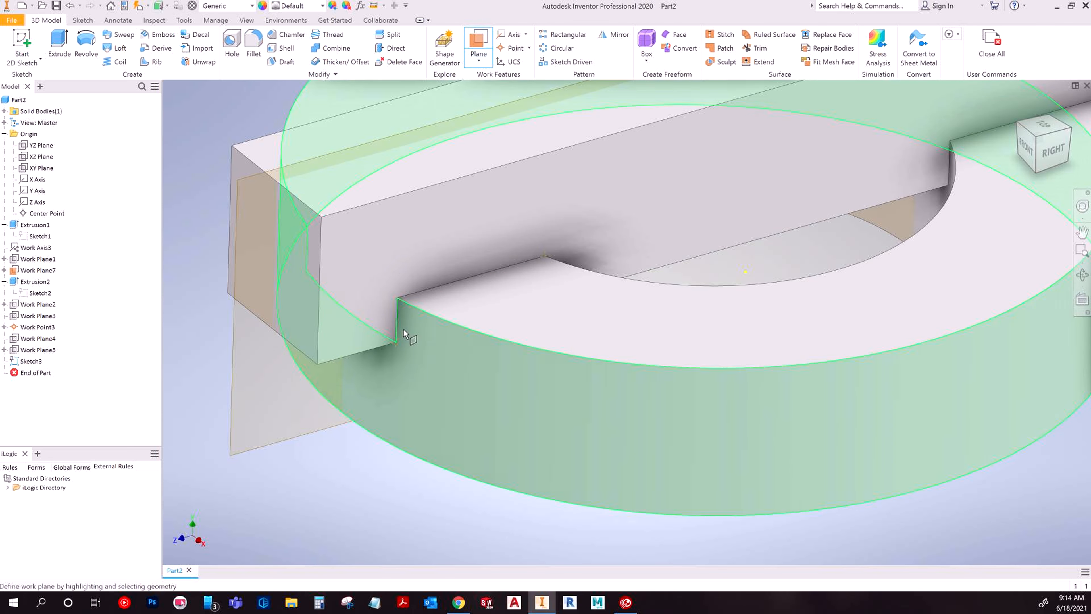
{"action": "middle_click_drag", "start_coordinate": [398, 300], "coordinate": [568, 273], "text": "shift"}
{"action": "left_click", "coordinate": [489, 285]}
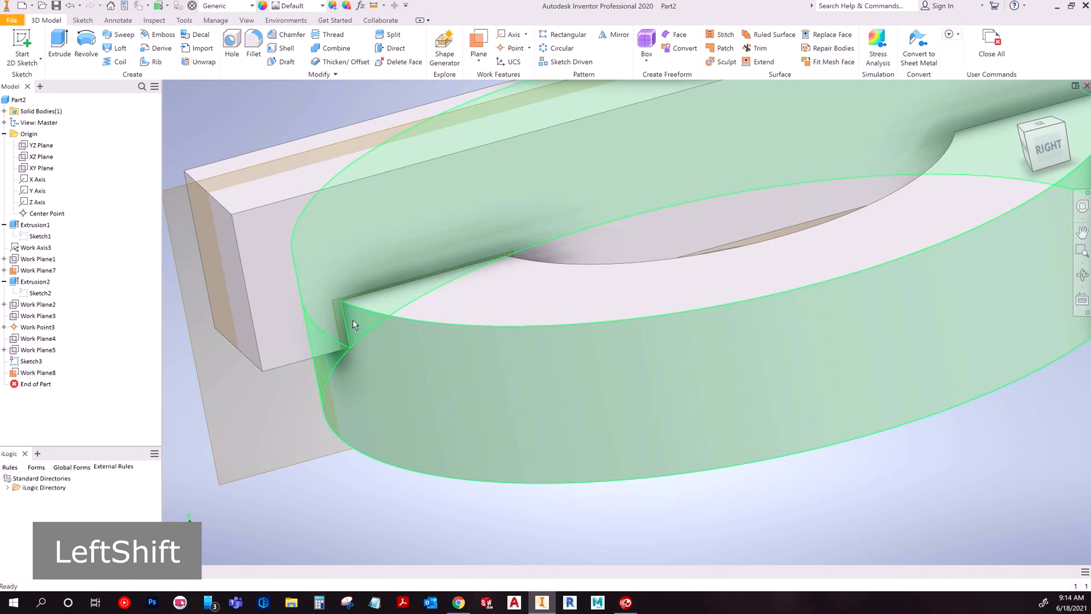
{"action": "left_click", "coordinate": [339, 318]}
{"action": "left_click", "coordinate": [360, 497]}
{"action": "scroll", "coordinate": [361, 498], "scroll_direction": "up", "scroll_amount": 3}
{"action": "middle_click_drag", "start_coordinate": [361, 498], "coordinate": [392, 427]}
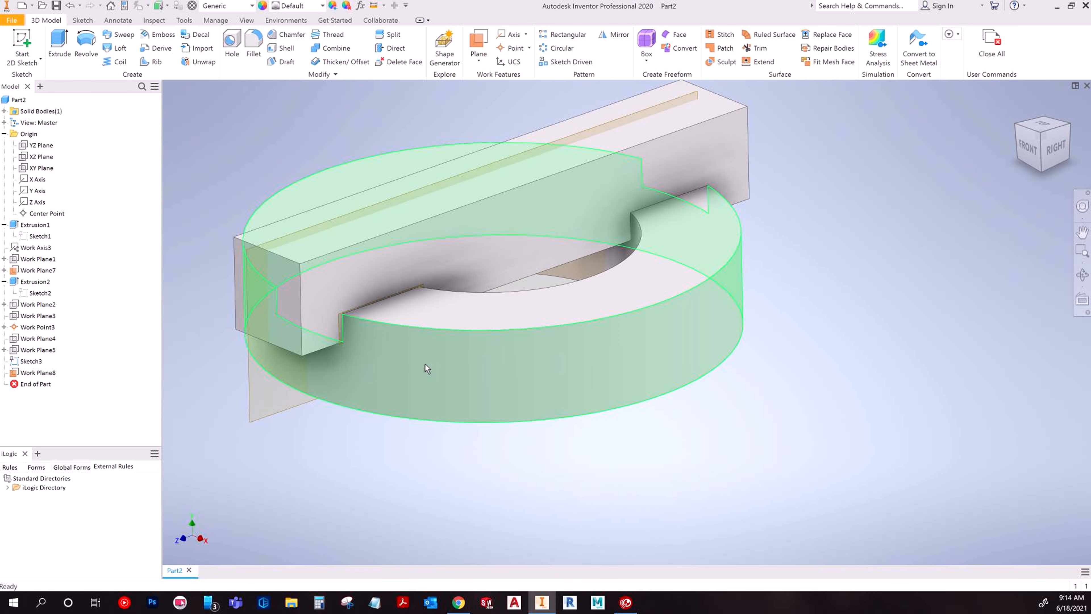
{"action": "mouse_move", "coordinate": [427, 369]}
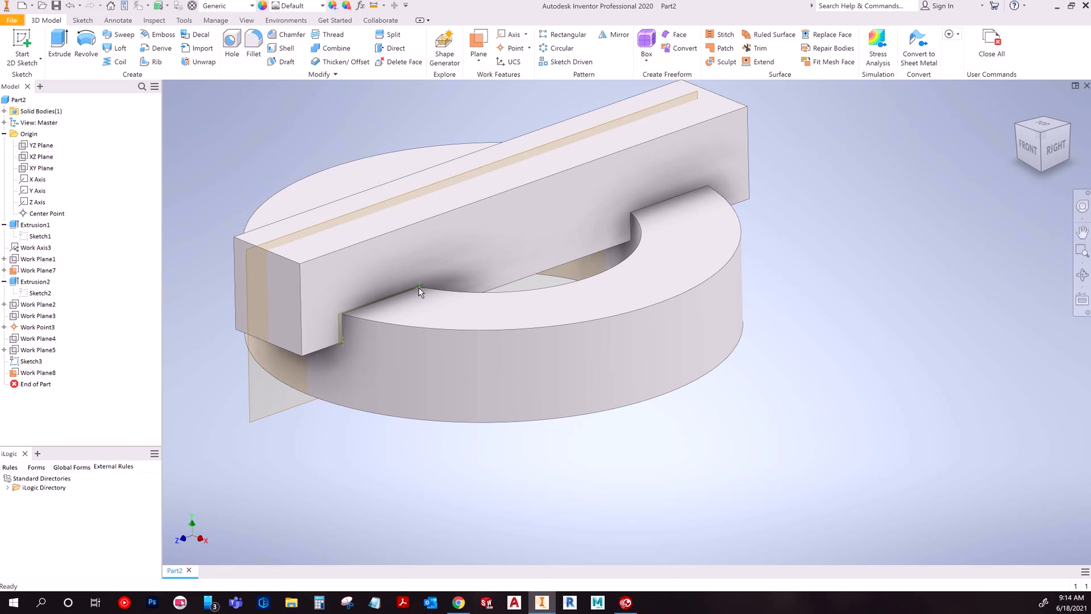
- Open the part Exercise 9.29 Holder Block from the 1109 folder in Answer Keys
{"action": "left_click", "coordinate": [42, 5]}
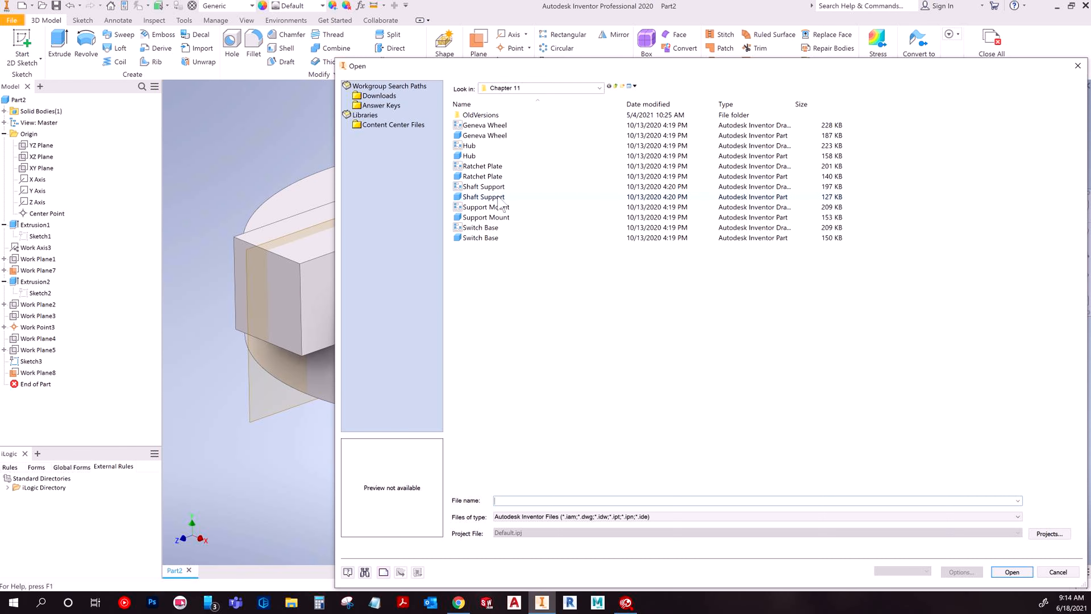
{"action": "left_click", "coordinate": [616, 86]}
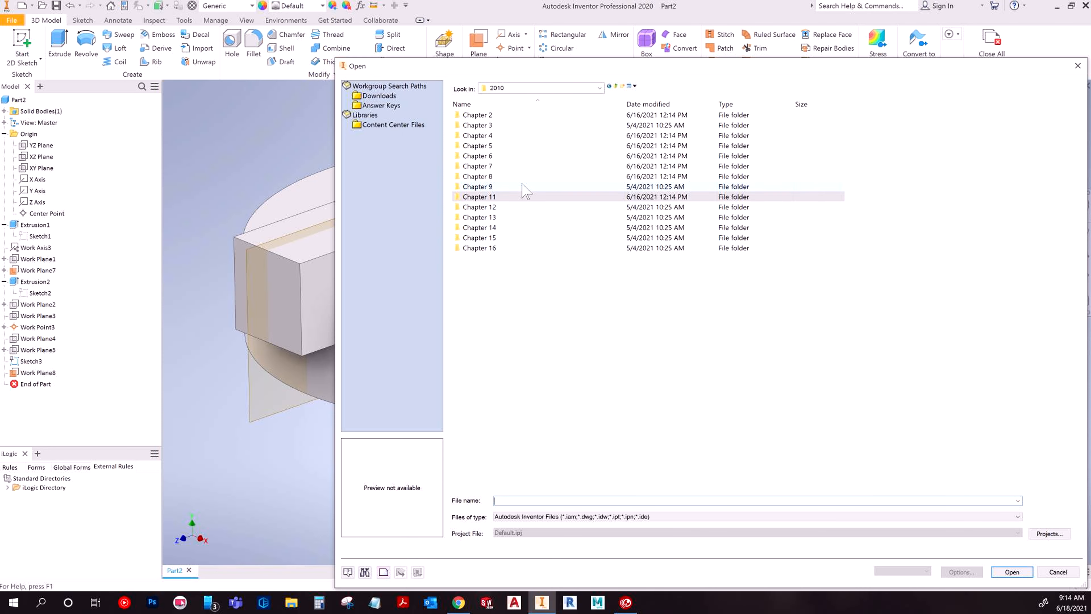
{"action": "left_click", "coordinate": [617, 86]}
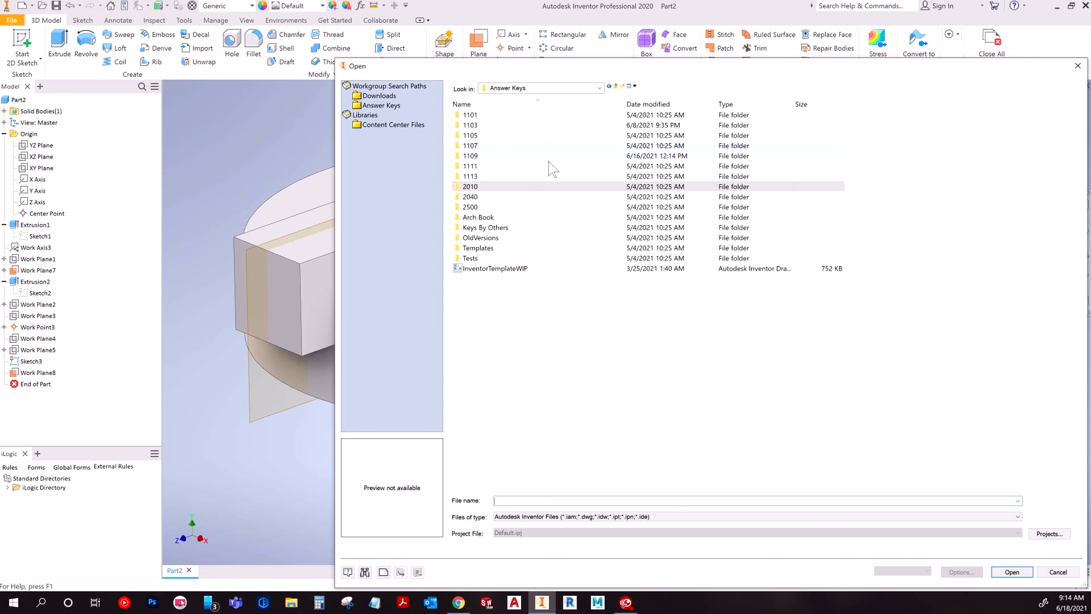
{"action": "double_click", "coordinate": [509, 155]}
{"action": "scroll", "coordinate": [565, 277], "scroll_direction": "down", "scroll_amount": 5}
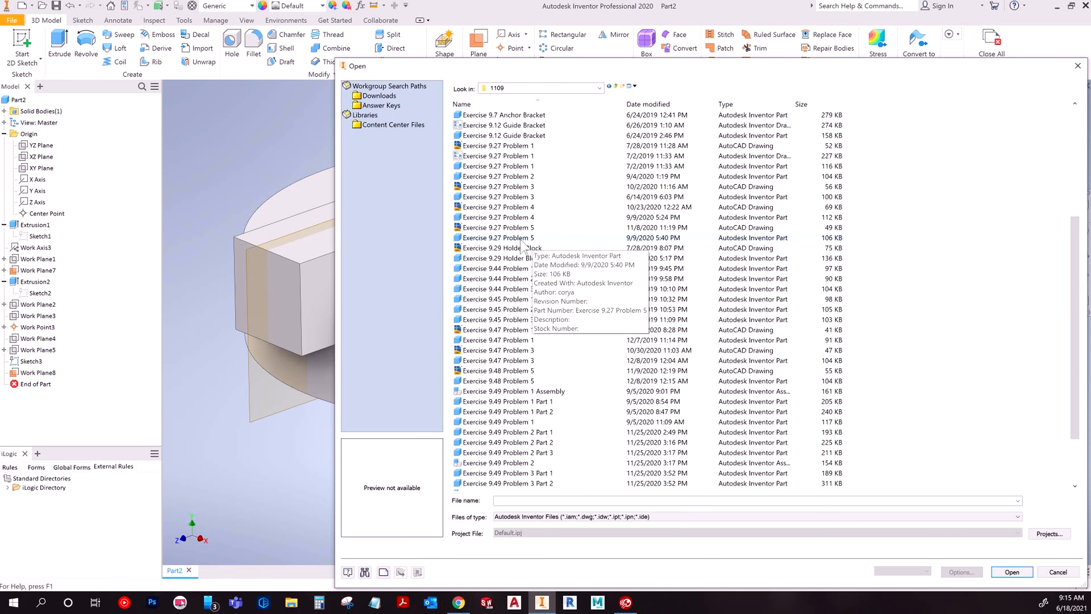
{"action": "double_click", "coordinate": [489, 259]}
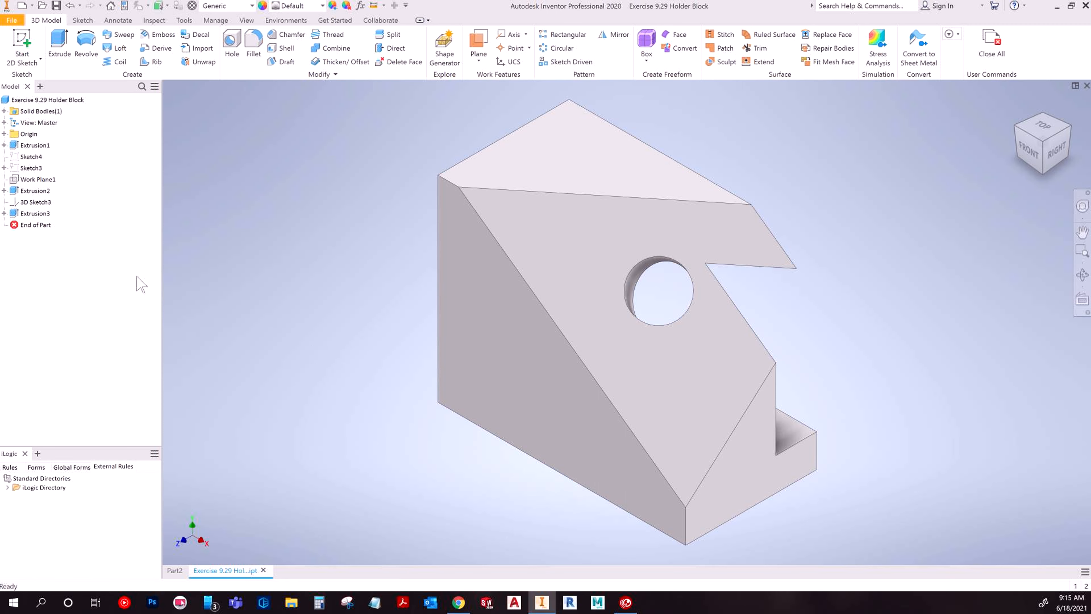
- Examine how Sketch4, Sketch3, Work Plane1 and Extrusion2 define the holder block's angled face
{"action": "left_click", "coordinate": [30, 169]}
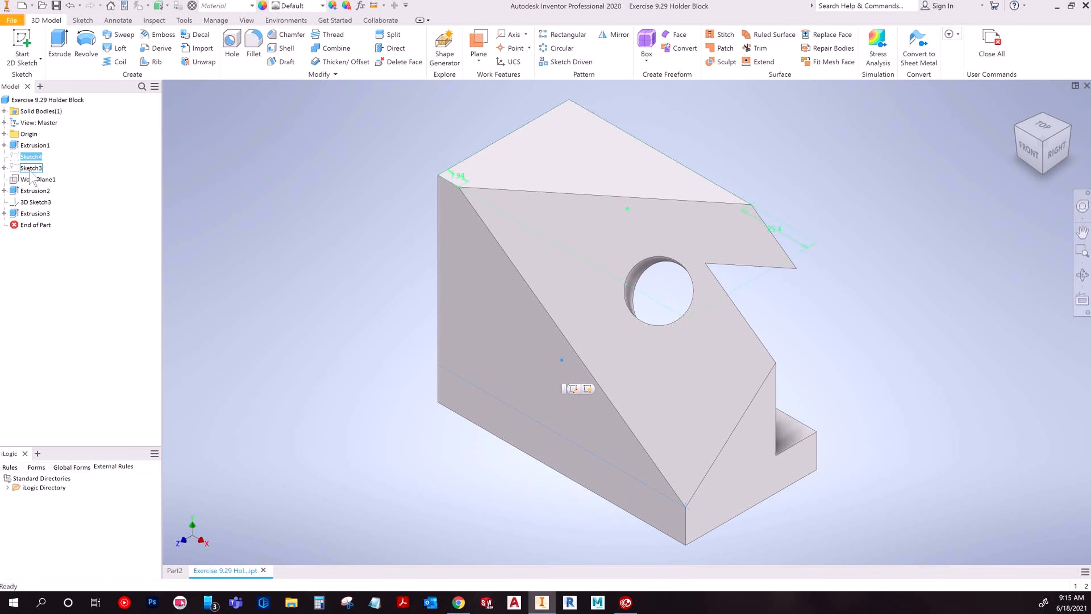
{"action": "left_click", "coordinate": [71, 158]}
{"action": "left_click", "coordinate": [39, 192]}
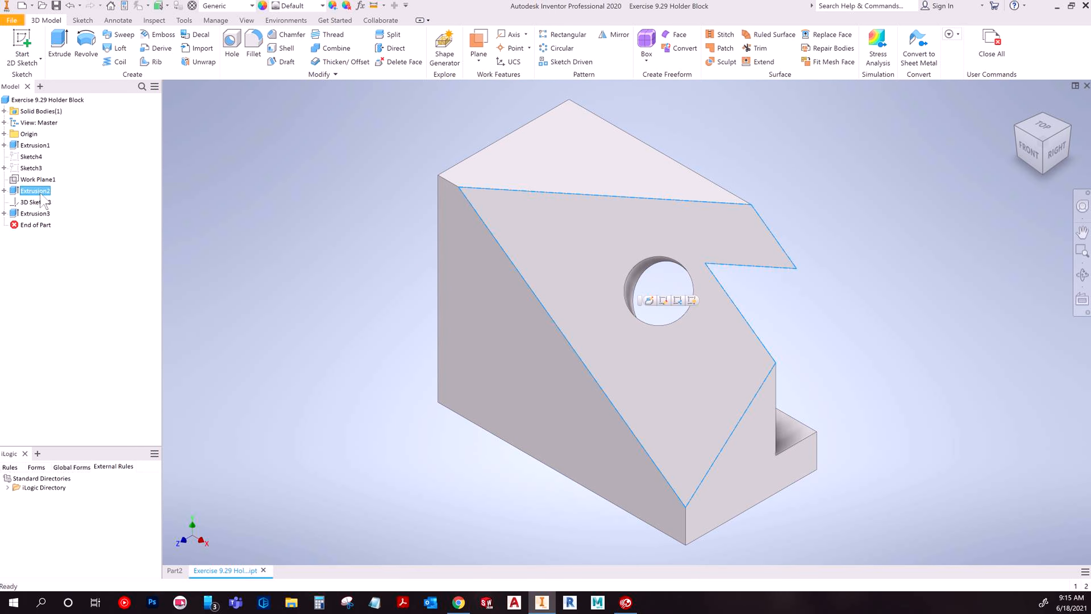
{"action": "left_click", "coordinate": [47, 180]}
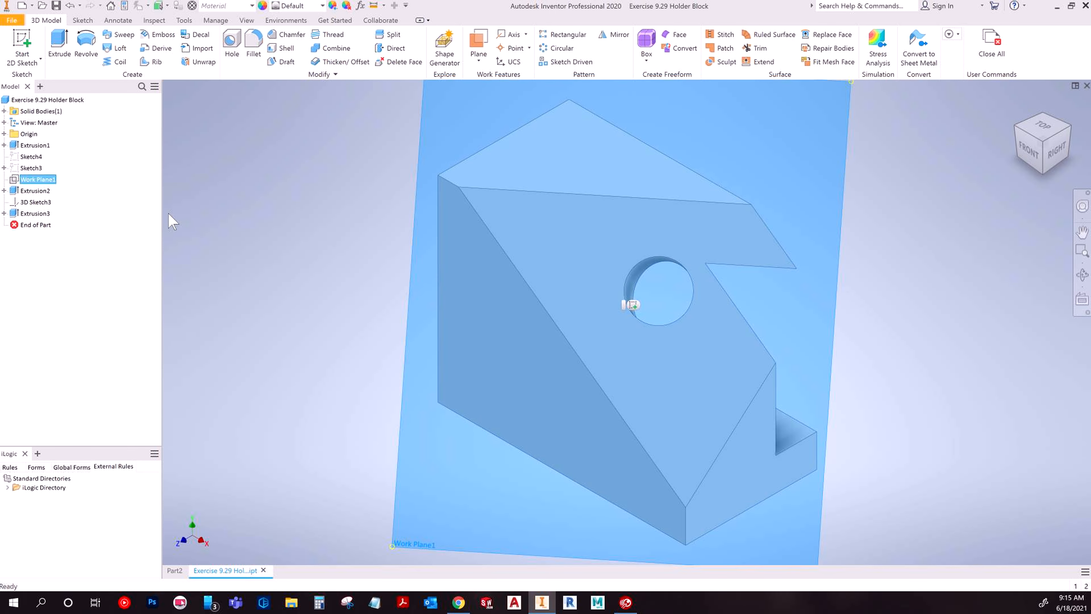
{"action": "middle_click_drag", "start_coordinate": [296, 322], "coordinate": [310, 280], "text": "shift"}
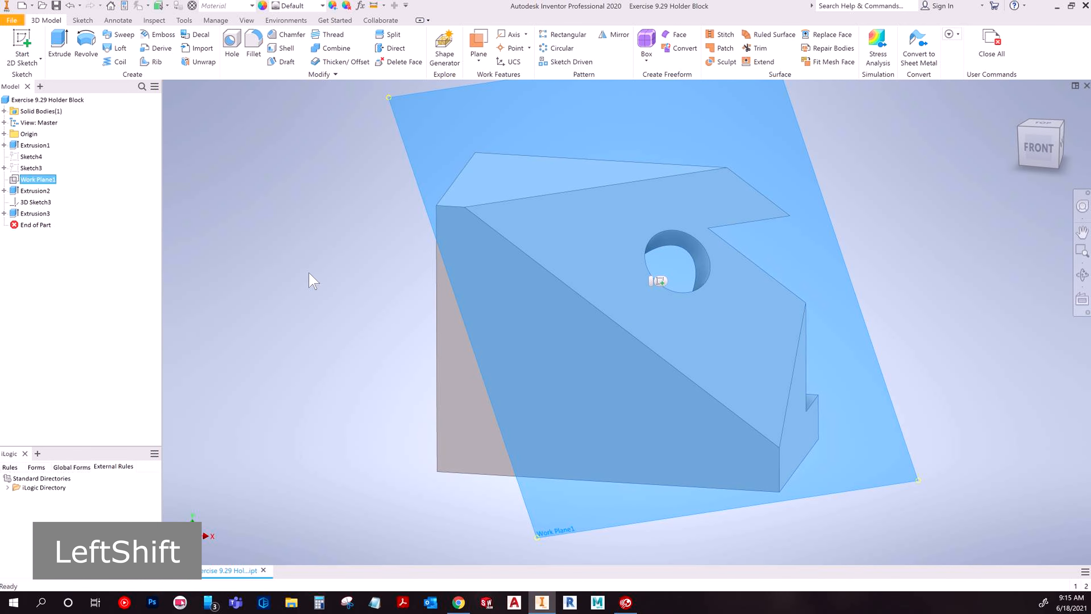
{"action": "left_click", "coordinate": [29, 156]}
{"action": "left_click", "coordinate": [31, 167]}
{"action": "scroll", "coordinate": [245, 238], "scroll_direction": "up", "scroll_amount": 3}
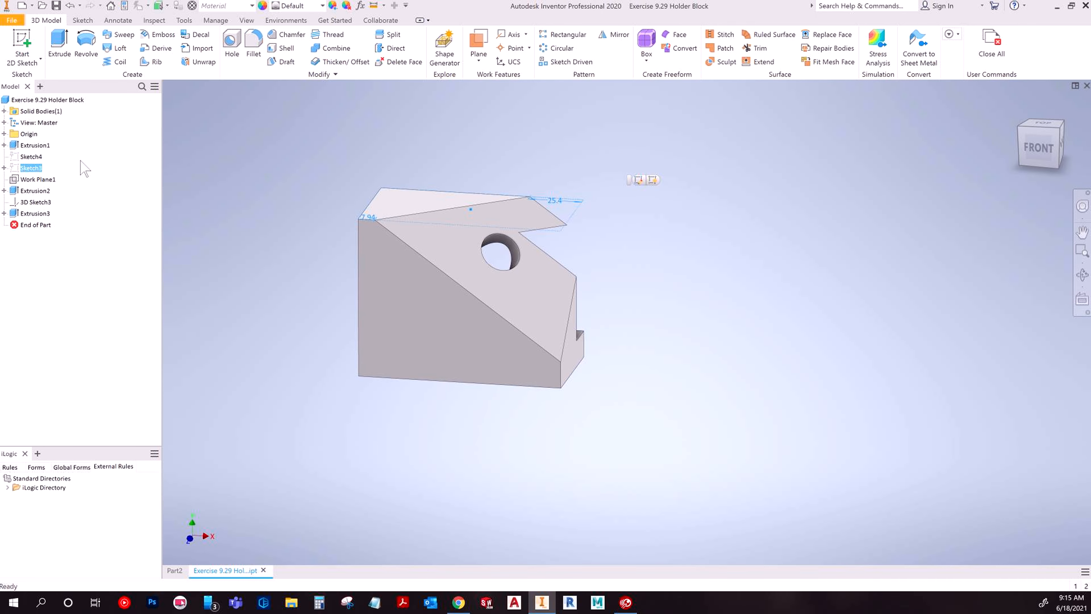
{"action": "left_click", "coordinate": [30, 156]}
{"action": "left_click", "coordinate": [4, 167]}
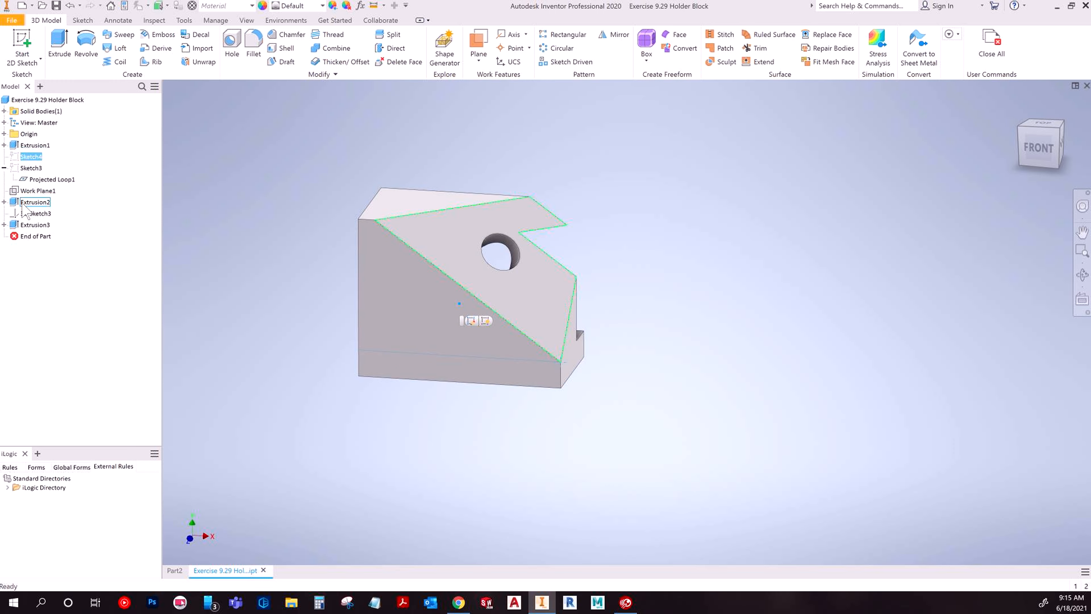
- Open Extrusion2's Sketch5, view its rectangle on the angled work plane from several directions, and finish the sketch unchanged
{"action": "left_click", "coordinate": [4, 202]}
{"action": "double_click", "coordinate": [43, 213]}
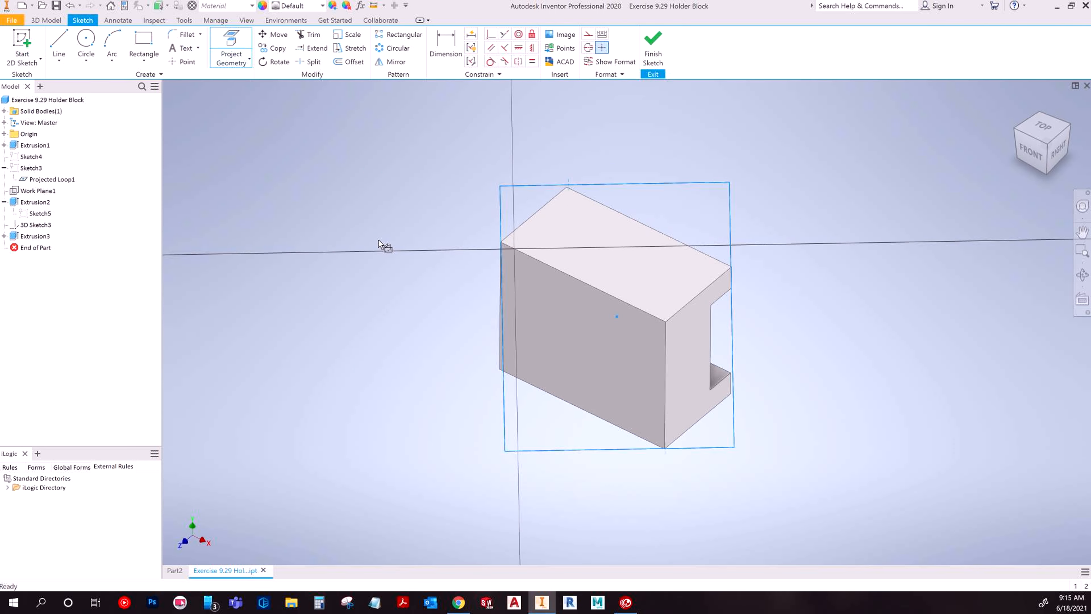
{"action": "mouse_move", "coordinate": [683, 425]}
{"action": "middle_mouse_down", "text": "shift"}
{"action": "mouse_move", "coordinate": [678, 367]}
{"action": "mouse_move", "coordinate": [745, 353]}
{"action": "middle_mouse_up", "text": "shift"}
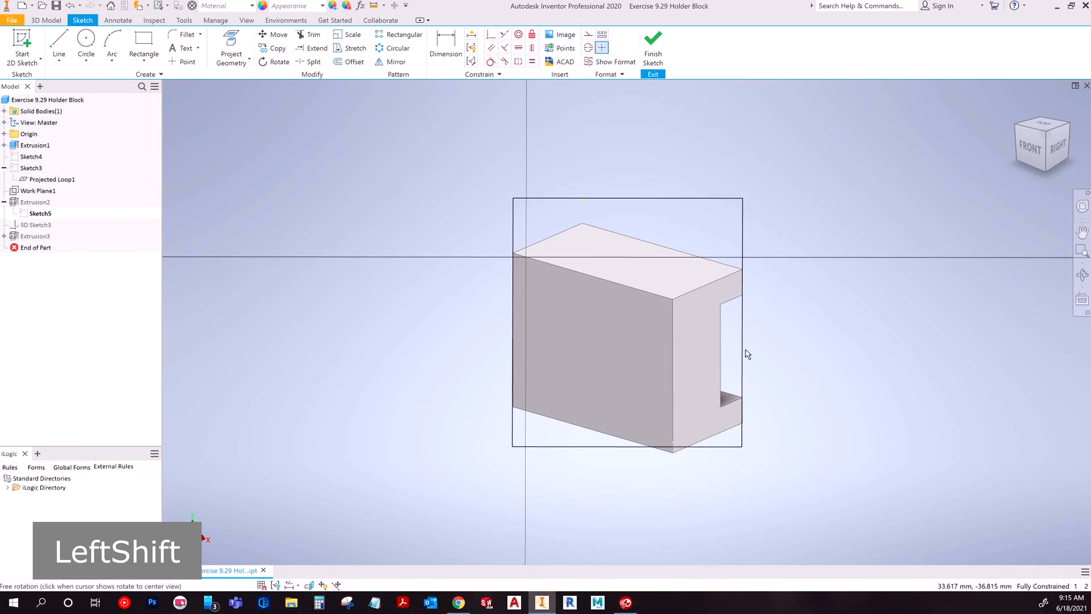
{"action": "middle_click_drag", "start_coordinate": [609, 288], "coordinate": [597, 241], "text": "shift"}
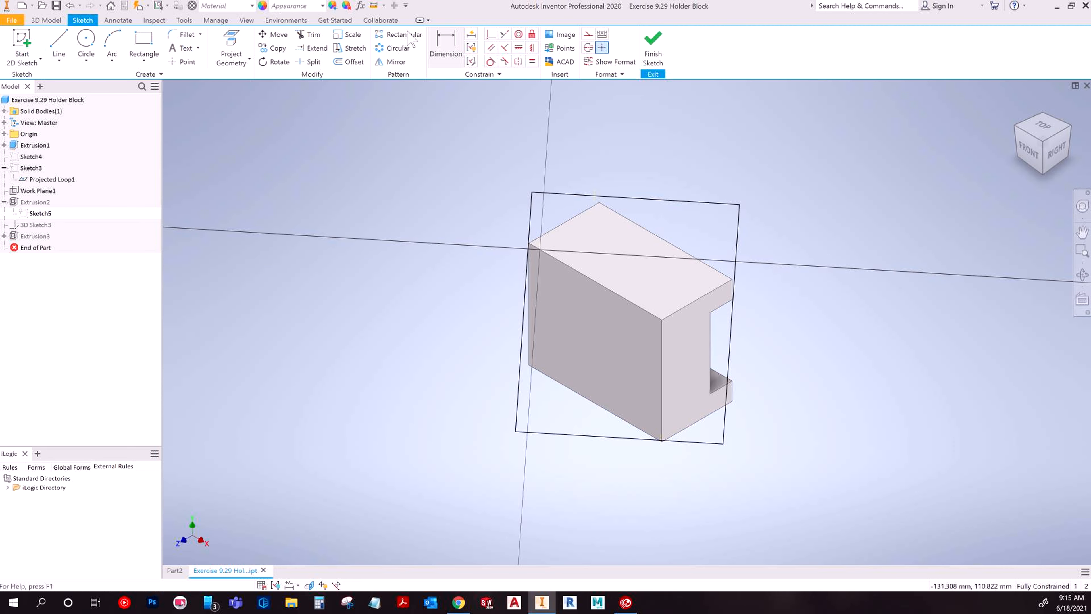
{"action": "left_click", "coordinate": [247, 20]}
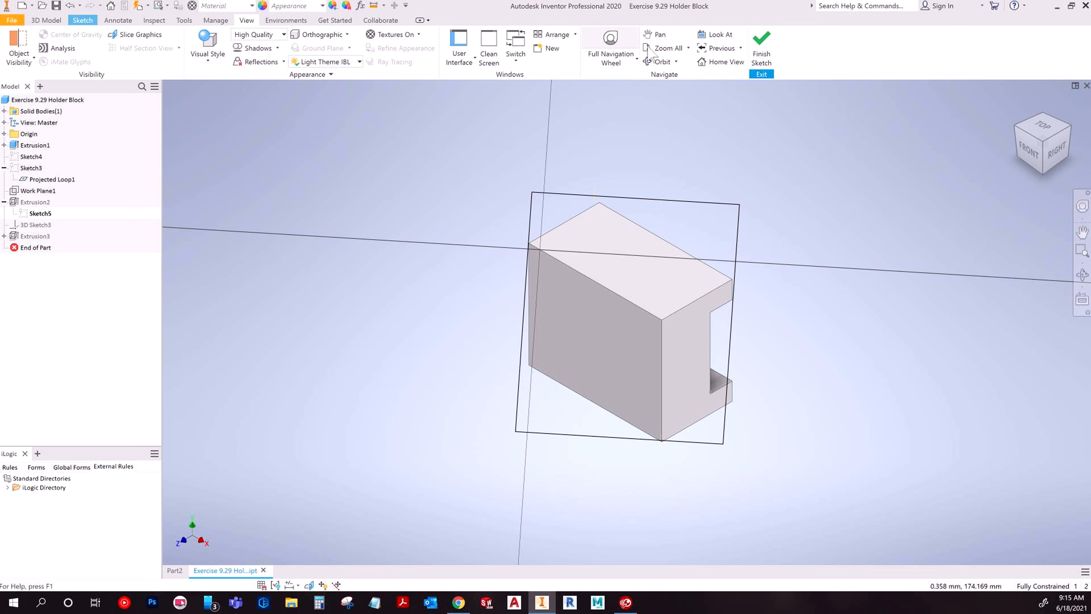
{"action": "left_click", "coordinate": [714, 34]}
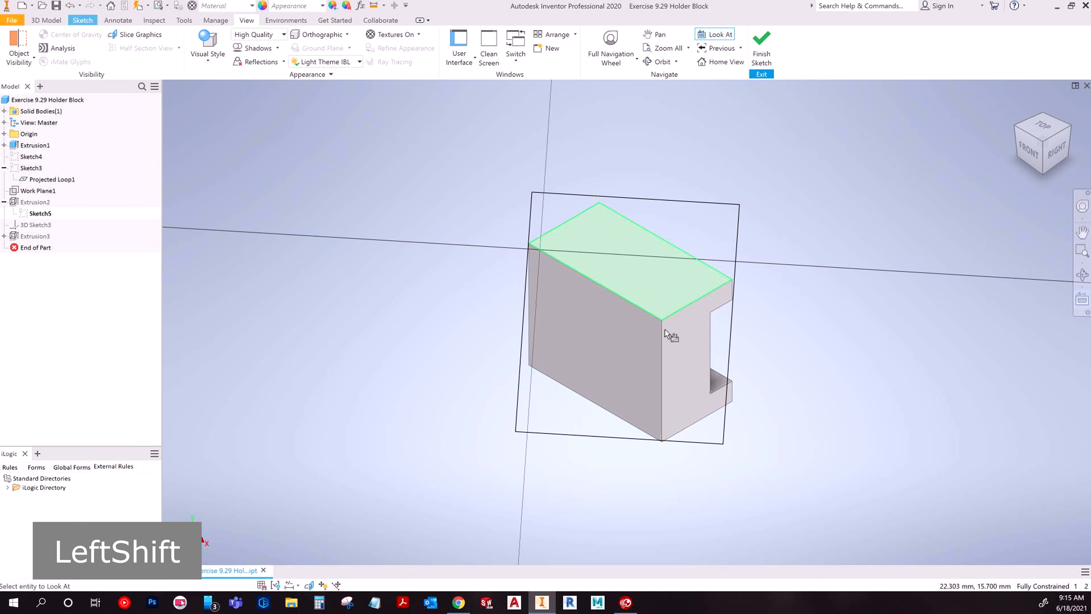
{"action": "key", "text": "shift"}
{"action": "left_click", "coordinate": [595, 337]}
{"action": "left_click", "coordinate": [35, 193]}
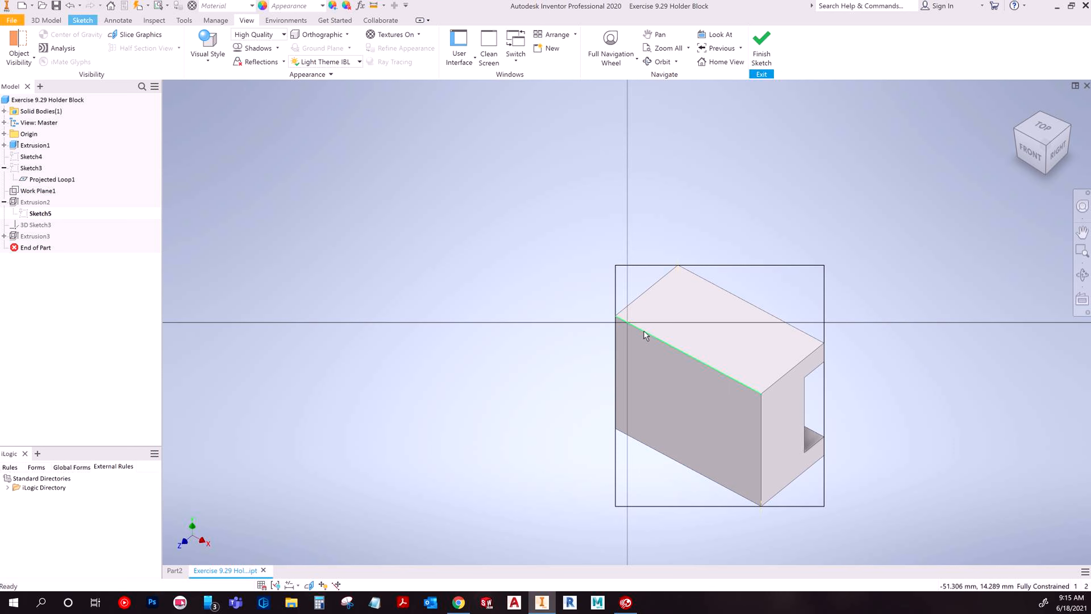
{"action": "left_click", "coordinate": [762, 64]}
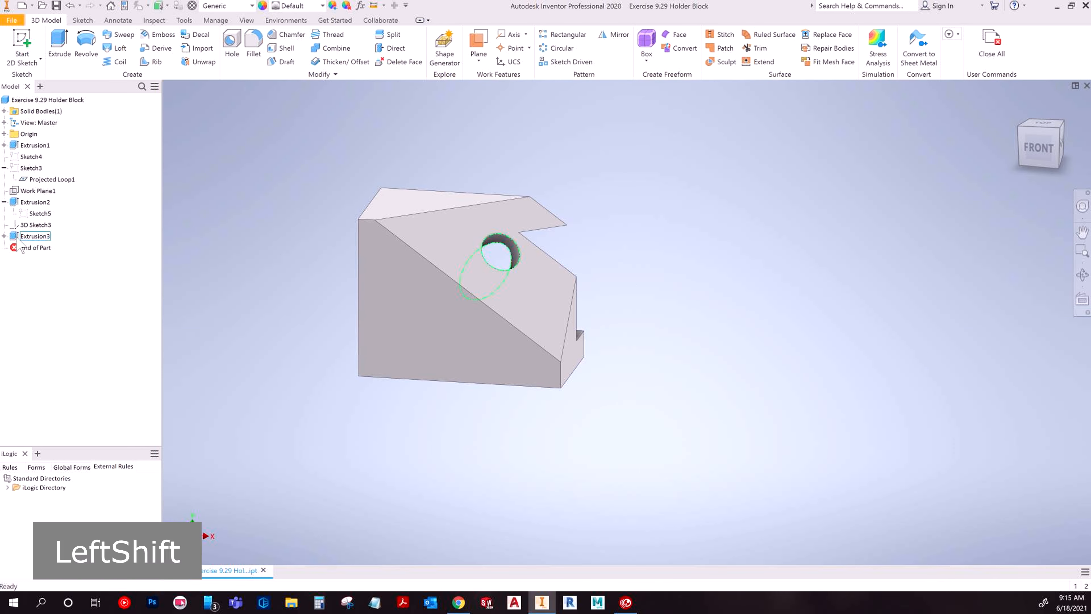
- Inspect Extrusion2's angled cut definition and cancel without changes, then highlight Extrusion1's base profile Sketch1
{"action": "double_click", "coordinate": [35, 202]}
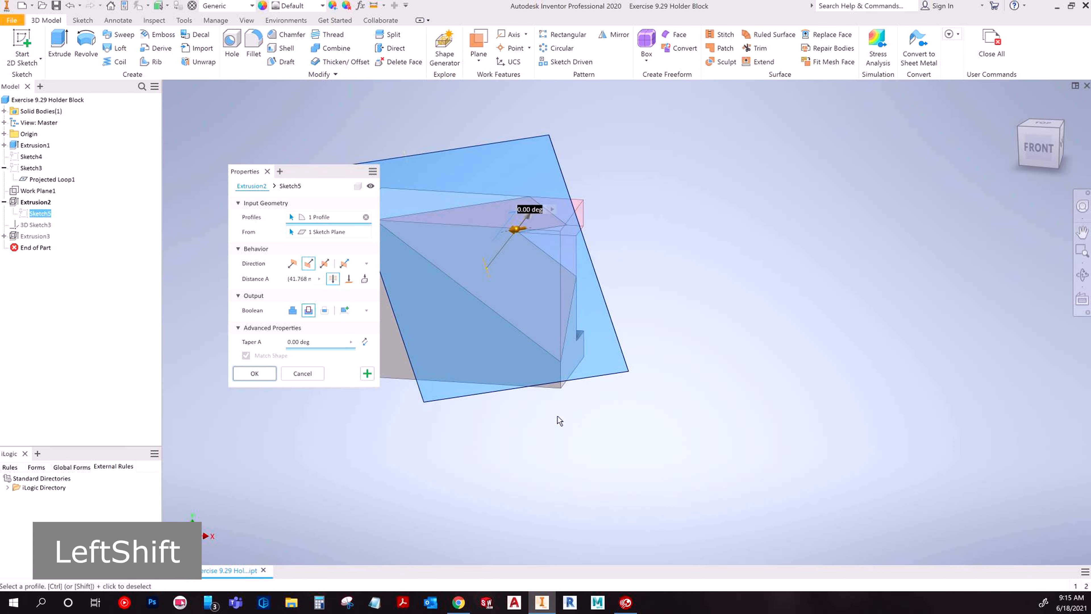
{"action": "middle_click_drag", "start_coordinate": [558, 416], "coordinate": [636, 411], "text": "shift"}
{"action": "middle_click_drag", "start_coordinate": [325, 385], "coordinate": [495, 209], "text": "shift"}
{"action": "left_click", "coordinate": [302, 374]}
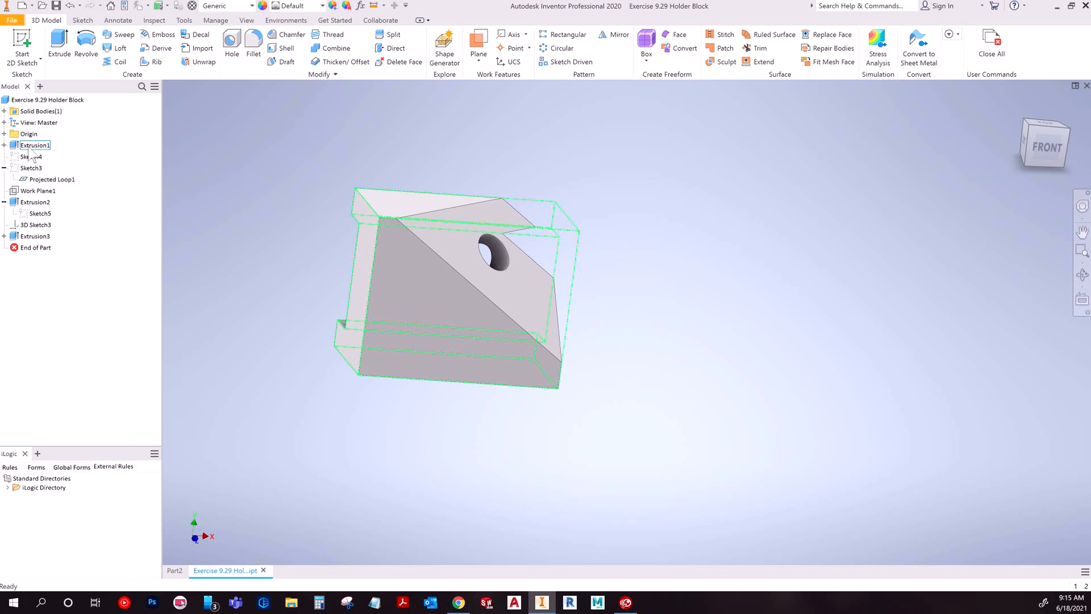
{"action": "left_click", "coordinate": [41, 157]}
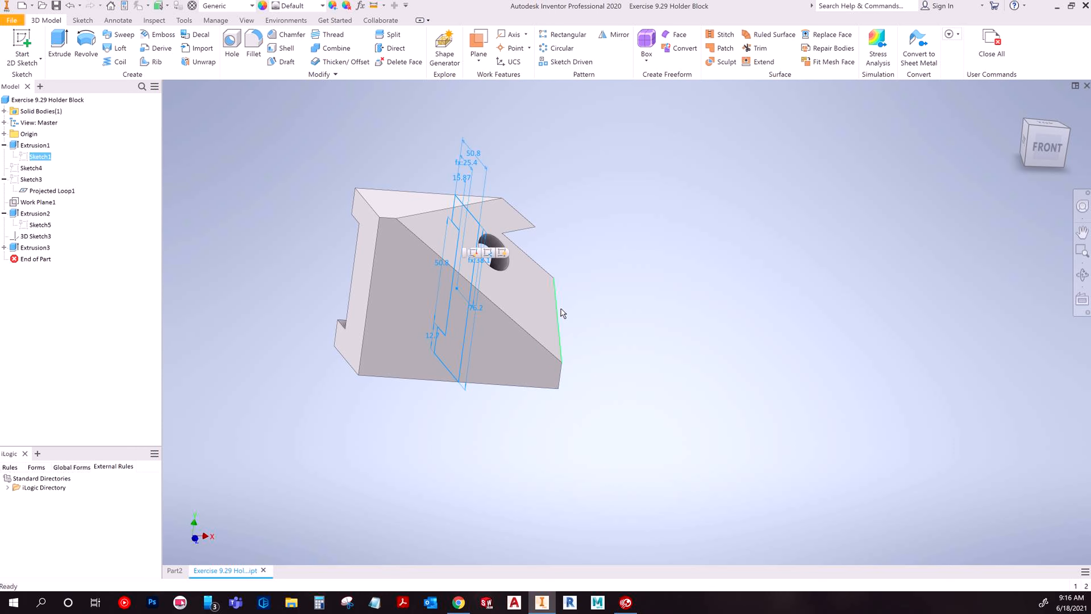
- Open Sketch4 on the block's front face, inspect its point on the vertical edge, and finish the sketch unchanged
{"action": "middle_click_drag", "start_coordinate": [424, 317], "coordinate": [416, 340], "text": "shift"}
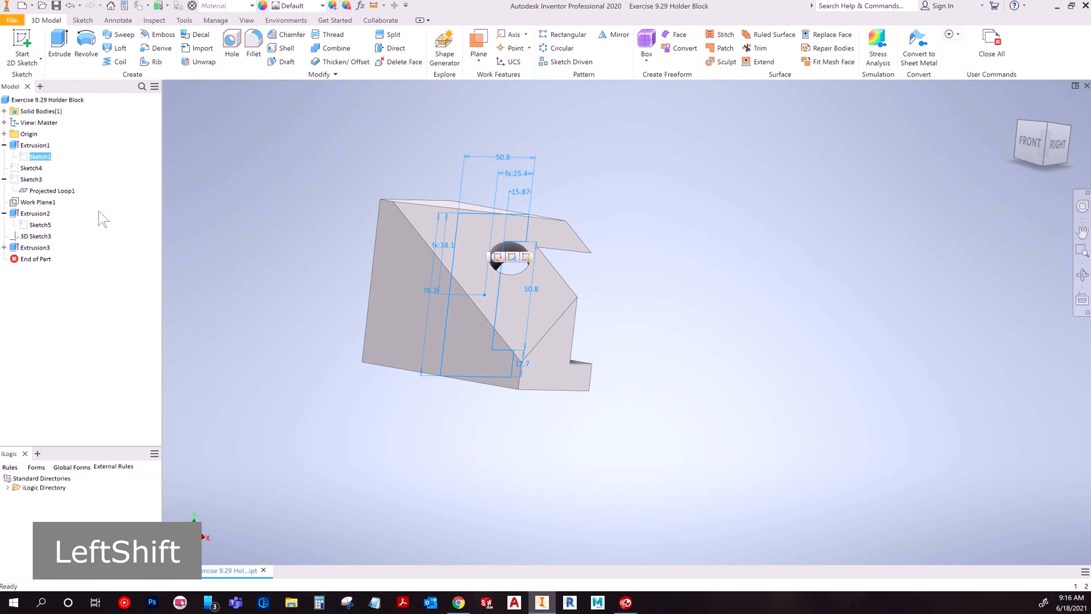
{"action": "left_click", "coordinate": [30, 168]}
{"action": "mouse_move", "coordinate": [361, 286]}
{"action": "middle_mouse_down", "text": "shift"}
{"action": "mouse_move", "coordinate": [379, 307]}
{"action": "mouse_move", "coordinate": [369, 327]}
{"action": "middle_mouse_up", "text": "shift"}
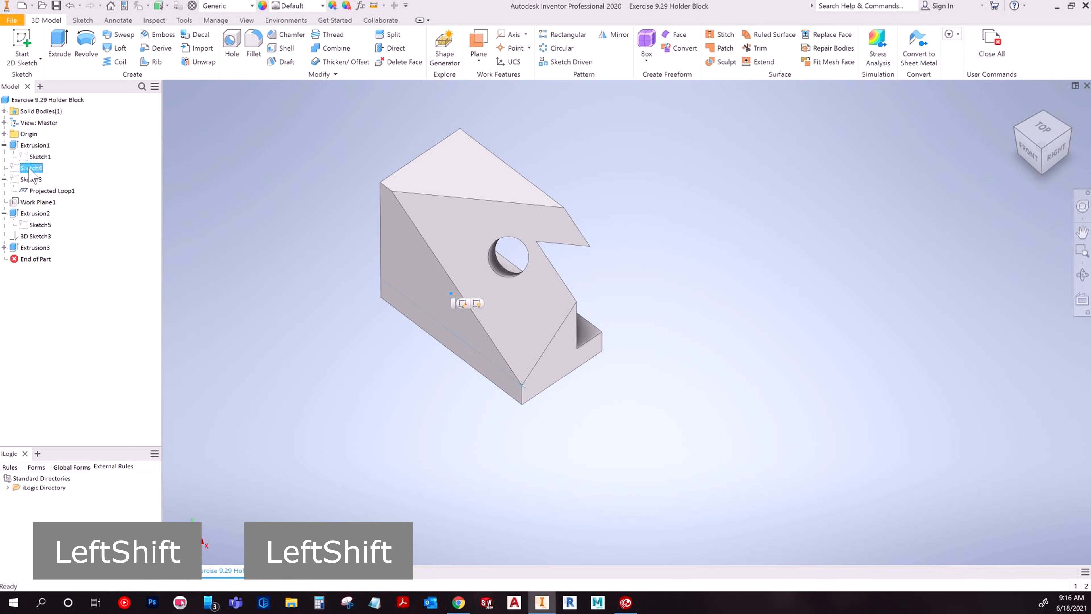
{"action": "left_click", "coordinate": [461, 306]}
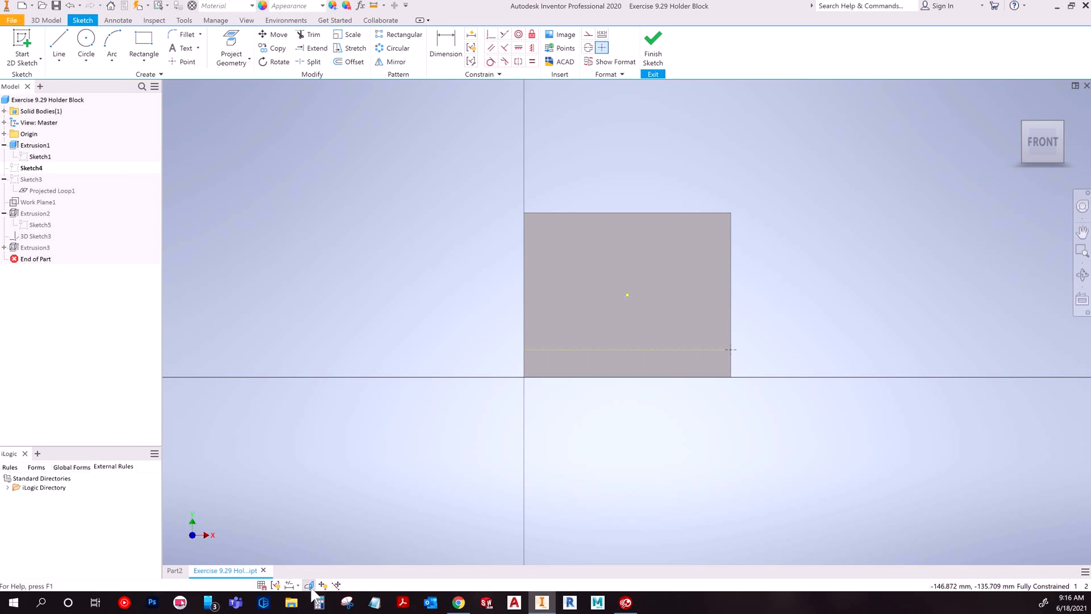
{"action": "scroll", "coordinate": [746, 349], "scroll_direction": "up", "scroll_amount": 3}
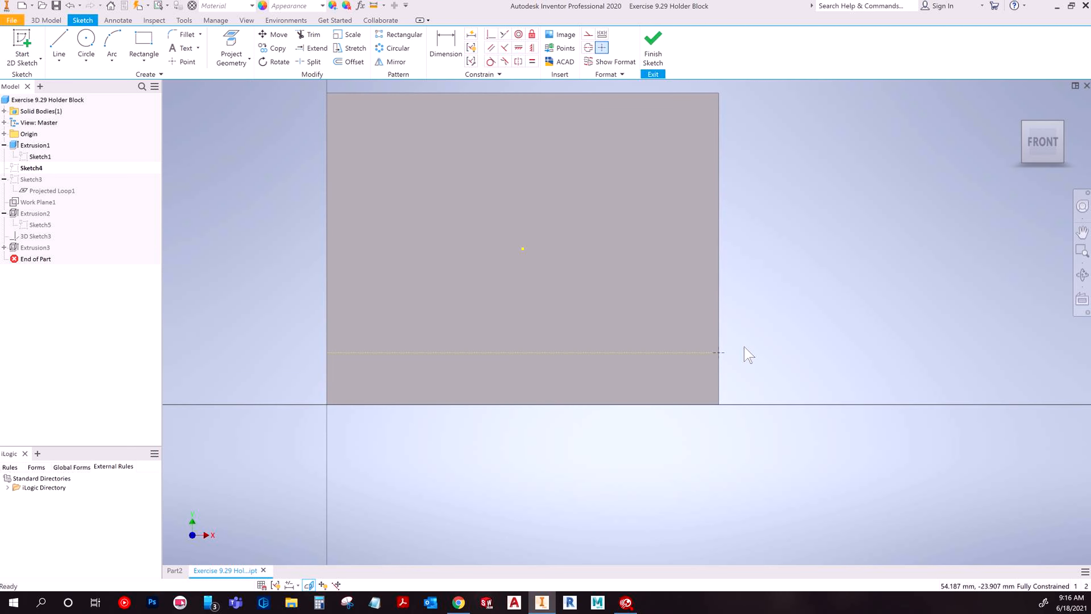
{"action": "left_click", "coordinate": [719, 352]}
{"action": "left_click", "coordinate": [653, 45]}
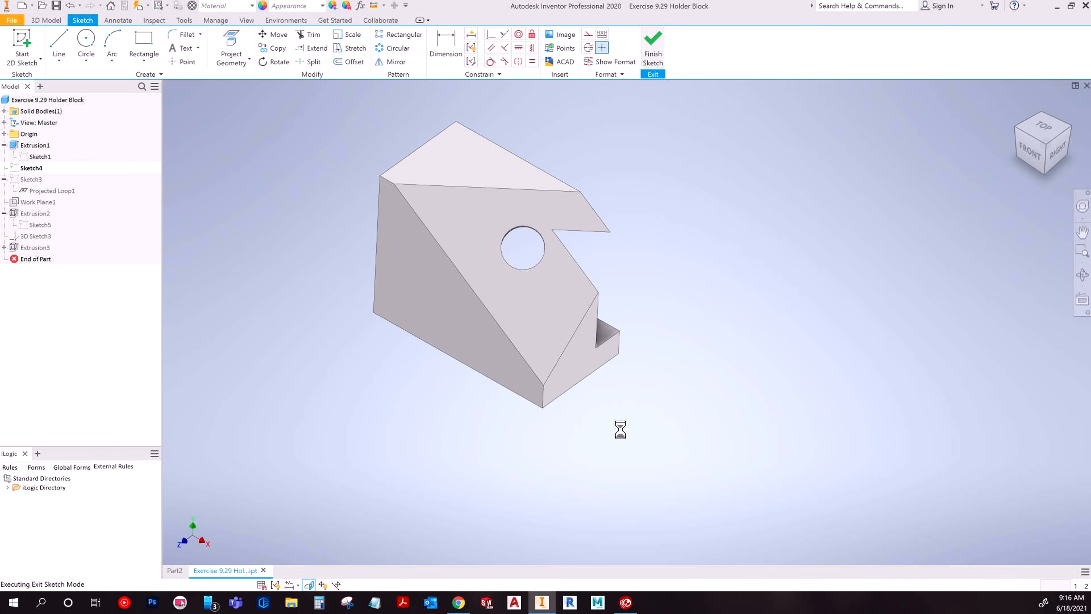
- Open Sketch3, rotate its top view upright to inspect the two dimensioned points, and finish the sketch unchanged
{"action": "double_click", "coordinate": [31, 181]}
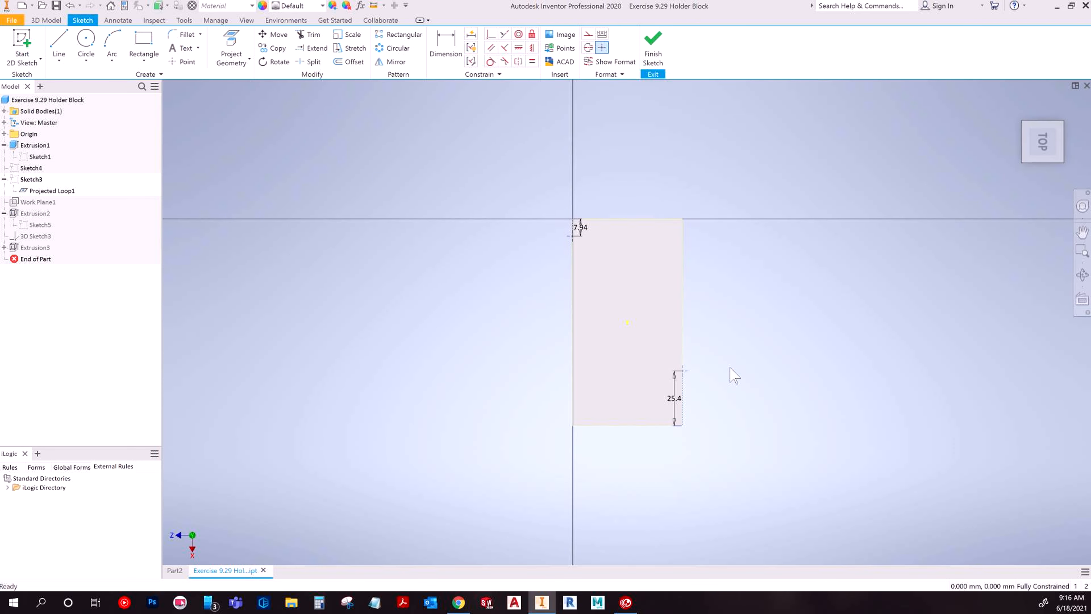
{"action": "left_click", "coordinate": [1068, 103]}
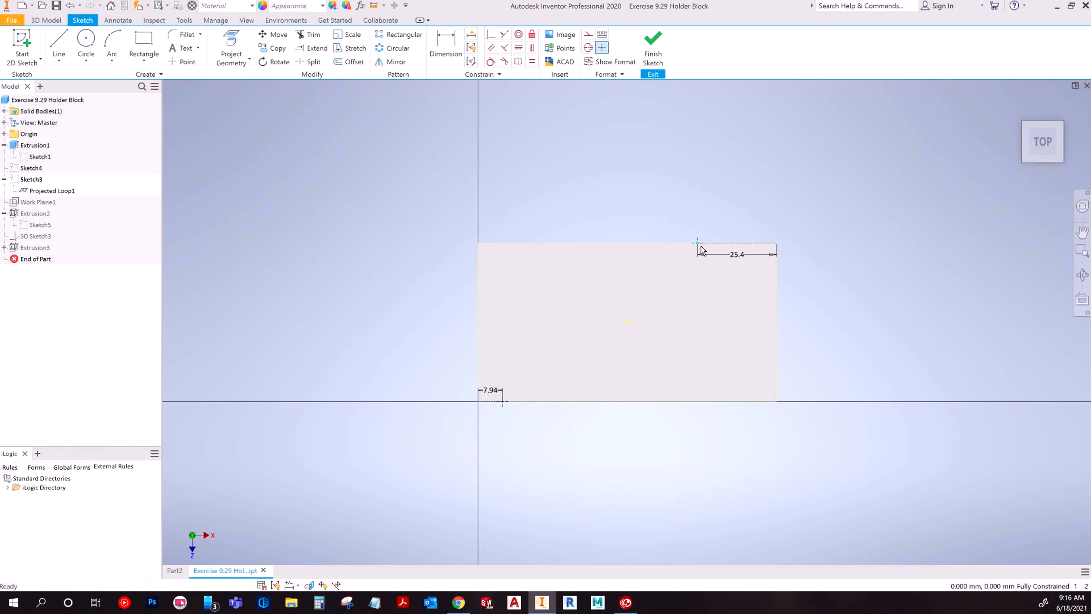
{"action": "left_click", "coordinate": [653, 47]}
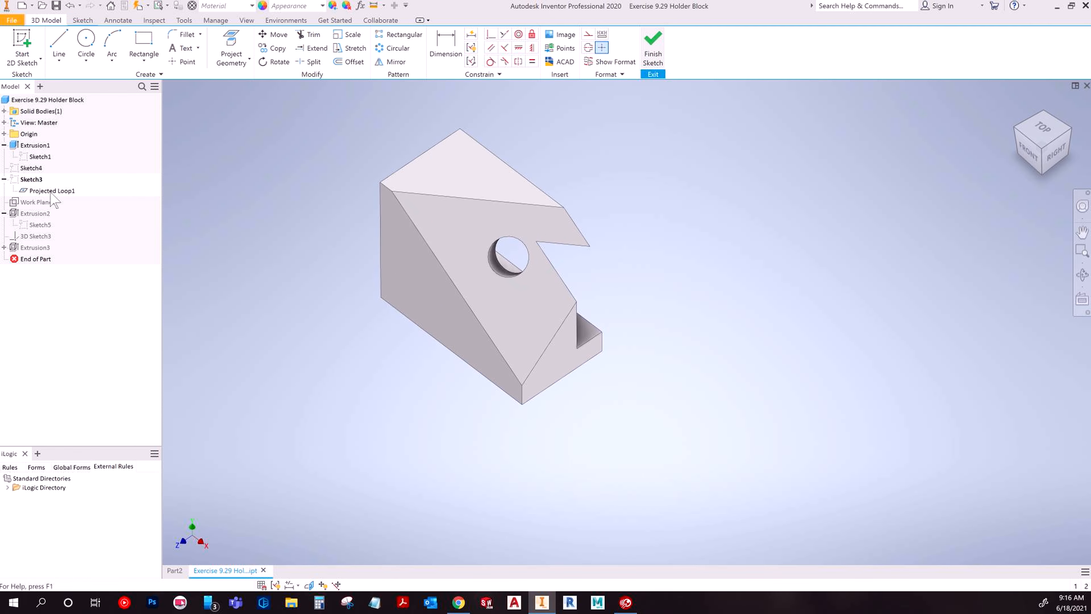
- Highlight Work Plane1 and examine how it lies along the block's angled face, then clear the selection
{"action": "left_click", "coordinate": [30, 202]}
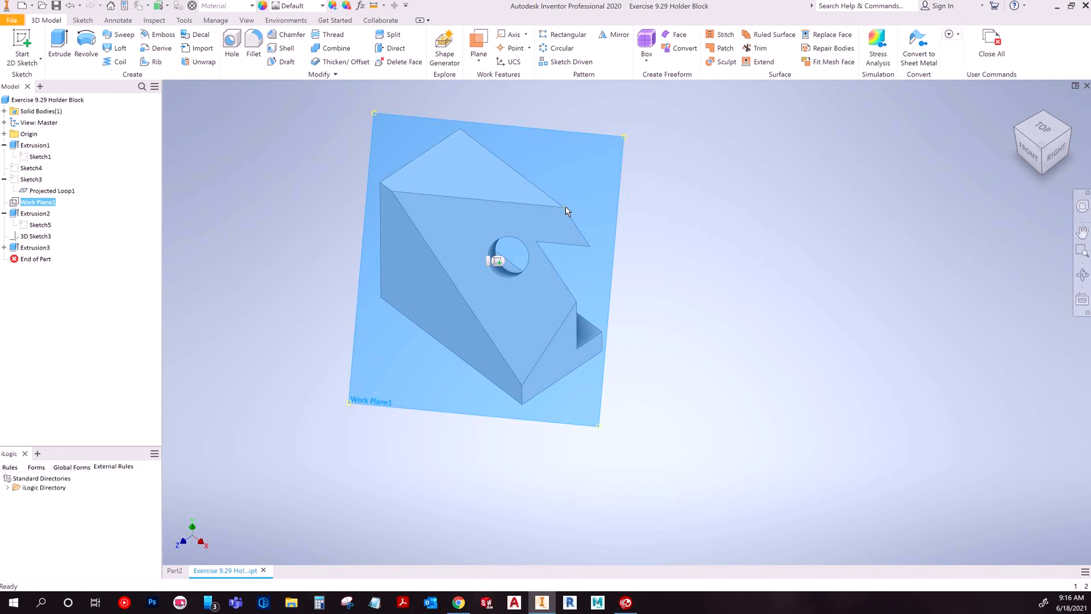
{"action": "middle_click_drag", "start_coordinate": [545, 409], "coordinate": [580, 380], "text": "shift"}
{"action": "left_click", "coordinate": [730, 254]}
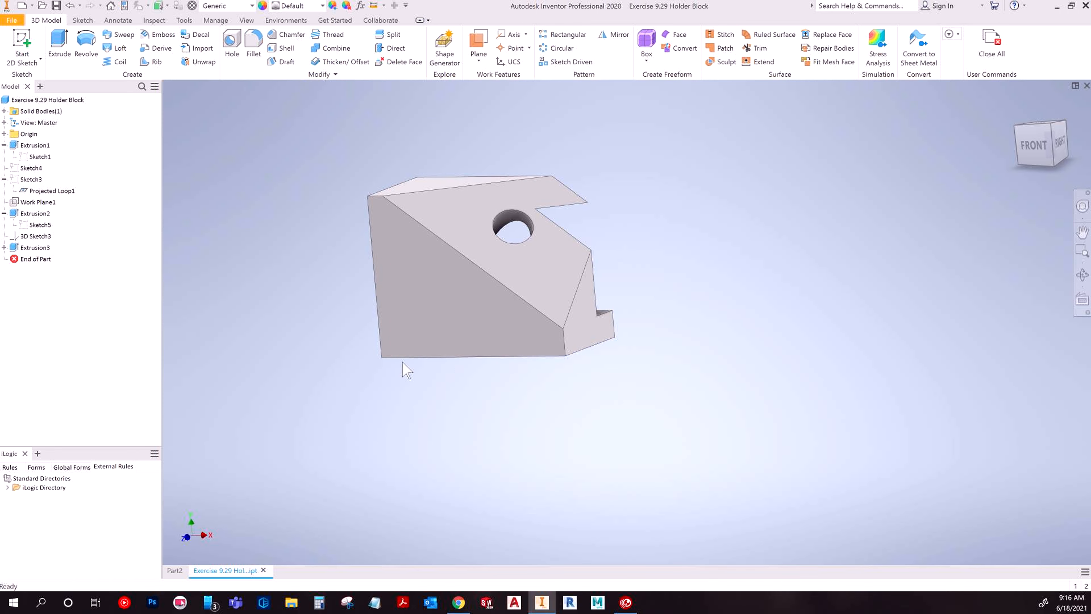
- Examine 3D Sketch3's outline around the angled face, then return to the Part2 document
{"action": "left_click", "coordinate": [35, 236]}
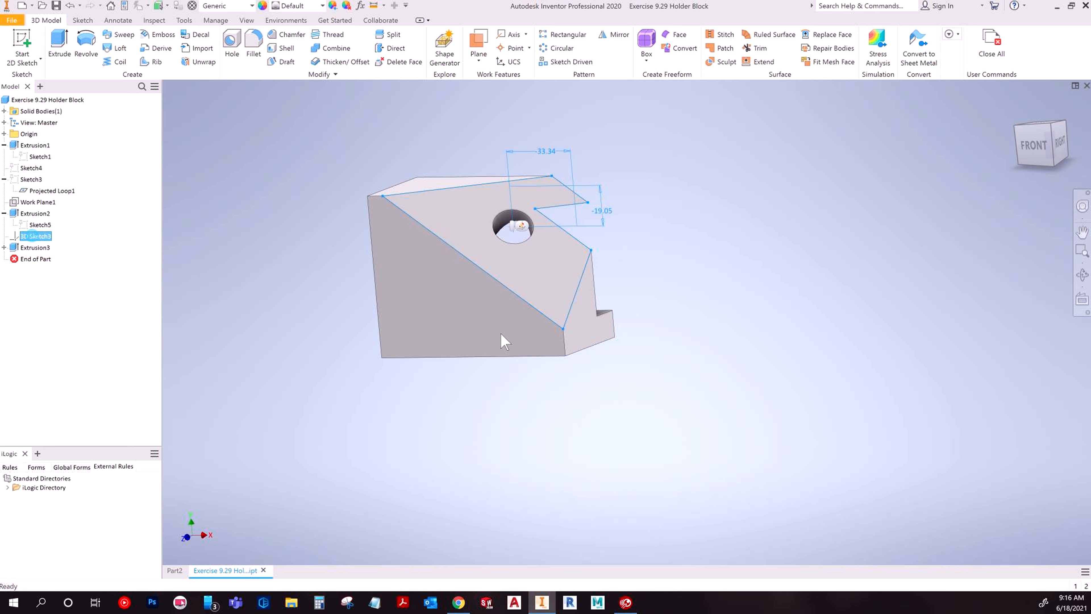
{"action": "mouse_move", "coordinate": [616, 239]}
{"action": "middle_mouse_down", "text": "shift"}
{"action": "mouse_move", "coordinate": [519, 341]}
{"action": "mouse_move", "coordinate": [531, 364]}
{"action": "mouse_move", "coordinate": [579, 342]}
{"action": "mouse_move", "coordinate": [616, 347]}
{"action": "middle_mouse_up", "text": "shift"}
{"action": "left_click", "coordinate": [408, 477]}
{"action": "left_click", "coordinate": [183, 571]}
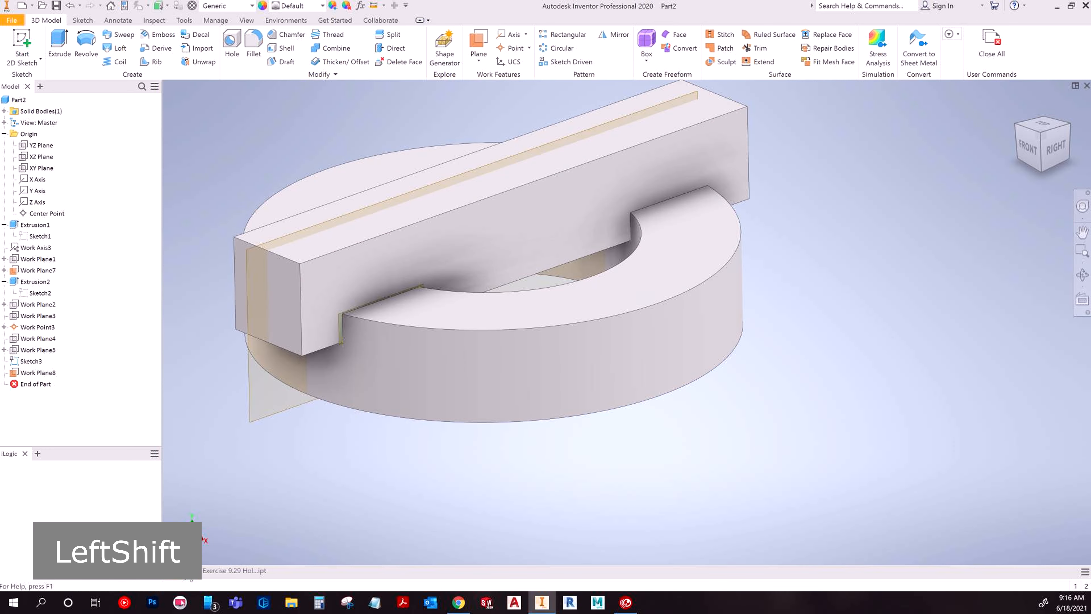